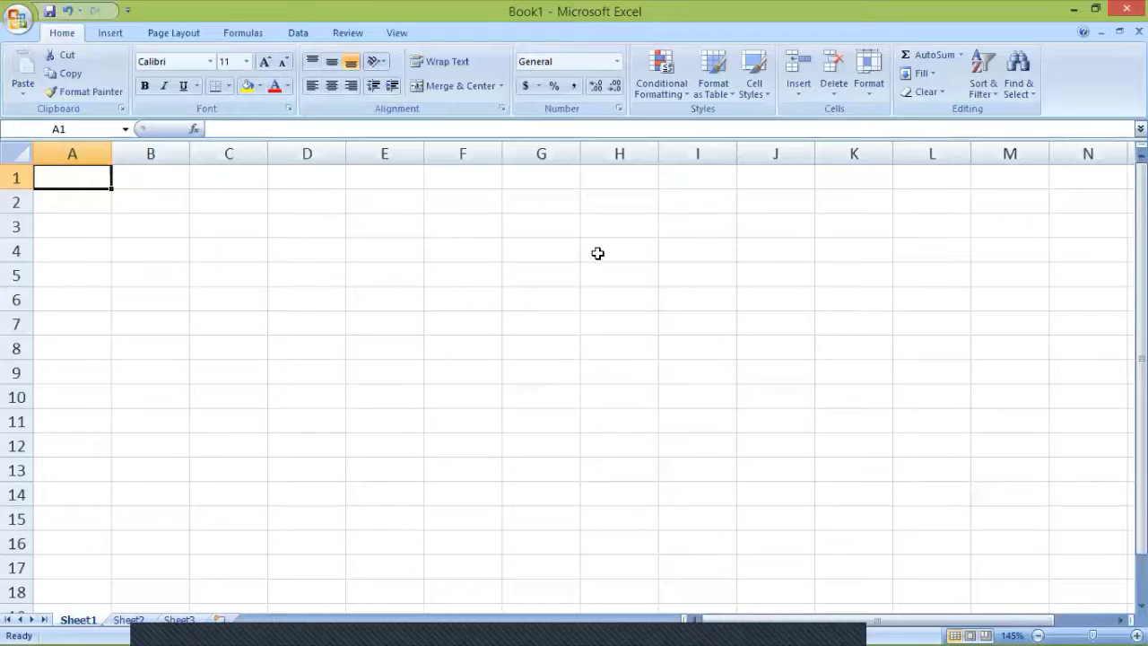
Enter the text SPREADSHEET in cell C2.
key("Down")
key("Right")
key("Right")
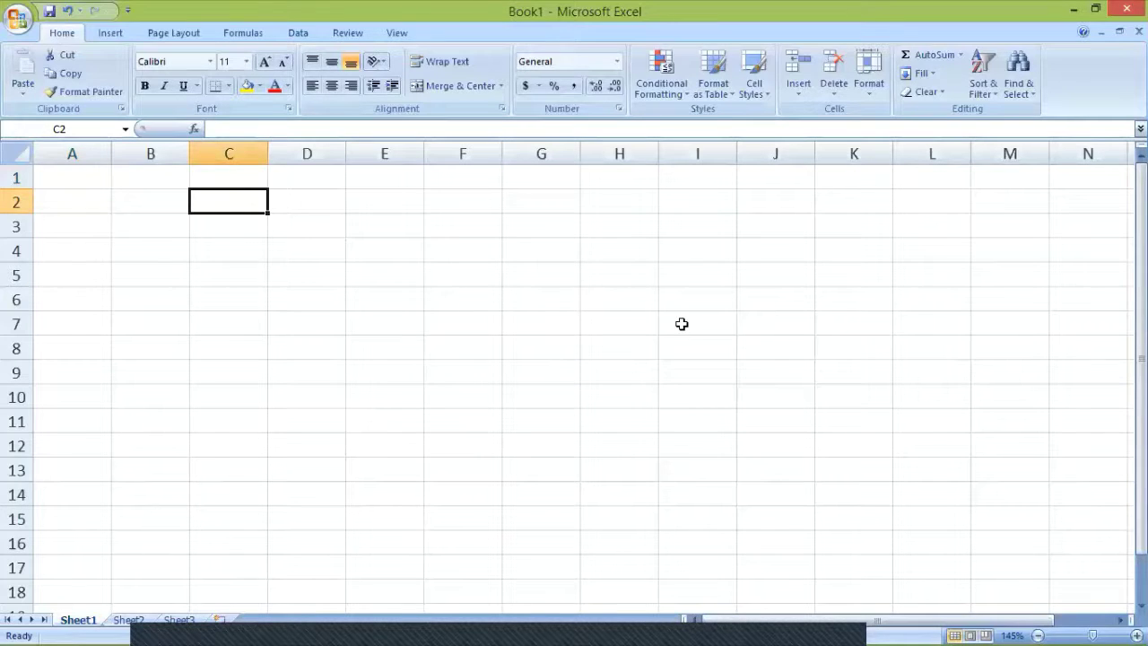
type("SPEAD")
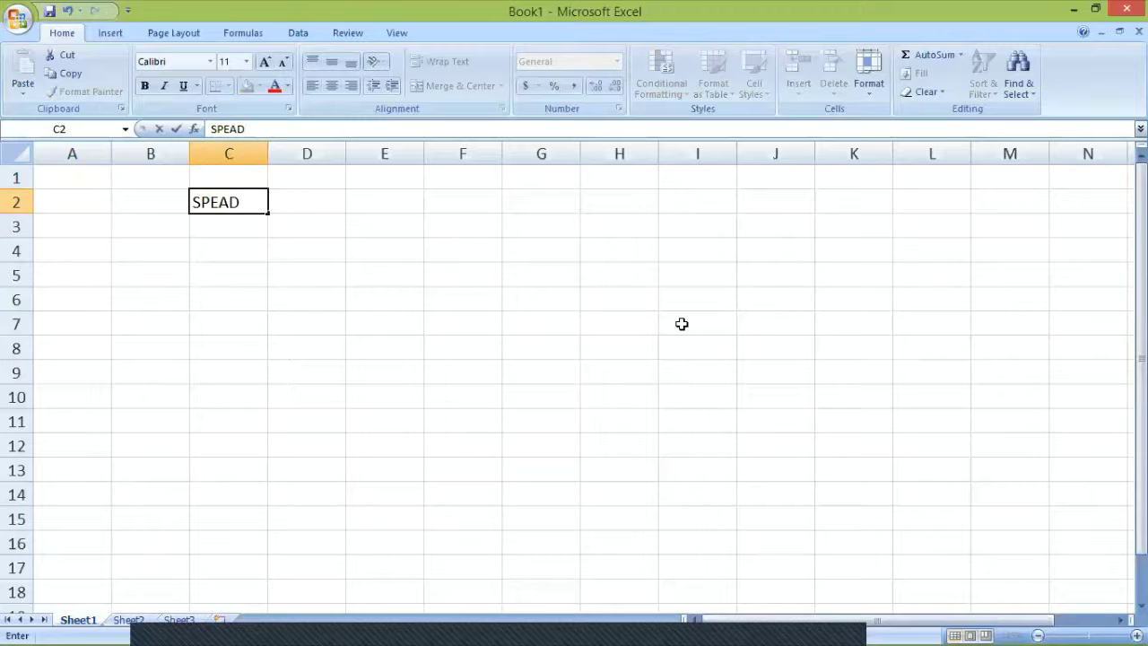
key("BackSpace")
key("BackSpace")
key("BackSpace")
type("READS")
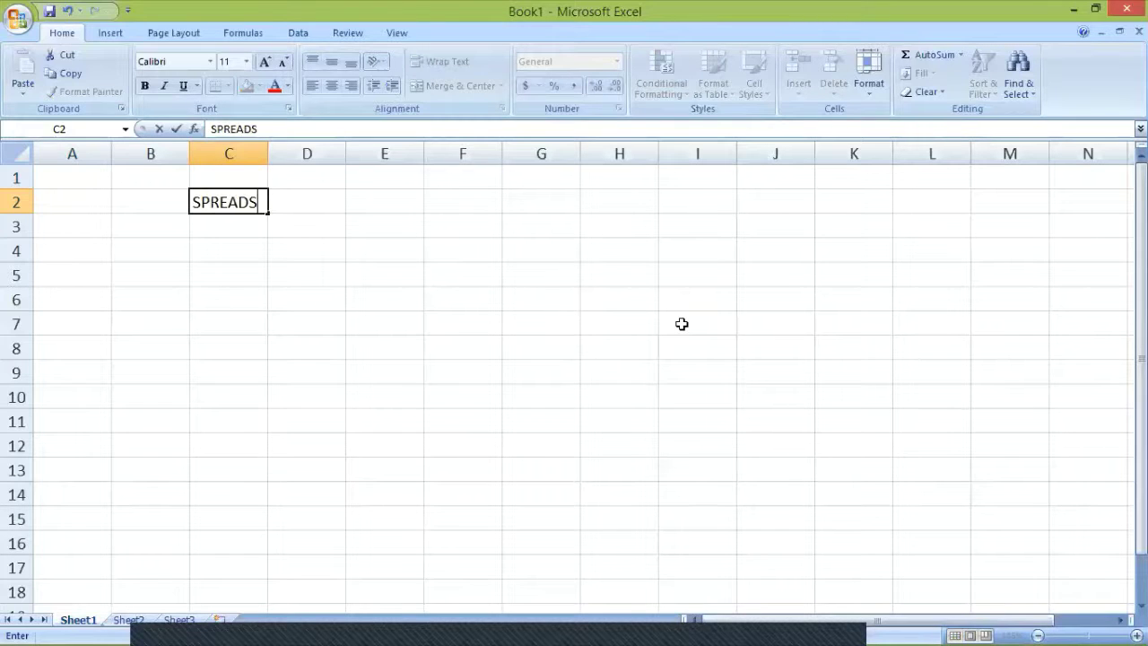
type("HEET")
key("Return")
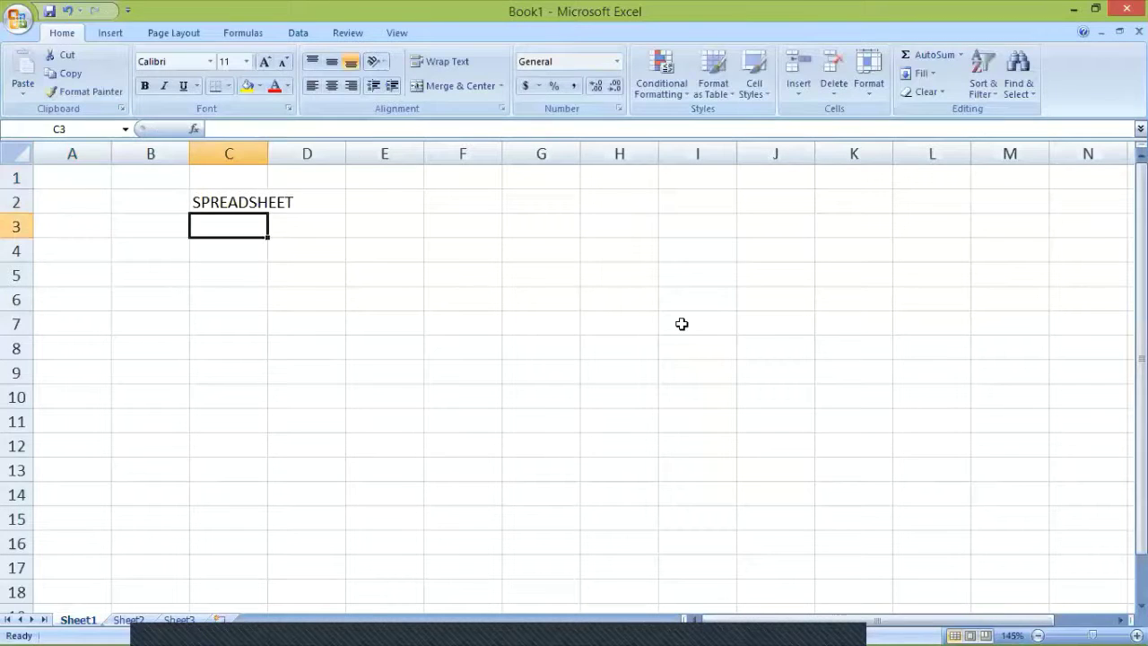
Enter the text ELECTRONIC SHEET in cell C3 and fit column C's width to its contents.
type("ELECTRINI")
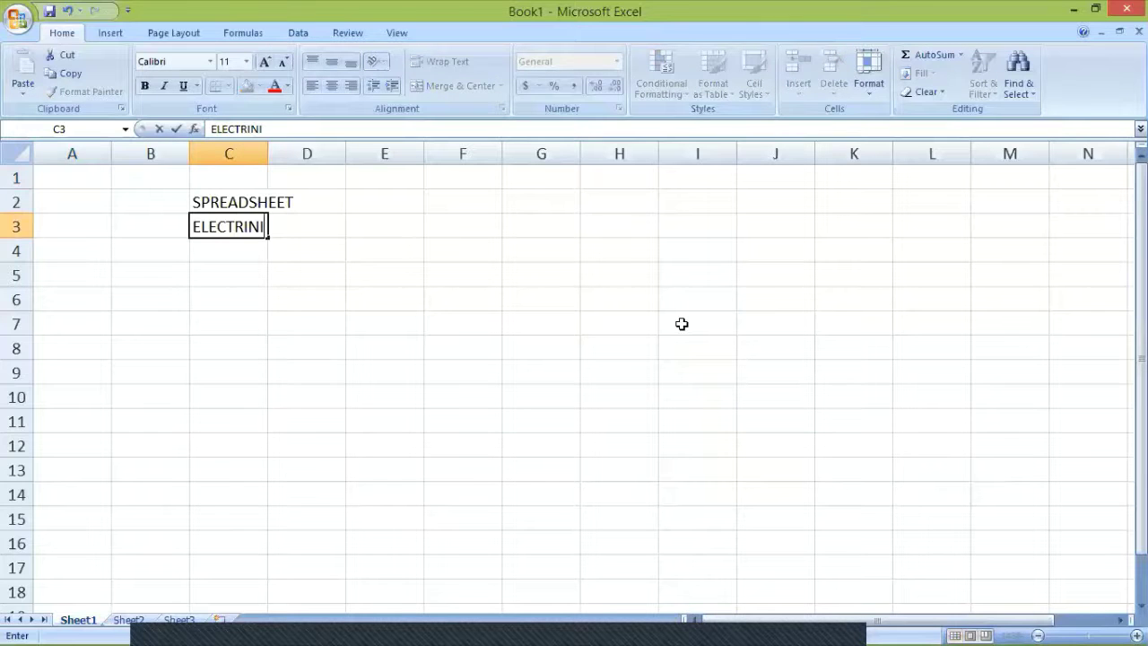
type("C")
key("BackSpace")
key("BackSpace")
key("BackSpace")
key("BackSpace")
type("ONIC")
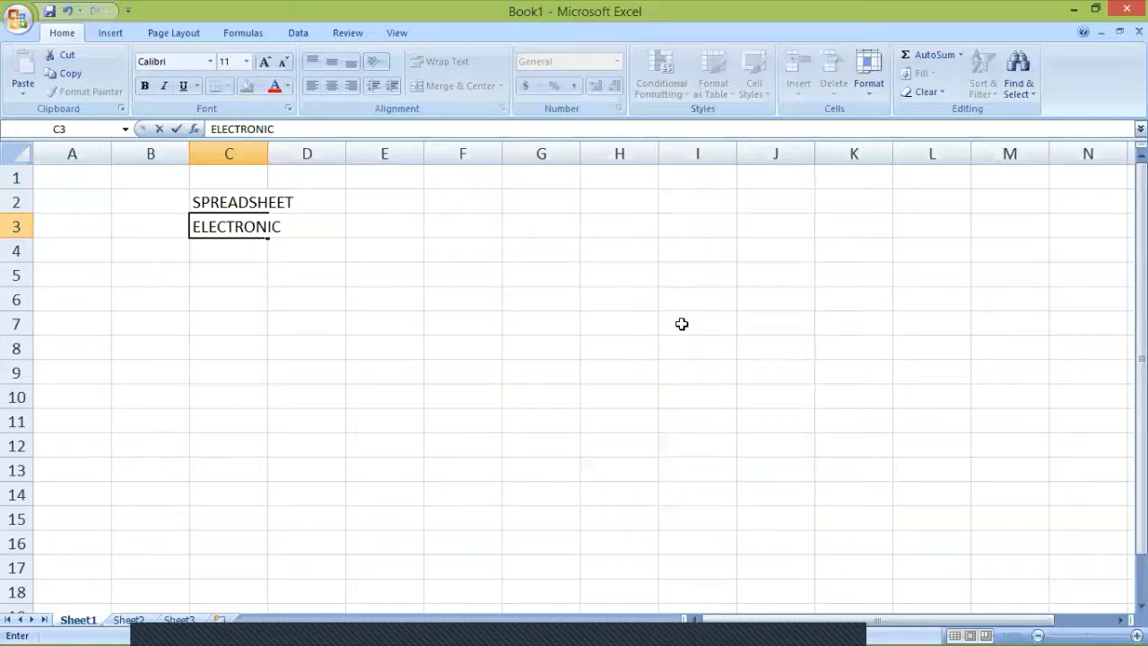
type(" SHEET")
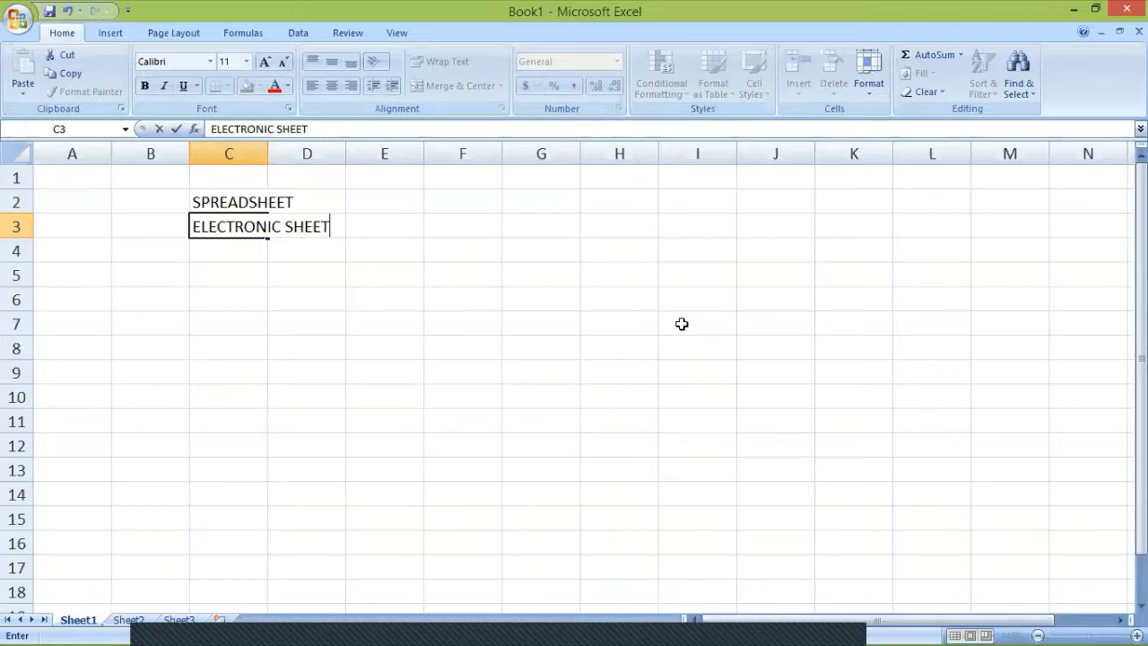
key("Return")
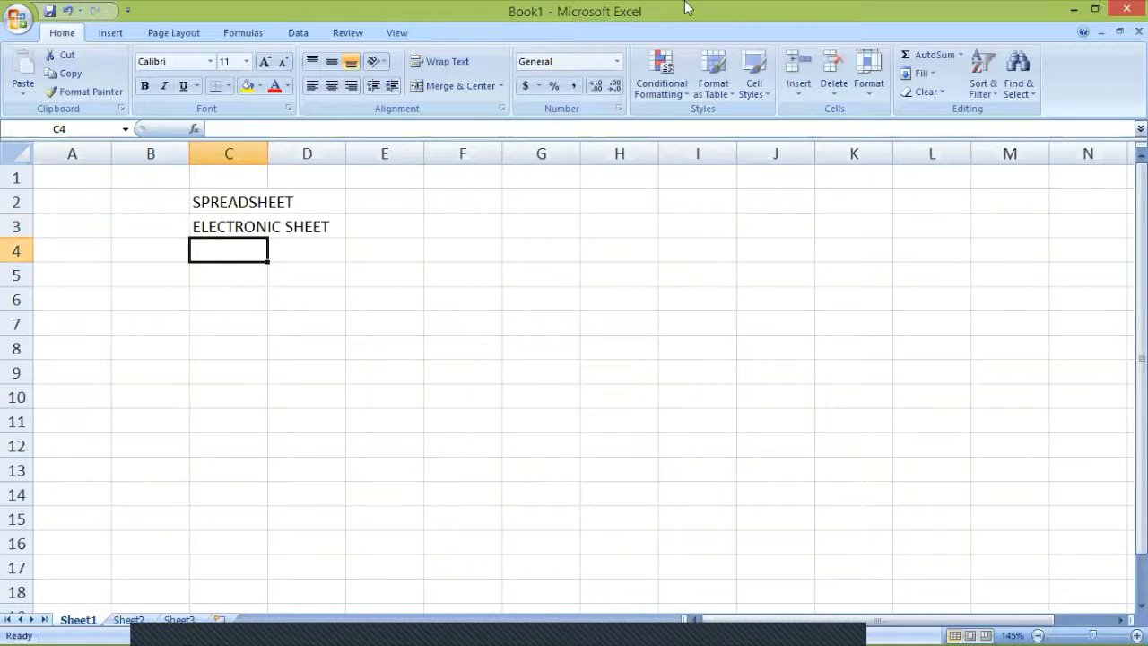
double_click(269, 158)
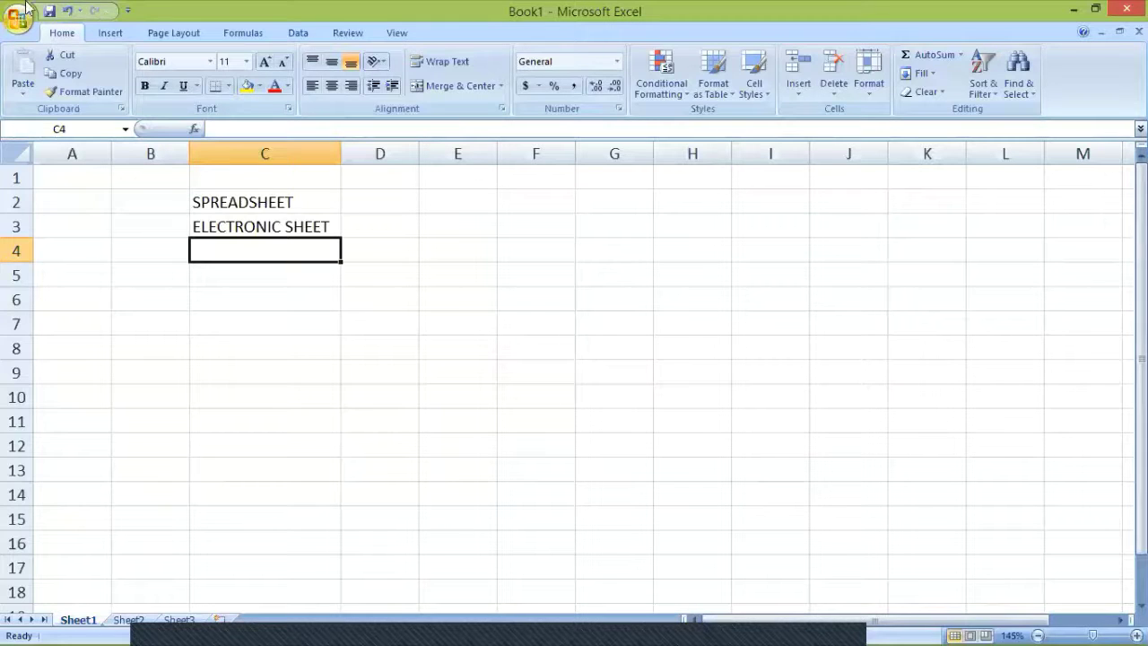
left_click(111, 33)
scroll(113, 36, "down", 2)
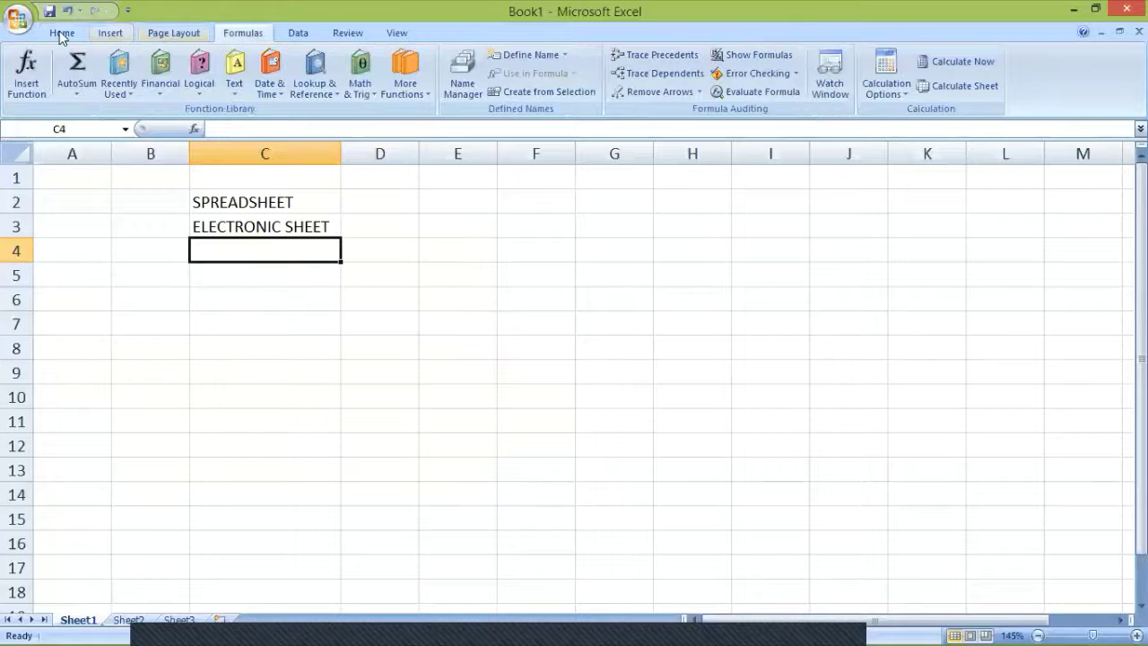
scroll(60, 36, "up", 2)
left_click(60, 36)
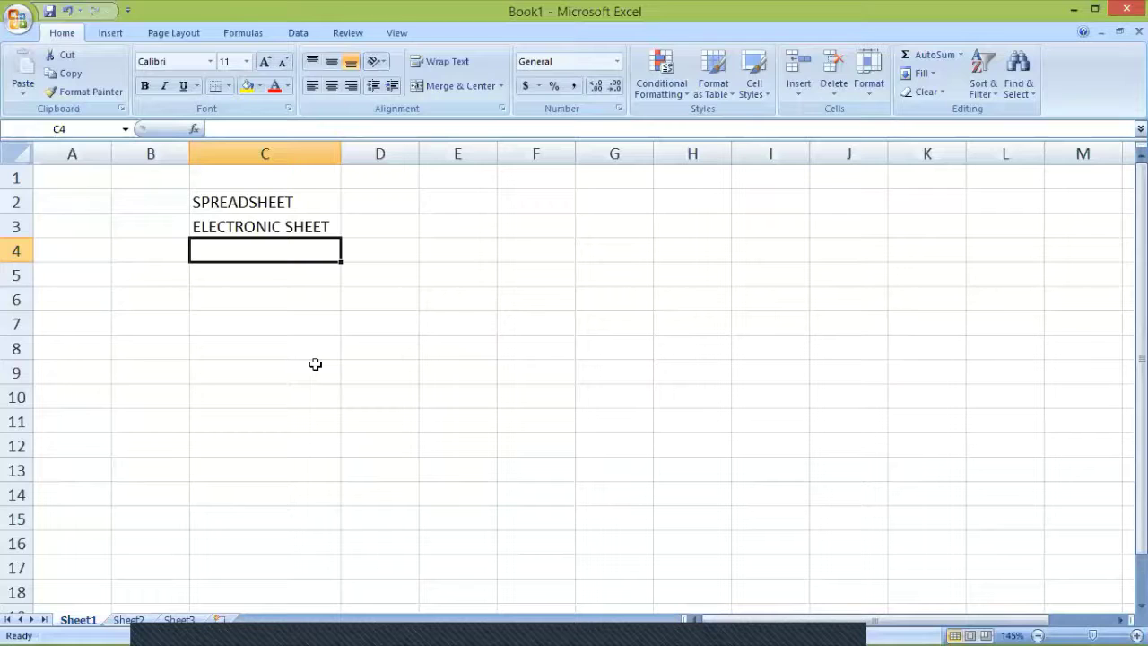
Examine how columns, rows and single cells are selected and addressed, using column A, row 3 and nearby cells such as B3, D4 and C3.
left_click(74, 150)
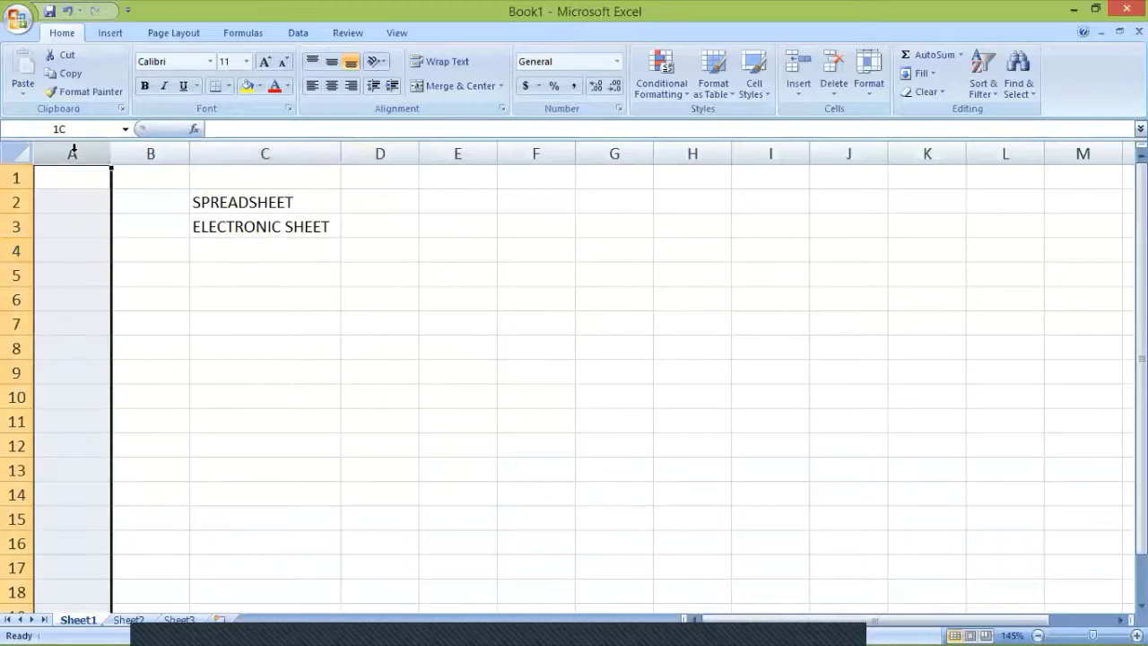
left_click(16, 226)
left_click(72, 250)
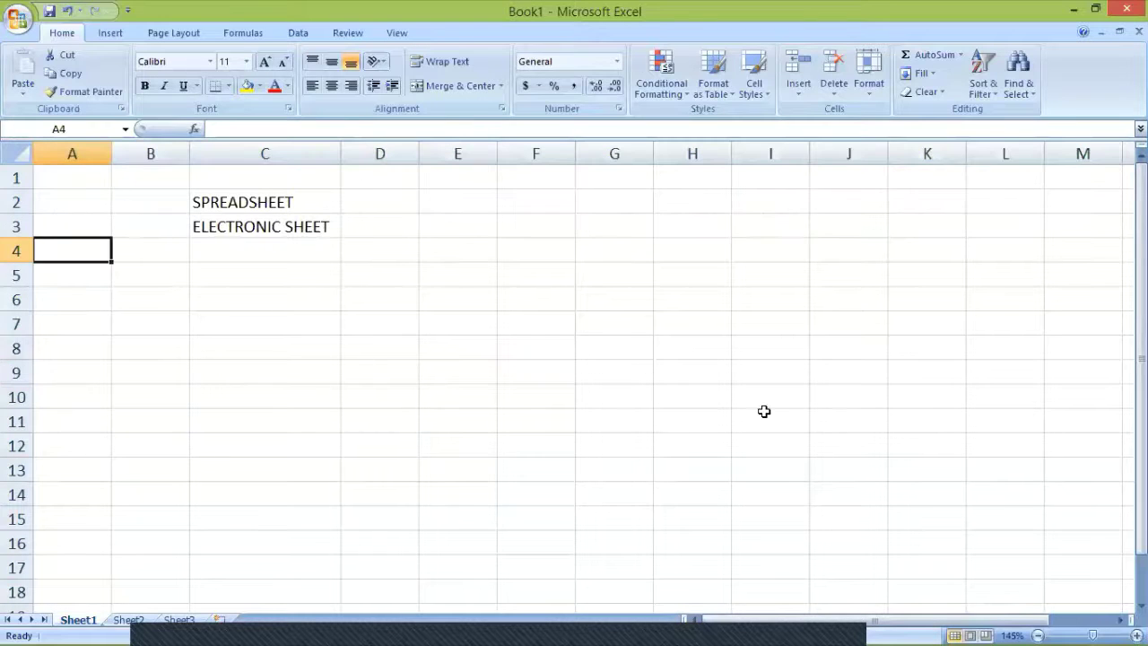
left_click_drag(1022, 623, 51, 224)
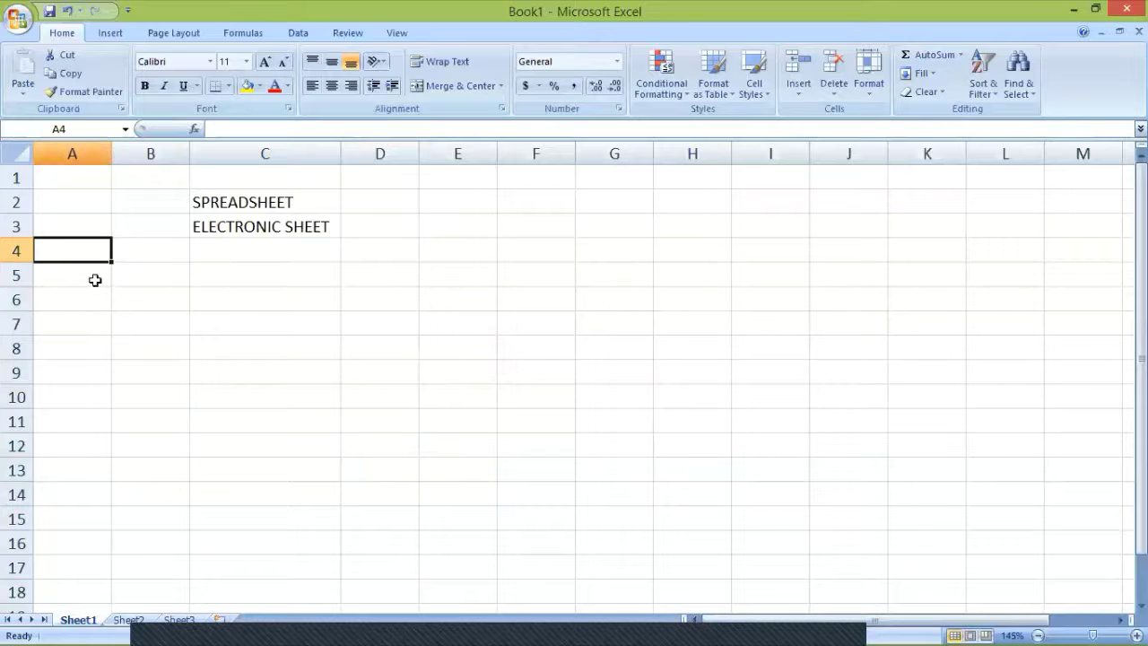
left_click(130, 220)
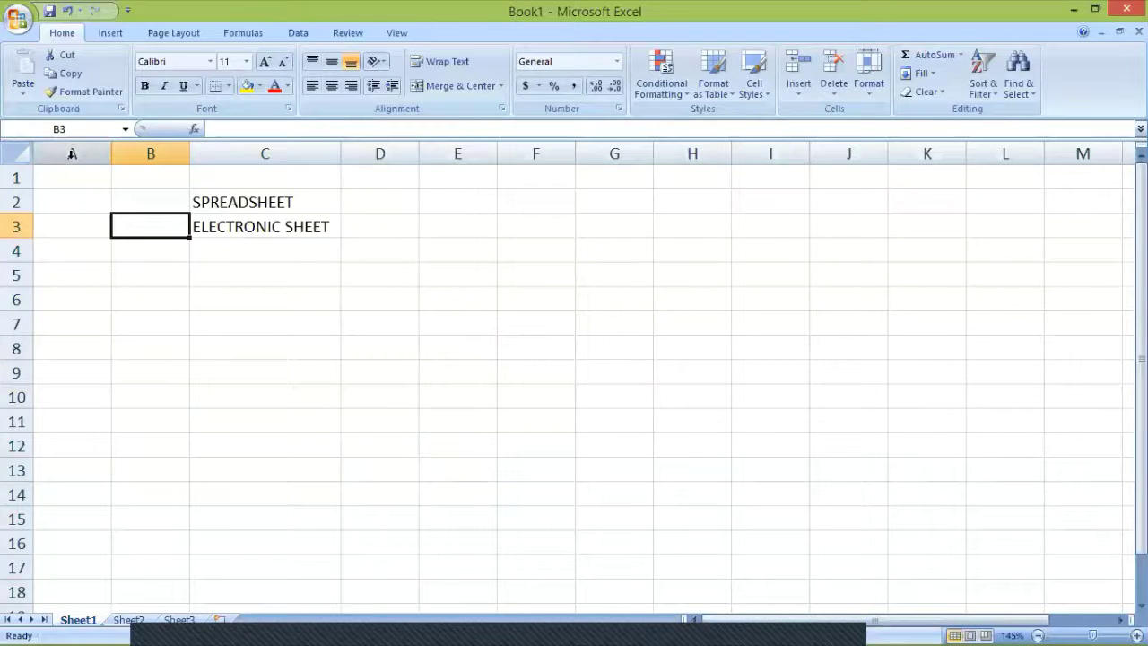
left_click(393, 250)
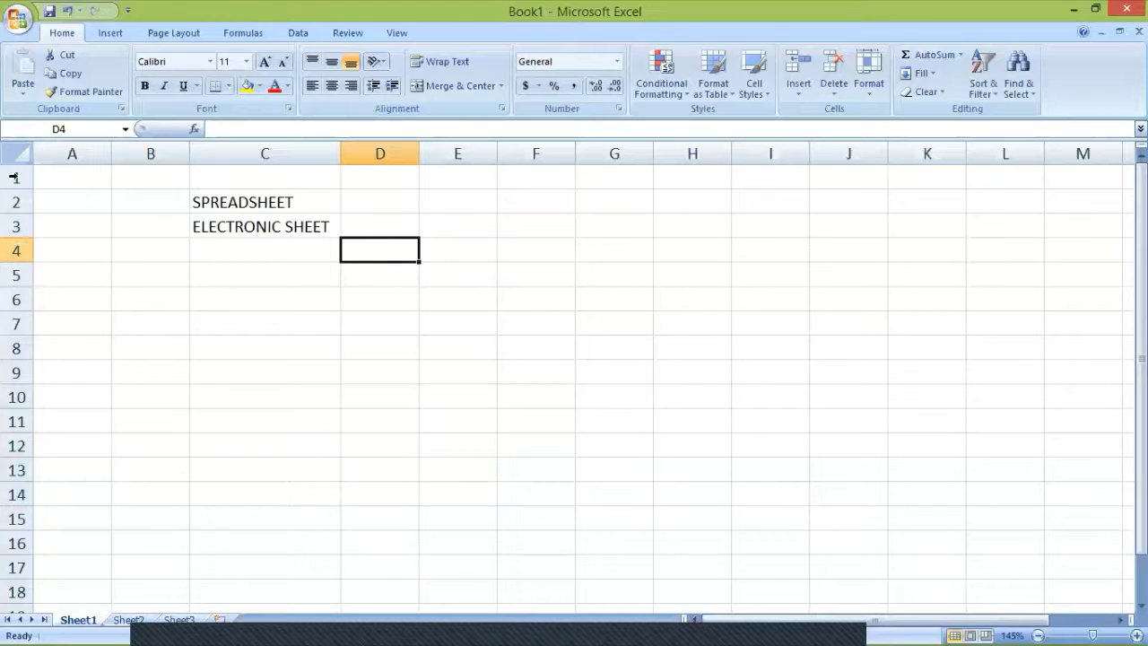
left_click(63, 239)
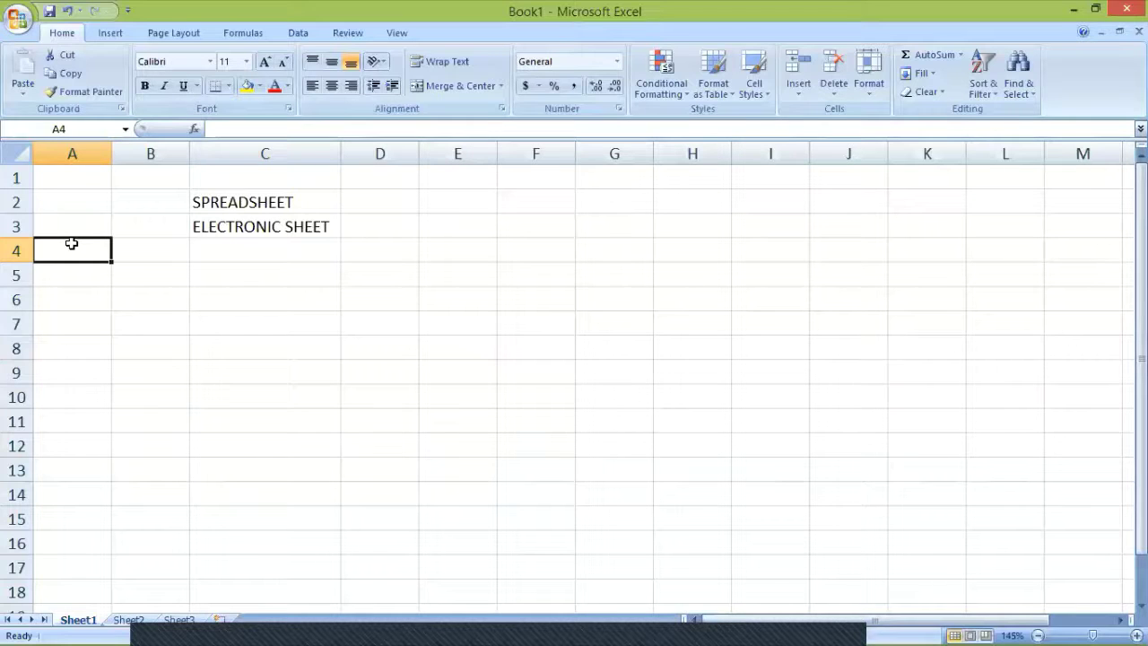
key("Up")
key("Right")
key("Right")
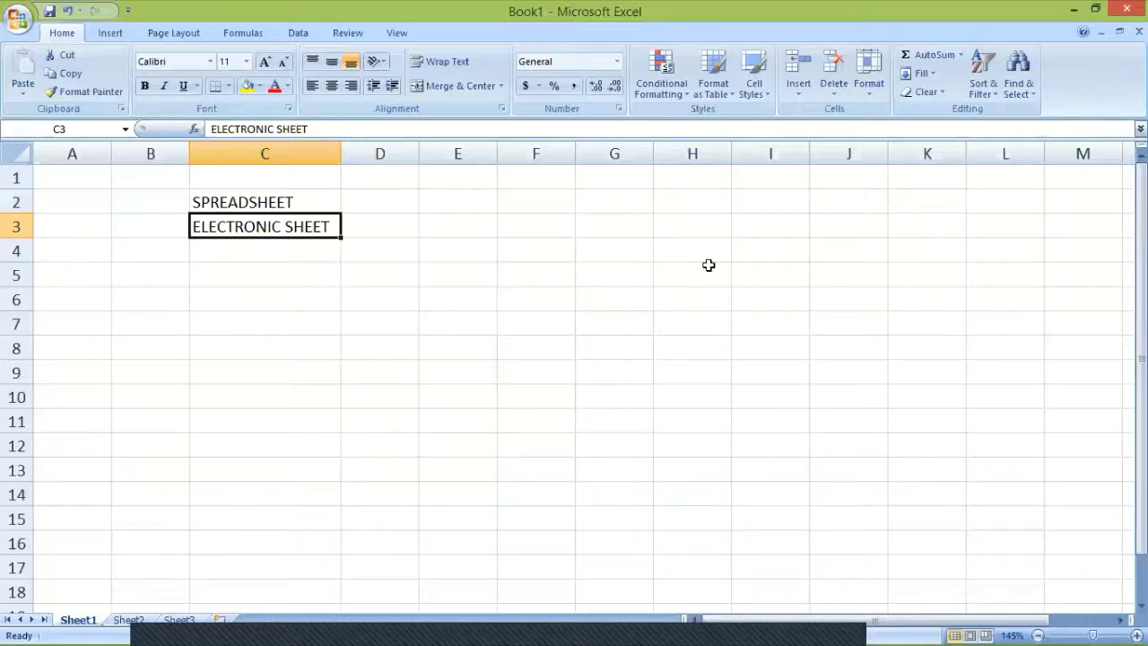
Go from cell G3 to the last column of the worksheet to check its letters, and return to column A.
left_click(633, 227)
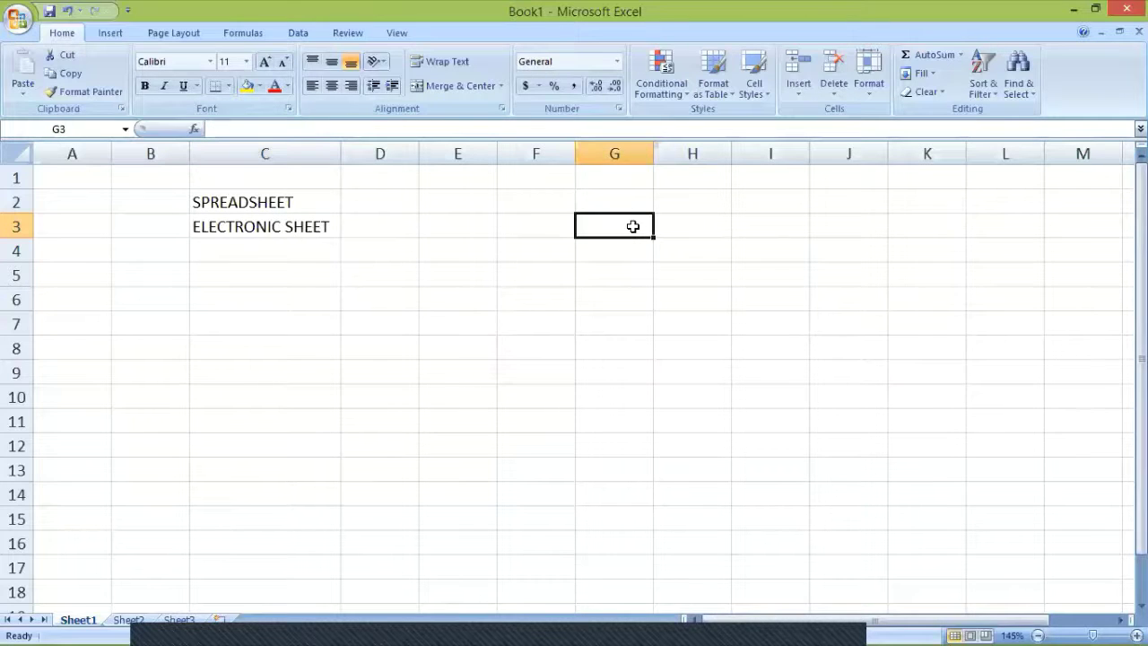
key("ctrl+Right")
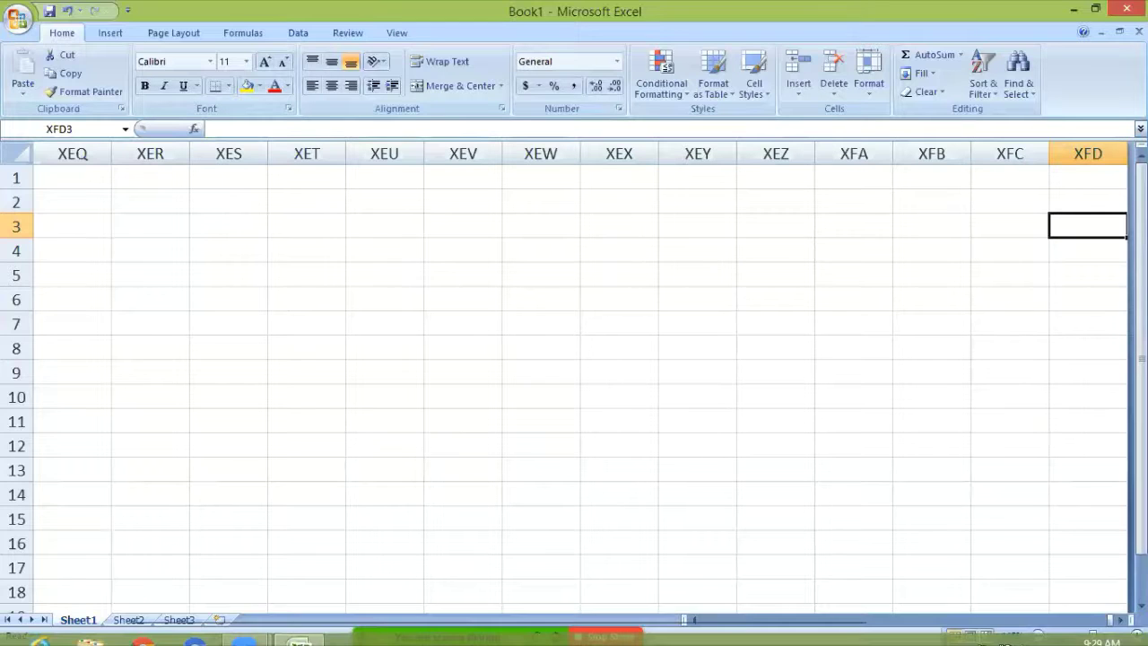
scroll(574, 376, "right", 3)
scroll(702, 234, "right", 2)
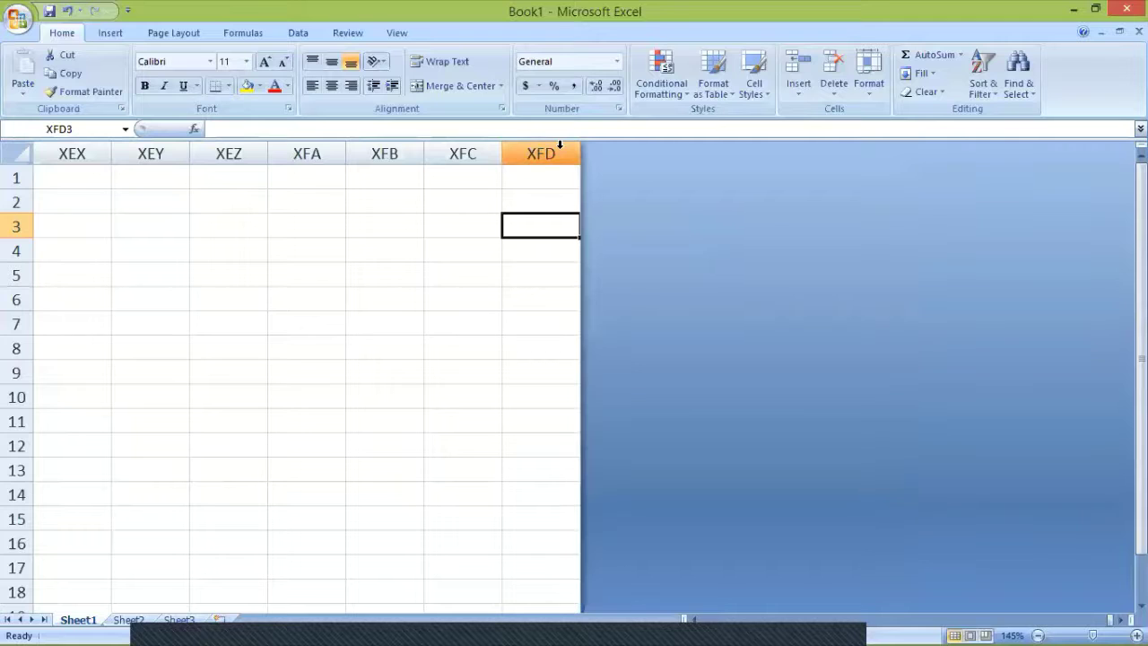
key("Home")
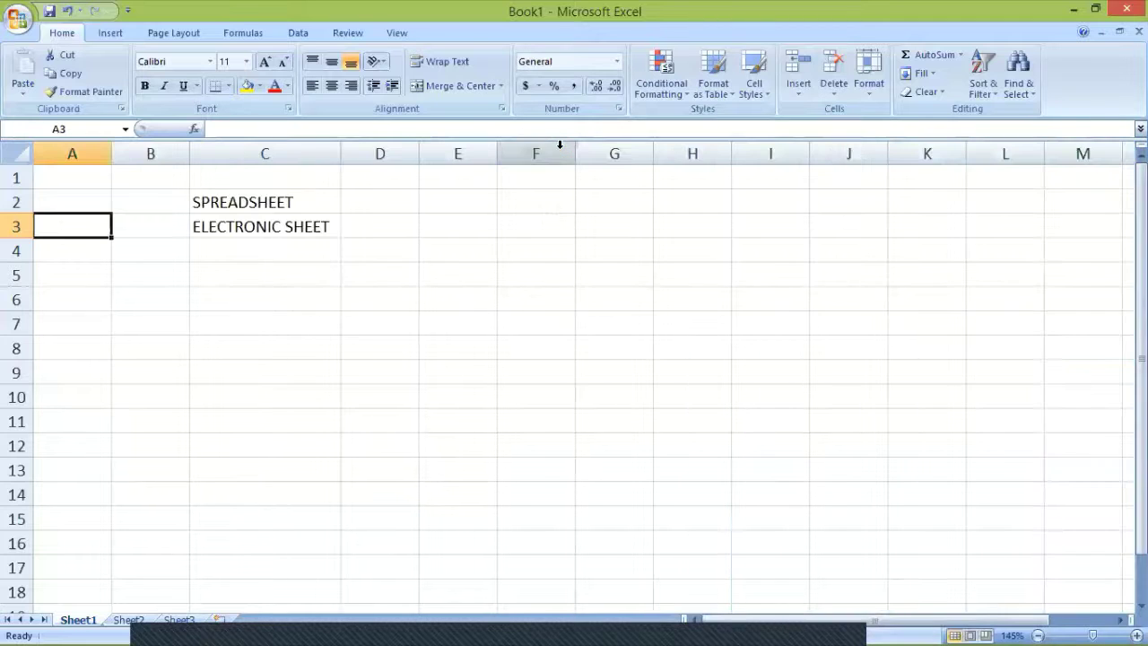
Examine the column lettering along row 3 from A past Z and AA to DX and the last column, and return to A3.
key("Right")
key("Right")
key("Right")
key("Right")
key("Right")
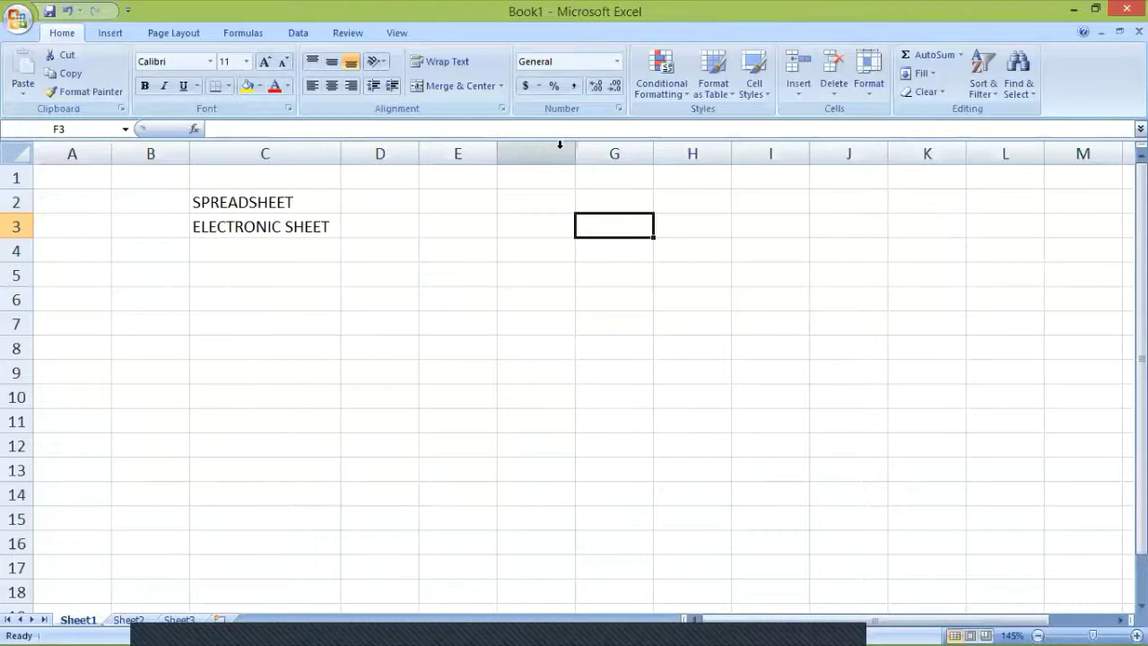
key("Right")
key("Right")
key("Right")
key("Right")
key("Right")
key("Right")
key("Right")
key("Right")
key("Right")
key("Right")
key("Right")
key("Right")
key("Right")
key("Right")
key("Right")
key("Right")
key("Right")
key("Right")
key("Right")
key("Right")
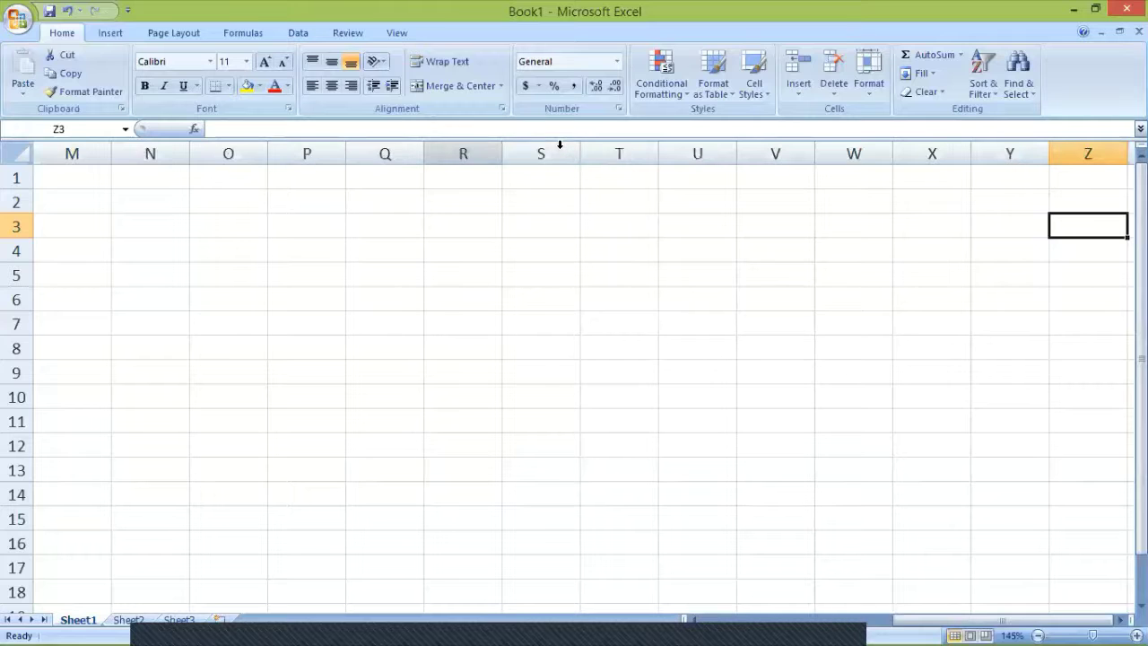
key("Right")
key("Right")
key("Right")
key("Right")
key("Right")
key("Right")
key("Right")
key("Right")
key("Right")
key("Right")
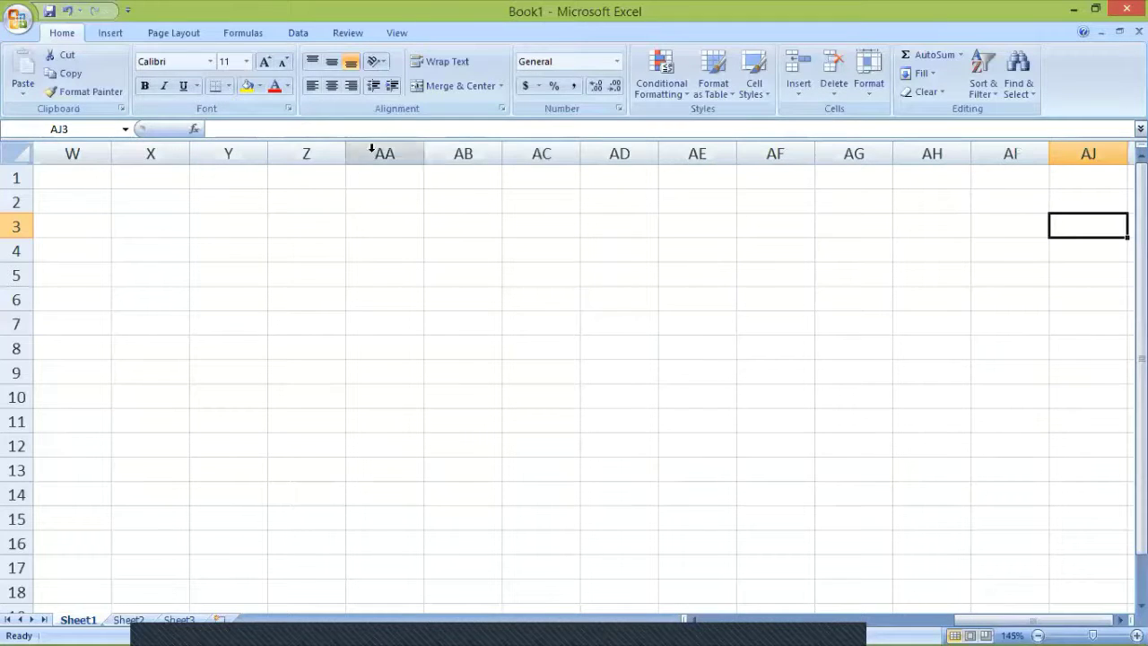
key("Right")
key("Right")
key("Right")
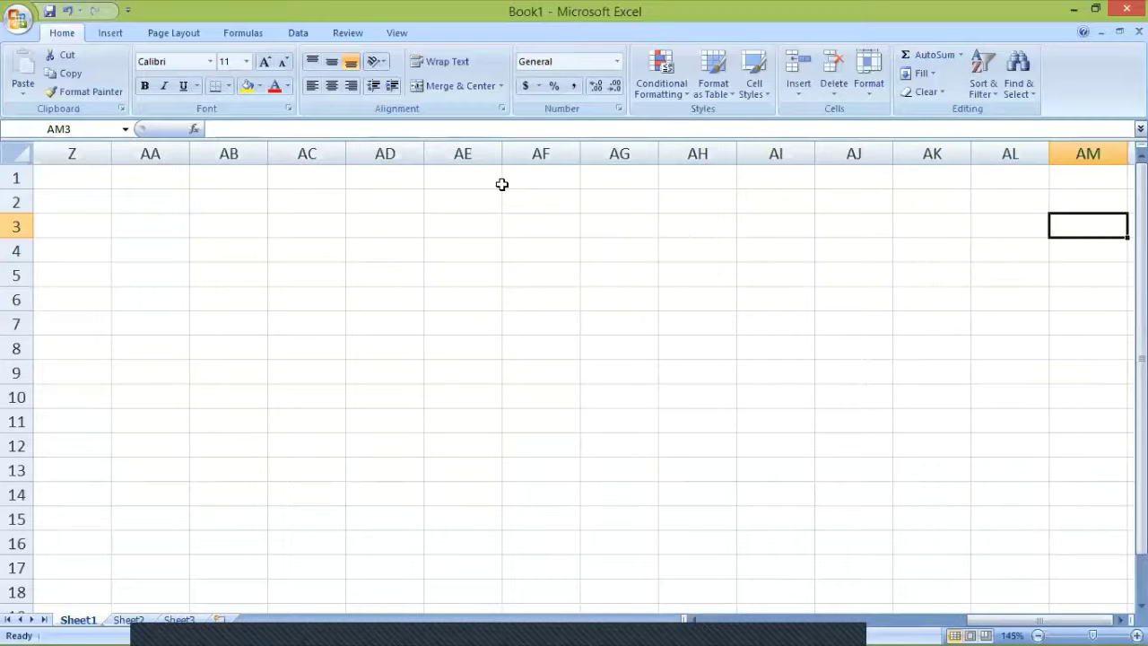
key("Right")
key("Right")
key("Right")
key("Right")
key("Right")
key("Right")
key("Right")
key("Right")
key("Right")
key("Right")
key("Right")
key("Right")
key("Right")
key("Right")
key("Right")
key("Right")
key("Right")
key("Right")
key("Right")
key("Right")
key("Right")
key("Right")
key("Right")
key("Right")
key("Right")
key("Right")
key("Right")
key("Right")
key("Right")
key("Right")
key("Right")
key("Right")
key("Right")
key("Right")
key("Right")
key("Right")
key("Right")
key("Right")
key("Right")
key("Right")
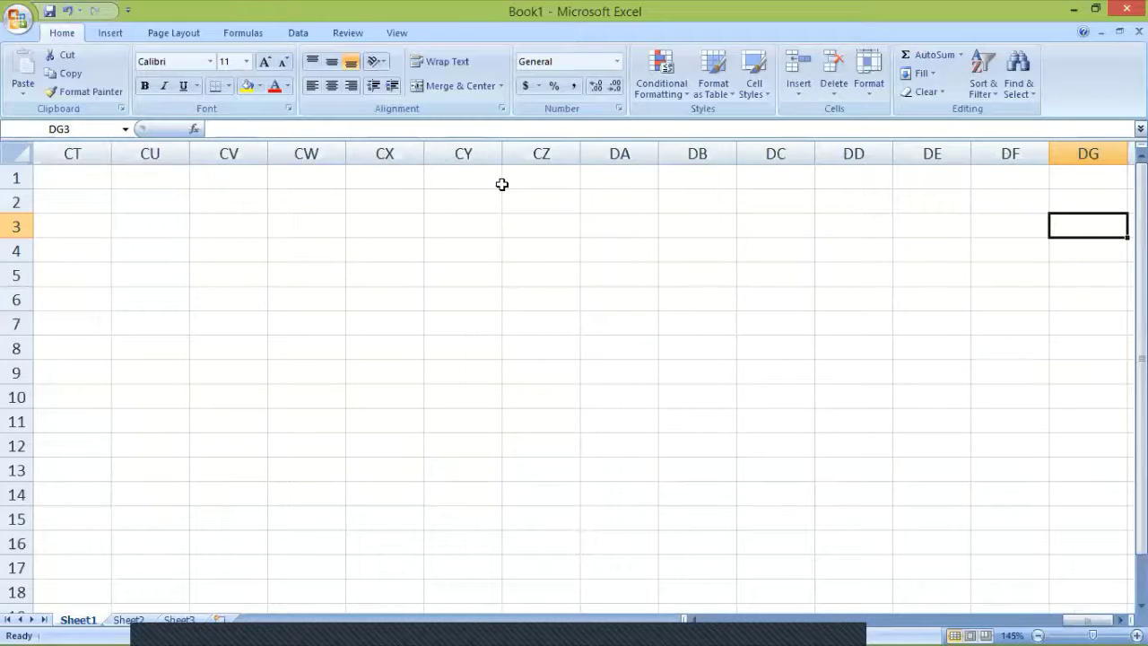
key("Right")
key("Right")
key("Right")
key("Right")
key("Right")
key("Right")
key("Right")
key("Right")
key("Right")
key("Right")
key("Right")
key("Right")
key("Right")
key("Right")
key("Right")
key("Right")
key("Right")
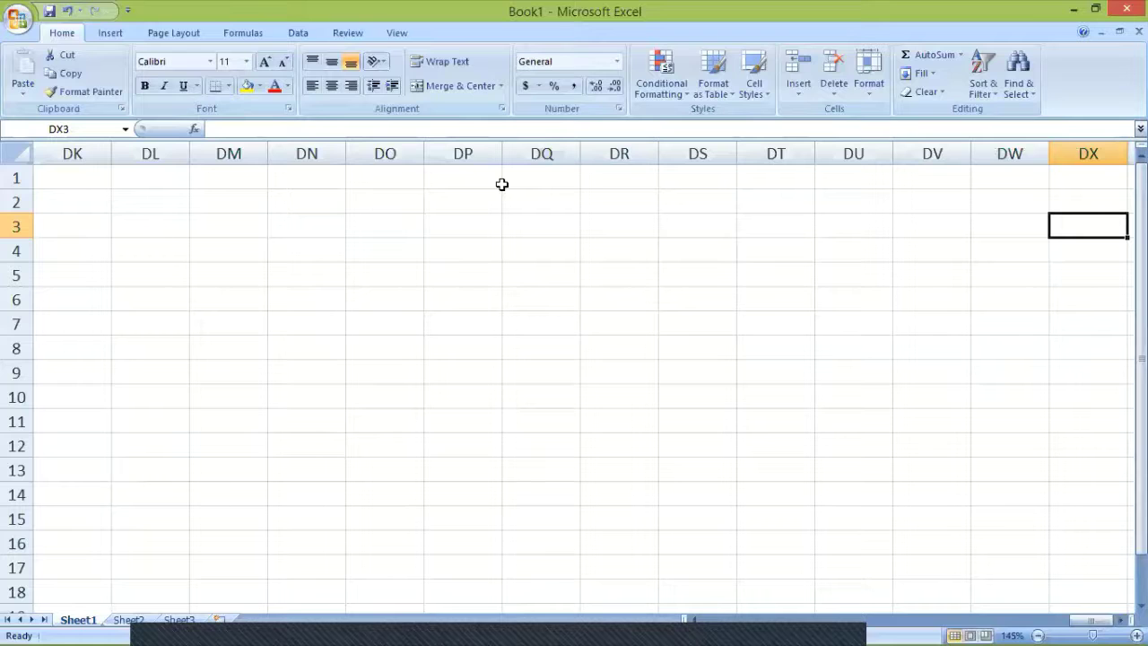
key("ctrl+Right")
key("Home")
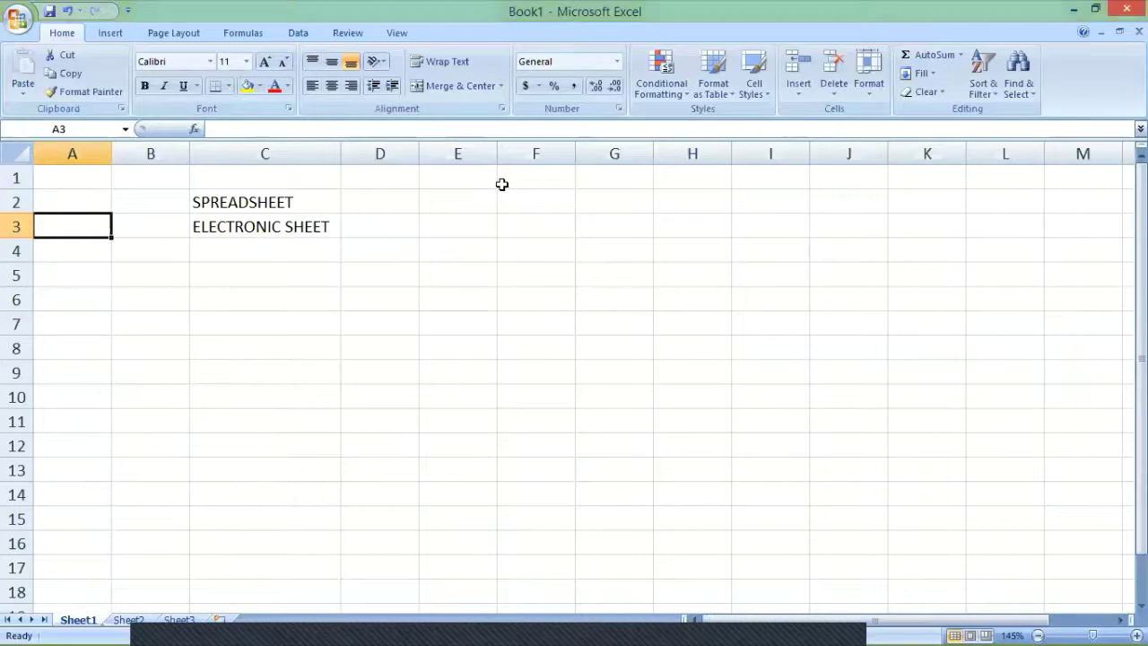
Enter the label COLUMNS in cell A6 and the value 16384 in cell B6.
key("Down")
key("Down")
key("Down")
type("CO")
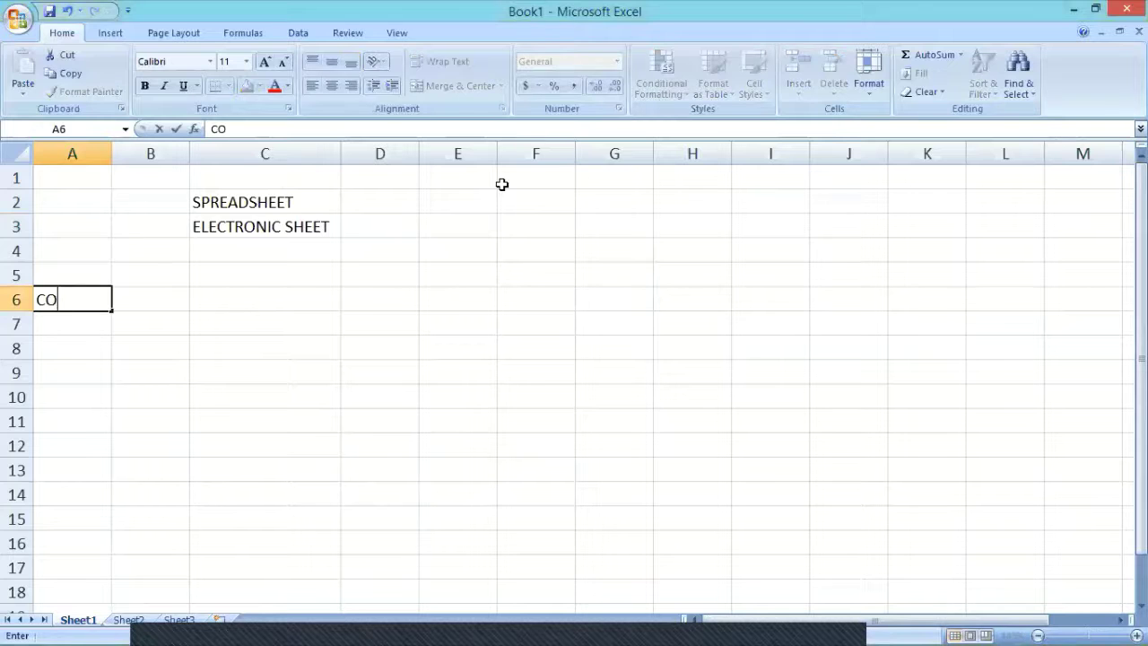
type("LUMNS")
key("Tab")
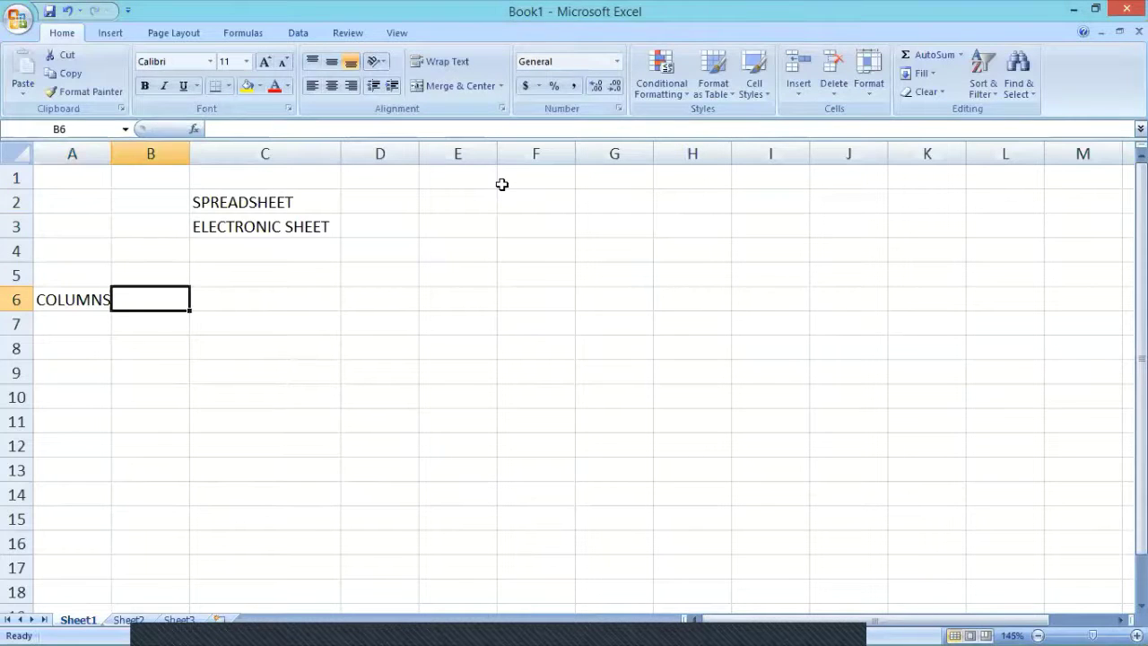
type("1")
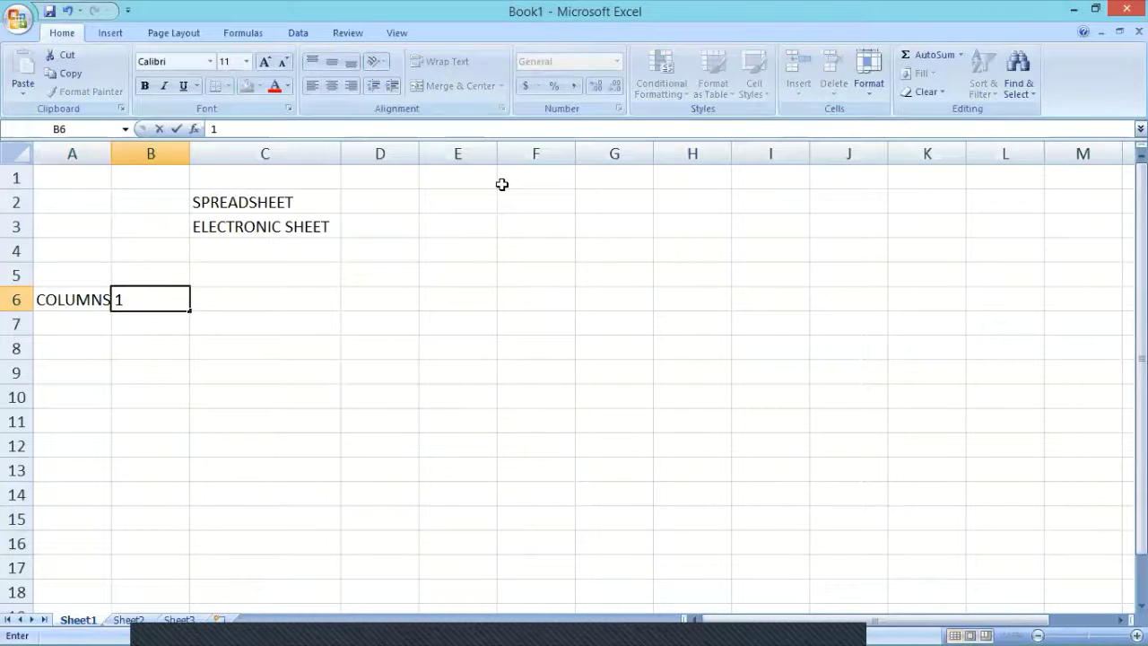
type("6384")
key("Return")
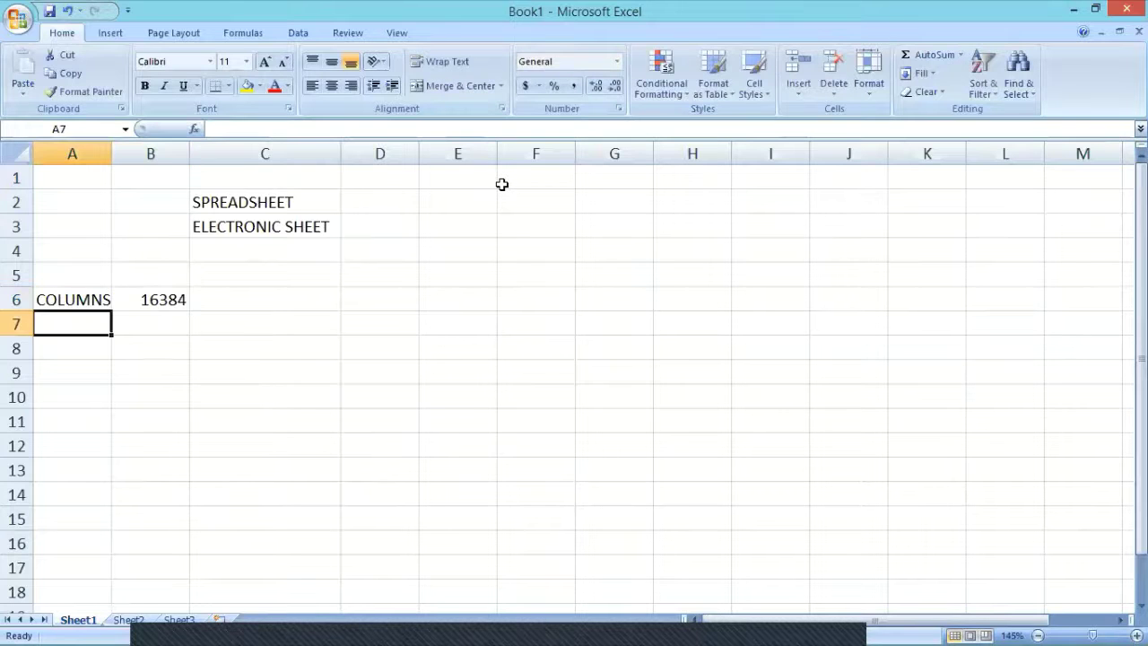
Fit column A's width to the COLUMNS label and make A7 the active cell.
double_click(113, 149)
left_click(157, 295)
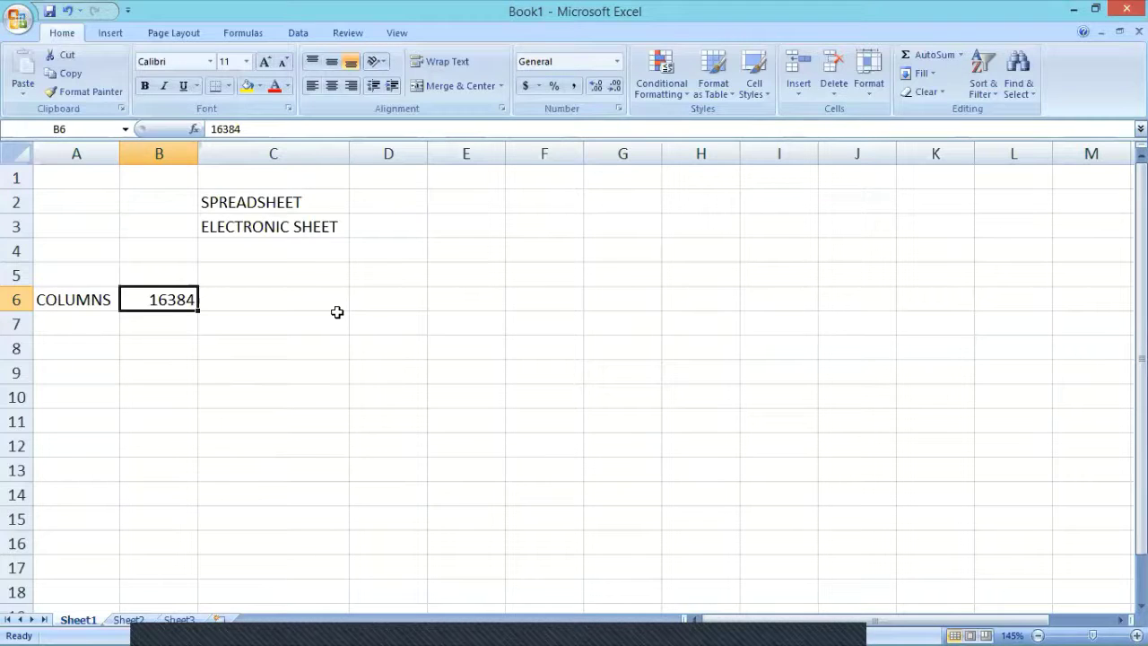
left_click(97, 318)
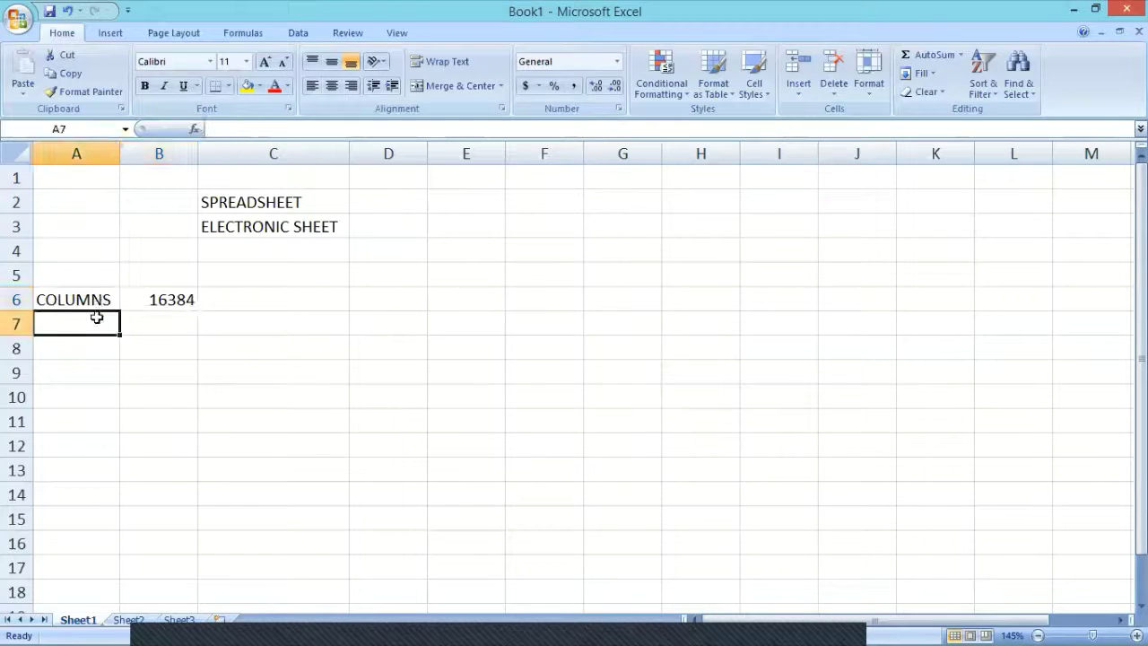
Enter the label ROWS in cell A7 and the value 1048576 in cell B7.
type("ROWN")
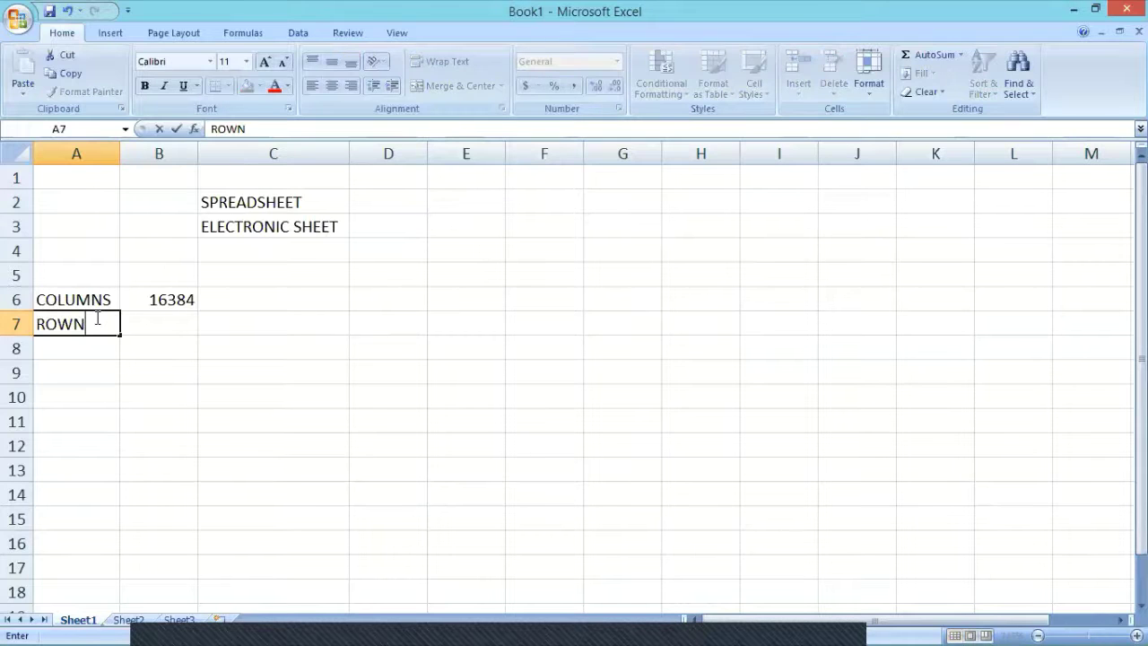
key("BackSpace")
type("S")
key("Return")
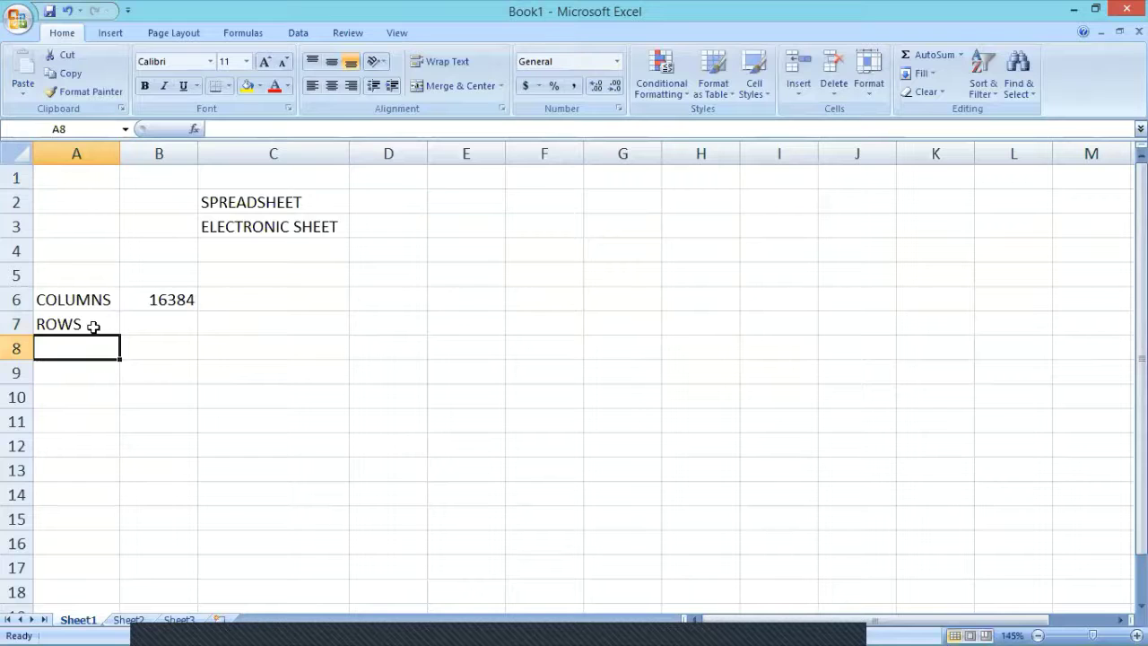
key("Up")
key("Right")
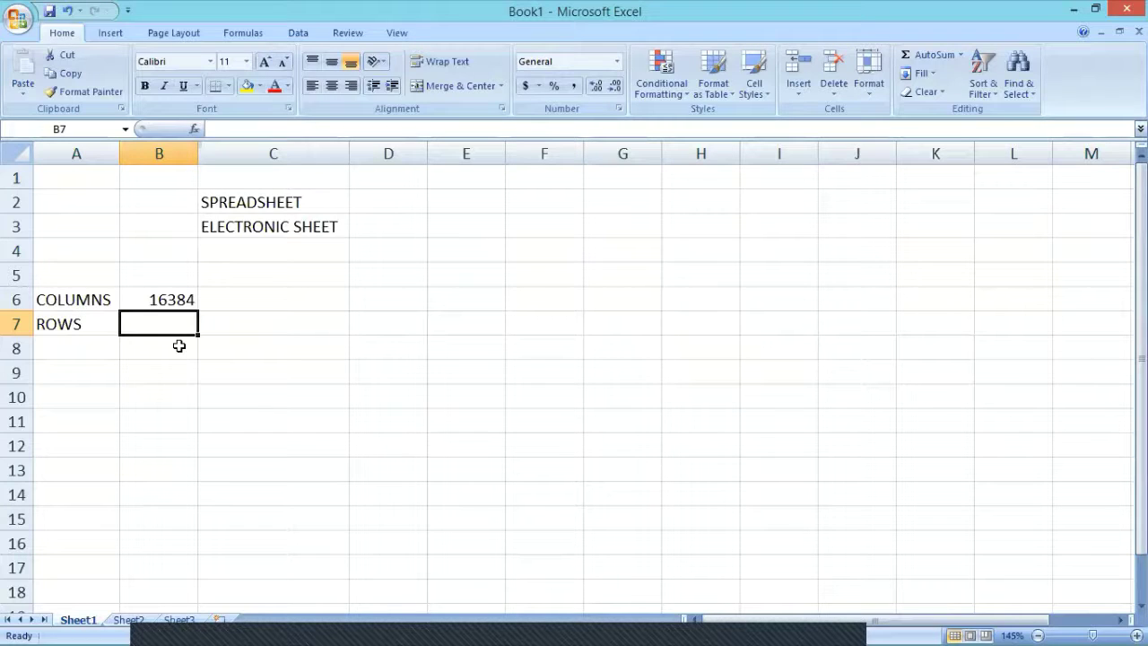
type("10485")
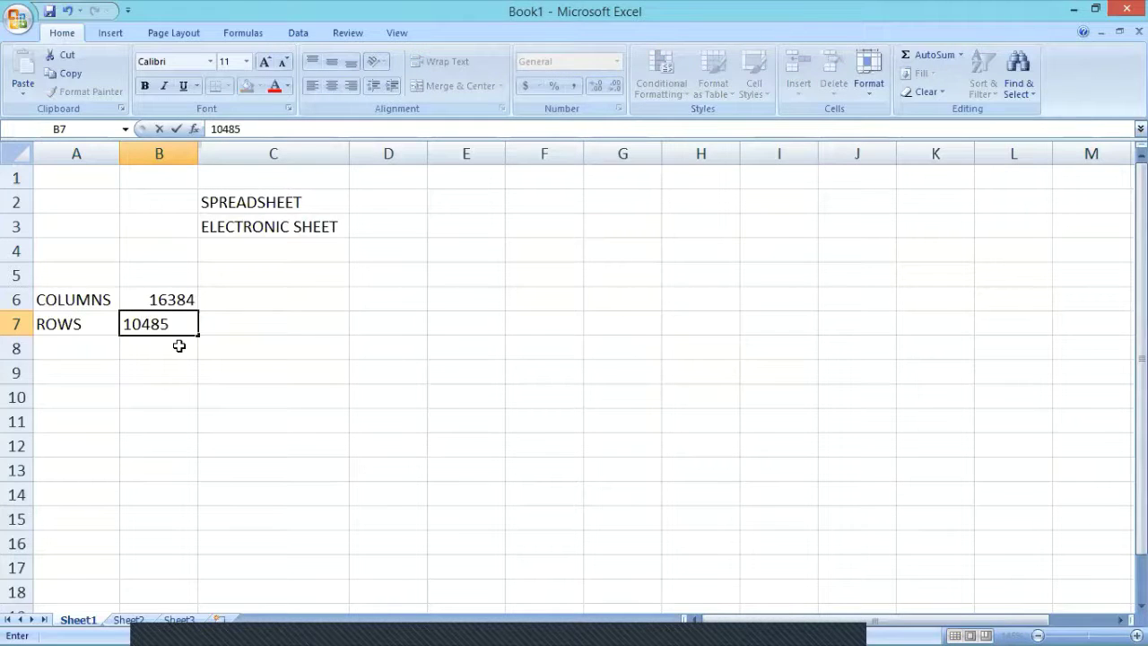
type("76")
key("Return")
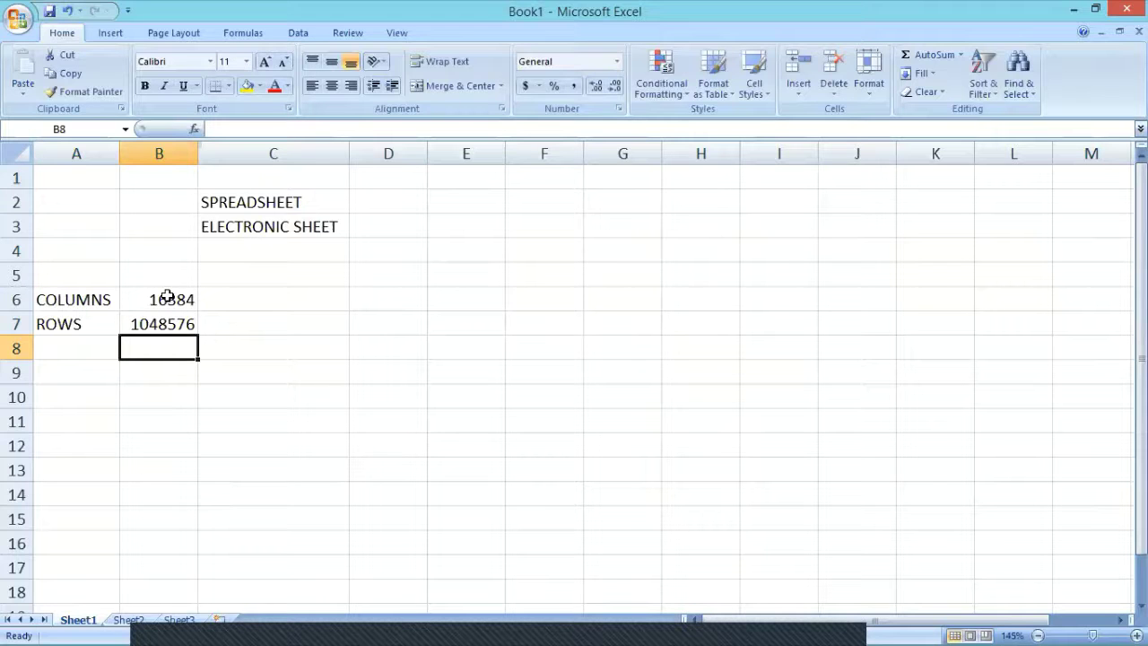
Go to the last row of the worksheet to check the row numbering, and return to cell A1.
key("ctrl+Down")
scroll(167, 295, "down", 4)
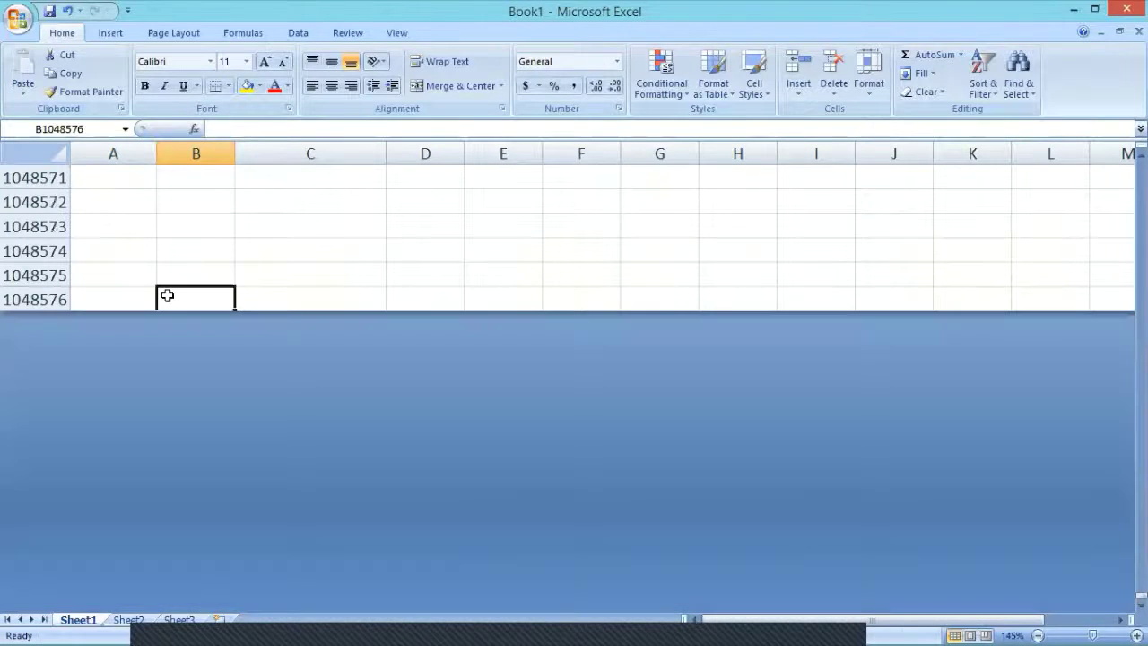
scroll(104, 245, "down", 1)
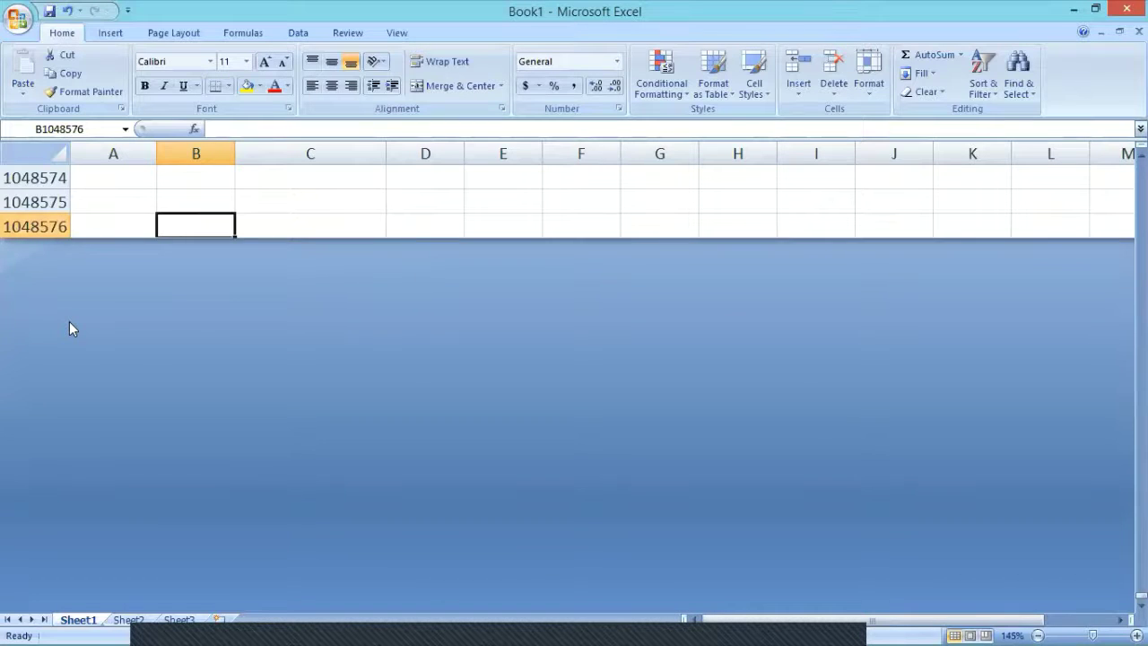
scroll(69, 321, "up", 7)
scroll(69, 321, "up", 3)
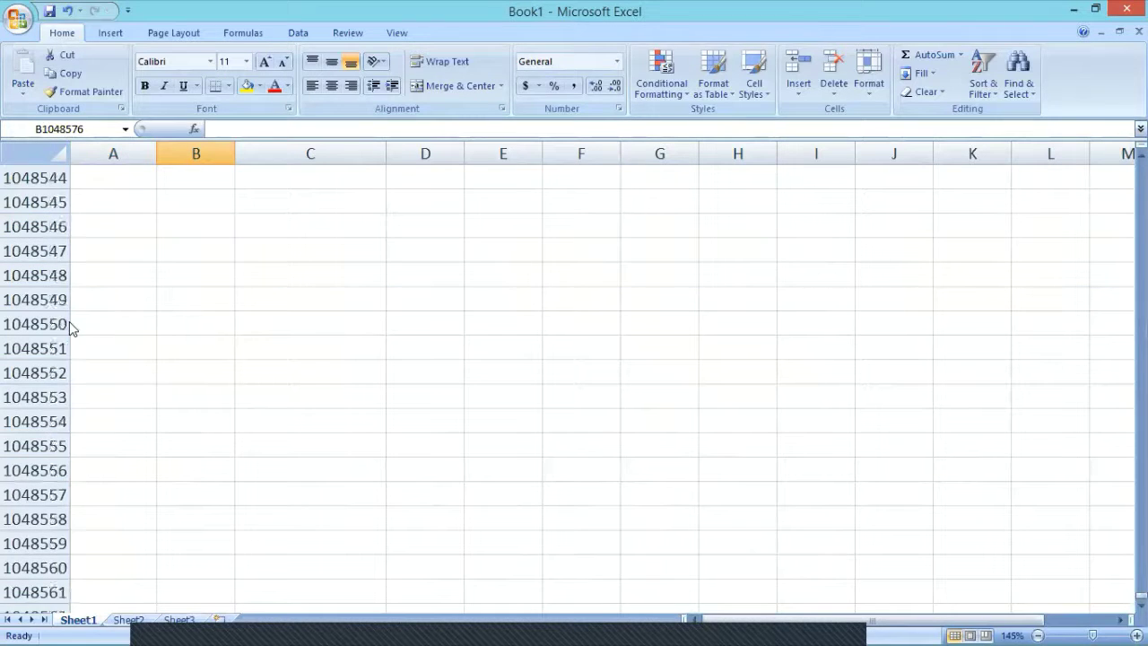
scroll(69, 321, "up", 3)
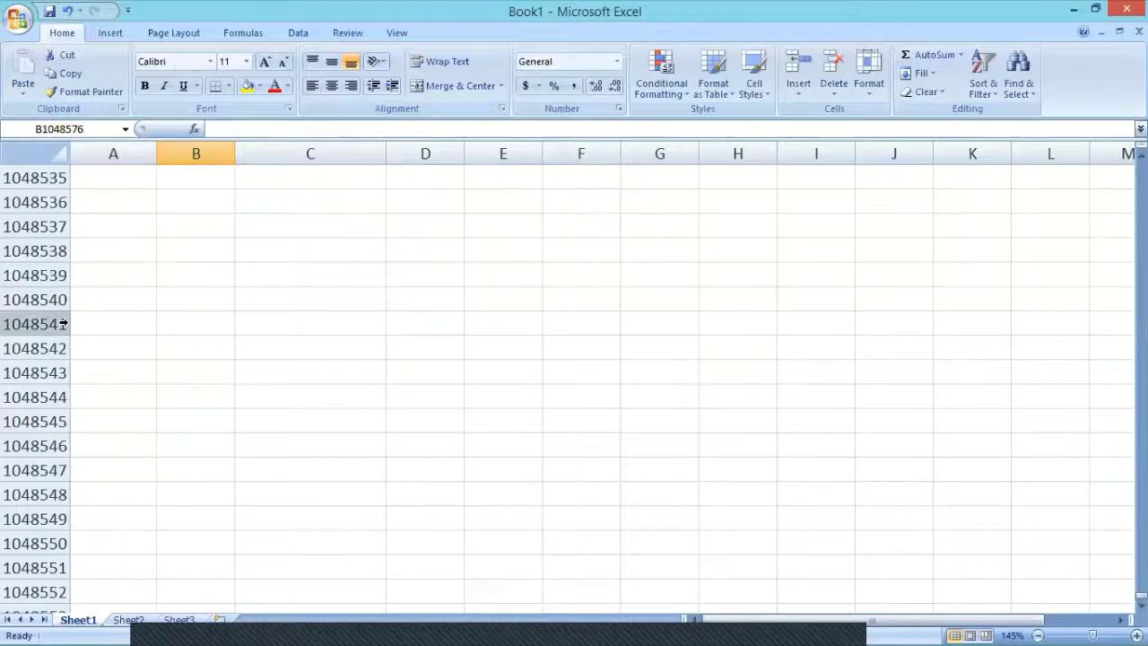
key("ctrl+Home")
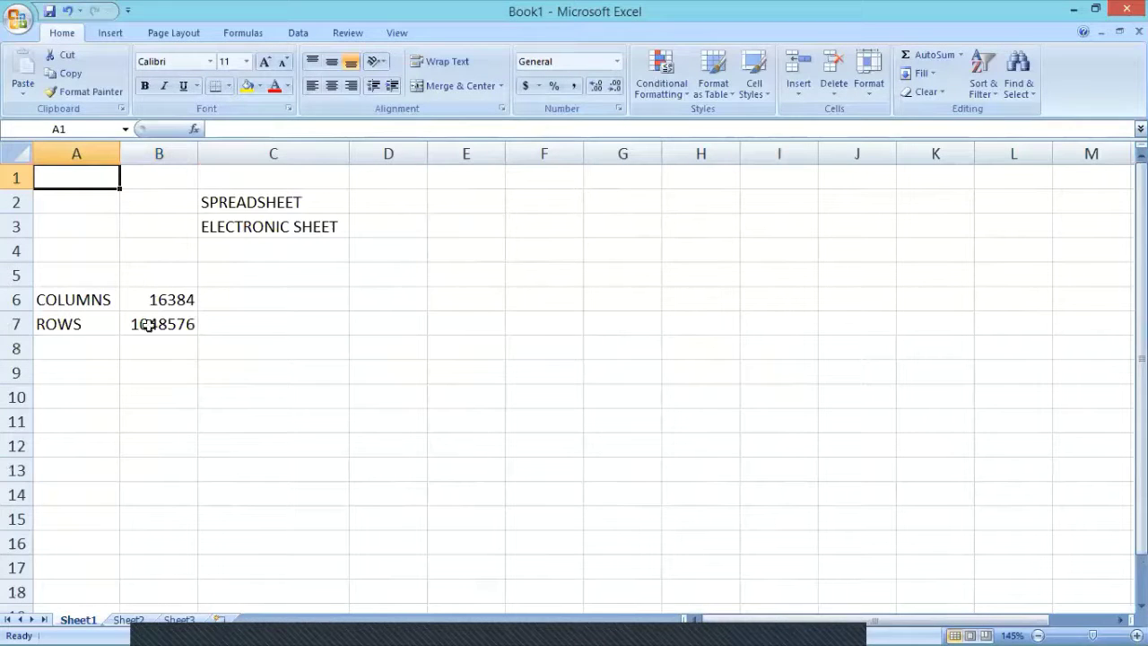
Review the column and row counts in B6:B7 and the SPREADSHEET label in C2, and make B8 the active cell.
key("ctrl+Down")
key("Right")
key("shift+Down")
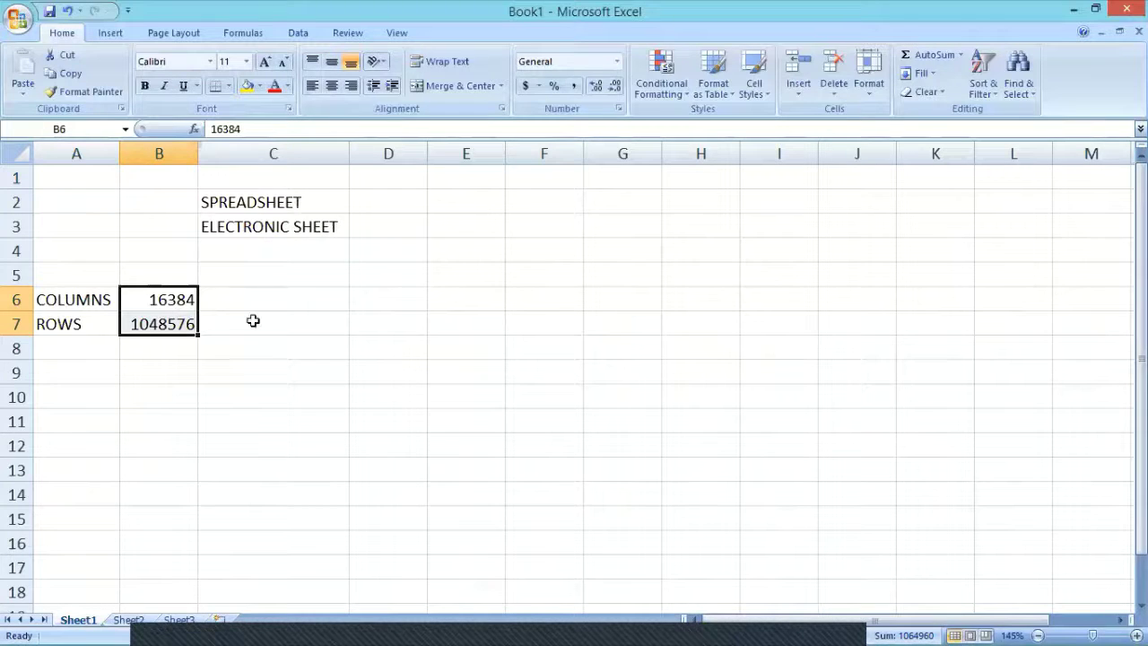
left_click(177, 324)
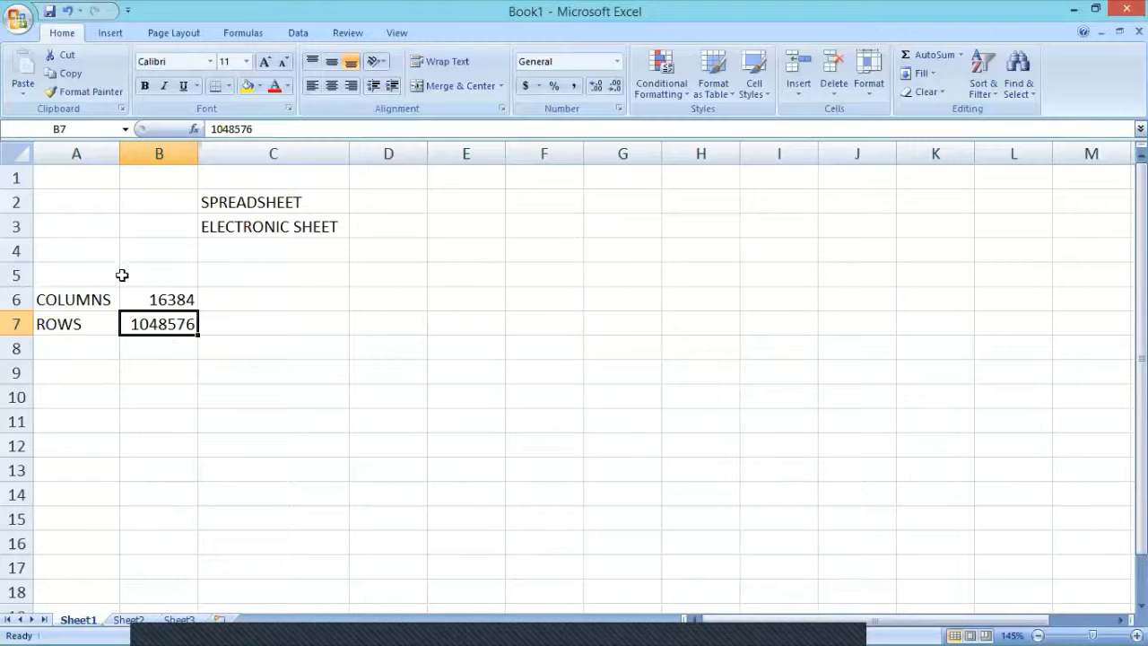
left_click(248, 203)
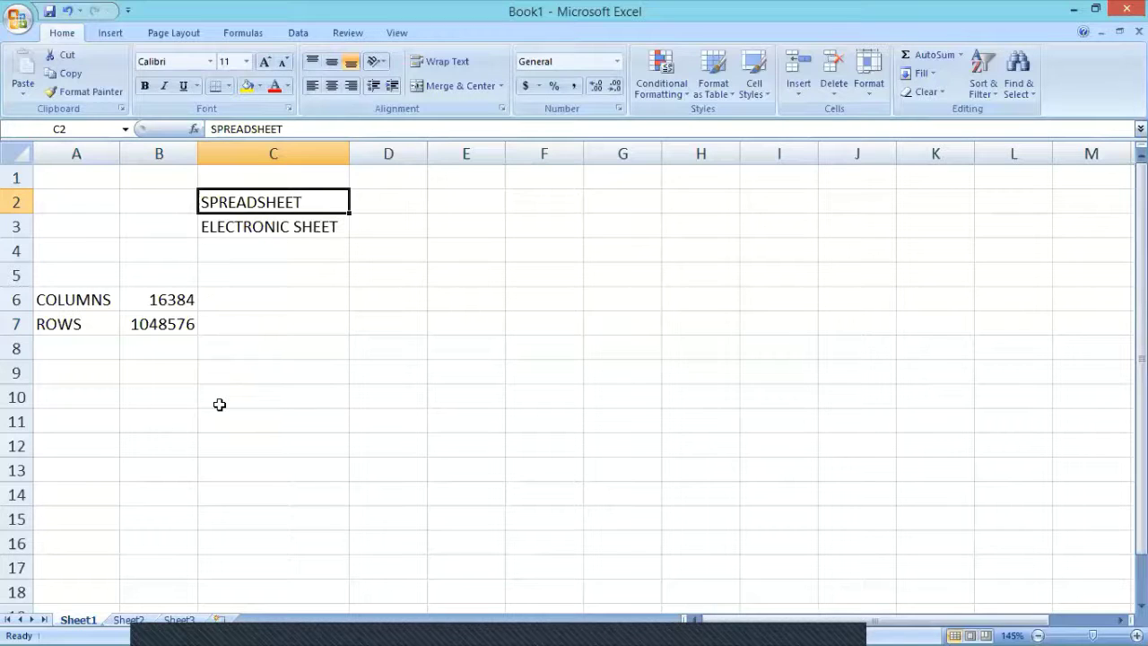
left_click(170, 341)
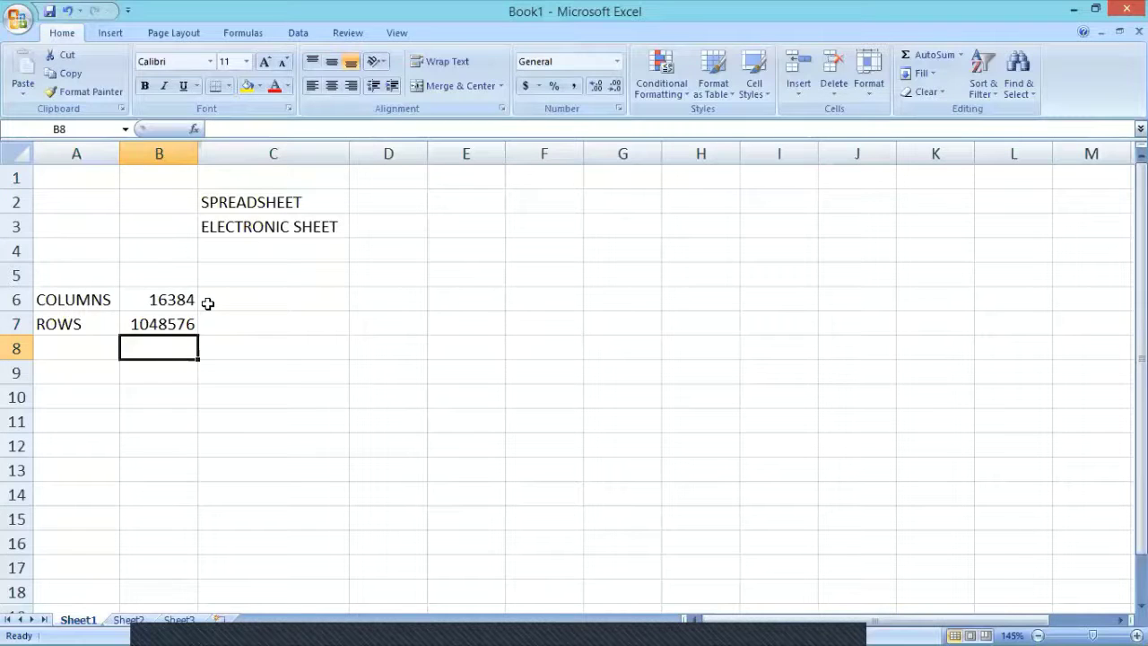
Open Microsoft Office Word 2007 and dismiss the document recovery list, removing the recovered files.
key("super")
type("wo")
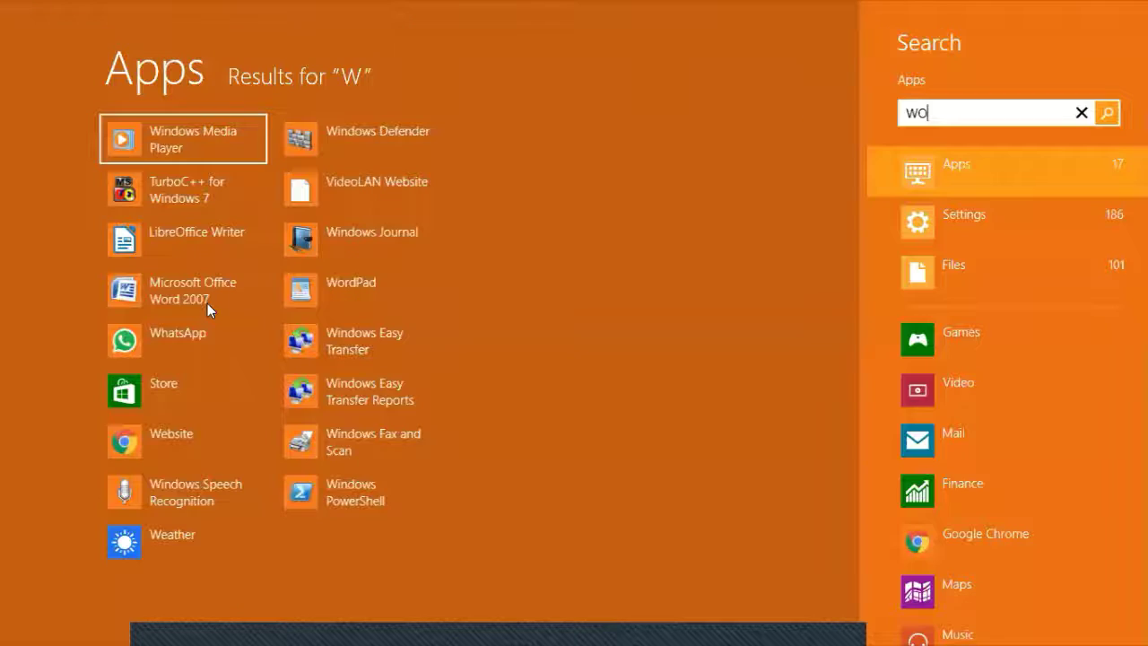
type("RD")
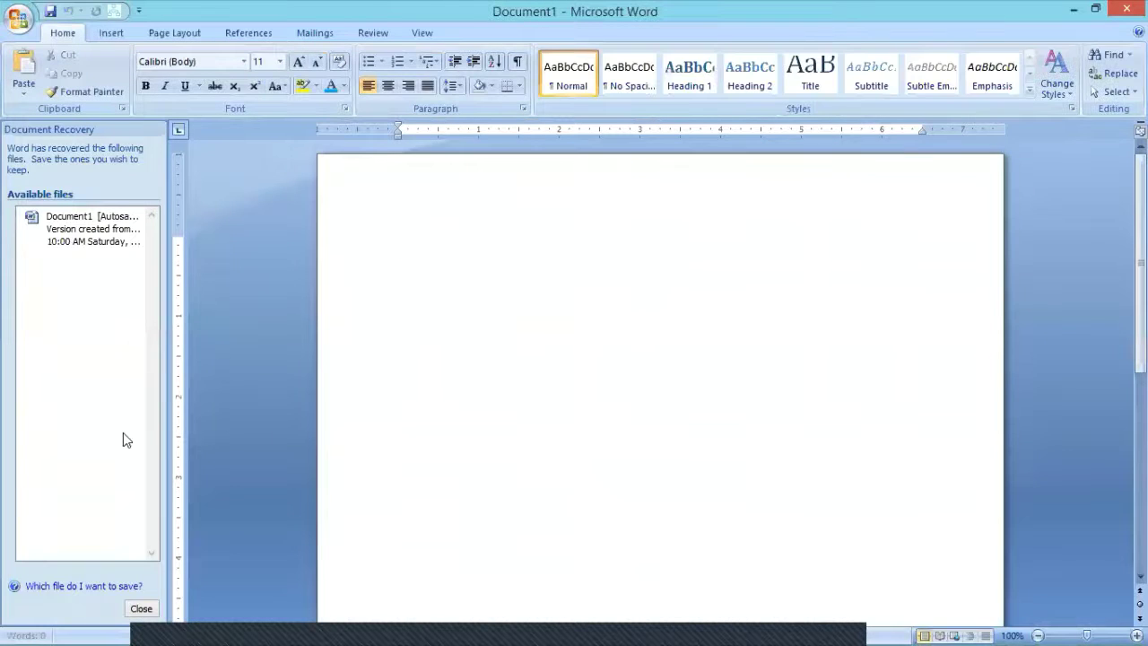
left_click(140, 608)
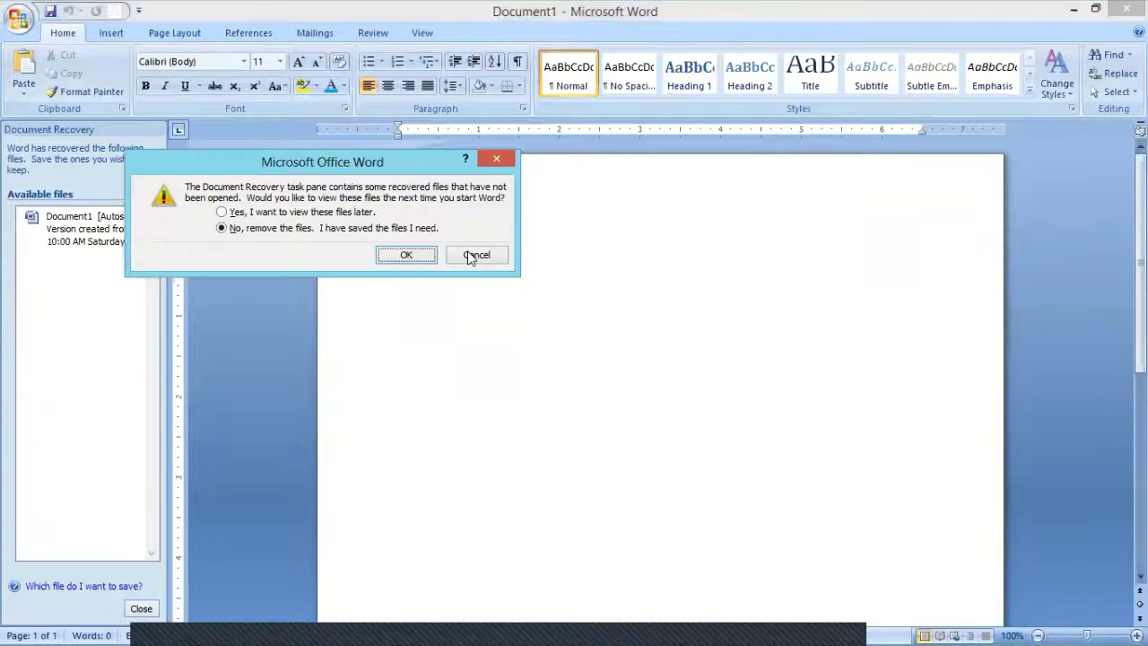
left_click(421, 256)
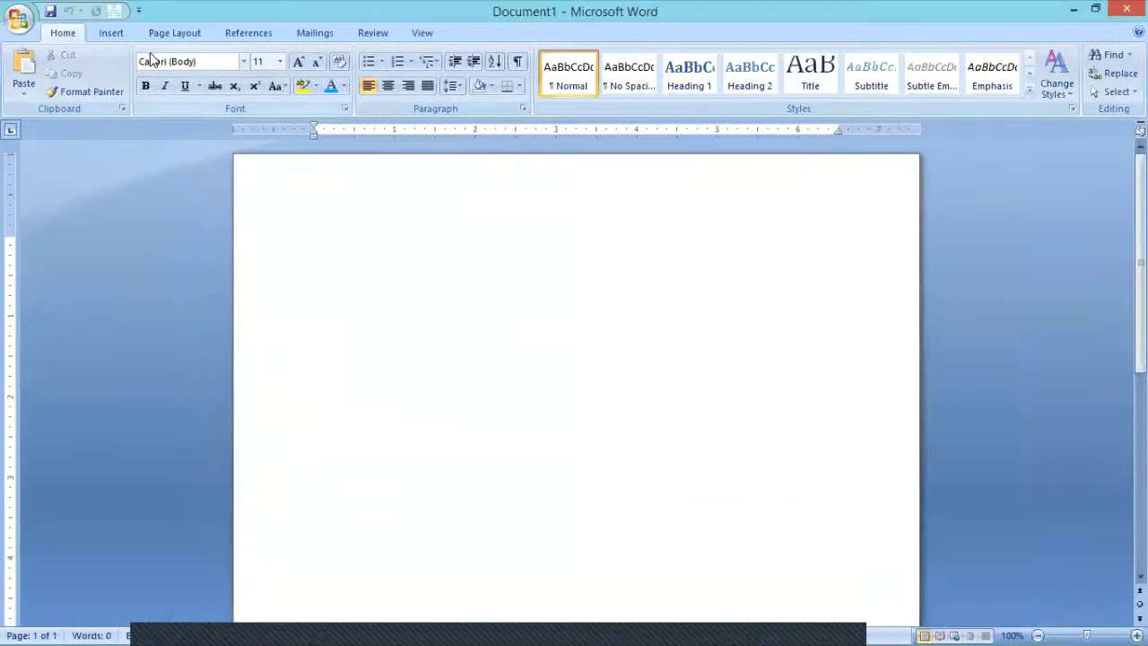
Insert a table with one column and eight rows in the blank document.
left_click(111, 32)
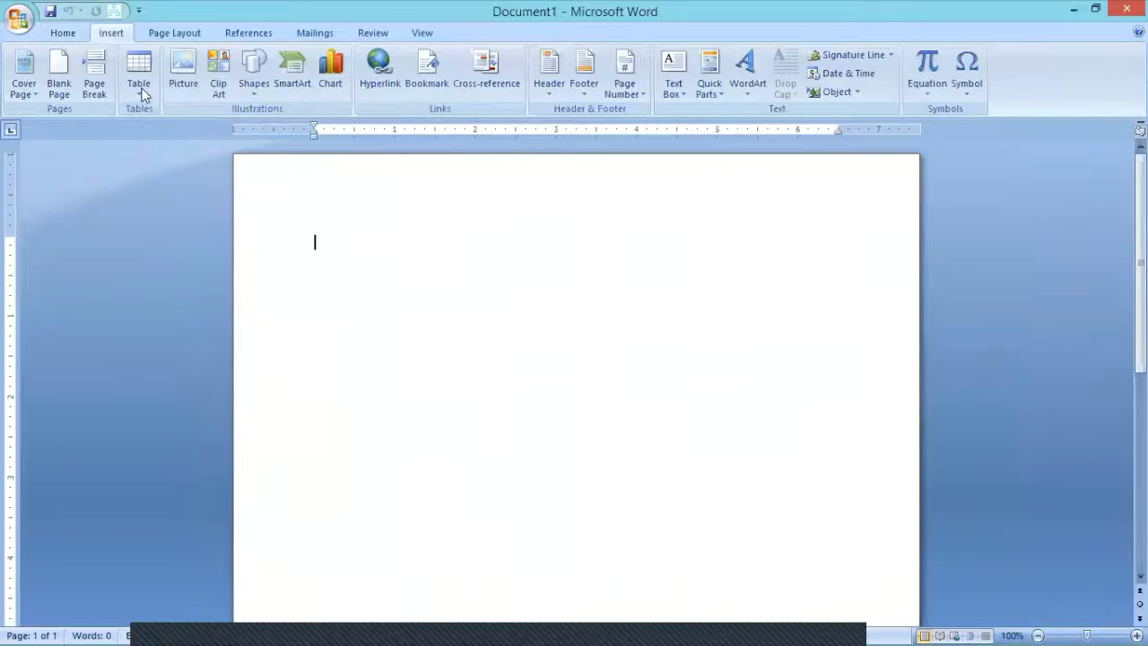
left_click(138, 72)
left_click(133, 240)
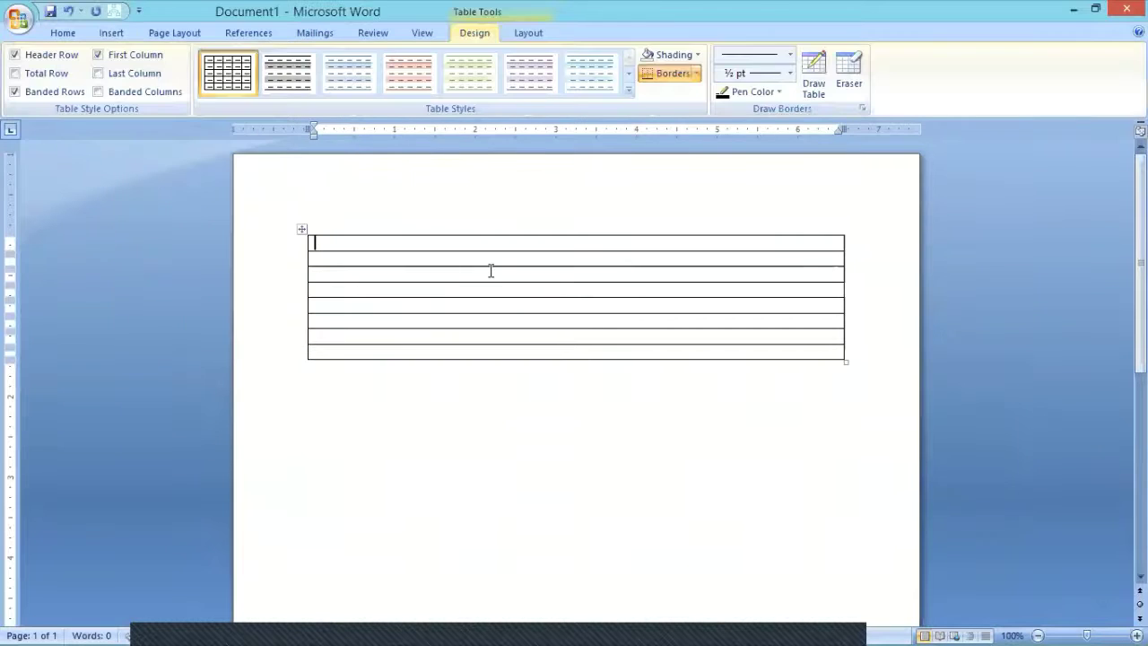
Fill the first seven table rows with 5, 2, 4, 1, 5, 6 and 5, leaving the cursor in the last row.
type("5")
key("Down")
type("2")
key("Down")
key("4")
key("Down")
key("1")
key("Down")
key("5")
key("Down")
key("6")
key("Down")
key("5")
mouse_move(1147, 645)
scroll(388, 578, "up", 4, "ctrl")
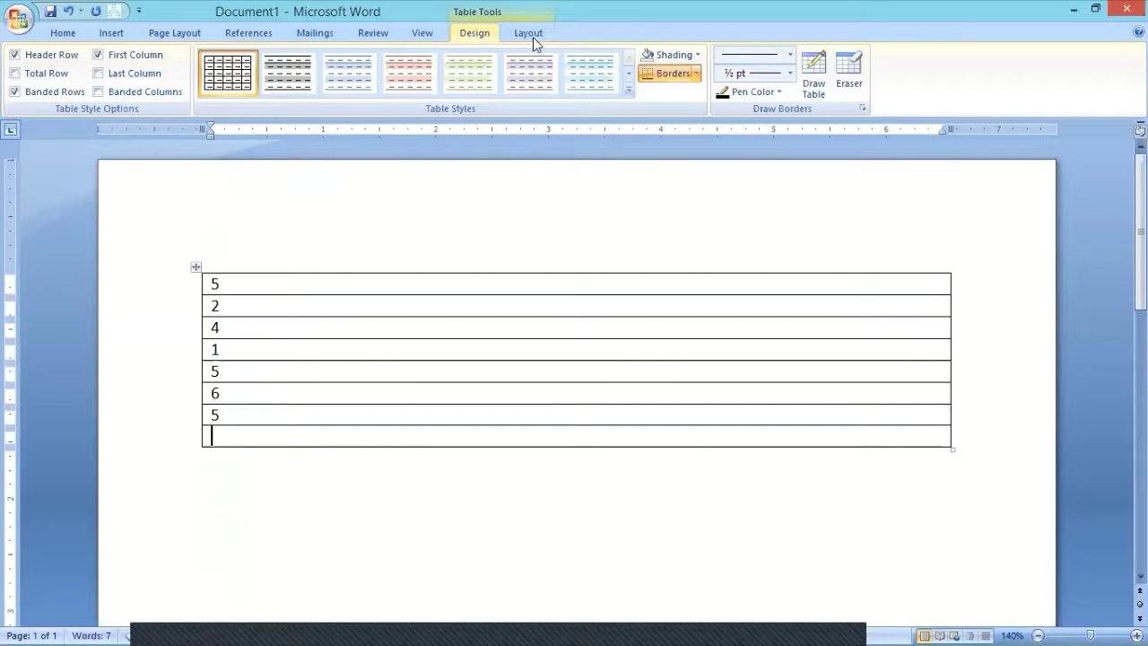
Insert the formula =SUM(ABOVE) in the last table row and examine its result.
left_click(1040, 64)
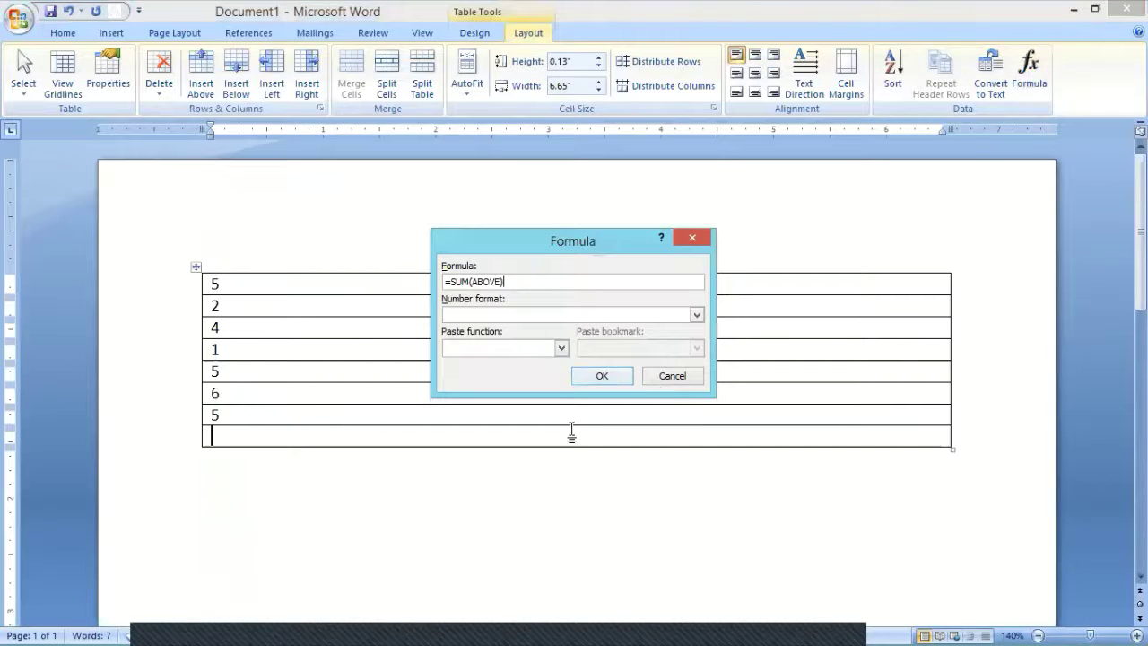
key("Return")
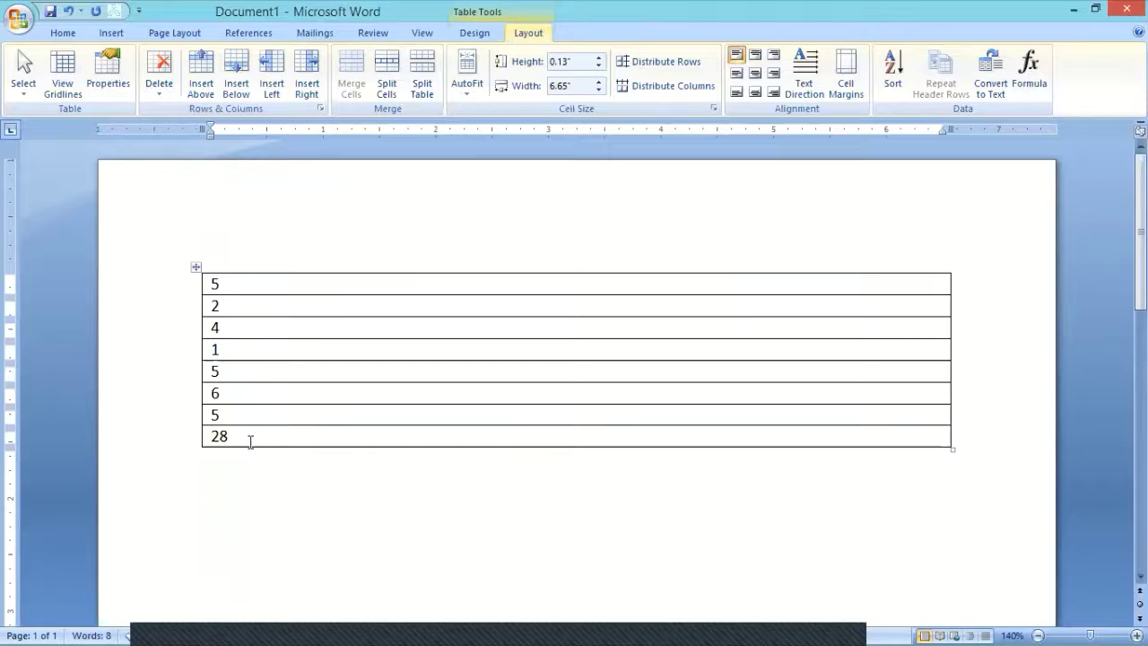
double_click(220, 437)
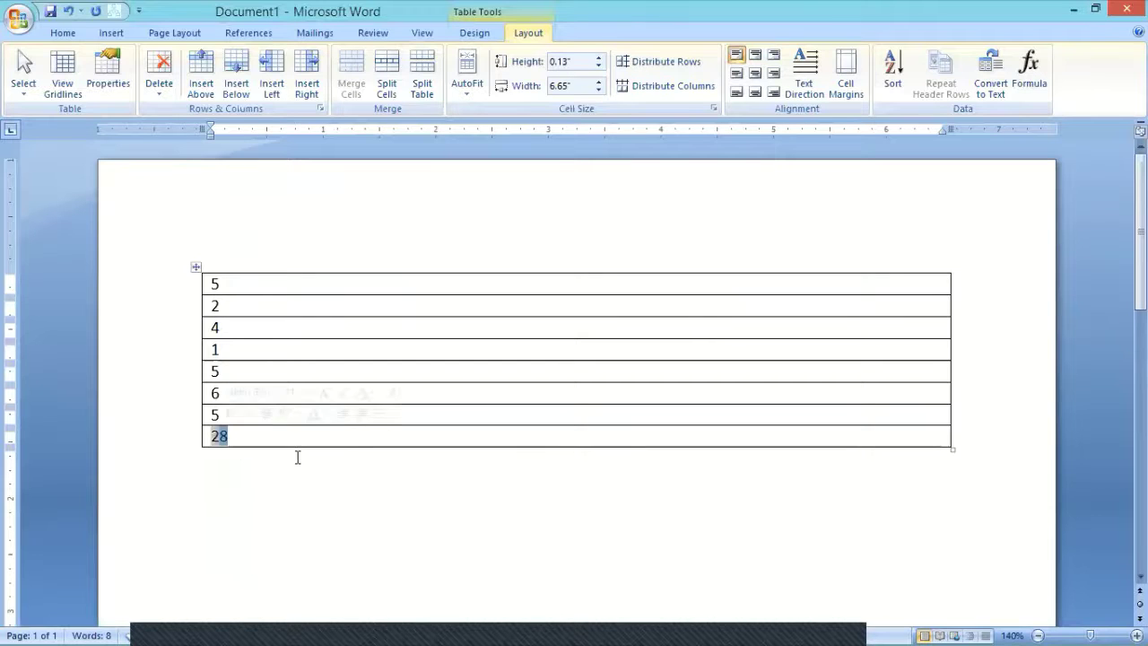
left_click(285, 462)
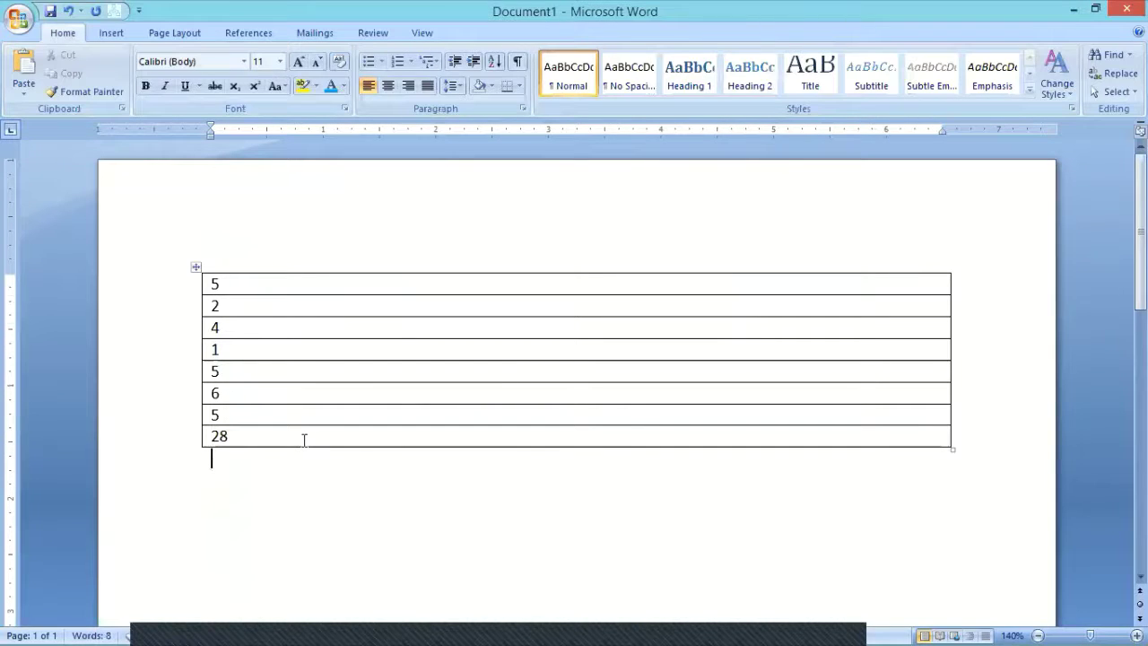
Change the value in the fourth table row to 11 and go back to the total row.
left_click(217, 348)
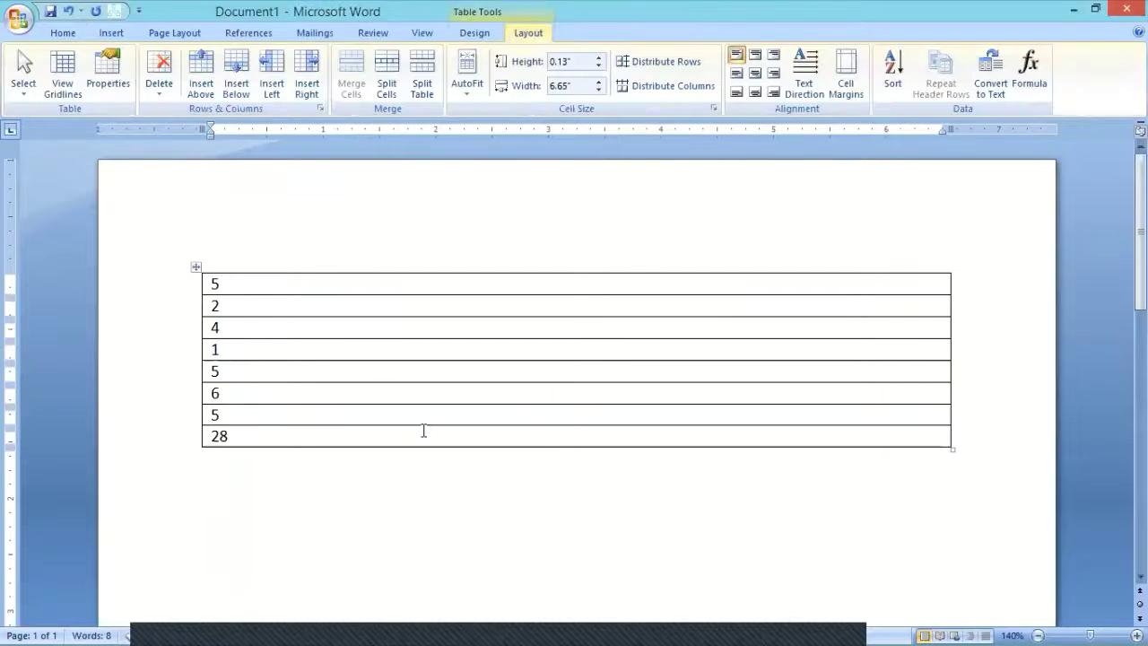
type("1")
key("Down")
key("Down")
key("Down")
key("Down")
Replace the outdated total in the last row with a new =SUM(ABOVE) formula.
double_click(225, 436)
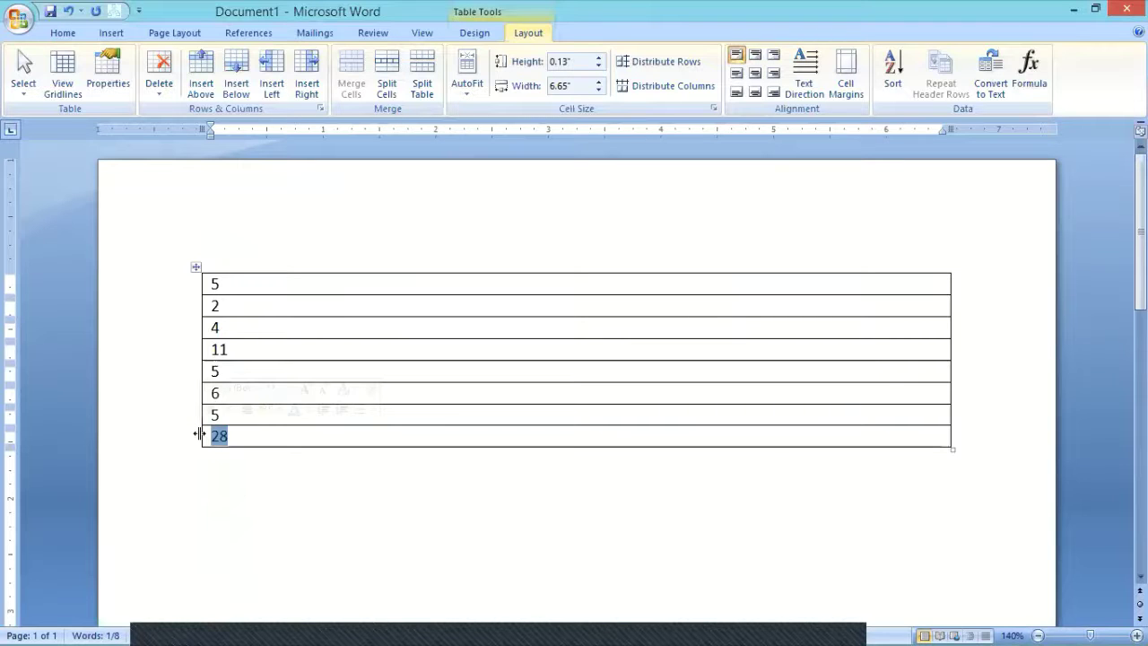
left_click(1029, 72)
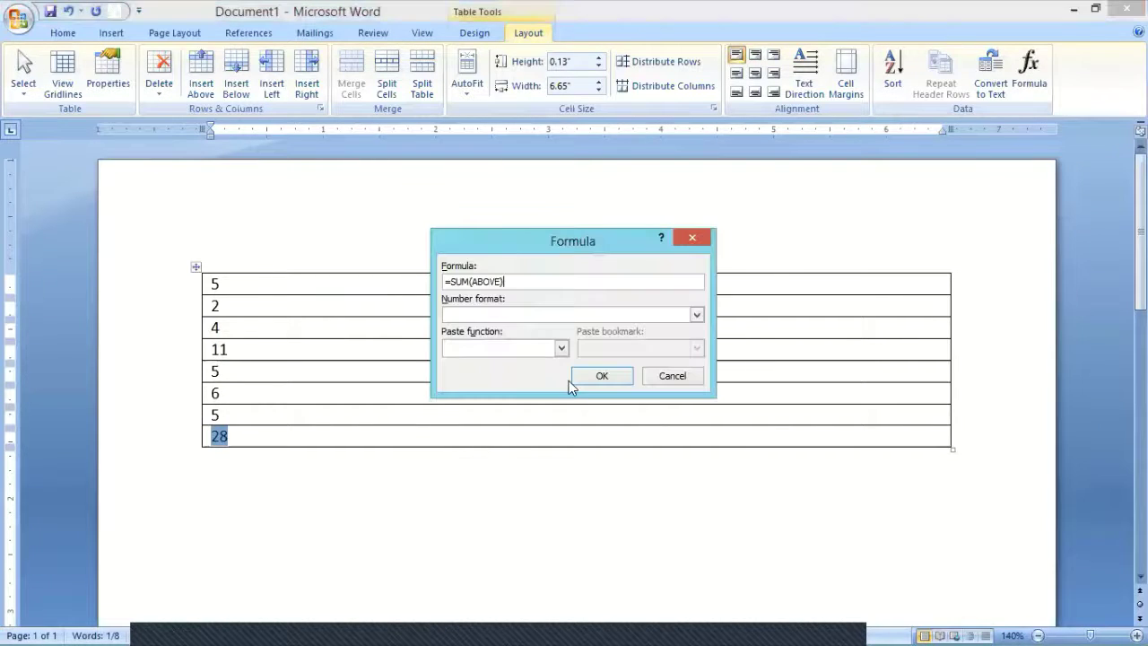
left_click(580, 377)
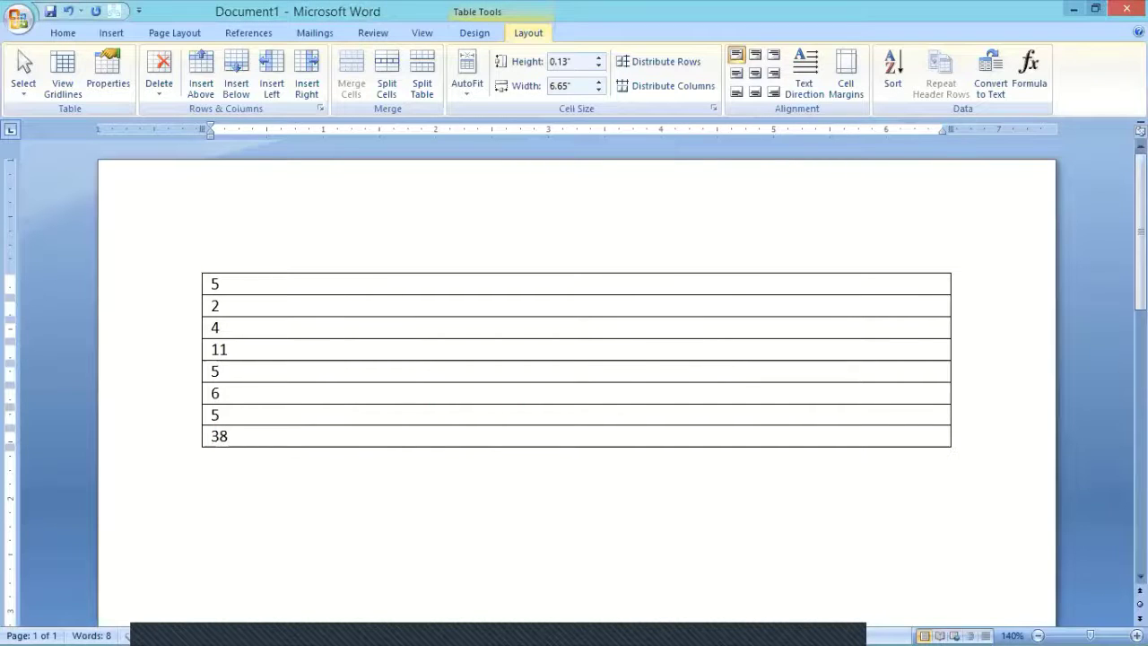
Close the Word document and open LibreOffice Writer.
key("alt+F4")
left_click(573, 376)
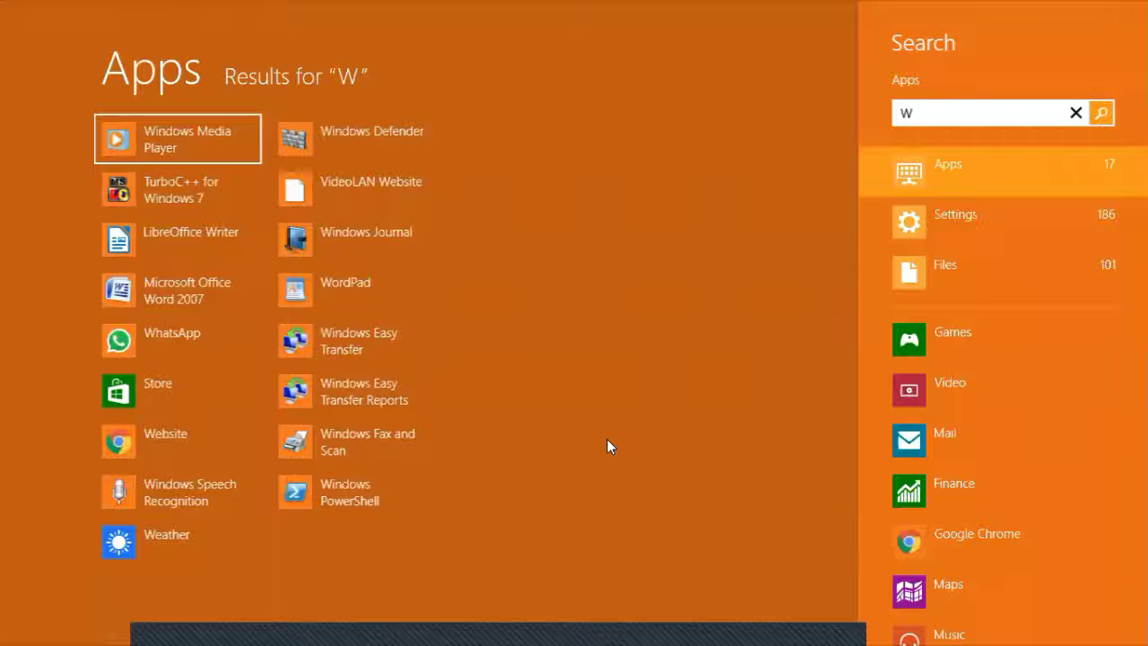
type("RI")
left_click(198, 144)
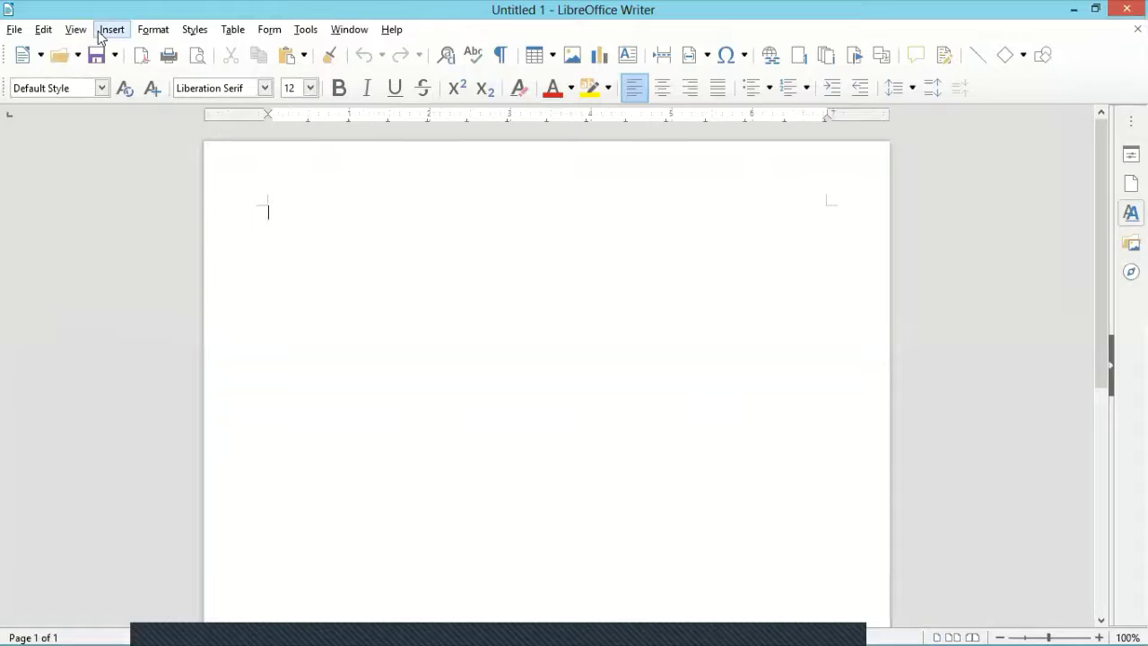
Insert a table with two columns and nine rows in the new Writer document.
left_click(111, 30)
mouse_move(233, 32)
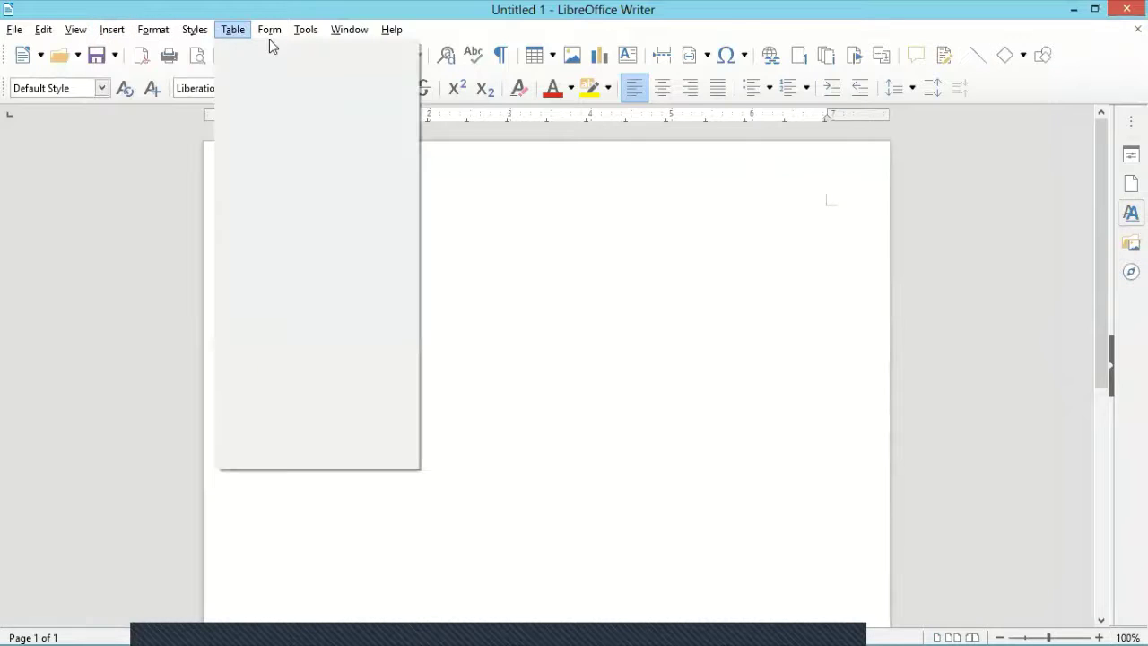
key("Return")
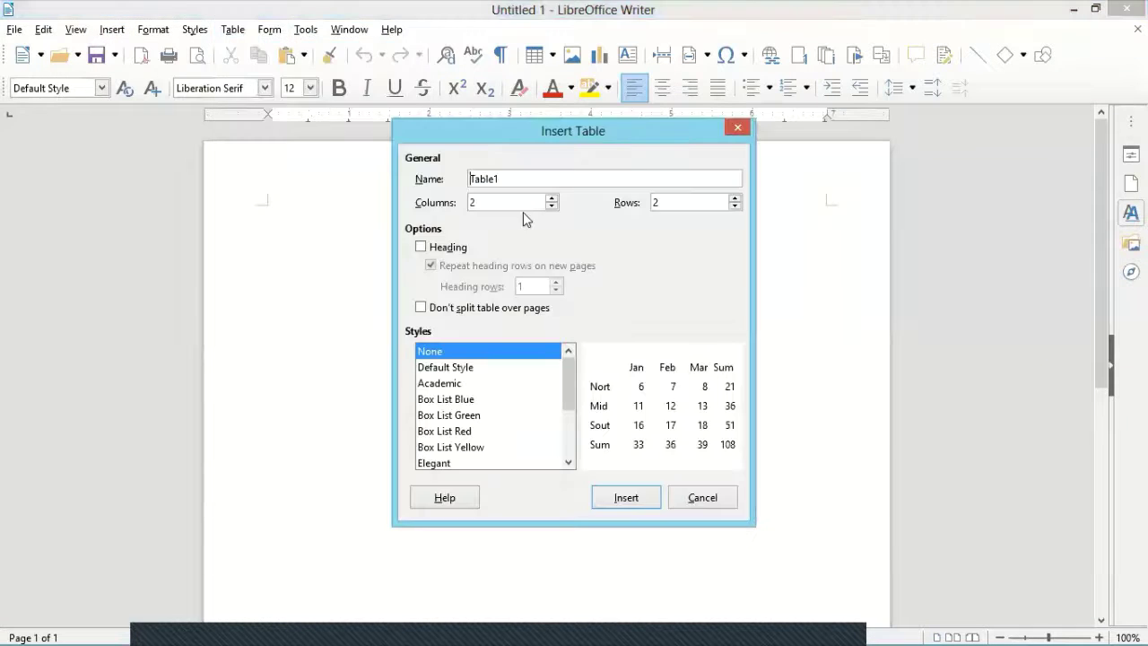
left_click(734, 199)
left_click(653, 500)
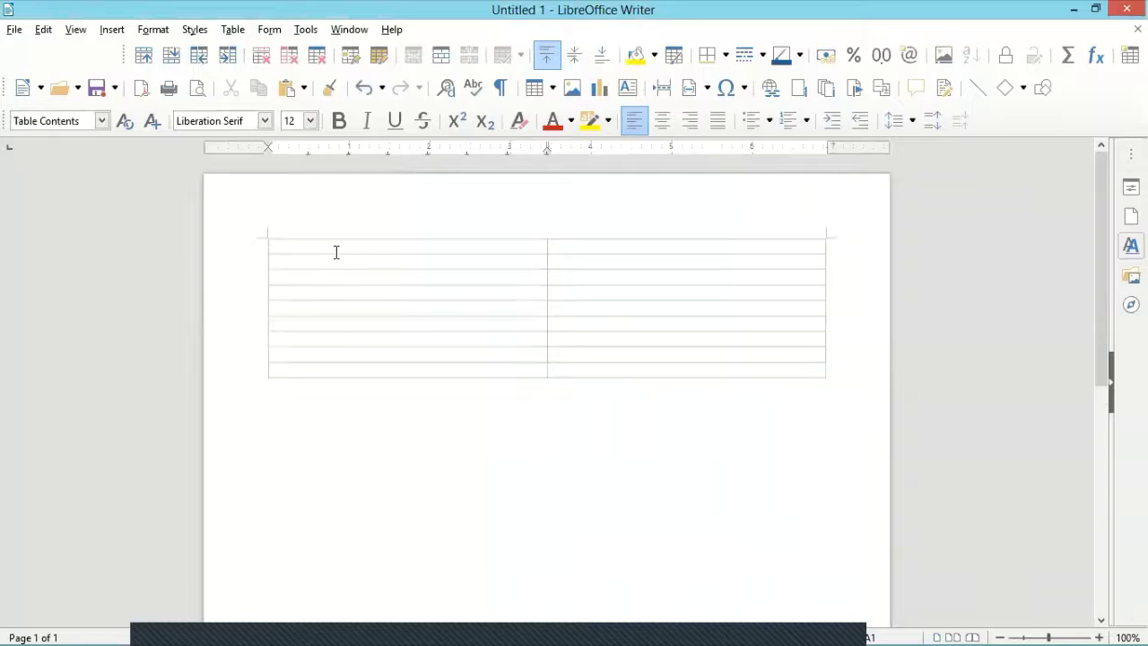
Fill the first six cells of the table's first column with 2, 52, 5, 5, 6 and 6.
type("2")
key("Return")
type("52")
key("Return")
type("5")
key("Return")
type("5")
key("Return")
type("6")
key("Return")
type("6")
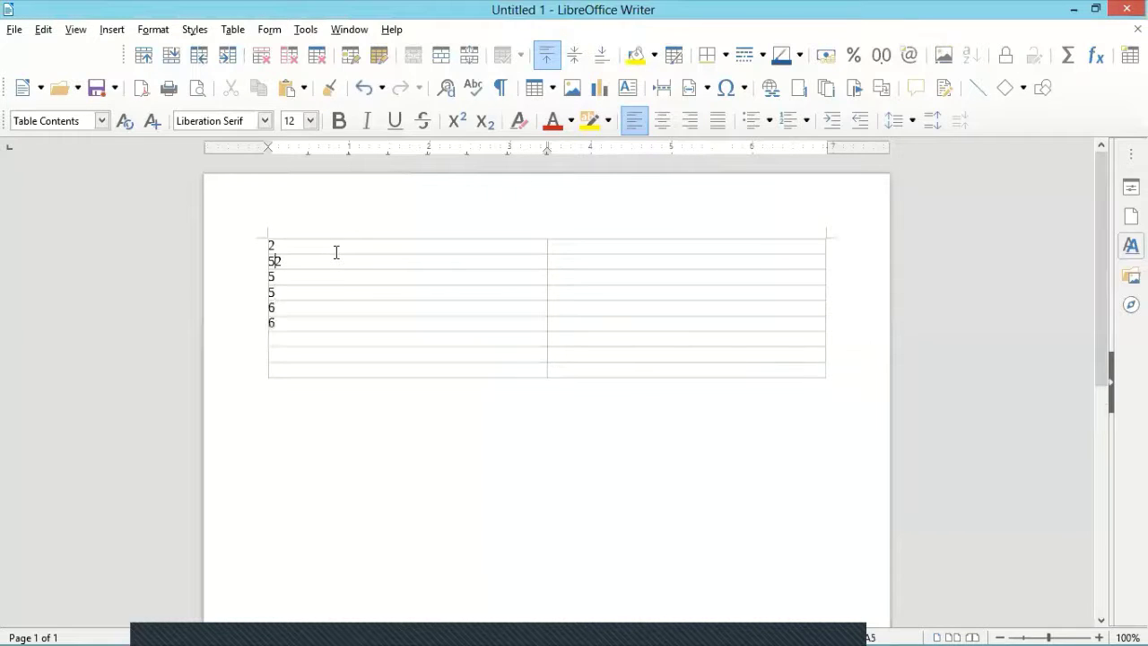
Correct the second cell of the first column to 5, and fill the seventh and eighth cells with 4 and 7.
type("6")
key("Down")
left_click(332, 261)
key("BackSpace")
key("BackSpace")
left_click(336, 337)
type("4")
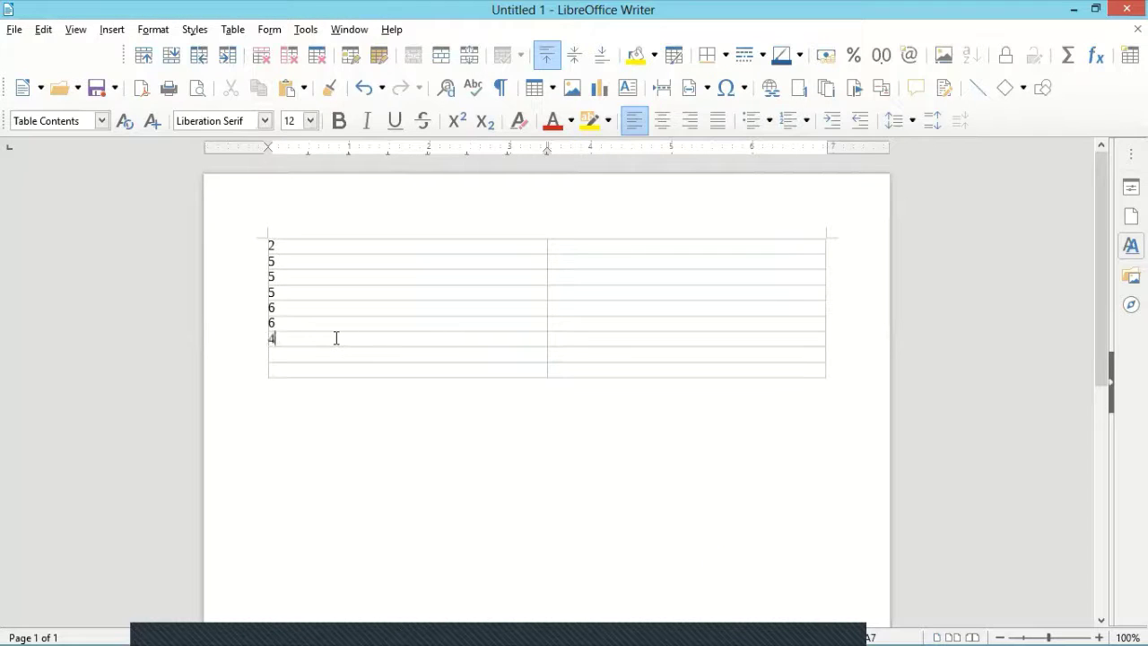
key("Down")
type("7")
Try to total cells A1:A8 in the last cell of the first column with the formula =SUM<<A1:A8>.
key("Down")
type("=")
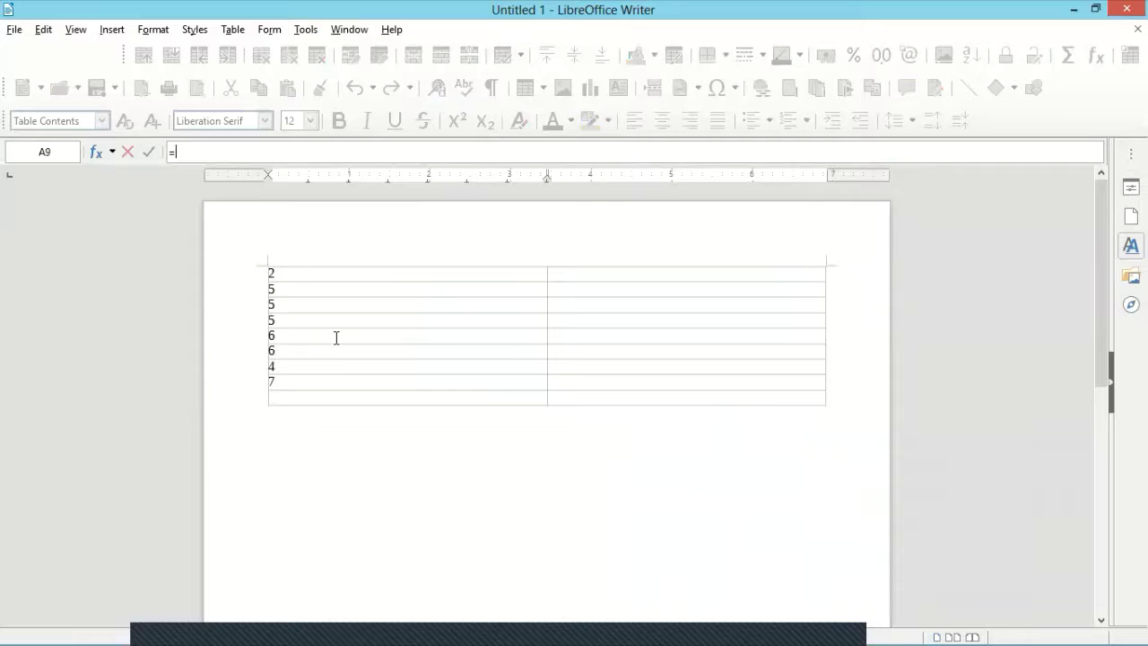
type("SUM<")
left_click_drag(289, 272, 278, 377)
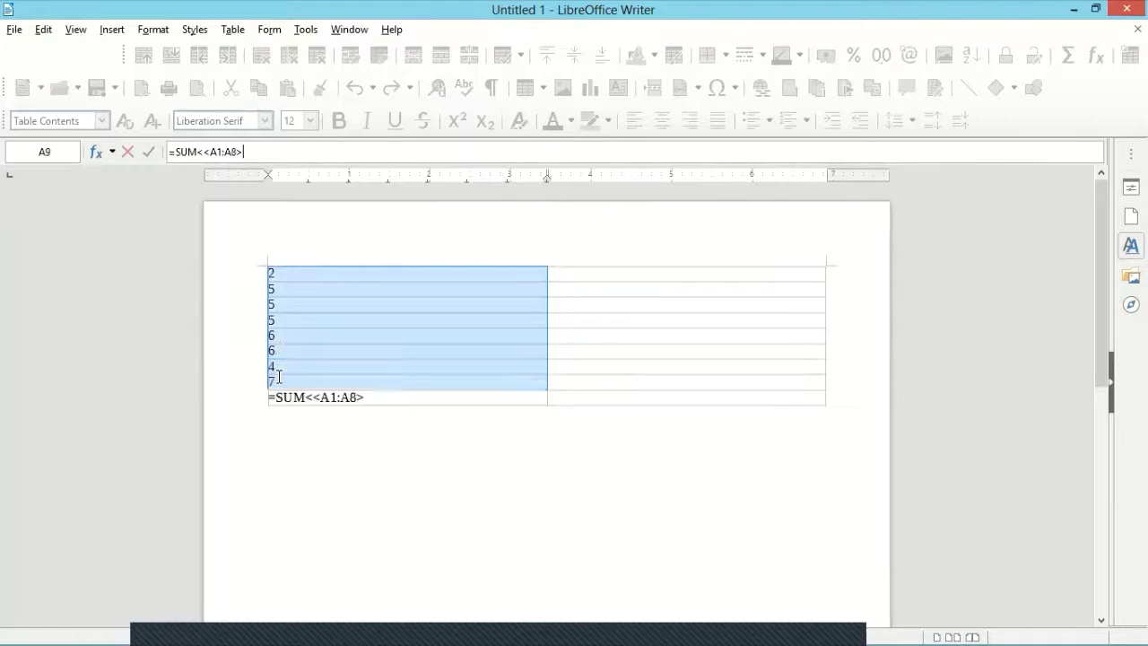
key("Return")
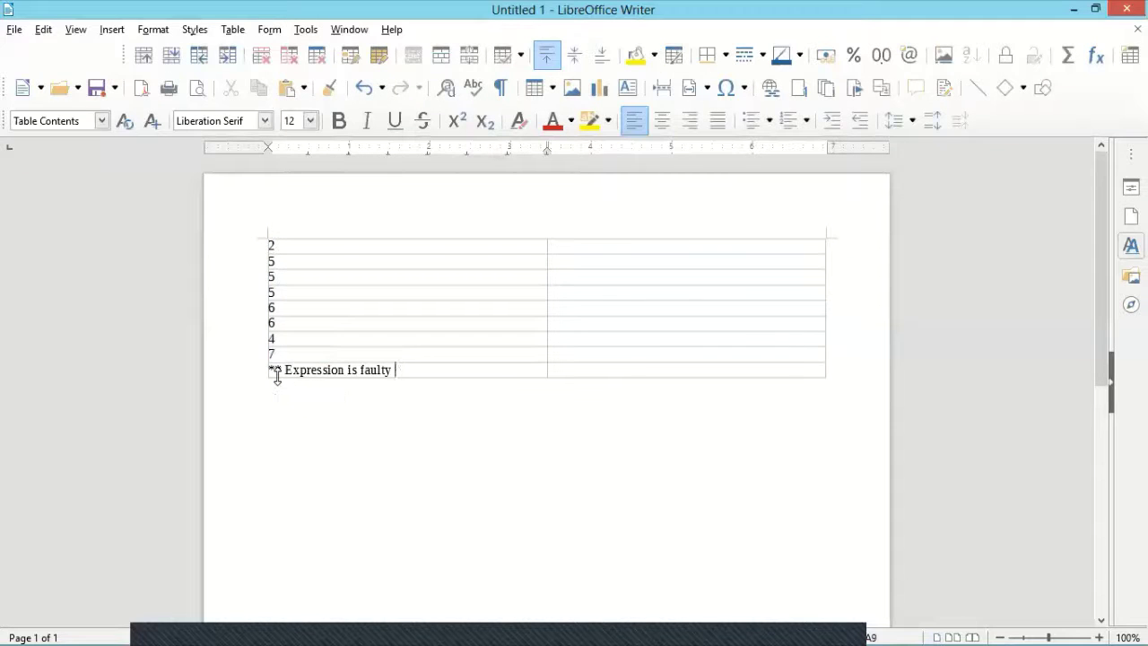
Replace the faulty expression in cell A9 with the built-in Sum function applied to cells A1:A8.
key("shift+Left")
key("shift+Left")
key("Right")
key("Up")
key("ctrl+a")
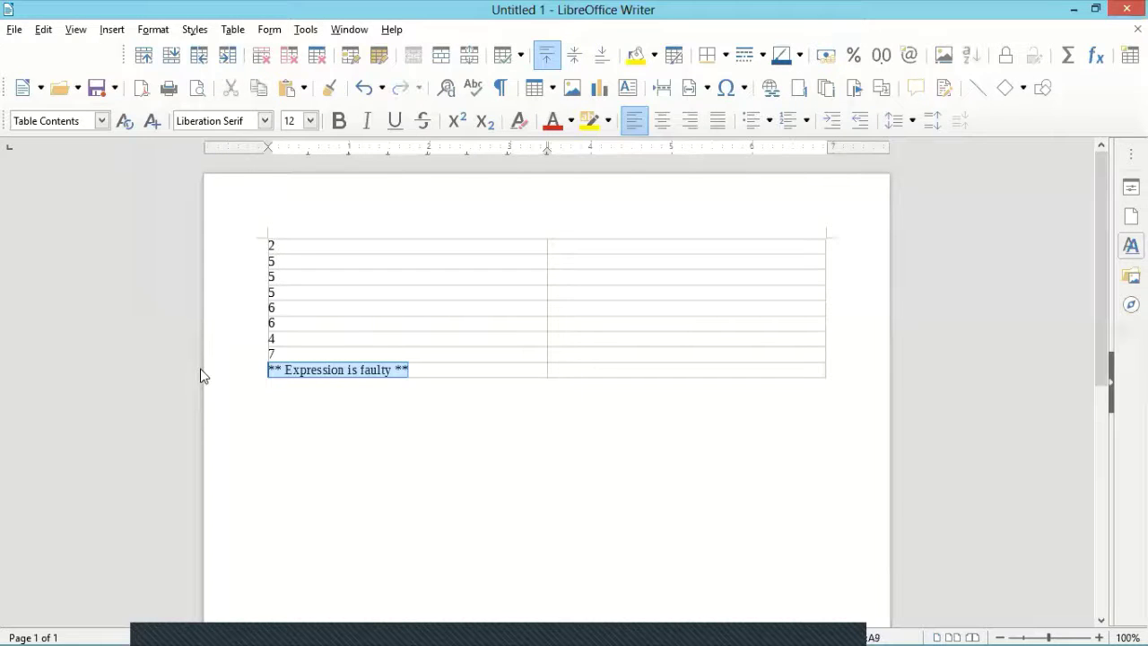
key("F2")
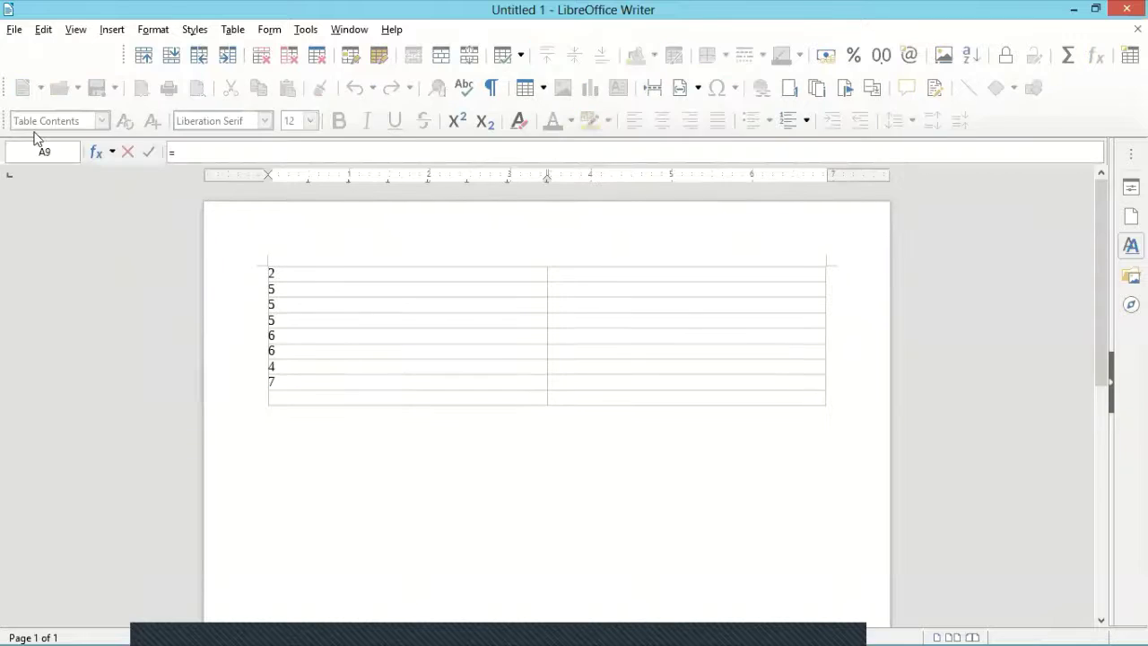
left_click(112, 153)
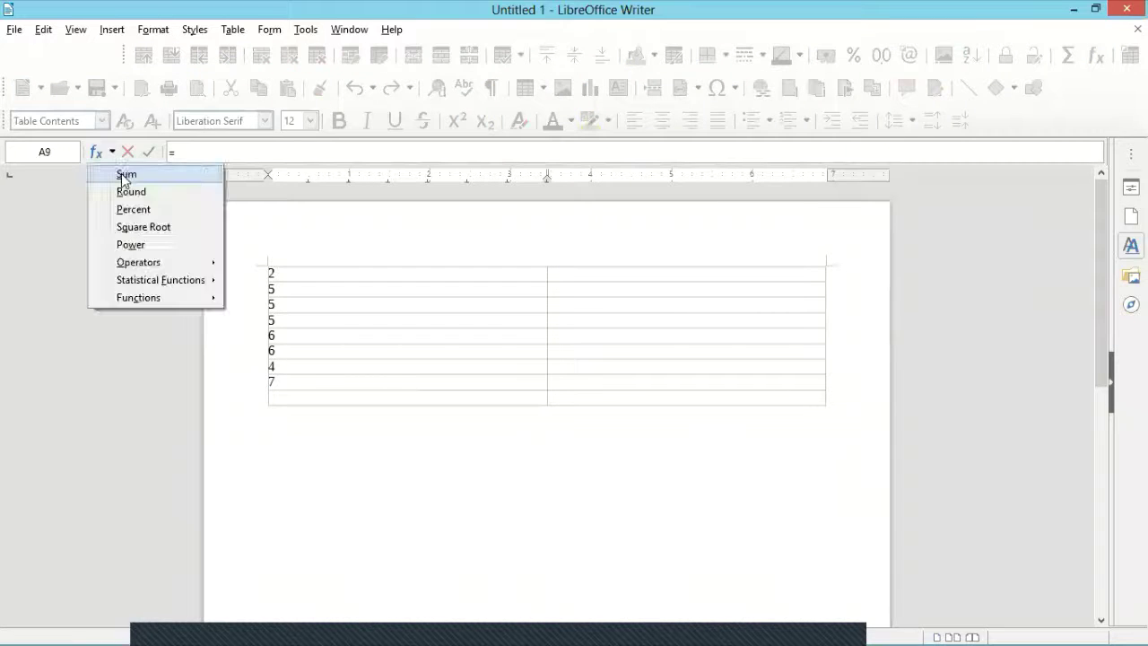
key("Return")
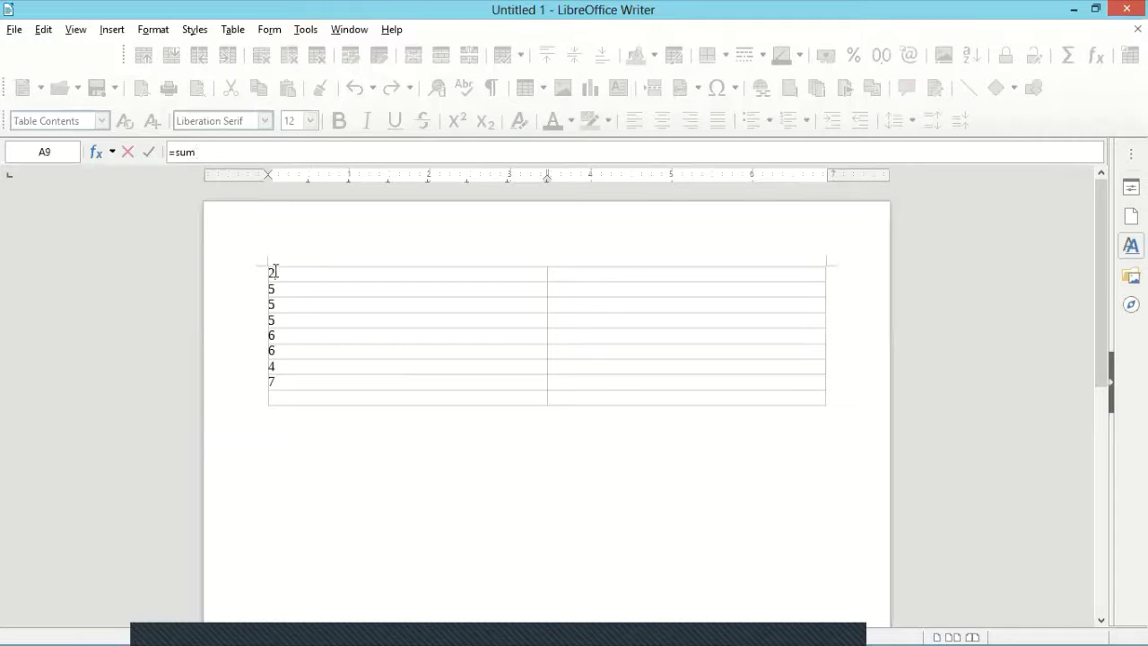
left_click(275, 271)
left_click_drag(276, 271, 277, 363)
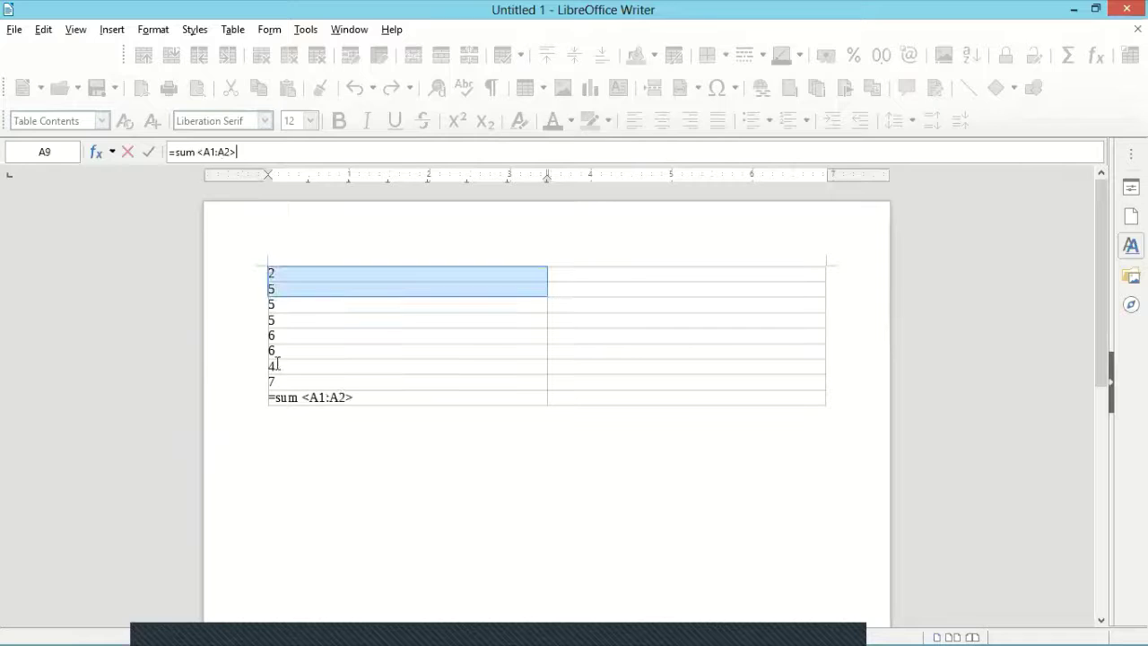
left_click(437, 389)
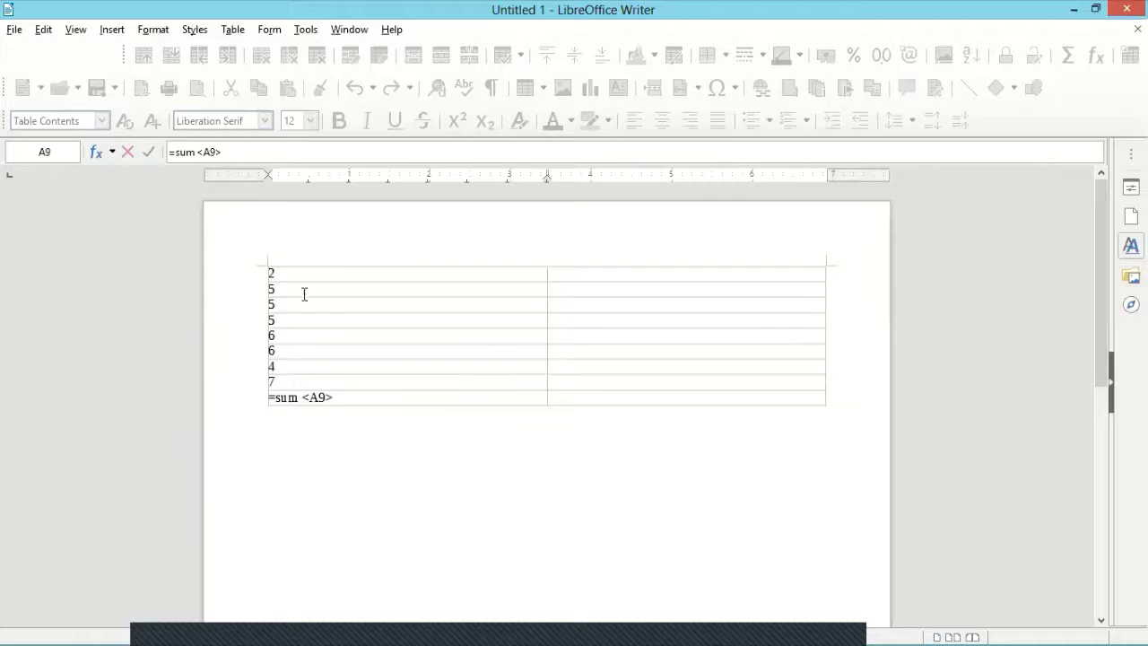
left_click_drag(276, 271, 275, 383)
key("Return")
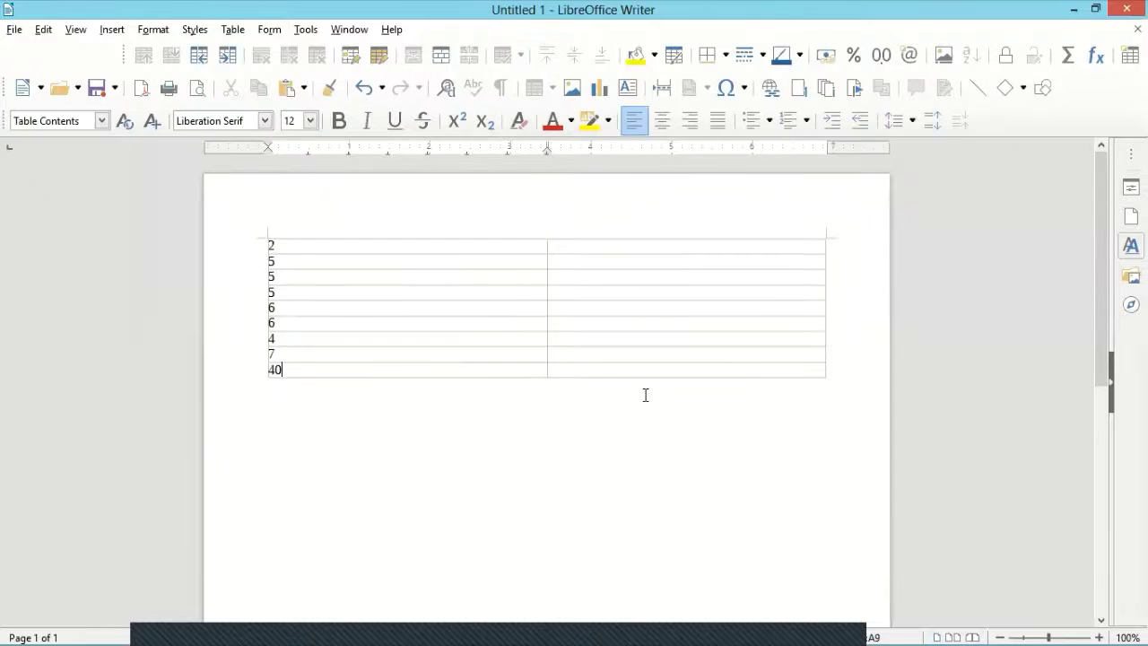
Change the fifth cell of the first column to 66 and the third to 555, then update the total.
left_click(292, 306)
type("6")
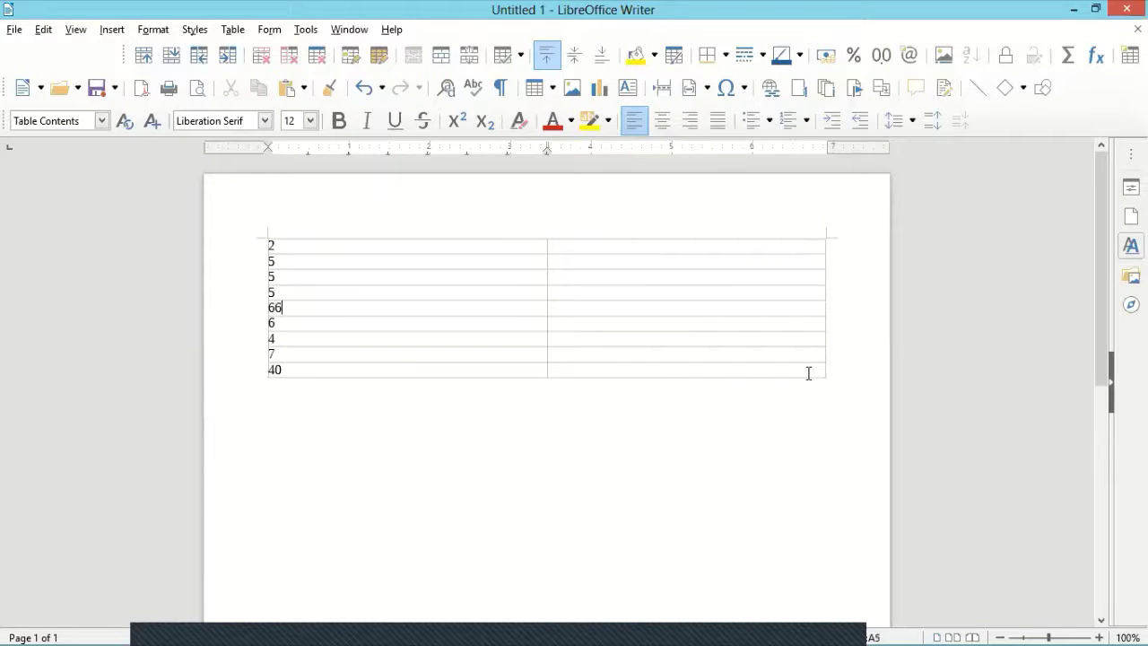
left_click(409, 342)
key("Up")
key("Up")
key("Up")
key("Up")
type("55")
left_click(430, 375)
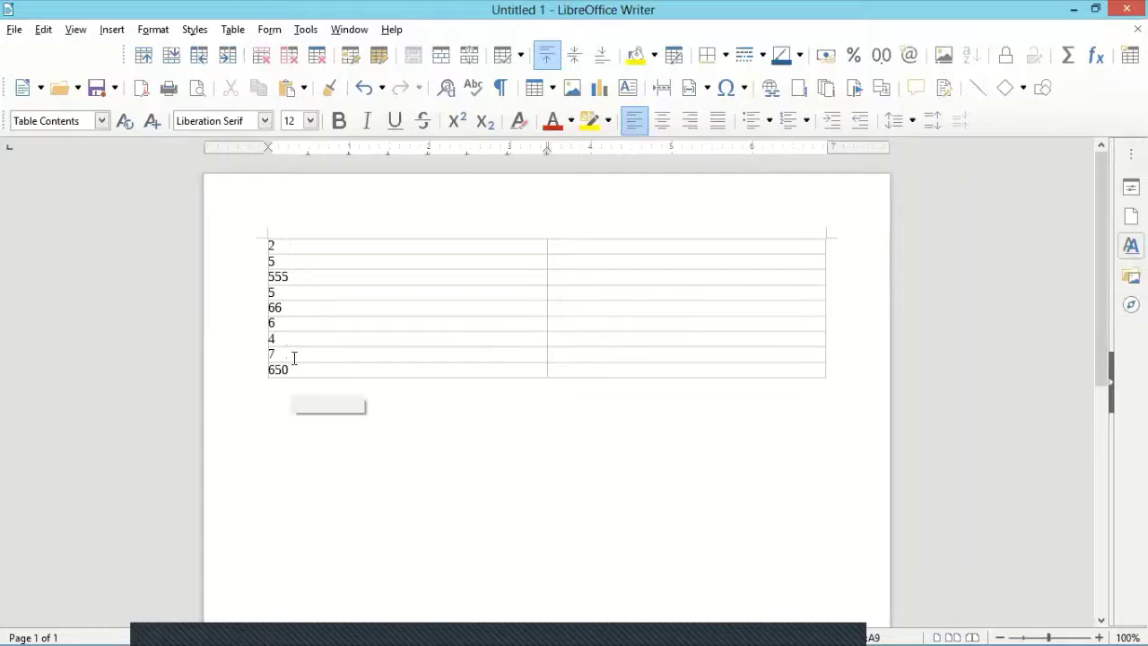
Add the digit 8 to the sixth cell of the first column, then close Writer to return to the Excel workbook.
key("Up")
key("Up")
key("Up")
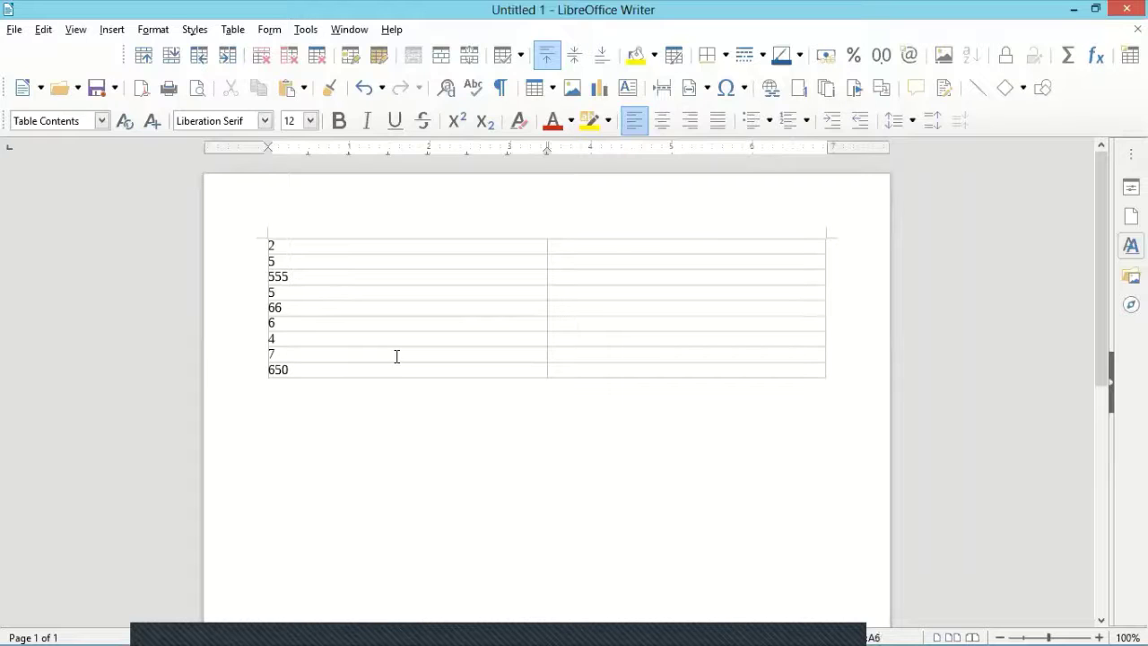
type("8")
left_click(325, 371)
key("Up")
left_click(1126, 8)
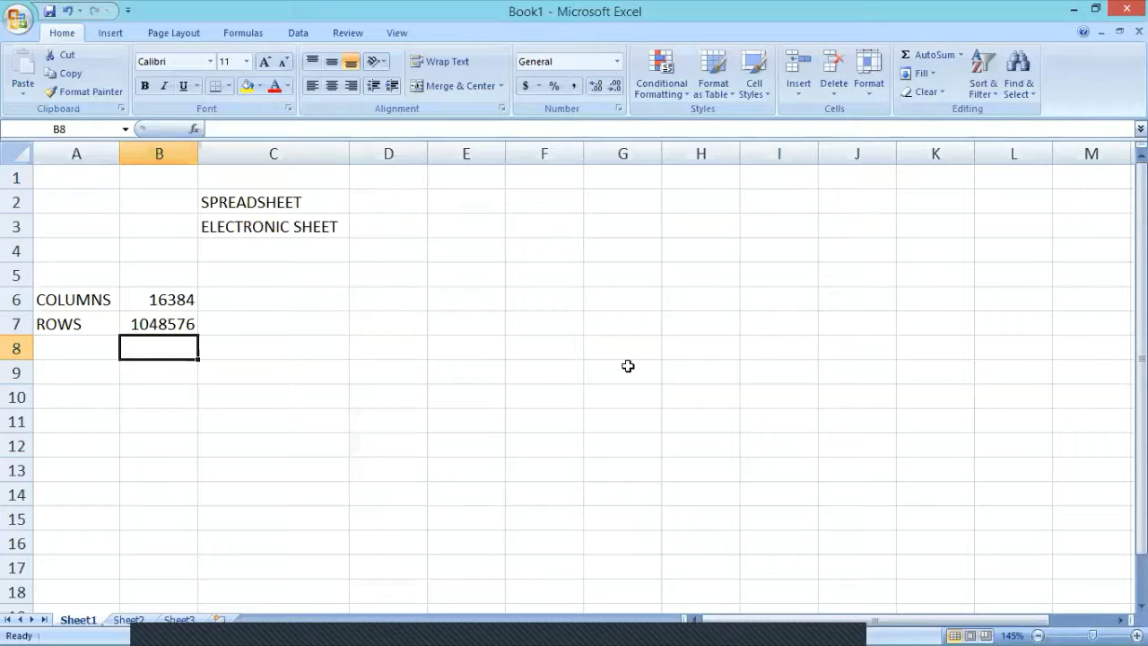
Enter 15 in E2 and 2 in E3, and total both values in E4 with AutoSum.
left_click(488, 205)
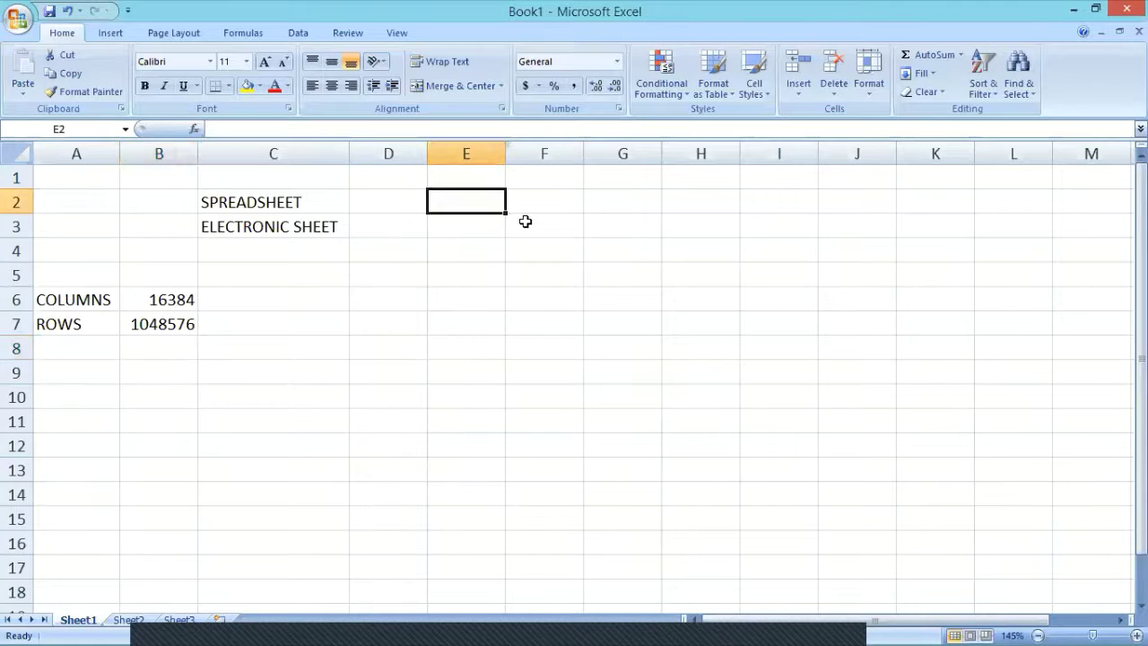
type("15")
key("Return")
type("2")
key("Return")
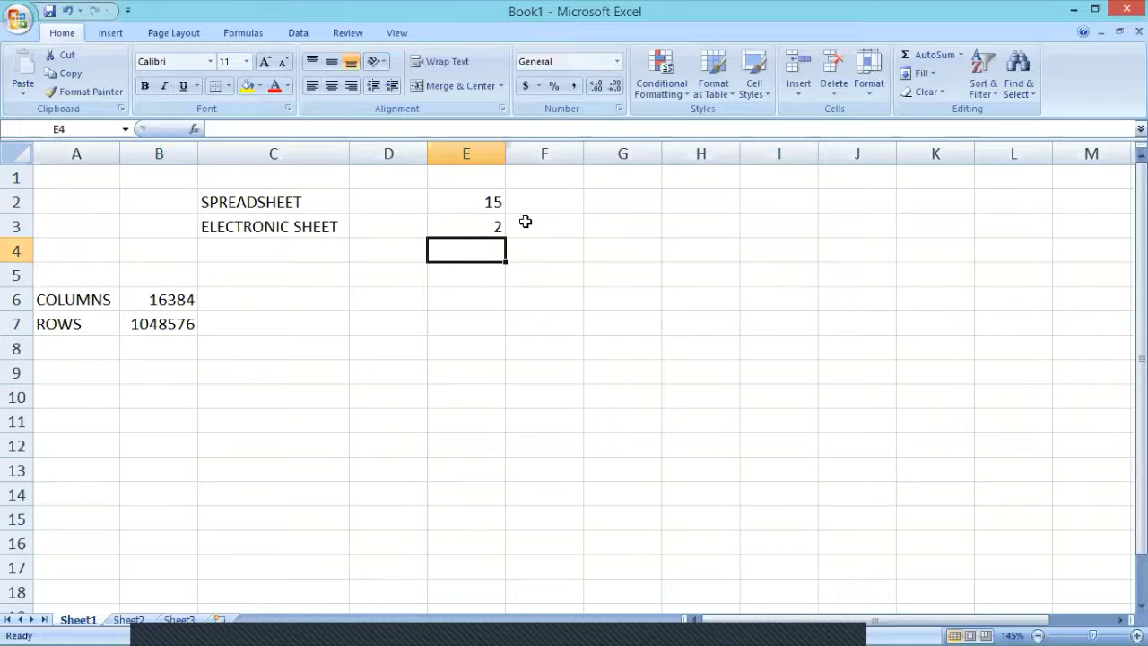
key("alt+equal")
key("Return")
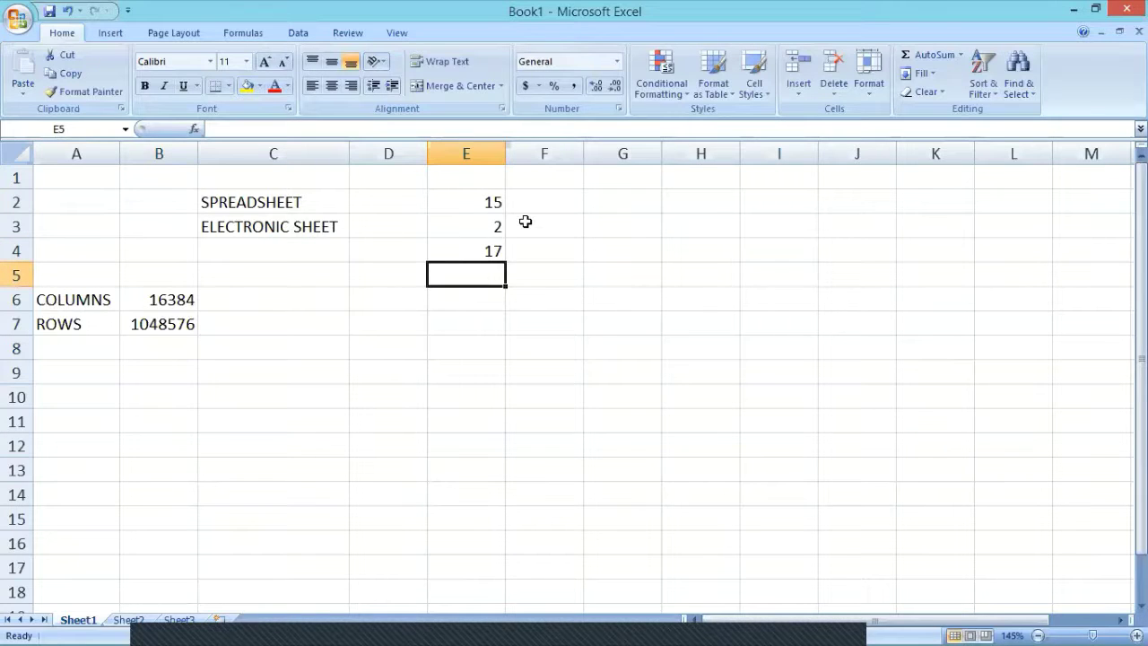
Change the value in cell E3 to 1255.
left_click(469, 224)
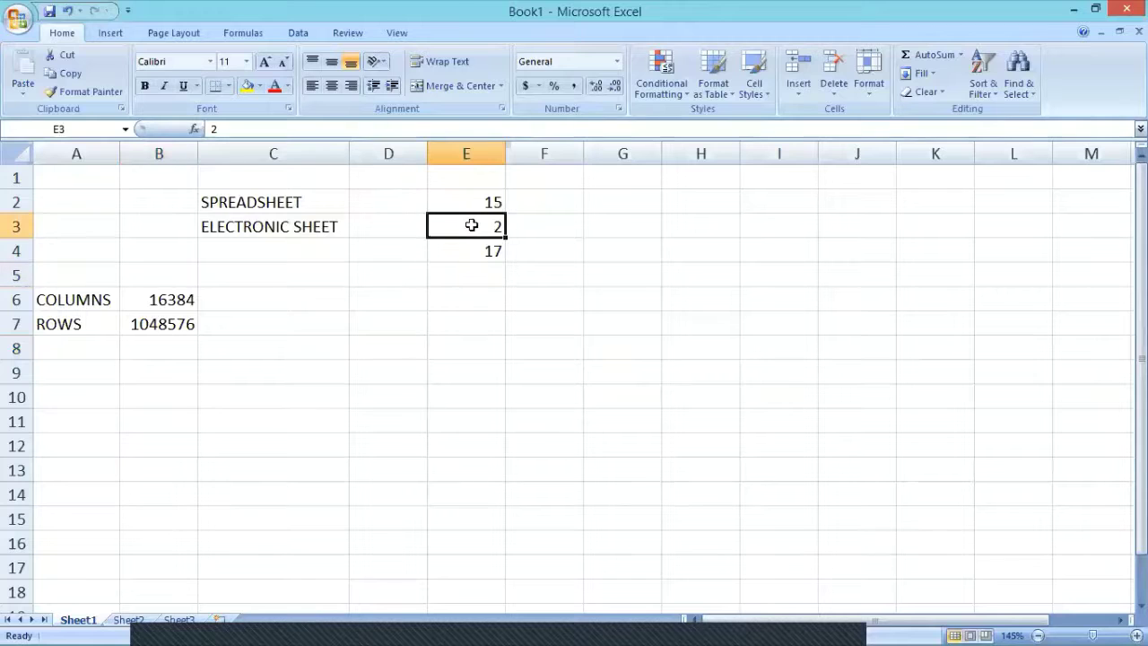
type("1255")
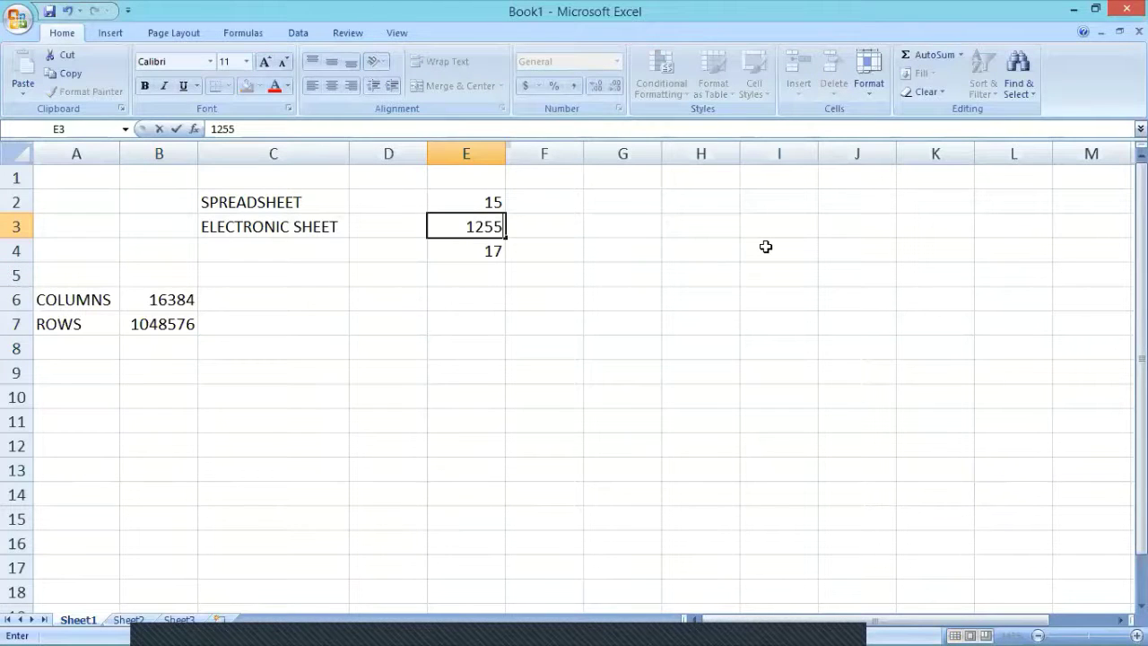
key("Return")
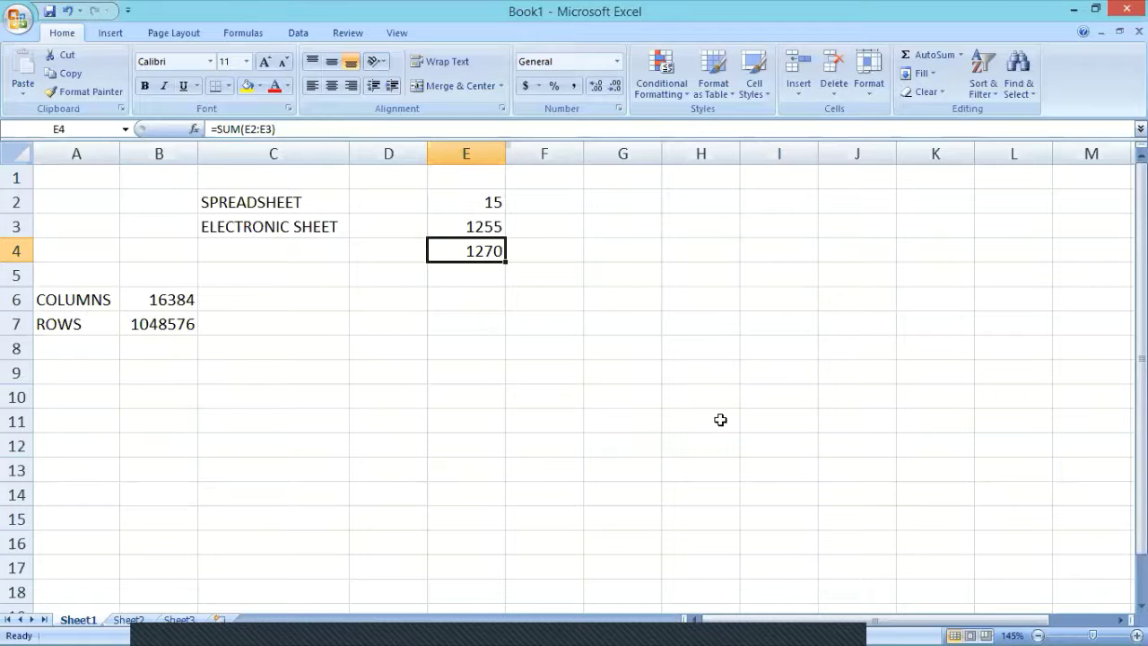
Enter the heading NAME BOX in cell C8.
left_click(301, 348)
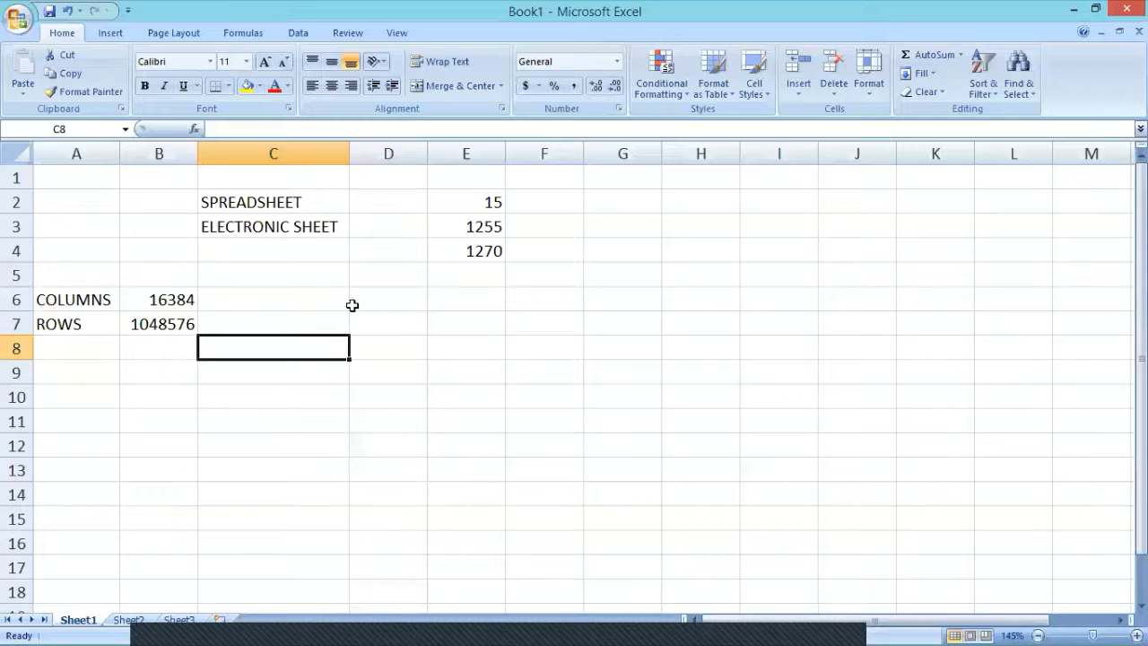
type("NAME BI")
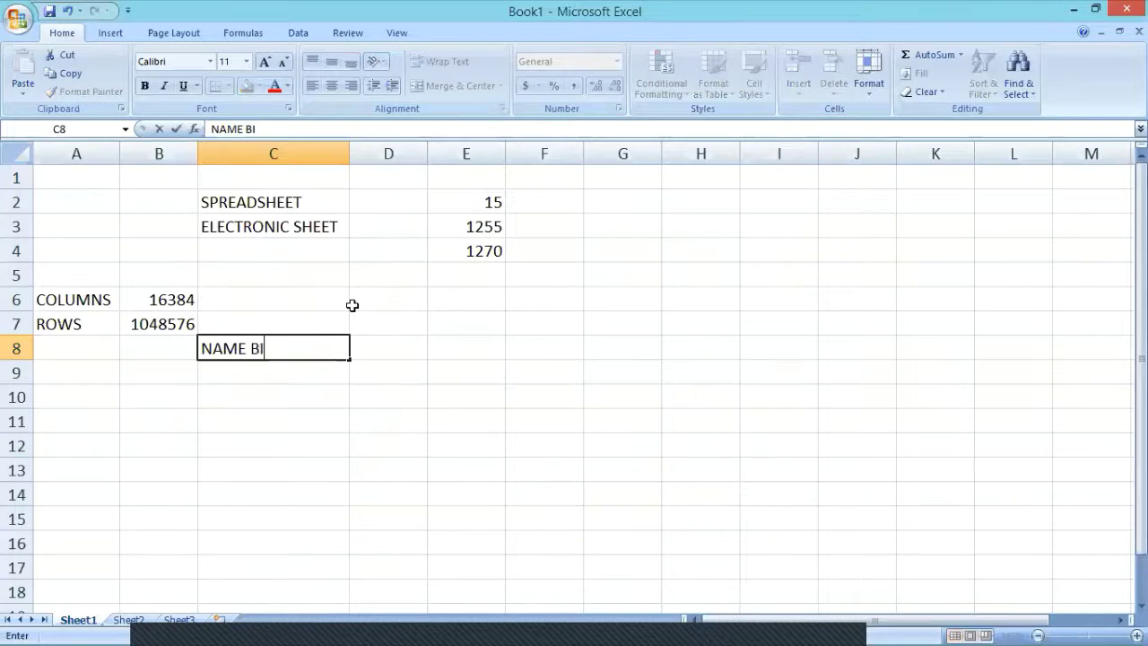
key("BackSpace")
type("O")
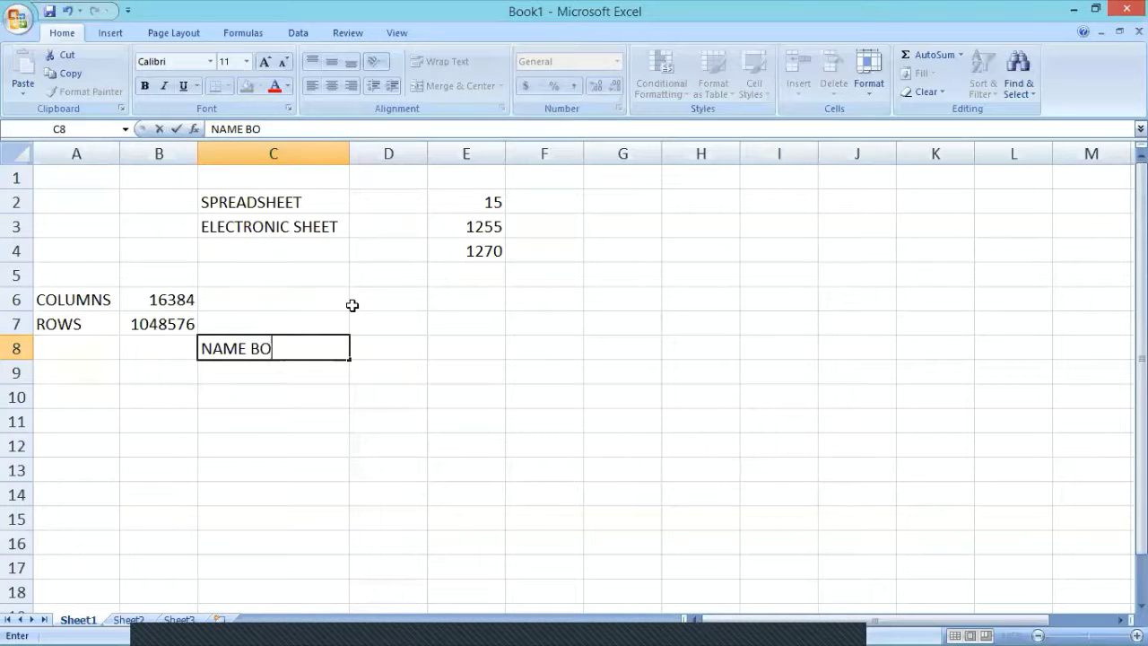
type("X")
key("Return")
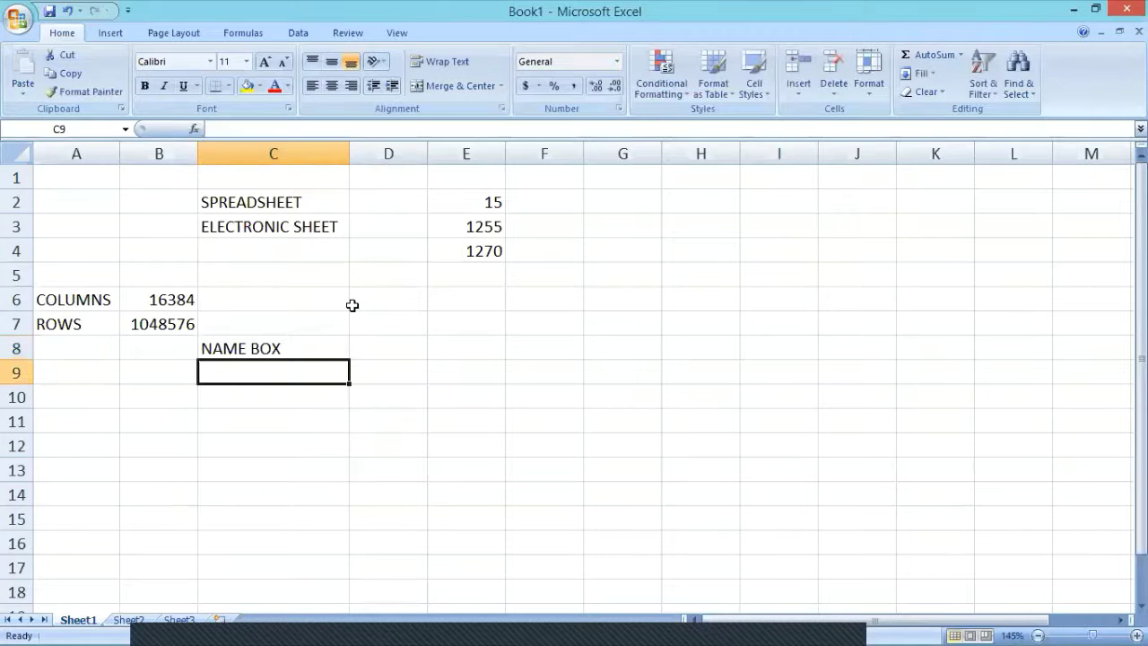
Write the note "1. Displays name/address/reference of active cell." in cell C9.
type("1.")
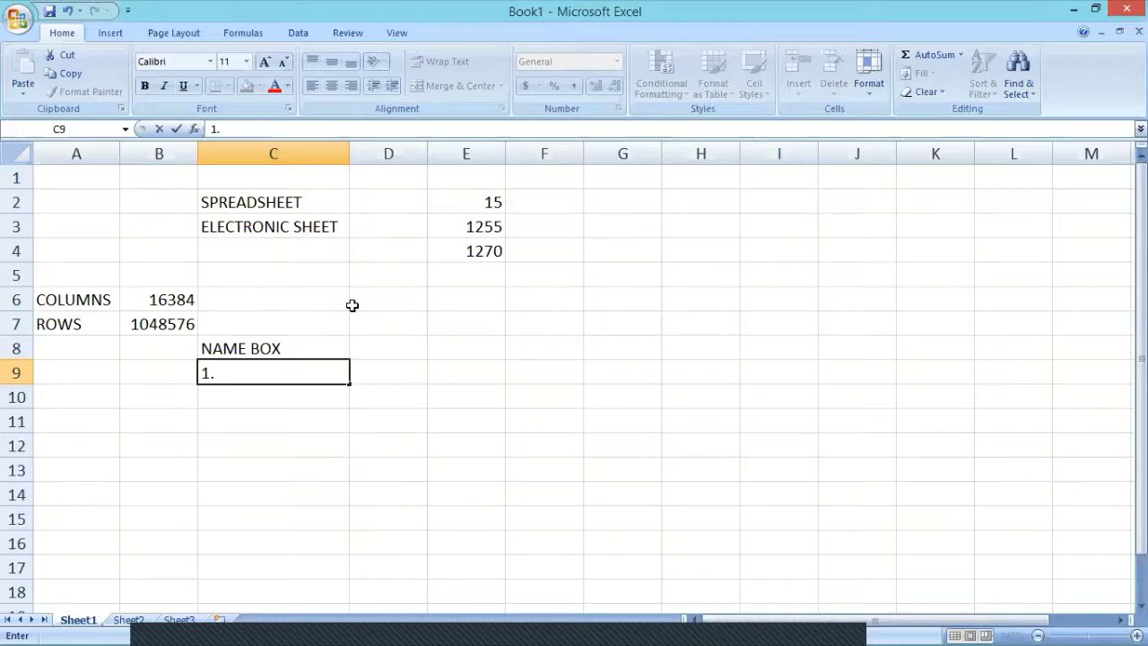
type(" Displ")
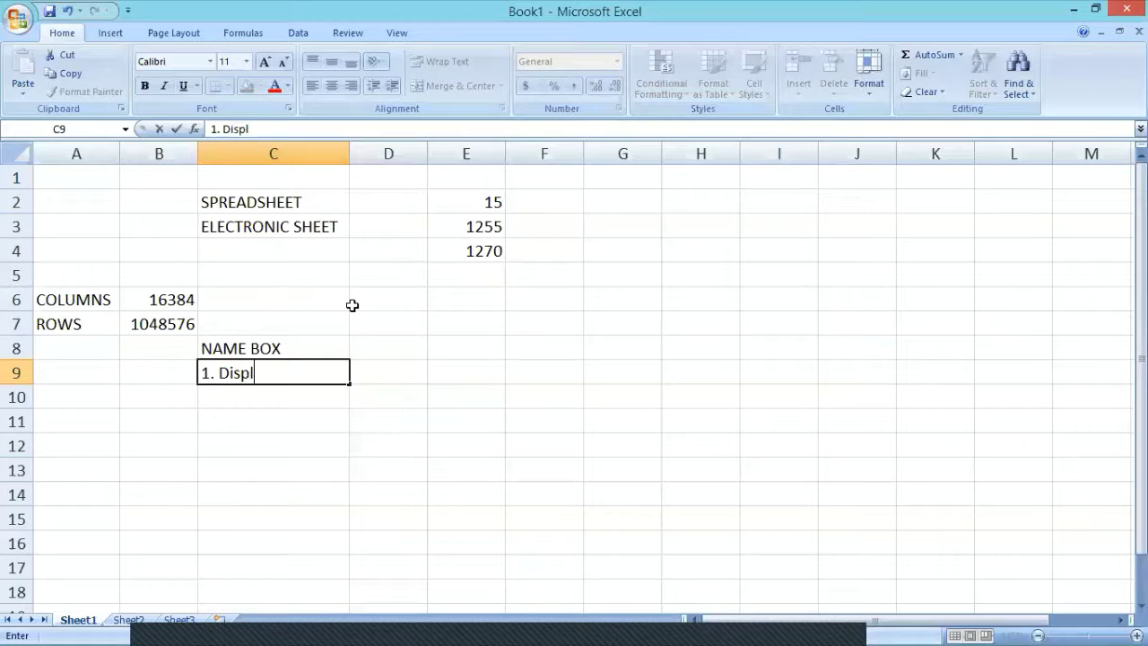
type("ays n")
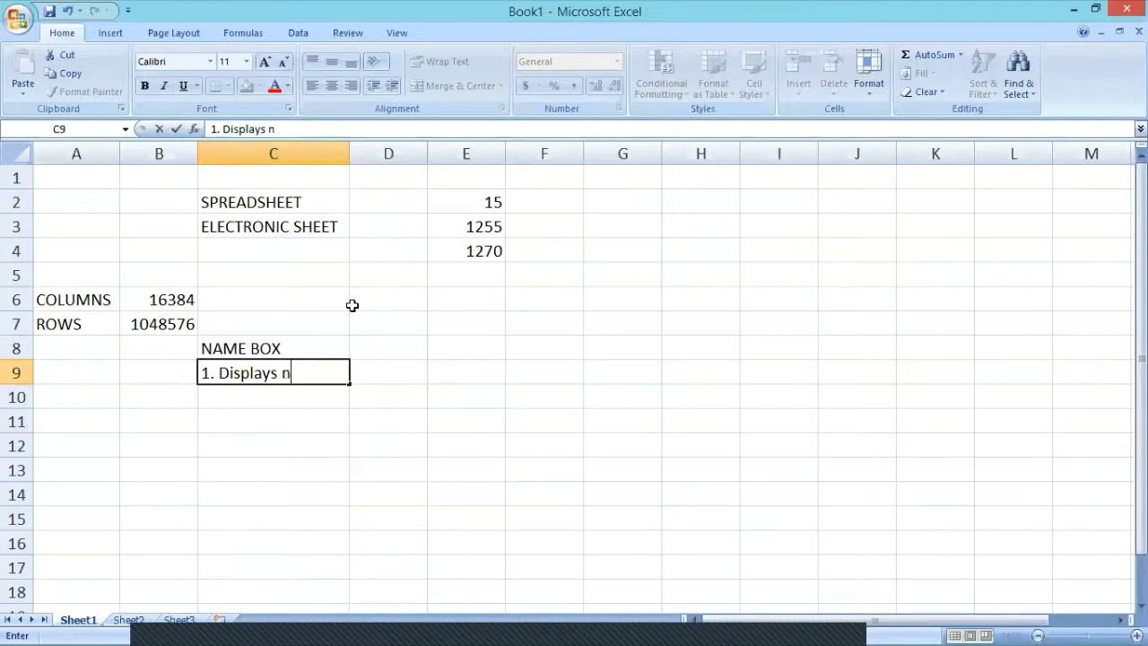
type("ame/a")
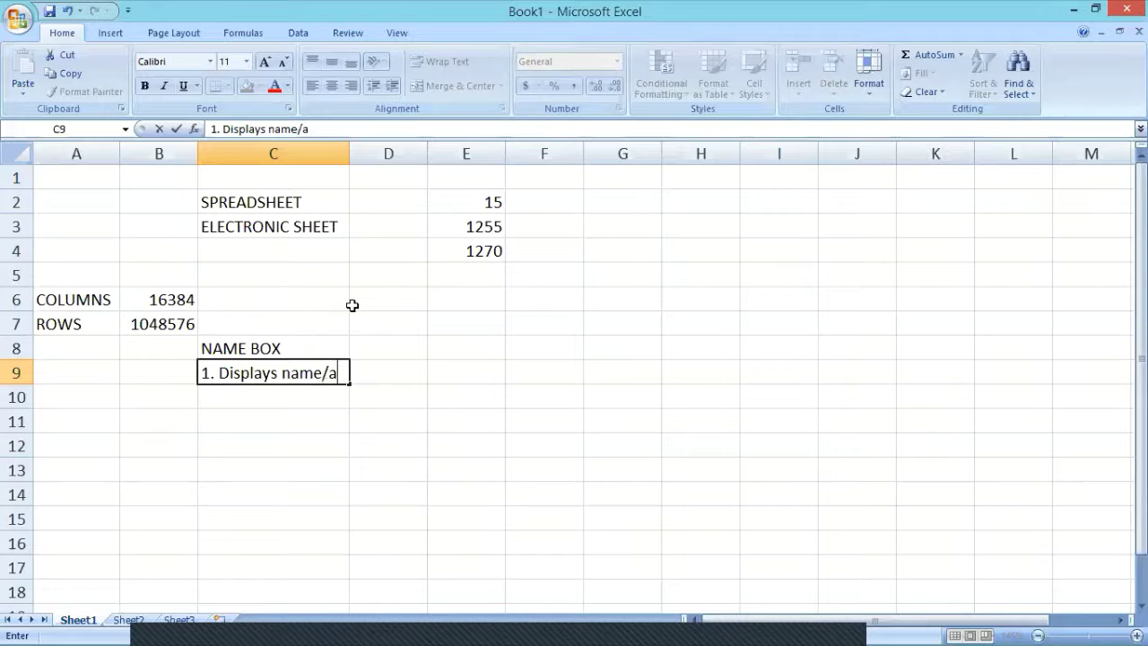
type("ddress")
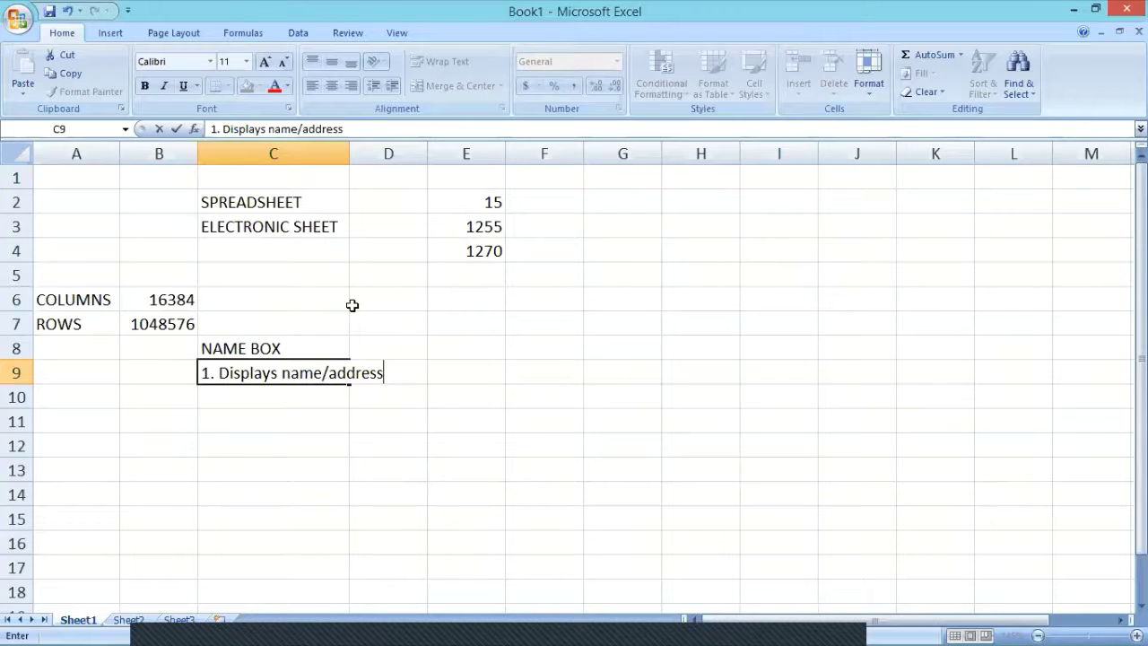
type("/refere")
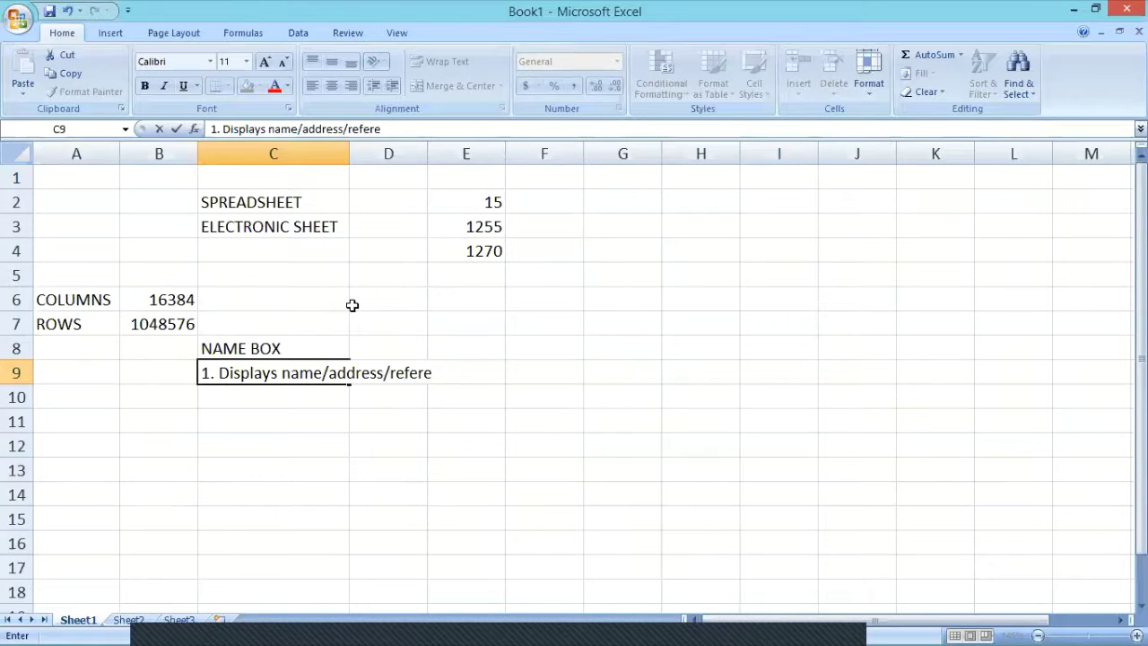
type("nce o")
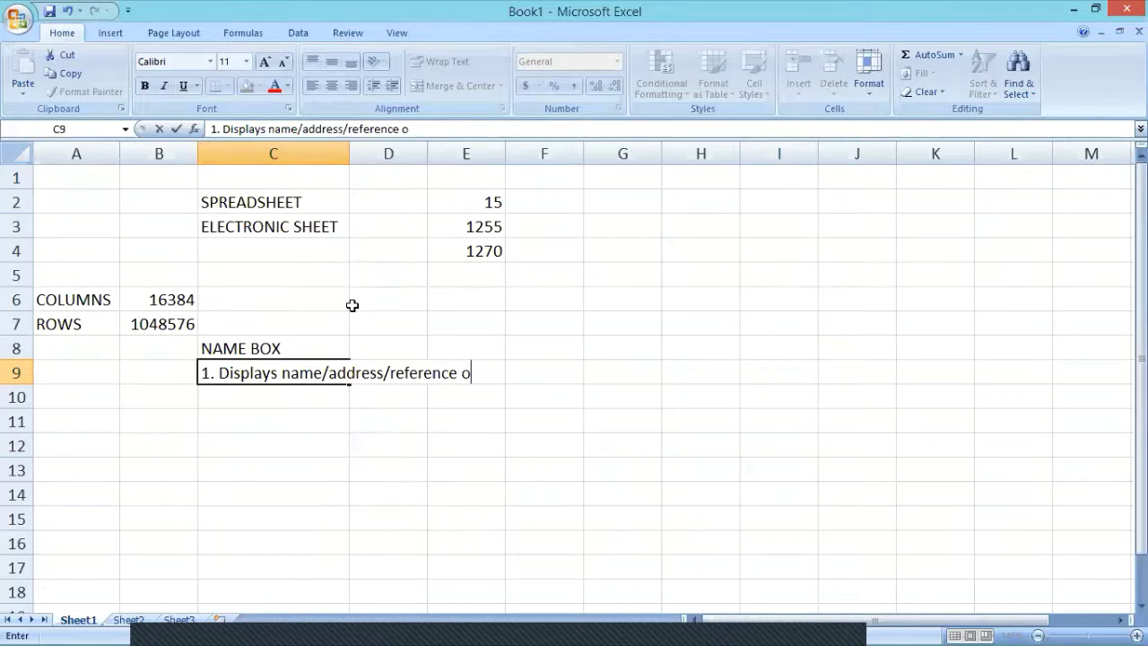
type("f active a")
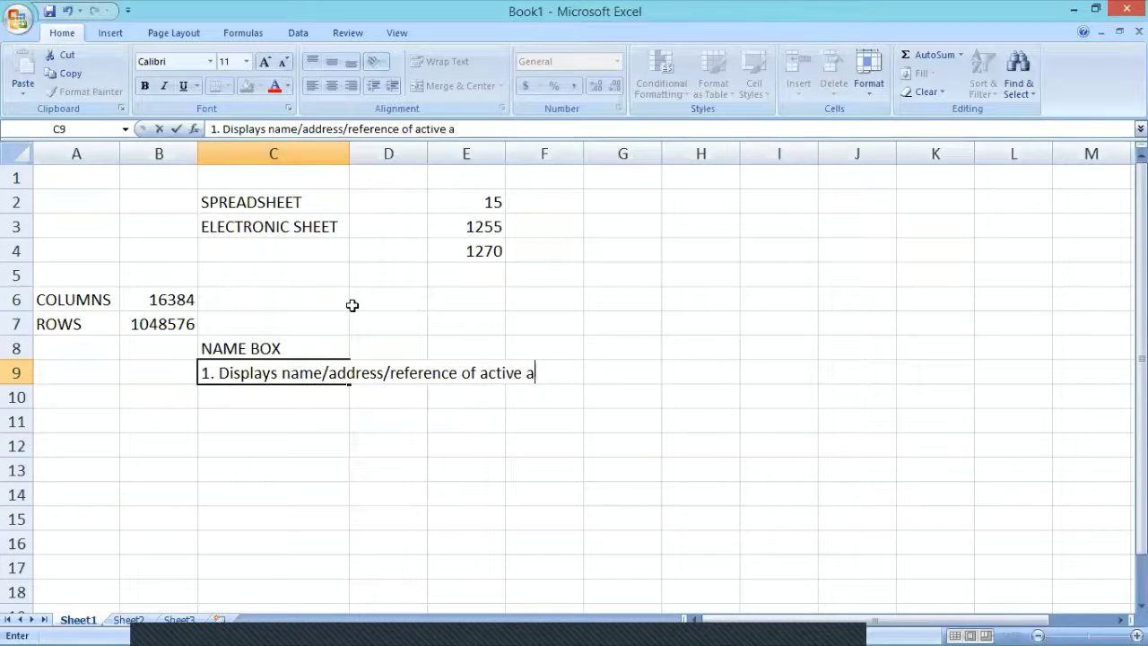
key("BackSpace")
type("cell.")
Add the second line "2. Helps to reach immediately to a given cell address." inside cell C9.
key("Return")
type("2.")
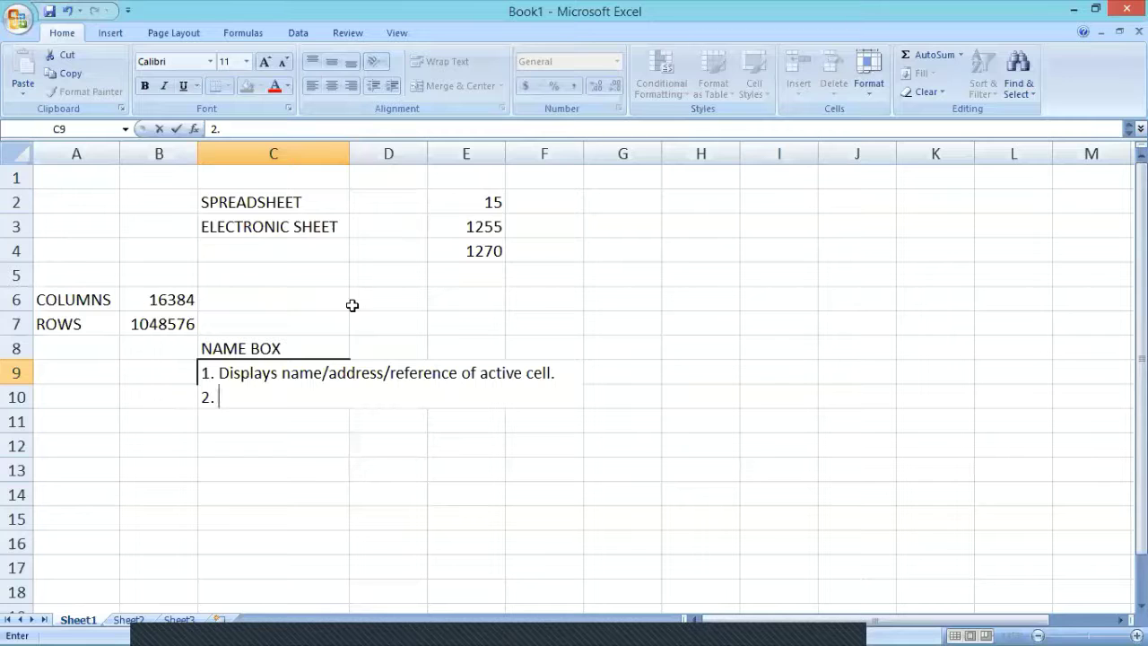
type(" Heipl")
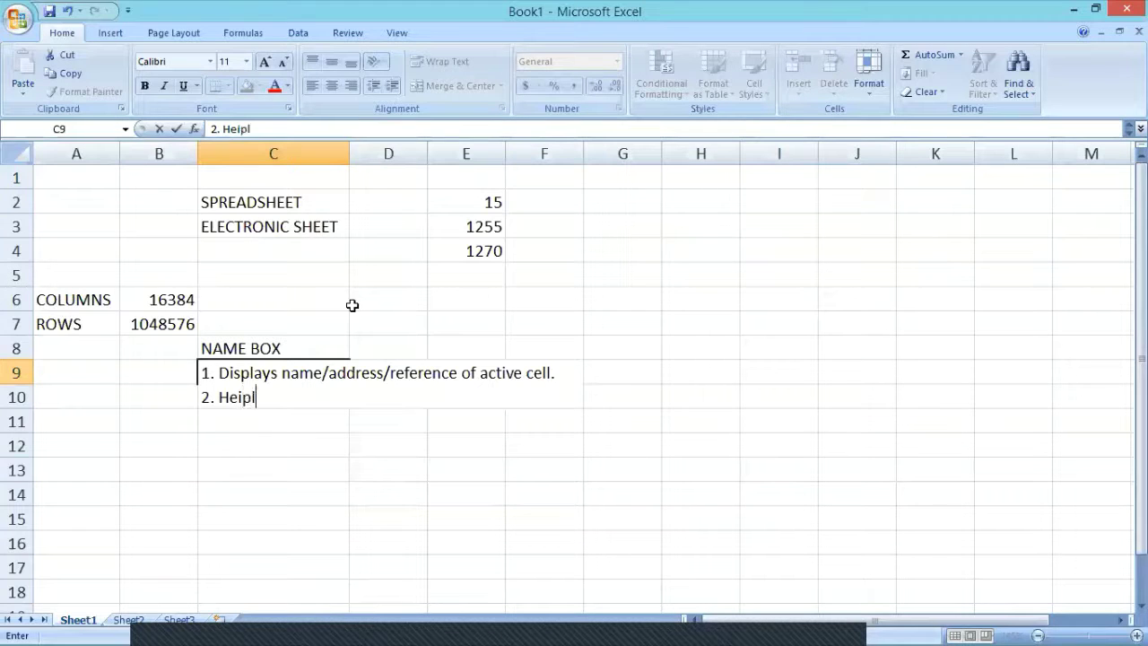
key("BackSpace")
key("BackSpace")
key("BackSpace")
type("lps to reach ")
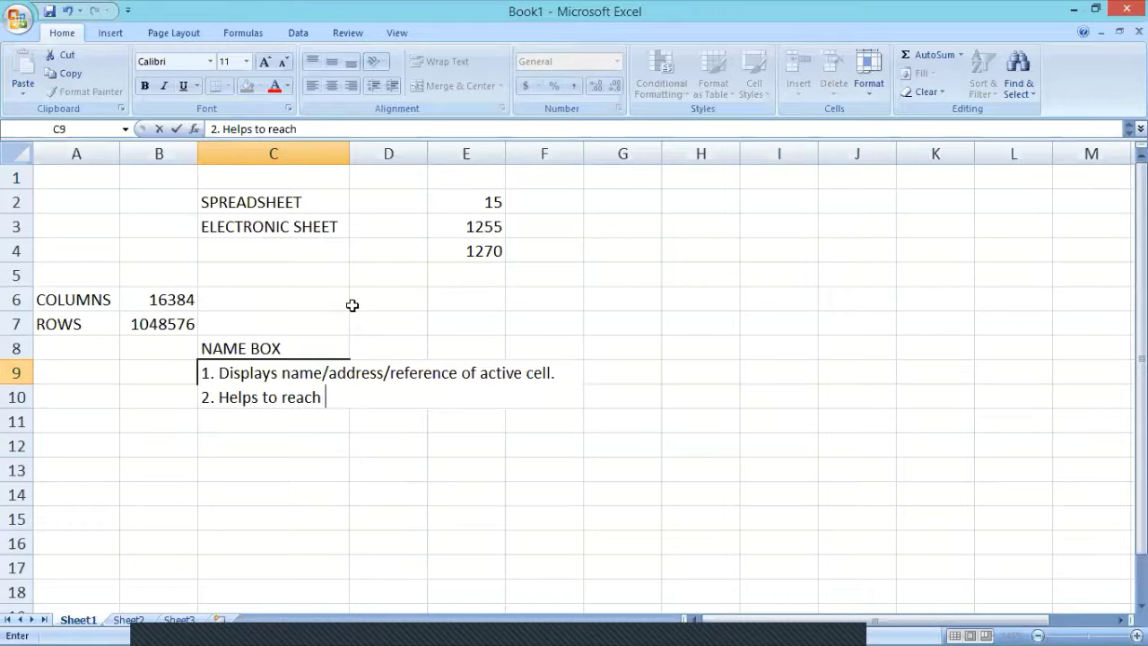
type("immediatel")
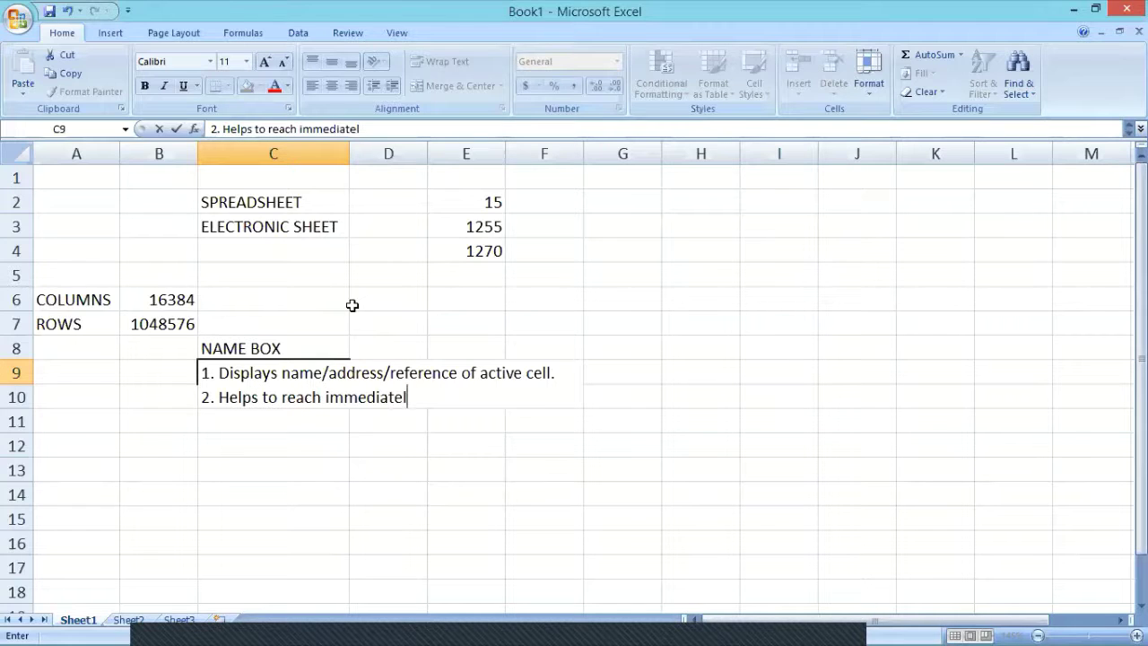
type("y to a given ce")
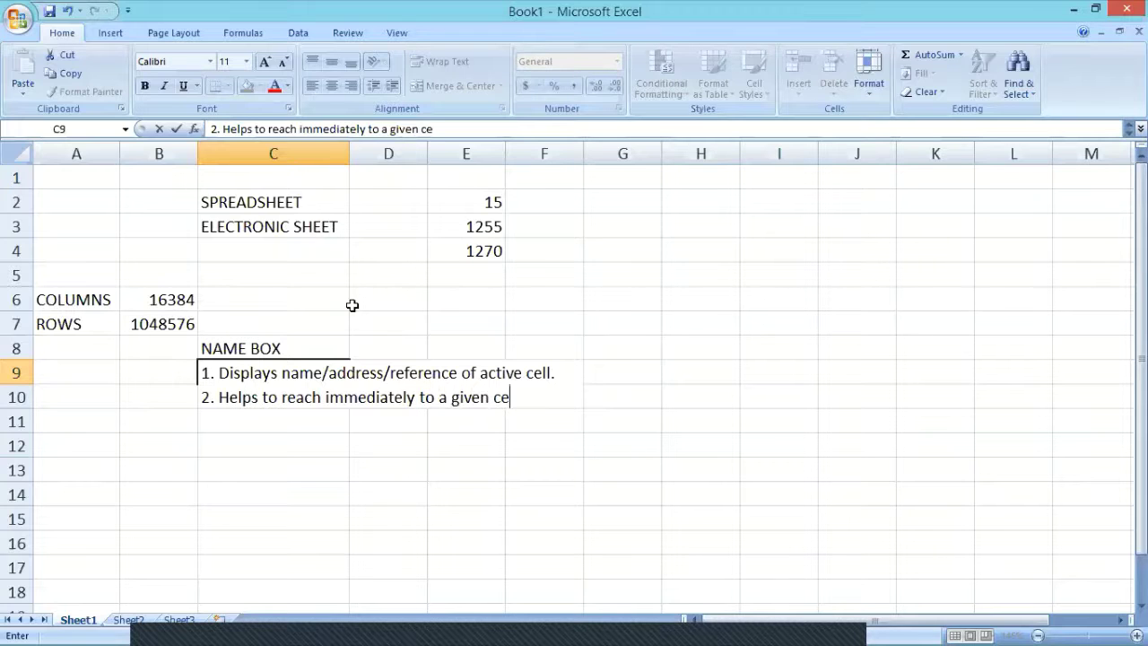
type("ll addres")
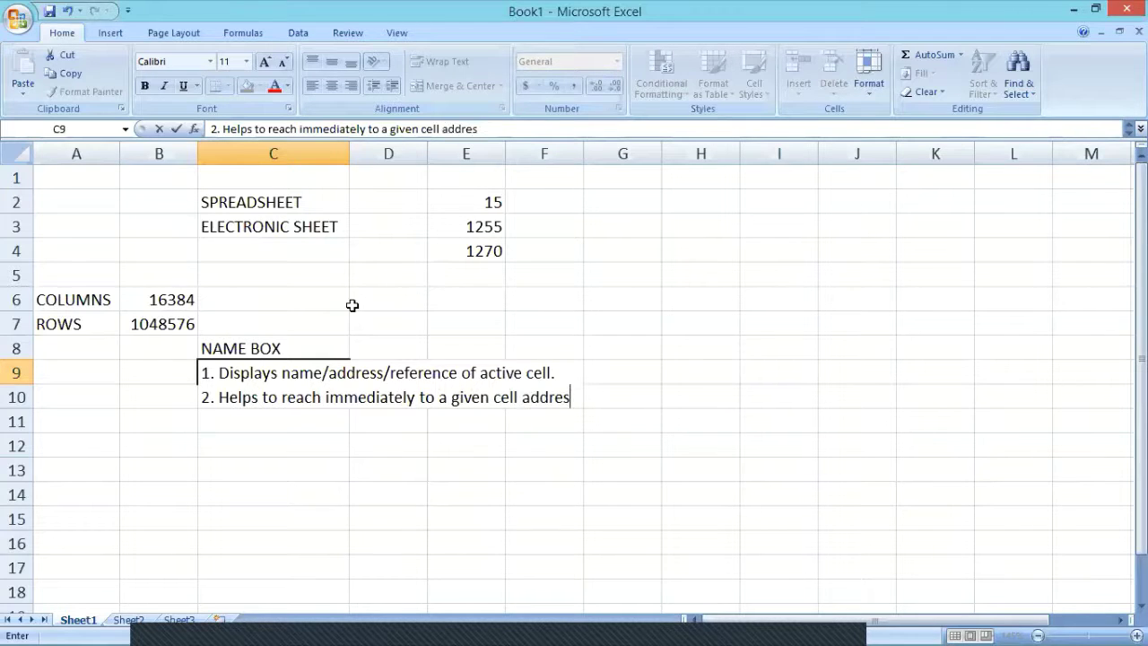
type("s.")
Add the third line "3. Helps in naming ranges." inside cell C9.
key("alt")
key("alt+Return")
type("3")
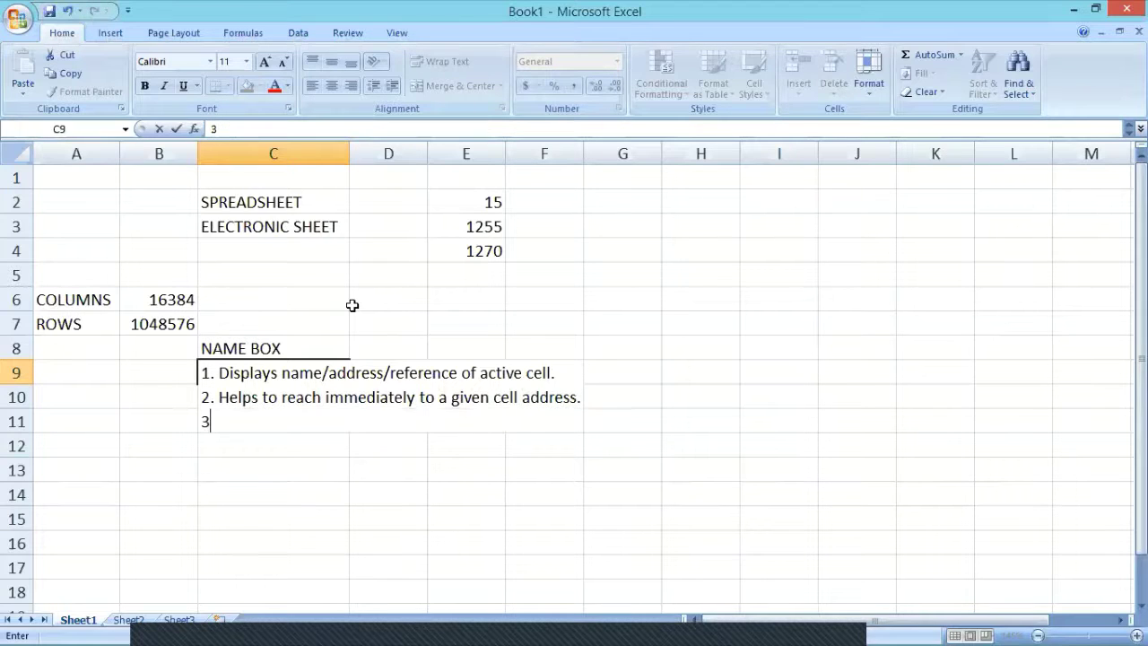
type(".")
type("hepl")
key("BackSpace")
type("===")
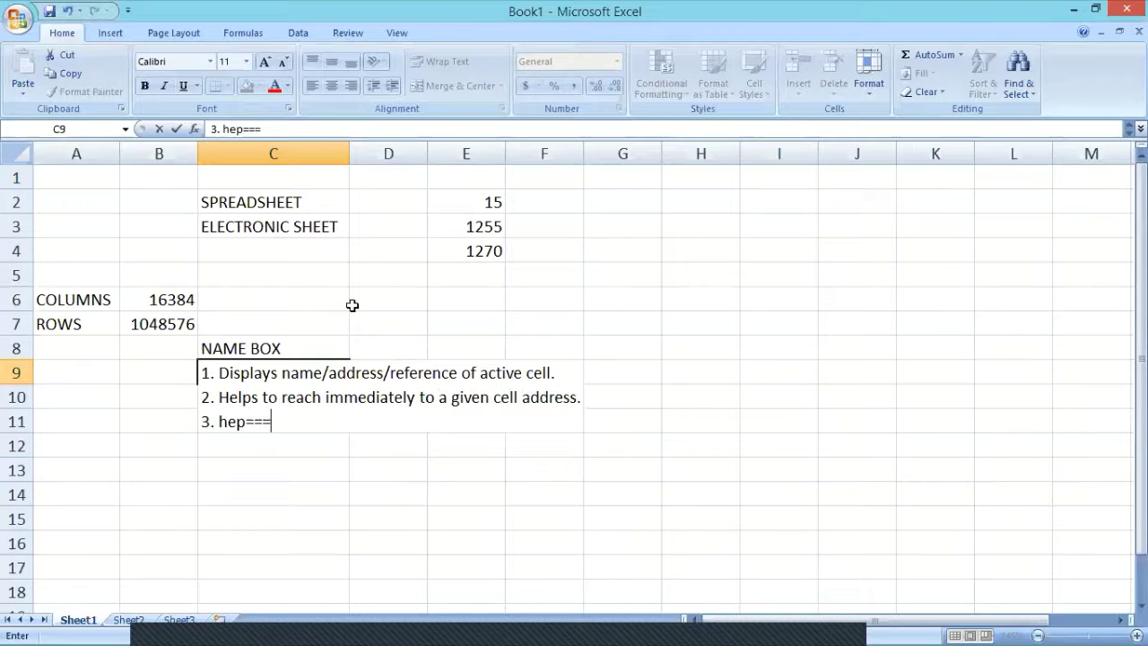
key("BackSpace")
key("BackSpace")
key("BackSpace")
key("BackSpace")
key("BackSpace")
key("BackSpace")
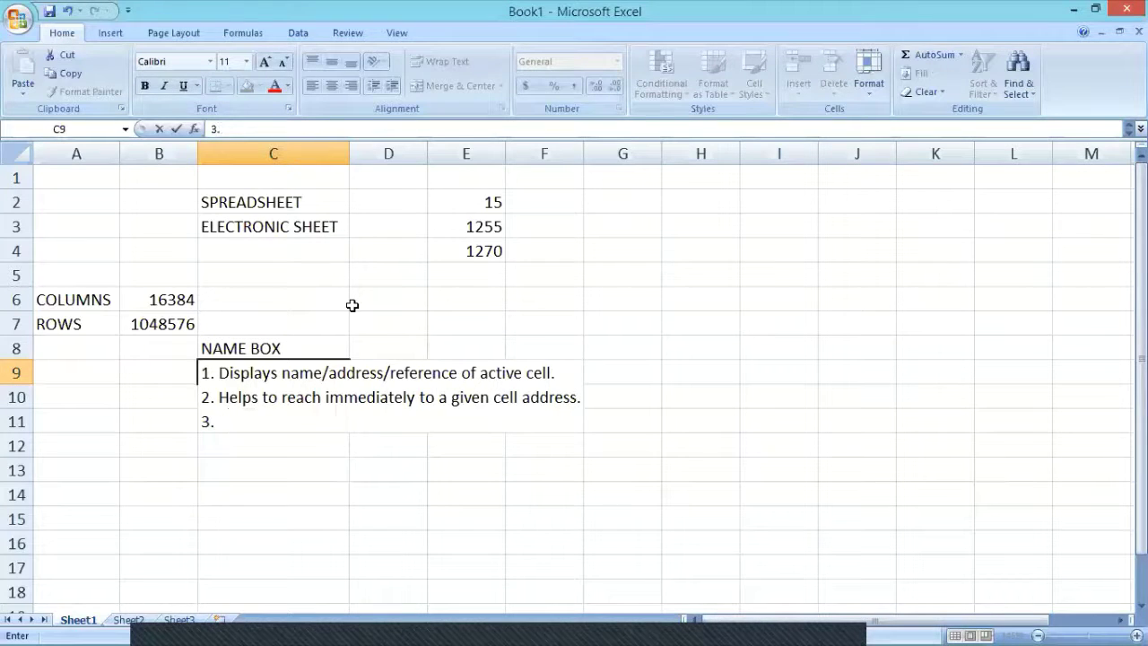
type("Helps i")
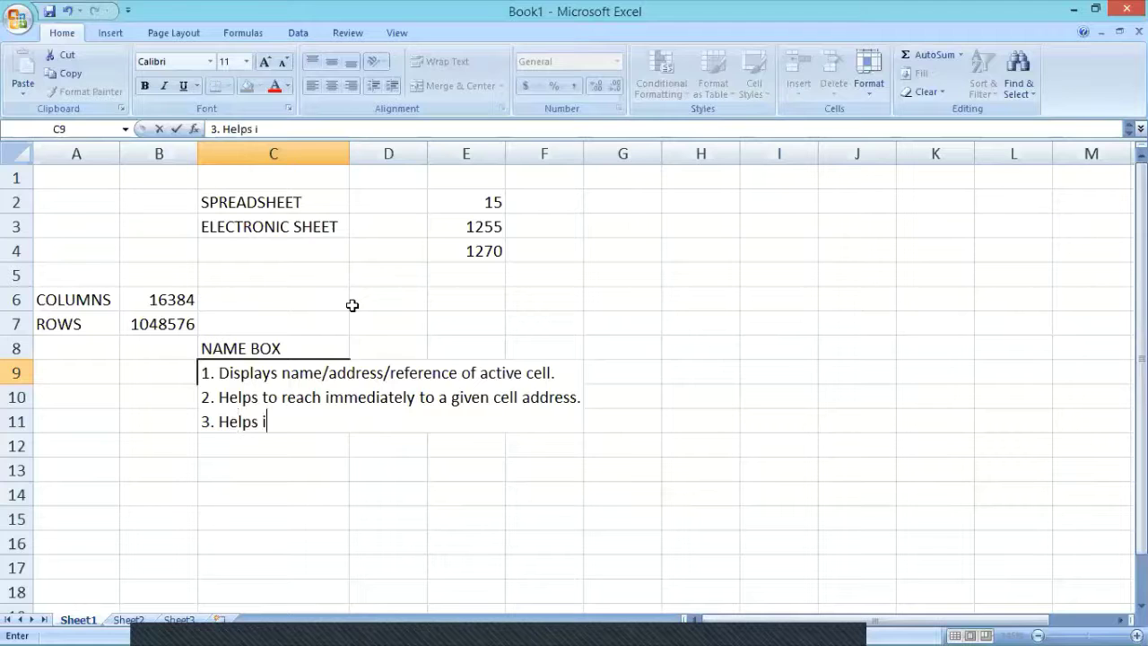
type("n naming rang")
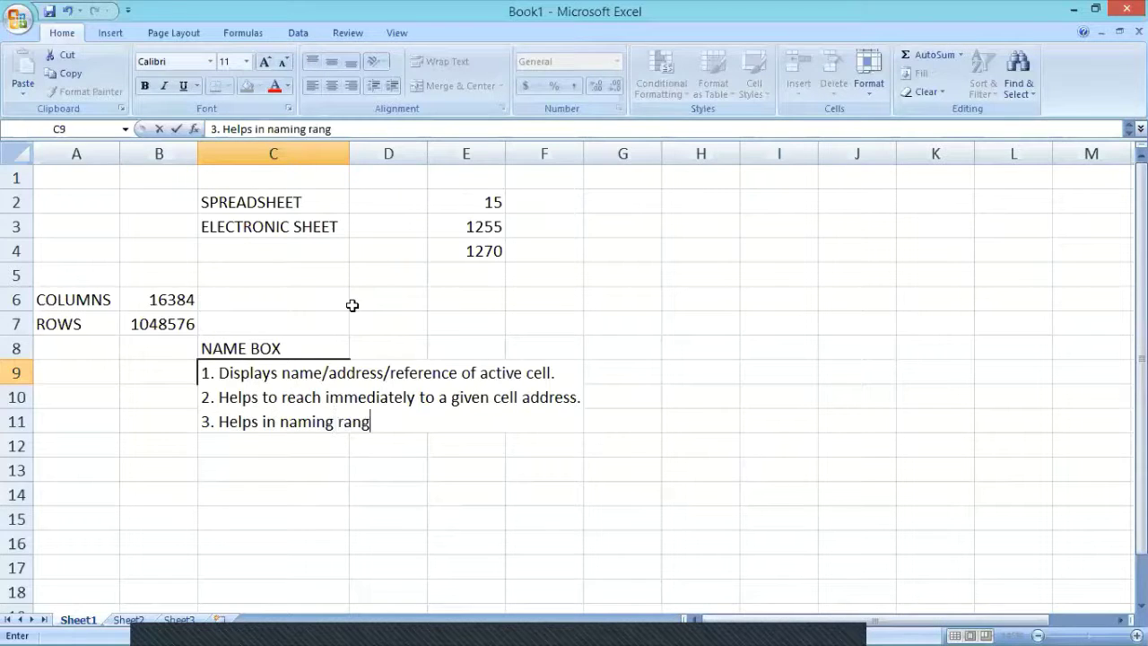
type("es.")
Add the fourth line "4. Helps to approach any named range immediately." inside cell C9, and widen column C to fit the notes better.
key("alt+Return")
type("4")
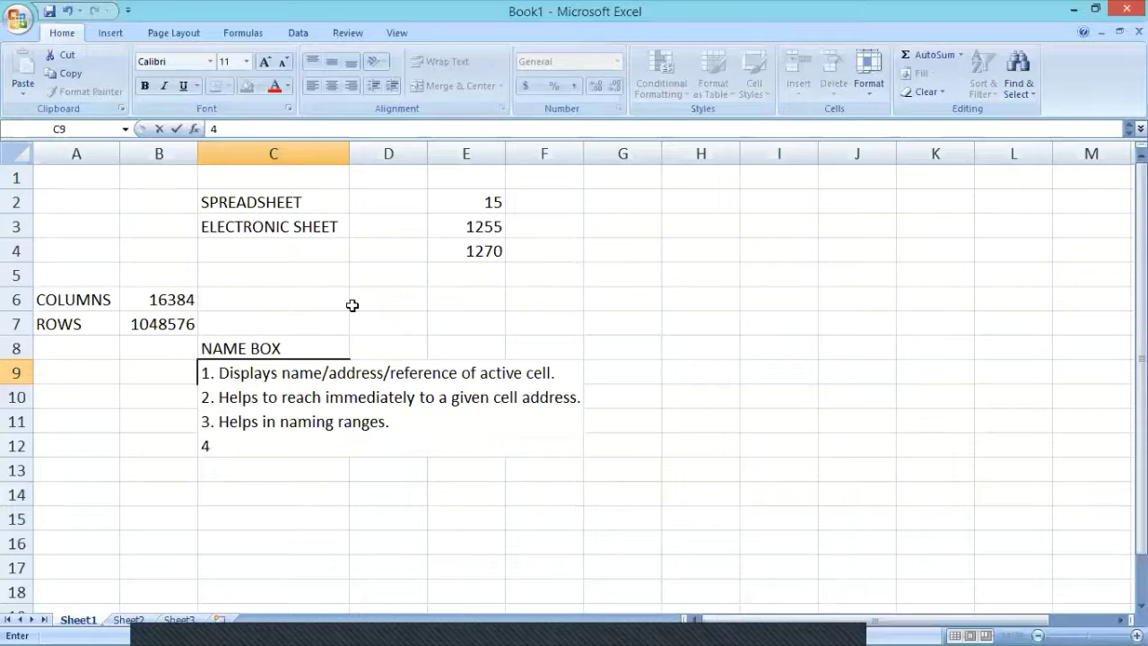
type(". Helps i")
key("BackSpace")
type("to appr")
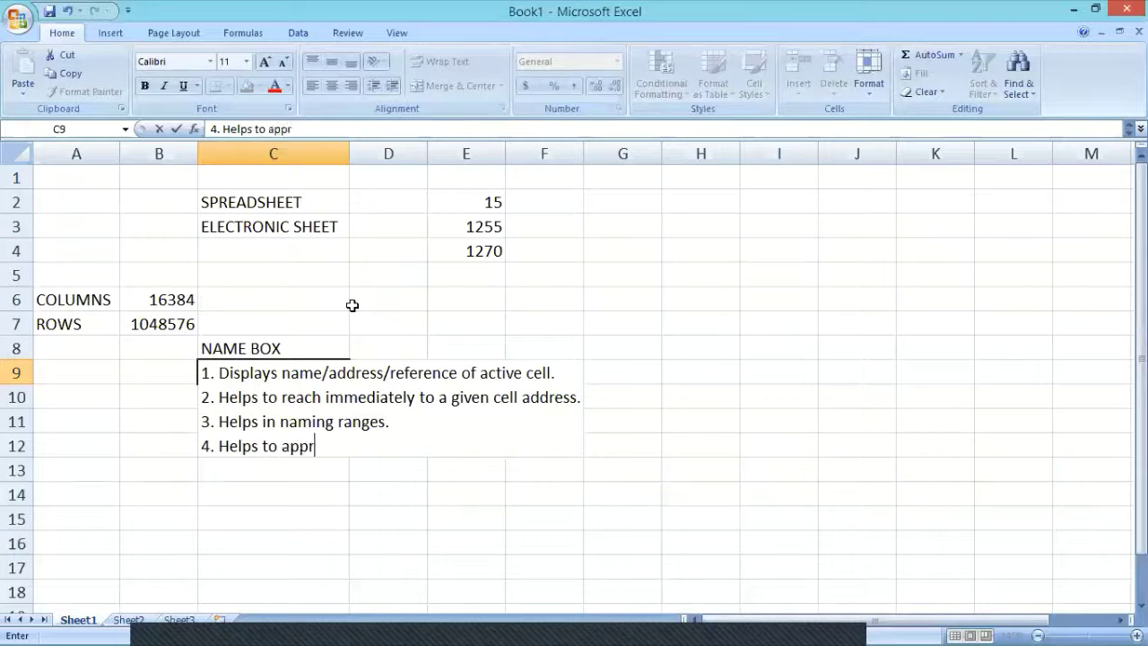
type("oach ab")
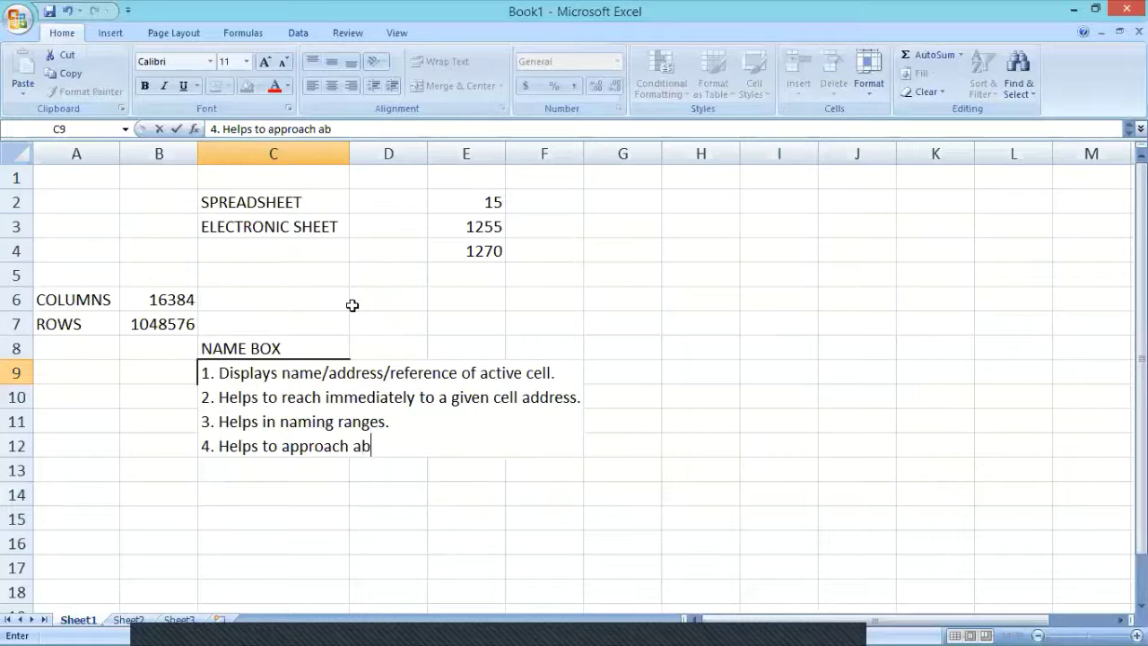
key("BackSpace")
type("ny named ")
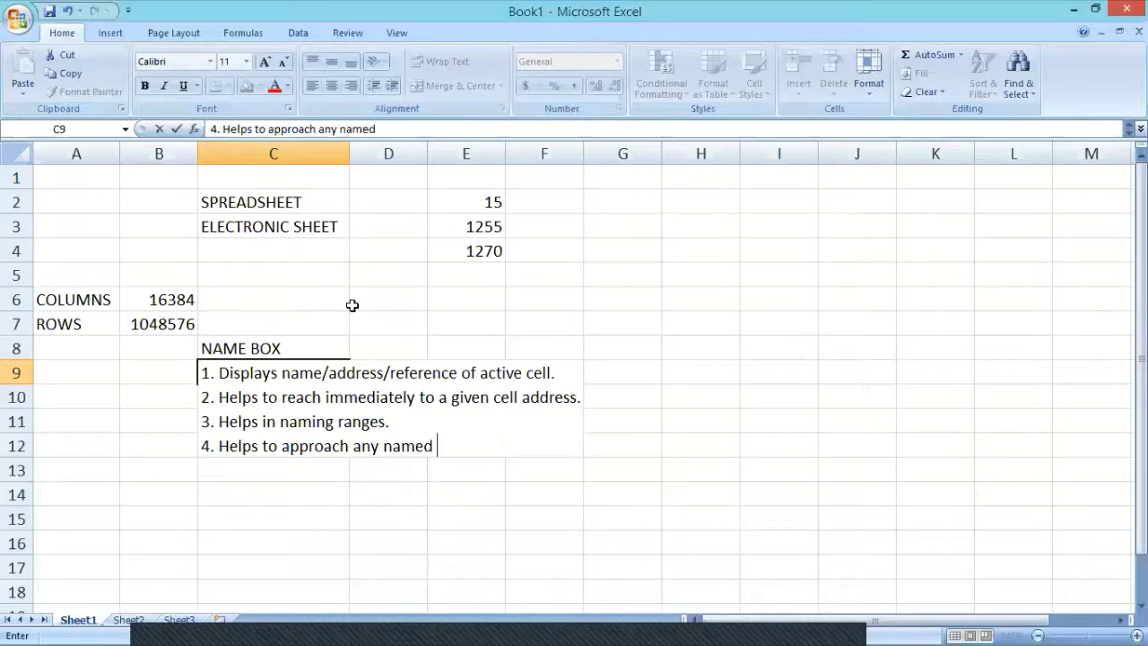
type("range i")
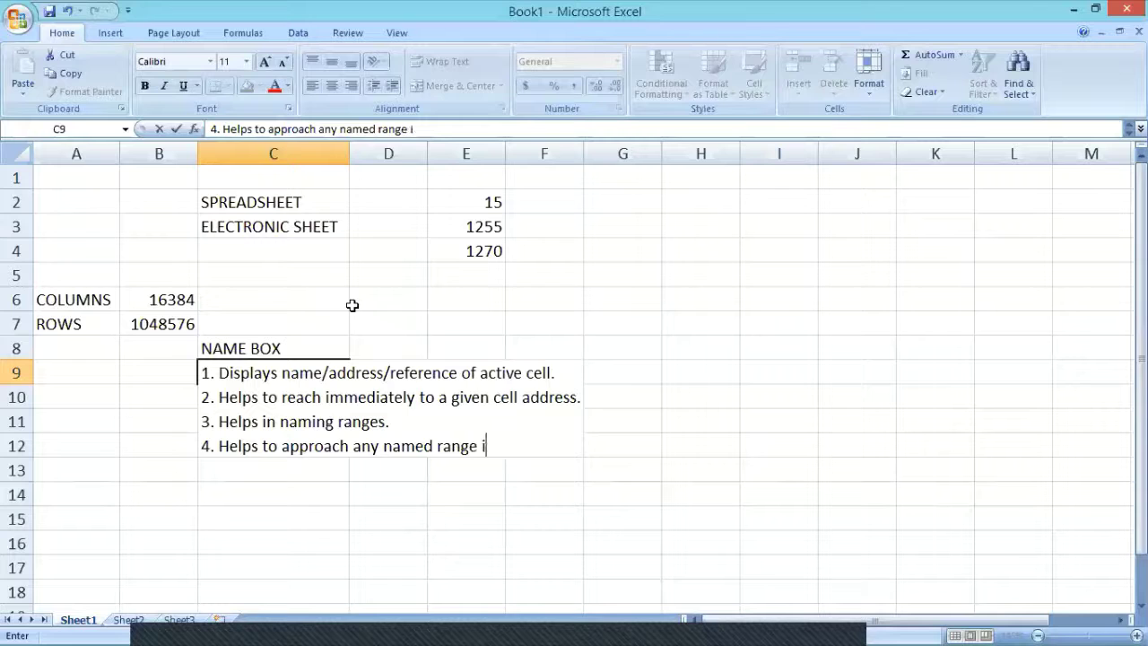
type("mmedia")
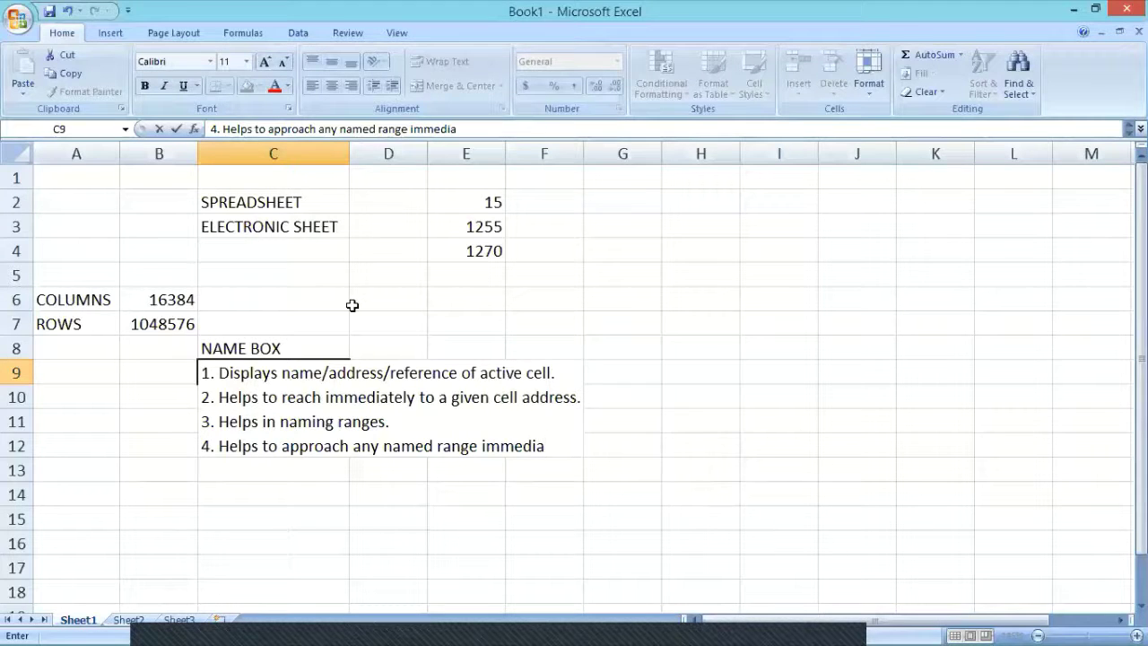
type("tely")
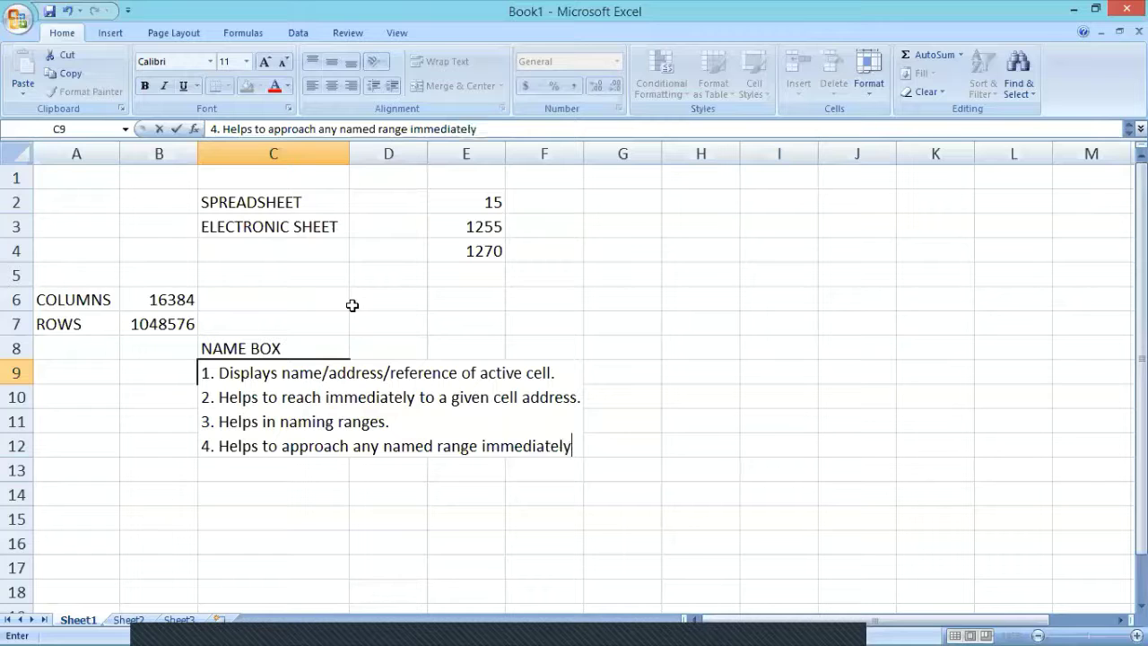
type(".")
key("Return")
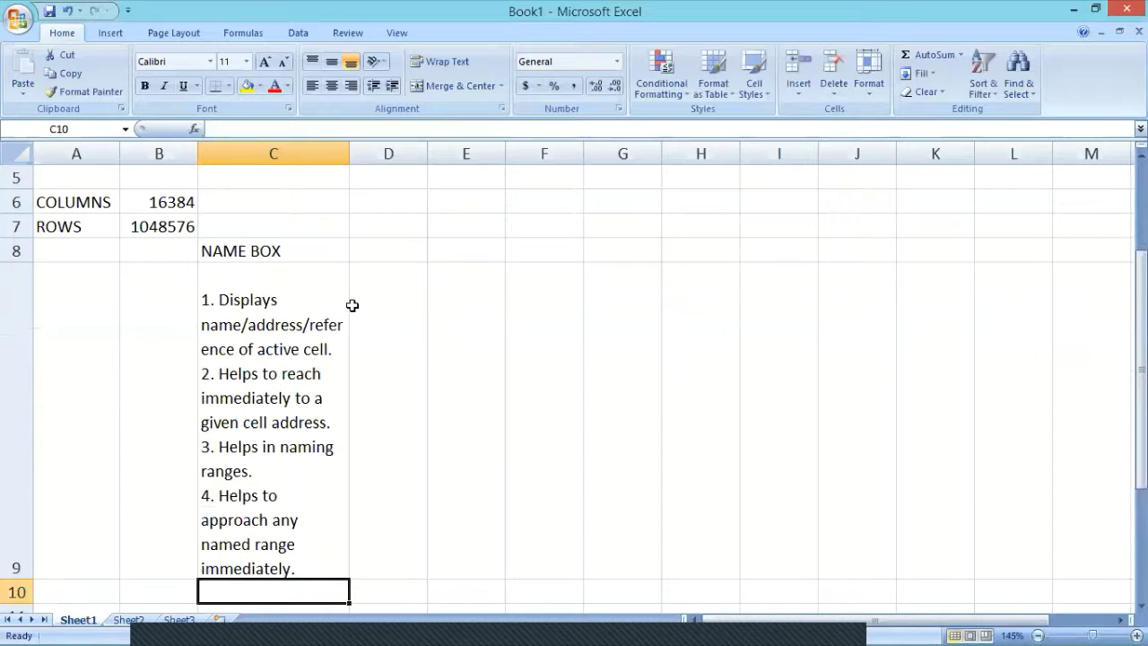
key("Up")
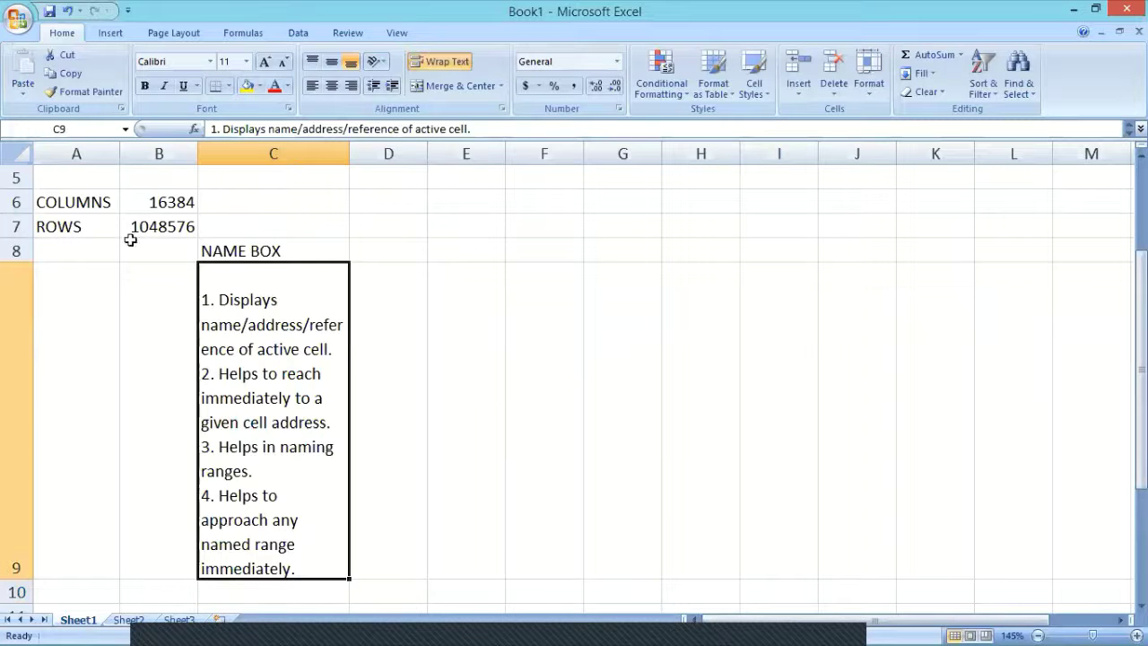
left_click_drag(352, 152, 435, 153)
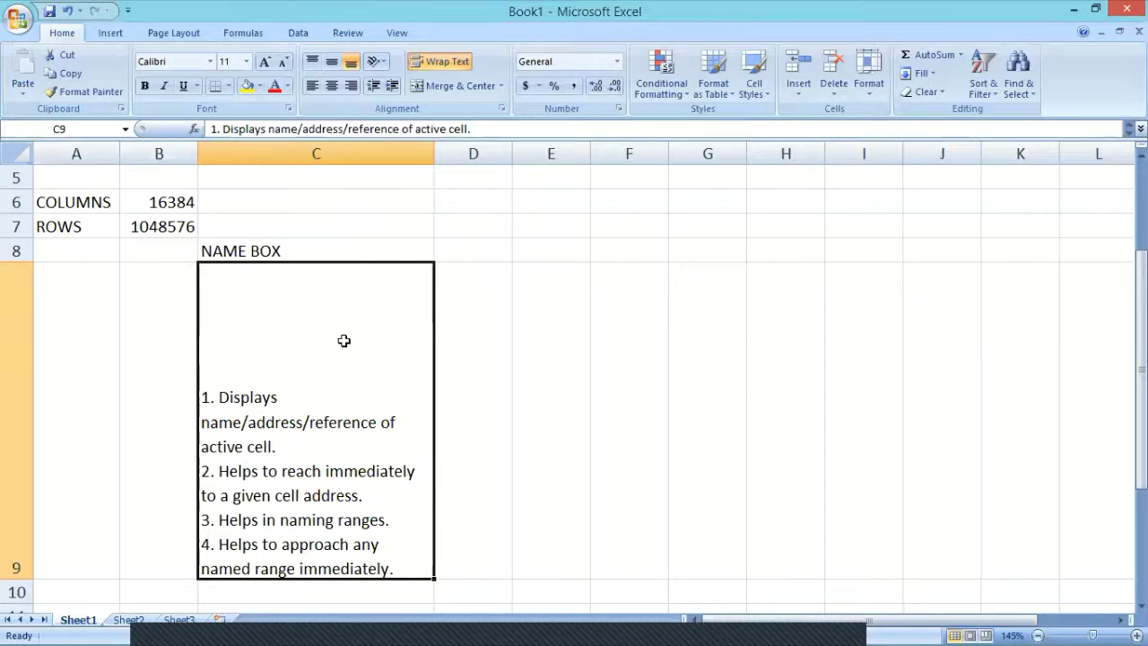
left_click(480, 131)
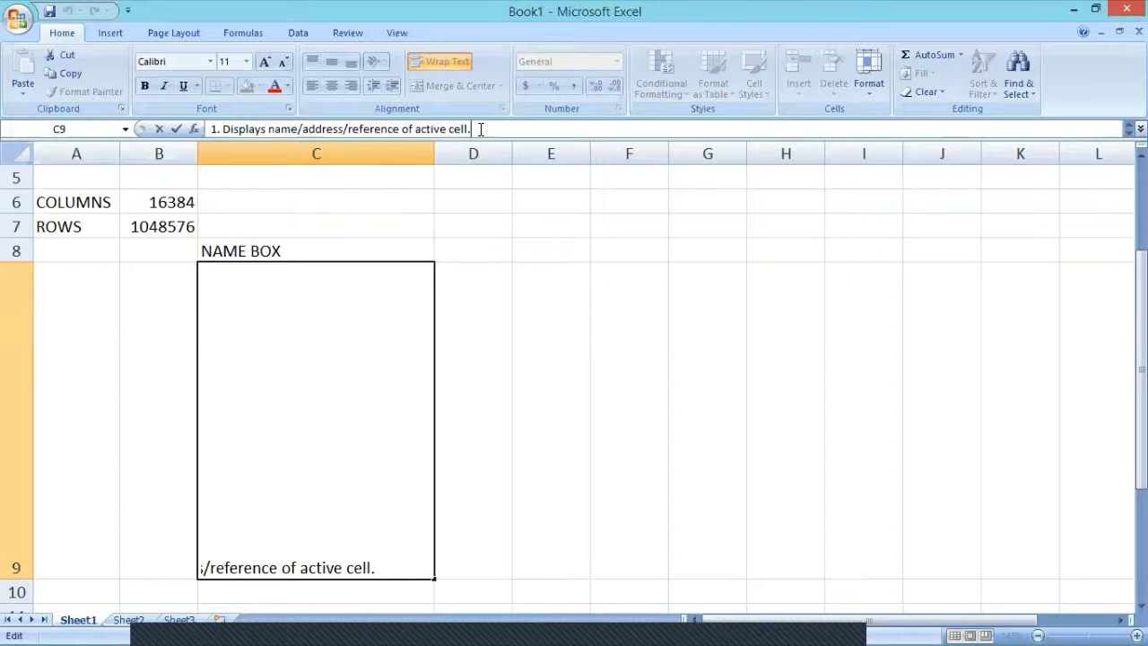
key("alt+Return")
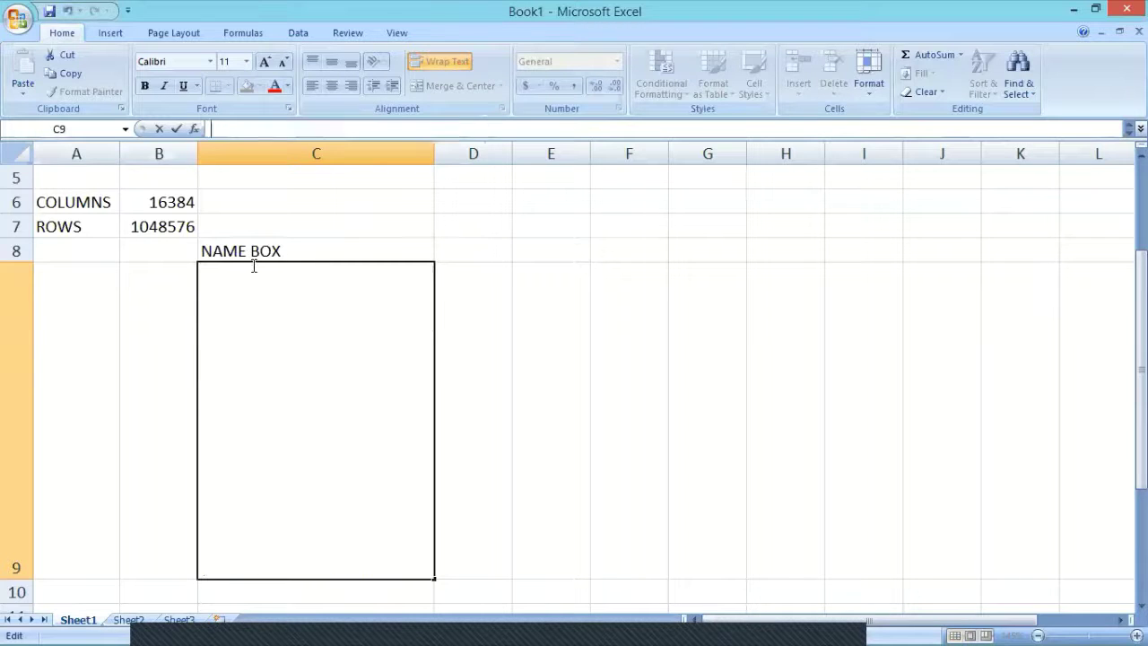
left_click(292, 330)
scroll(295, 448, "up", 2)
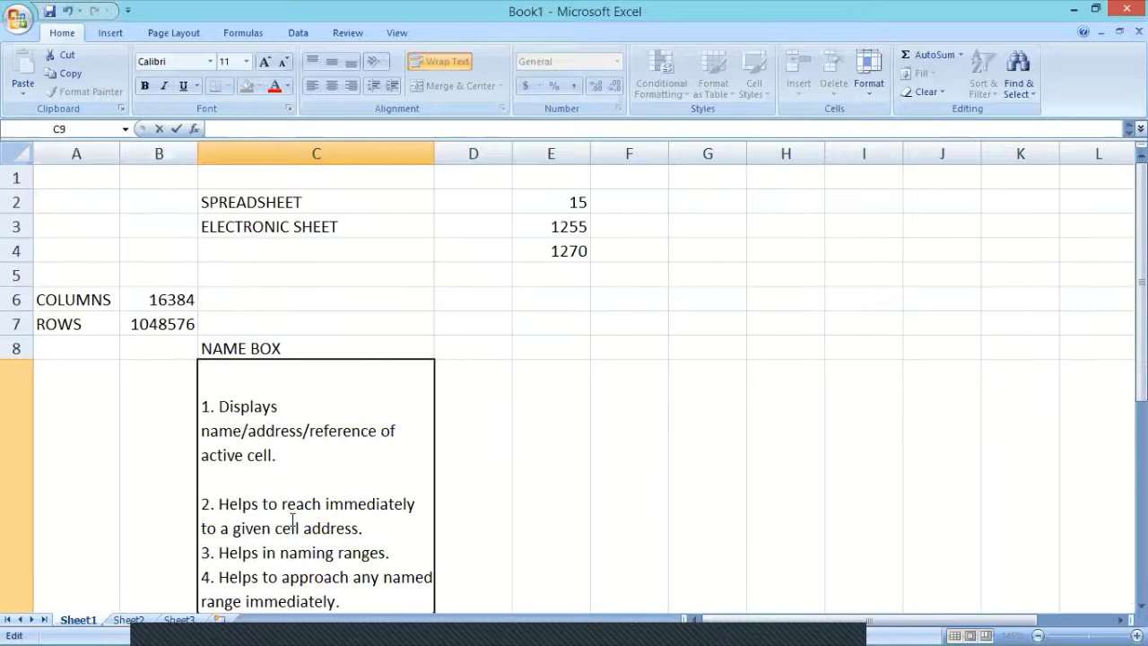
scroll(295, 508, "down", 4)
scroll(294, 497, "up", 2)
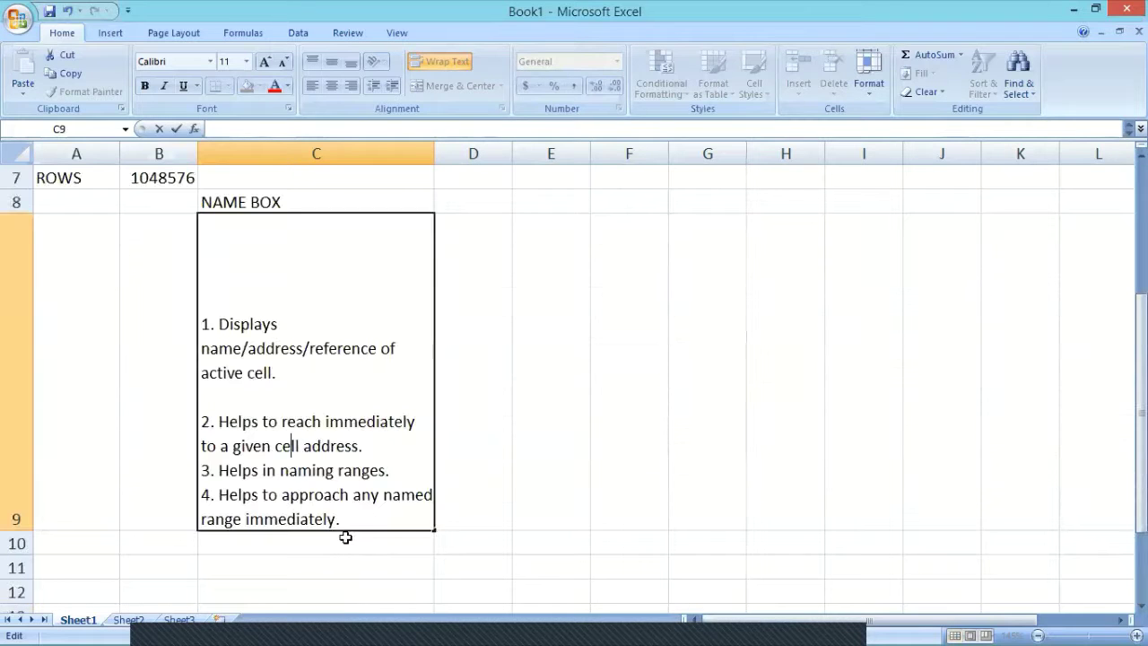
left_click(356, 520)
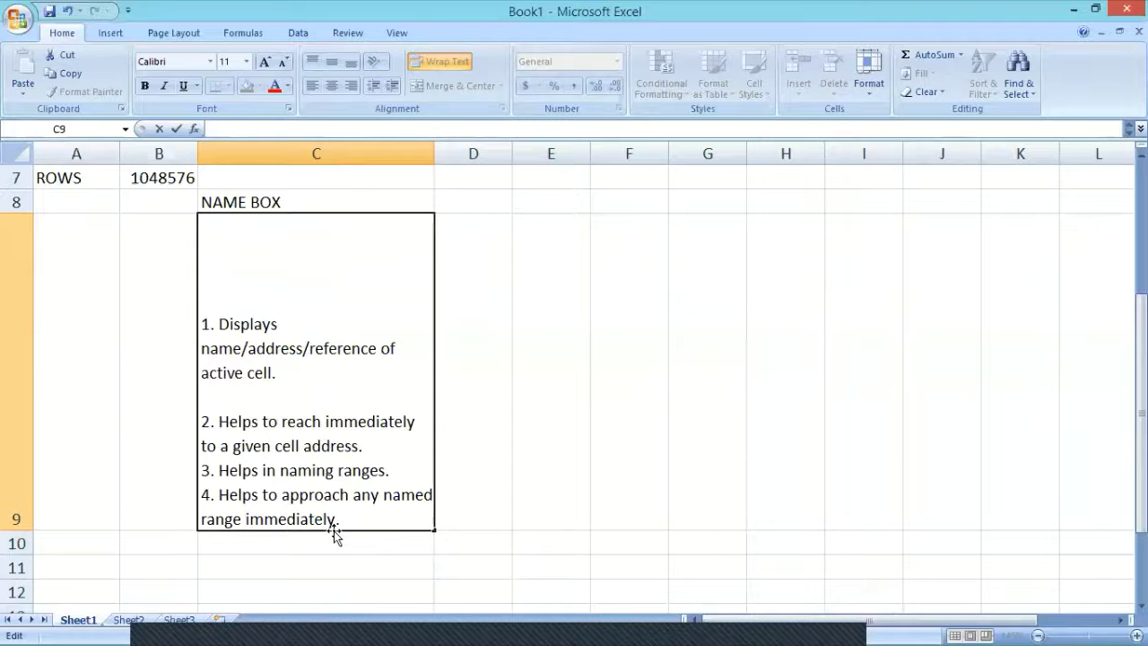
left_click(253, 391)
key("Delete")
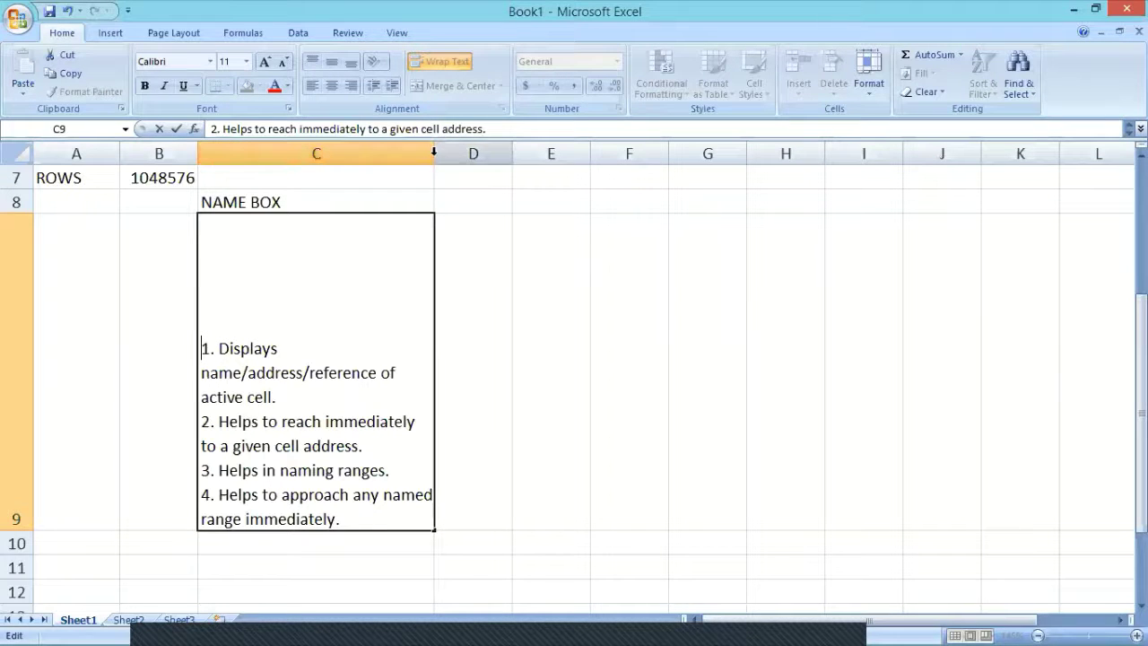
Finish editing cell C9 and widen column C further so the notes wrap onto fewer lines.
left_click(502, 358)
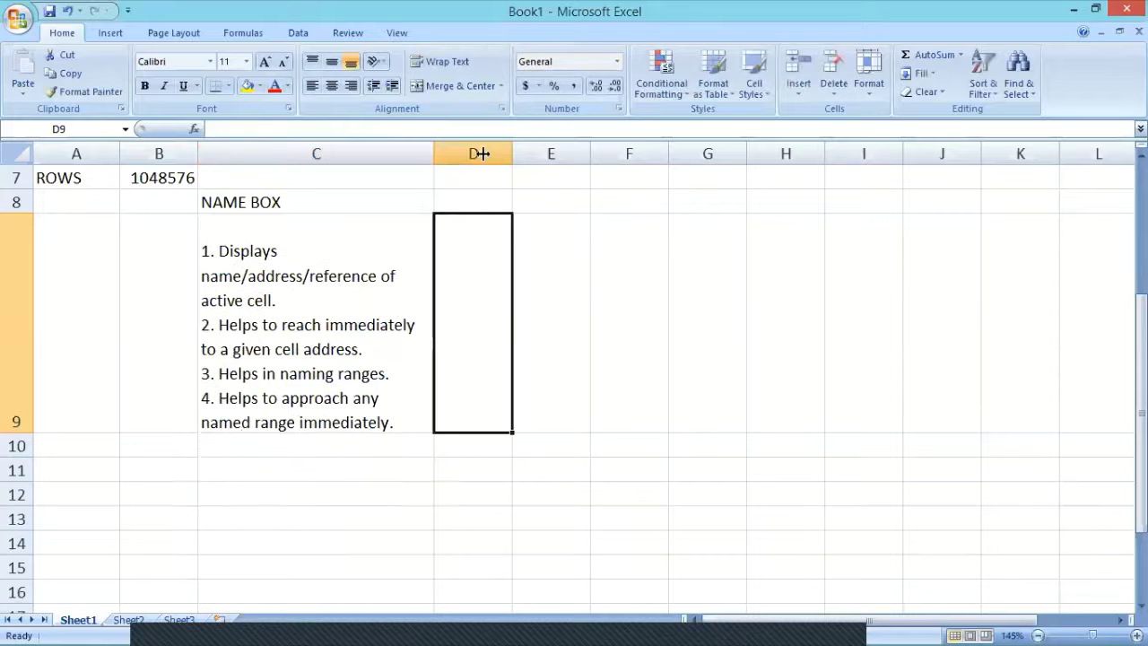
left_click_drag(510, 153, 517, 159)
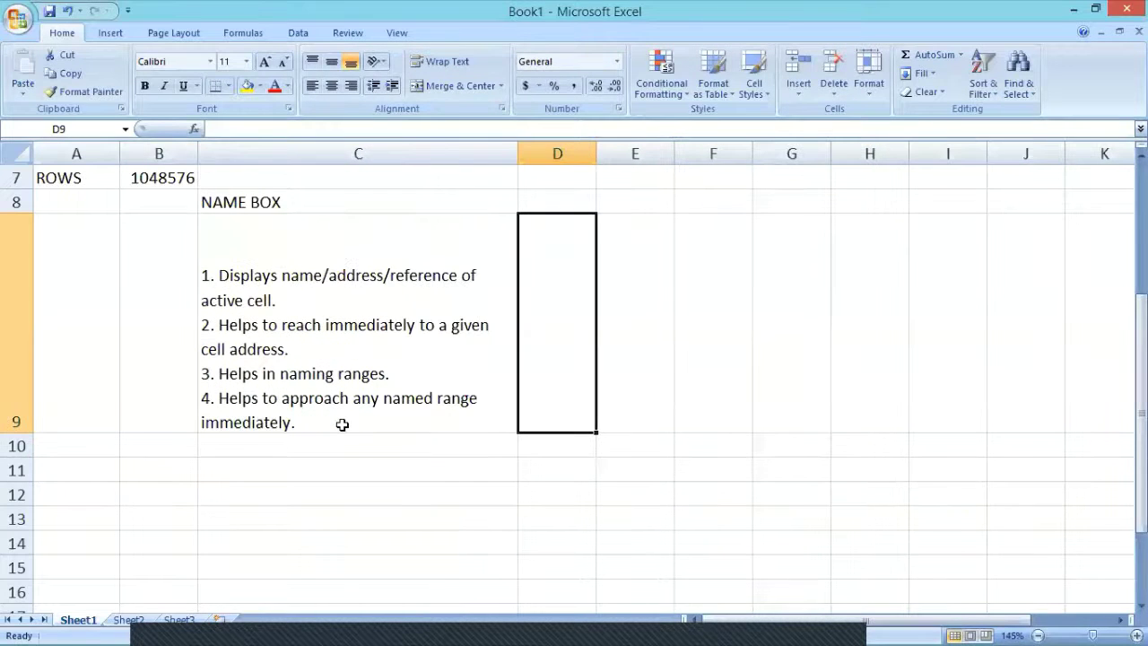
Add the fifth line "5. Helps in customise ranges." at the end of the notes inside cell C9.
double_click(341, 423)
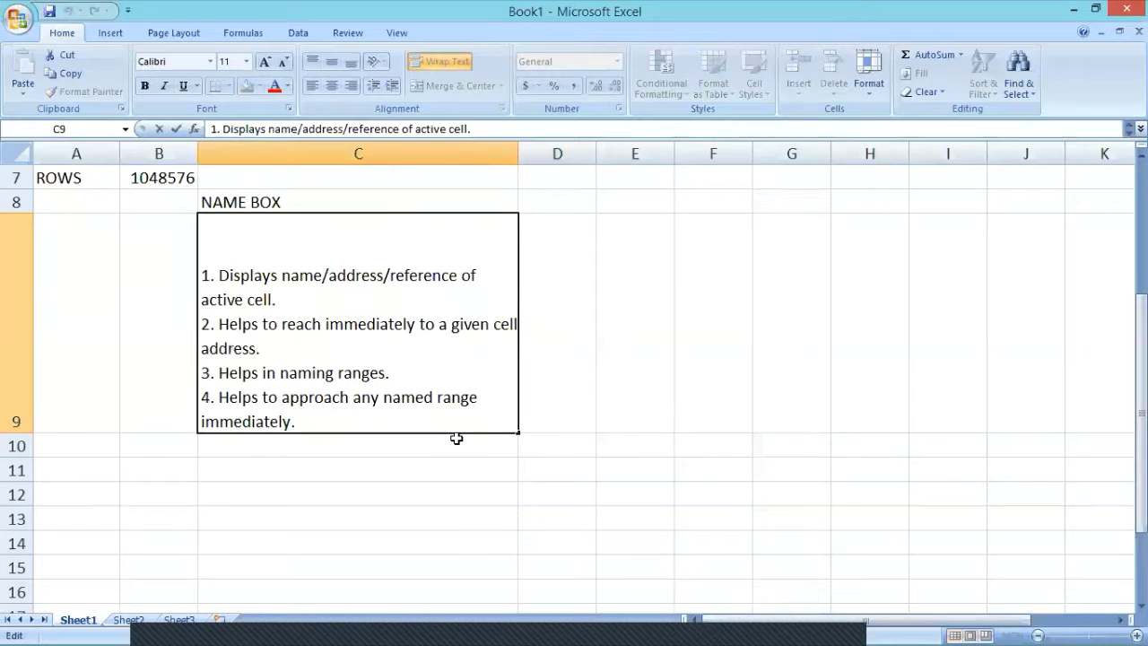
key("alt+Return")
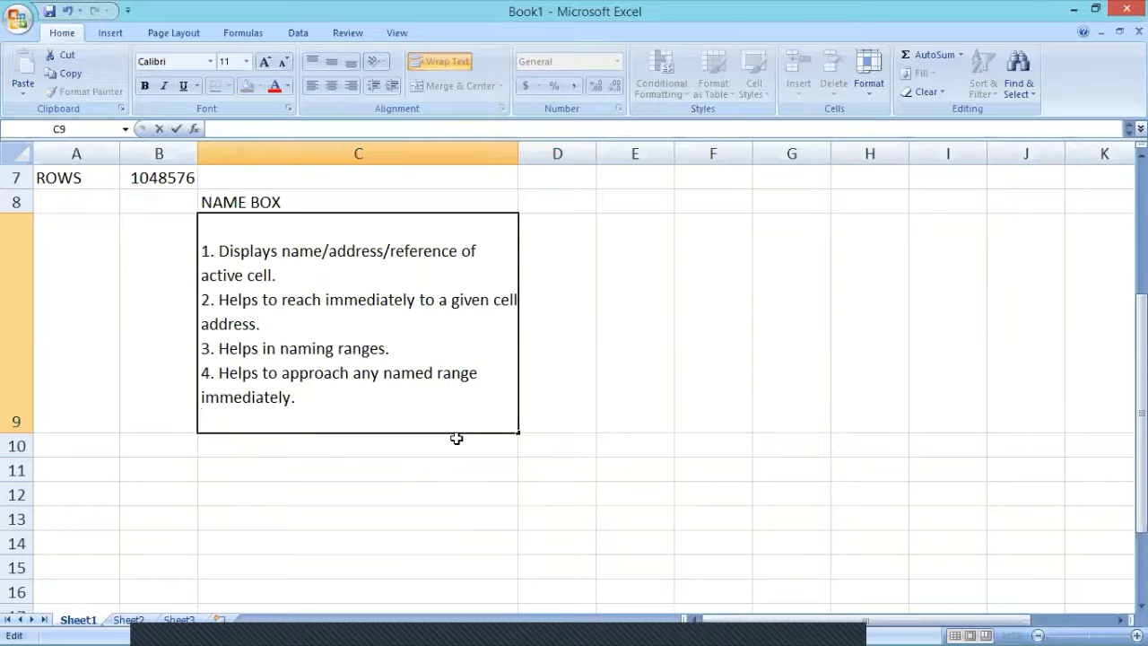
type("5. Helps ")
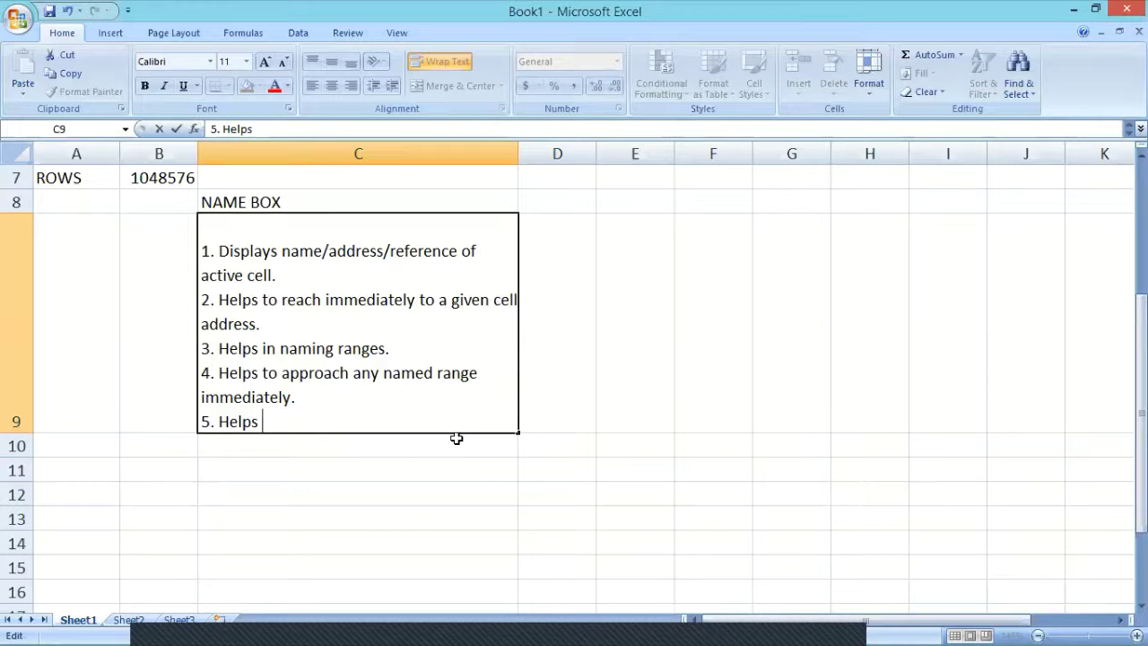
type("in cu")
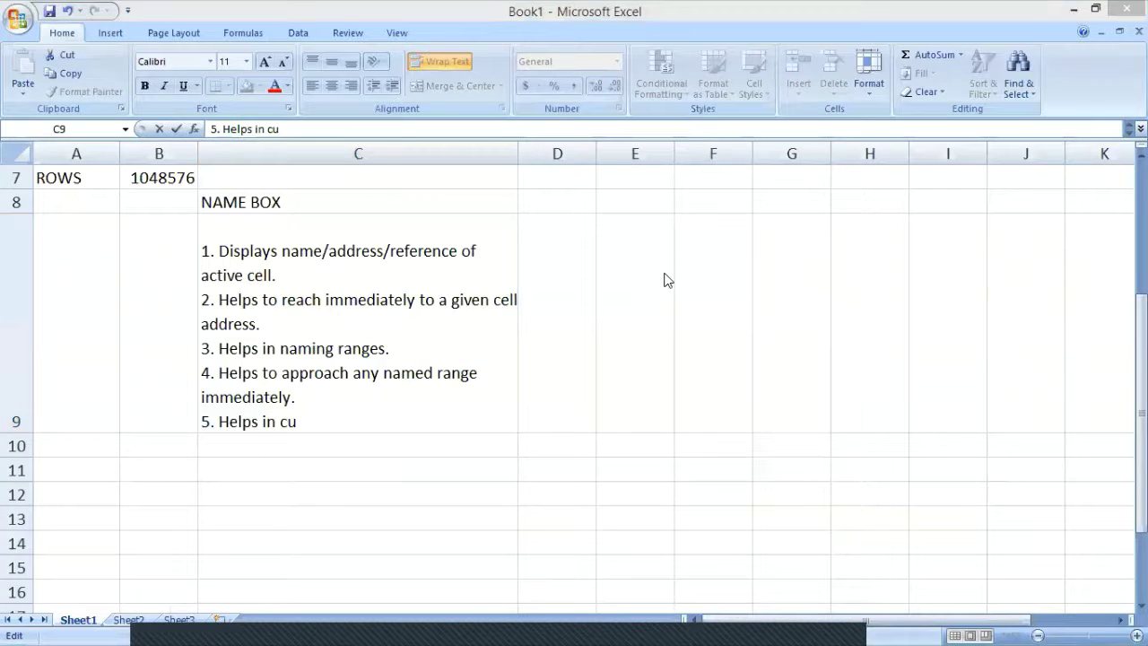
left_click(307, 420)
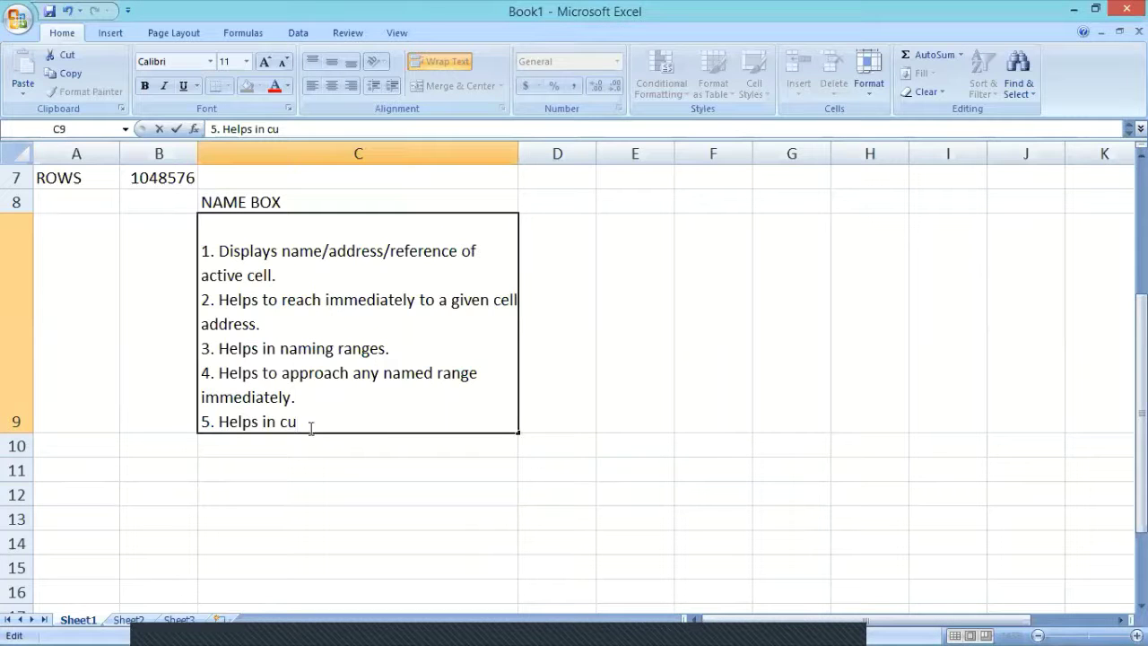
type("stomise ")
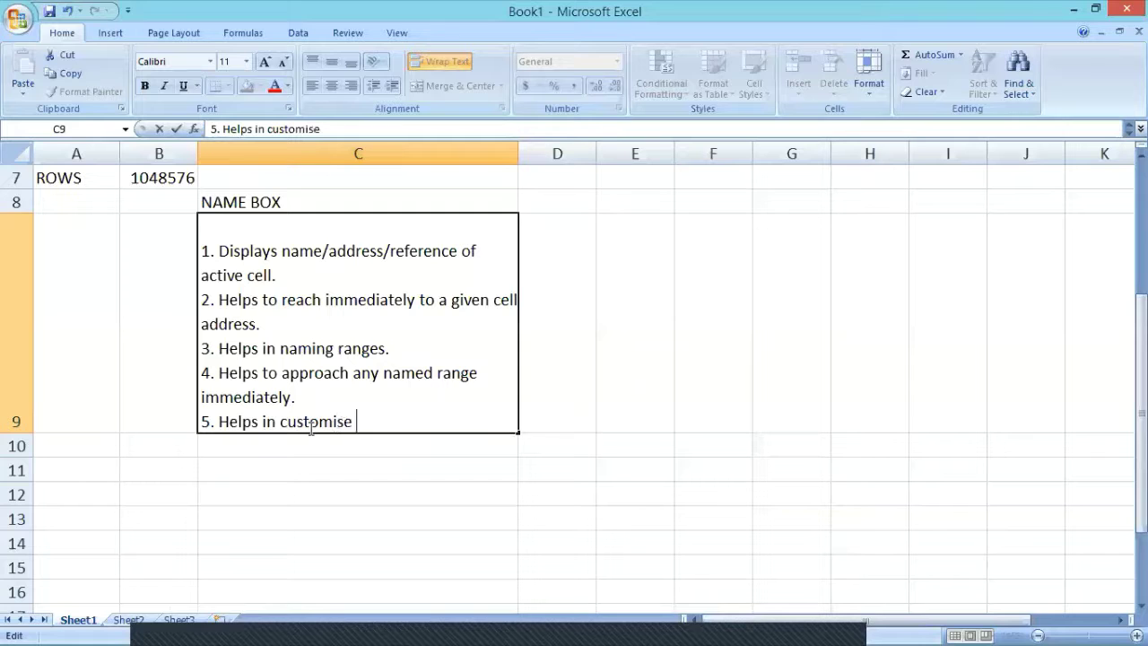
type("rahn")
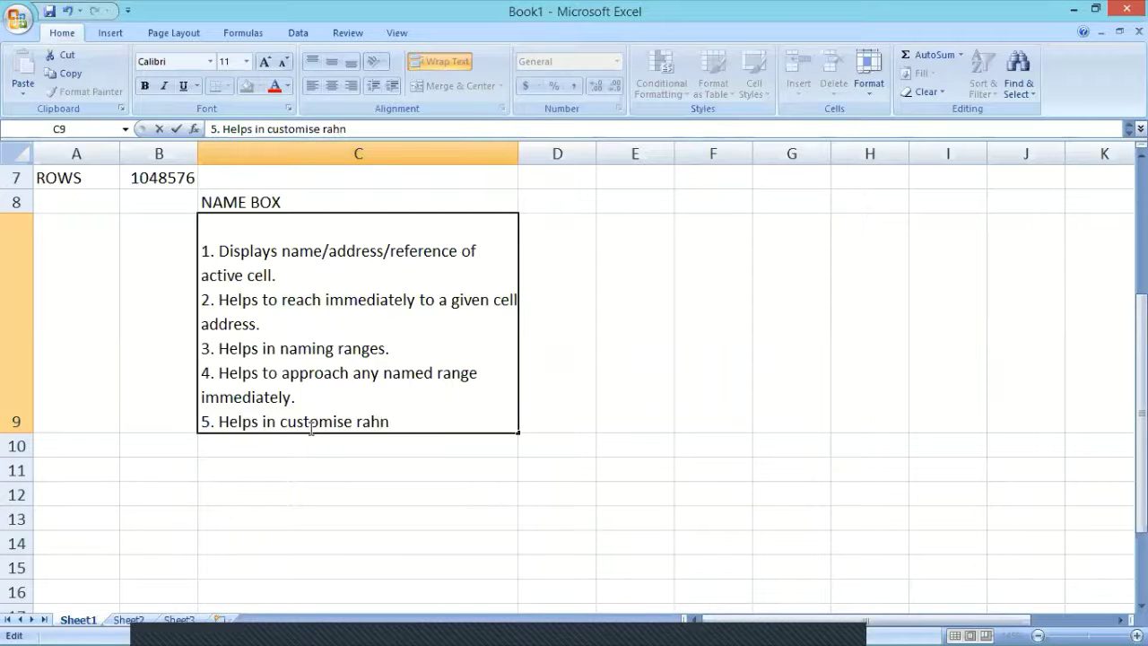
type("ge")
key("BackSpace")
key("BackSpace")
key("BackSpace")
key("BackSpace")
type("nge")
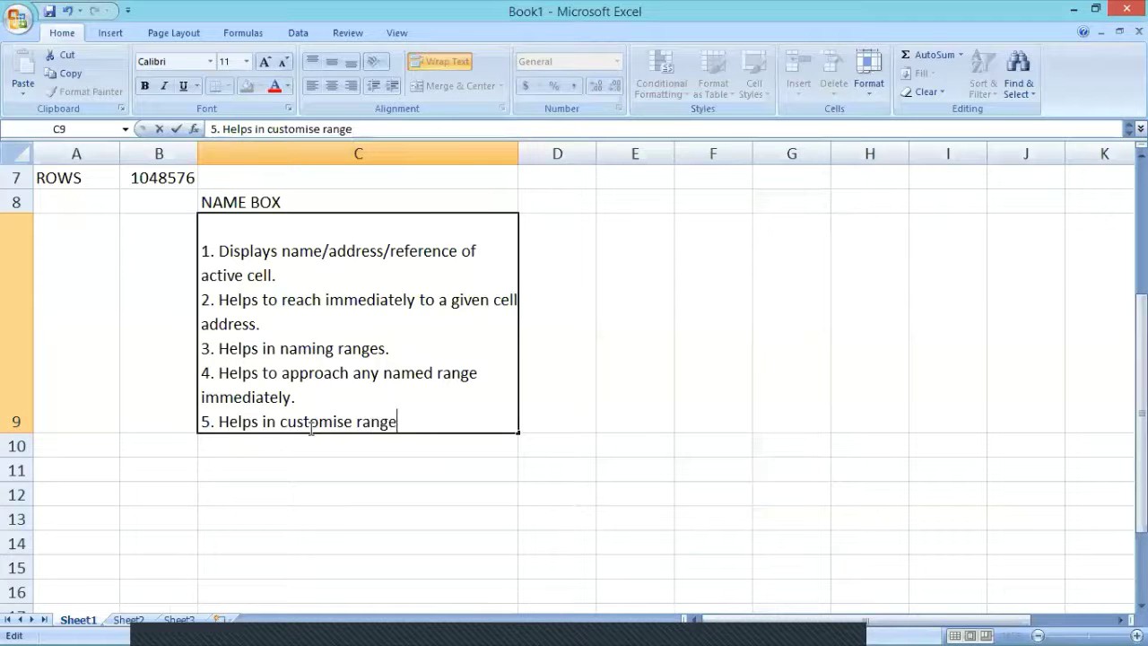
type("s.")
key("ctrl+Return")
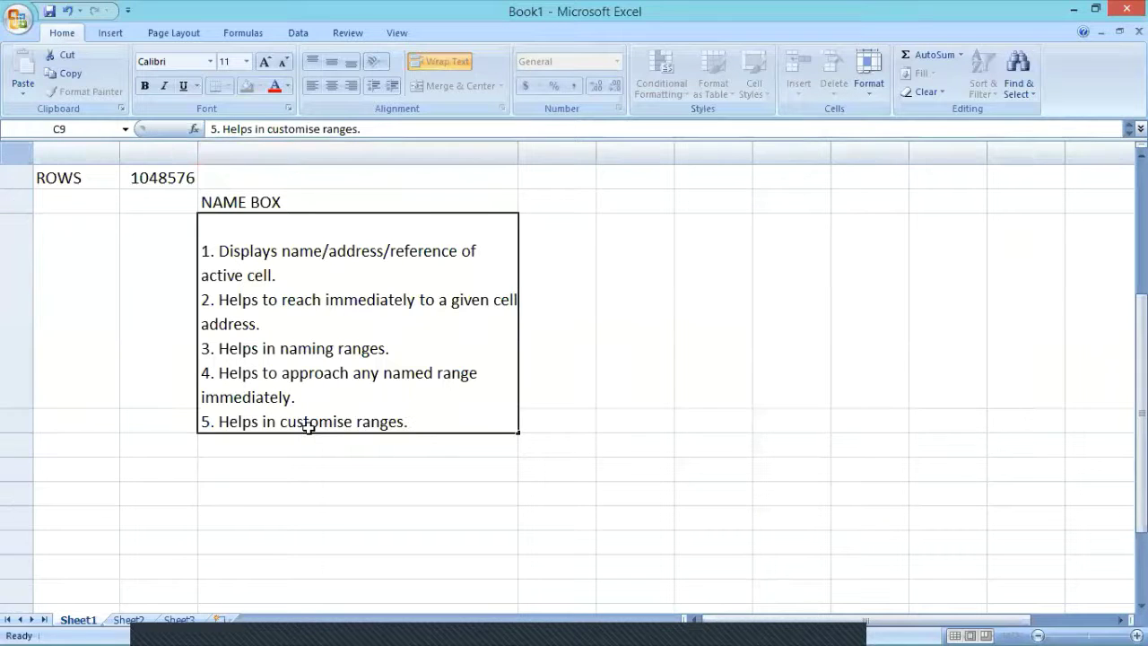
key("Return")
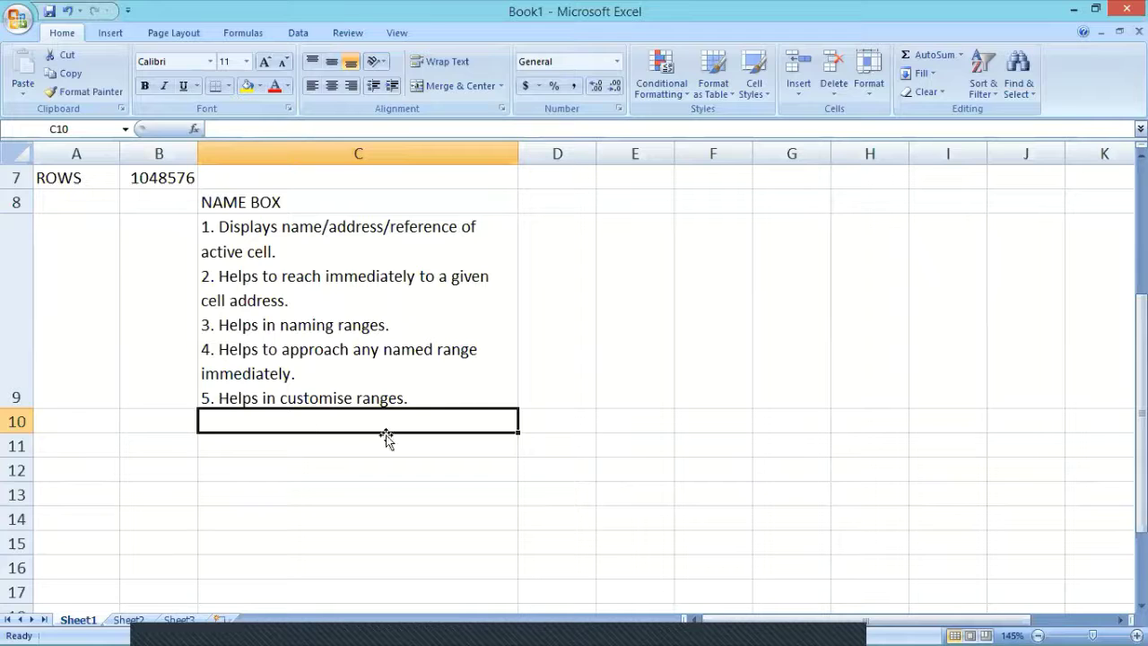
Enter the heading "FORMULA BAR" in cell C11 and begin a numbered note with "1." in cell C12.
left_click(336, 451)
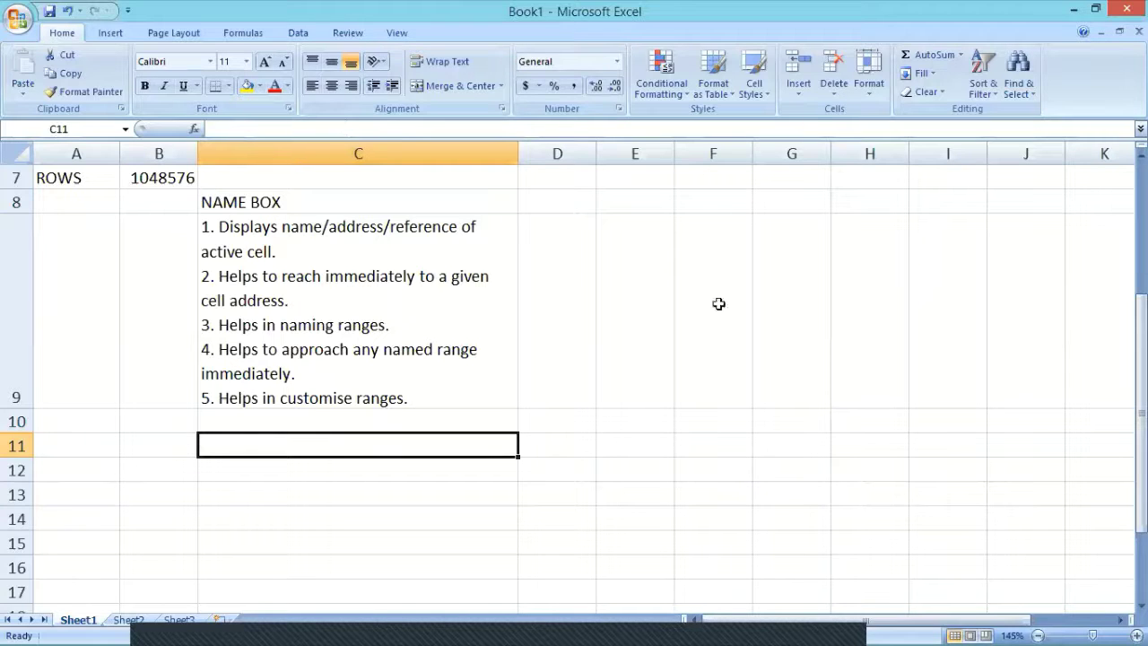
type("FORM")
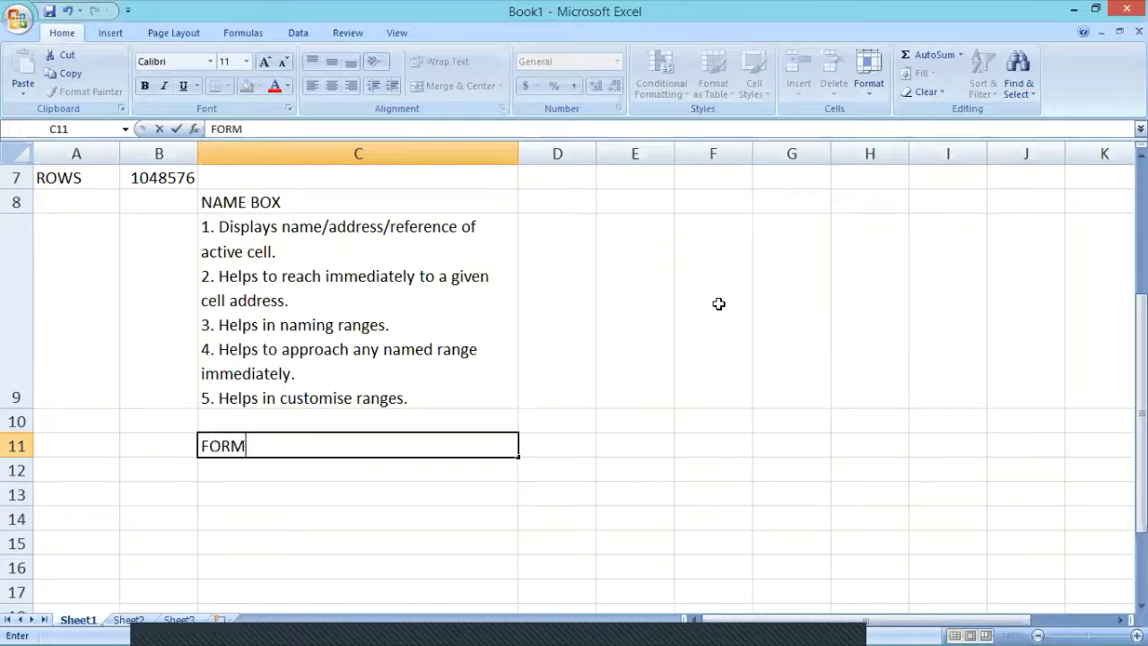
type("ULA BAR")
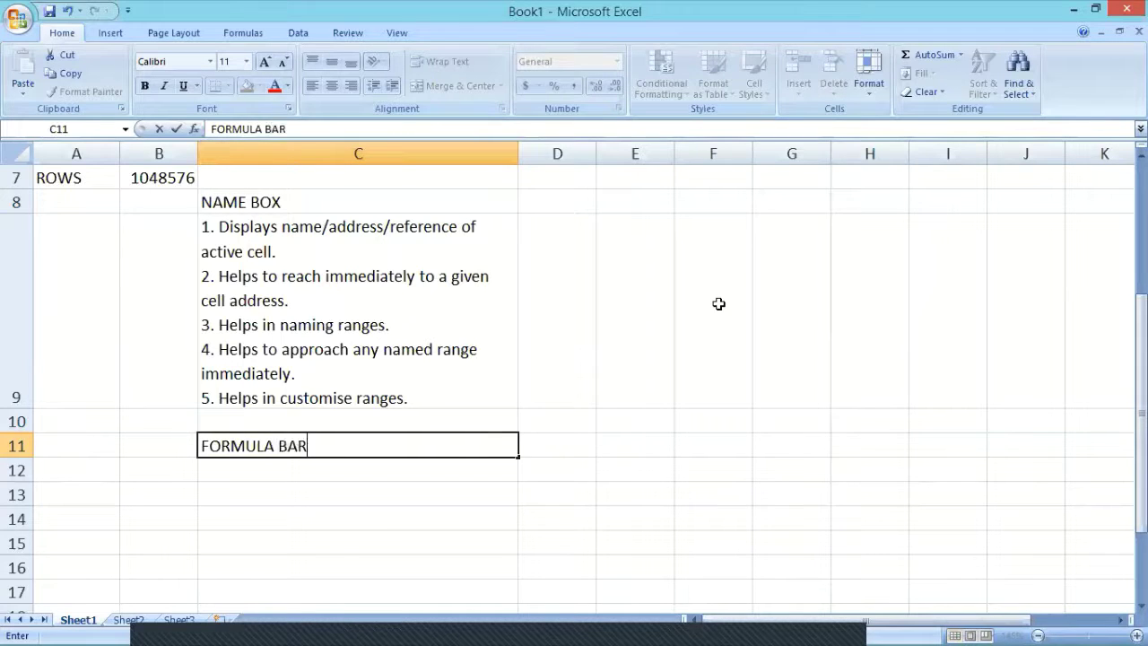
key("Return")
type("1.")
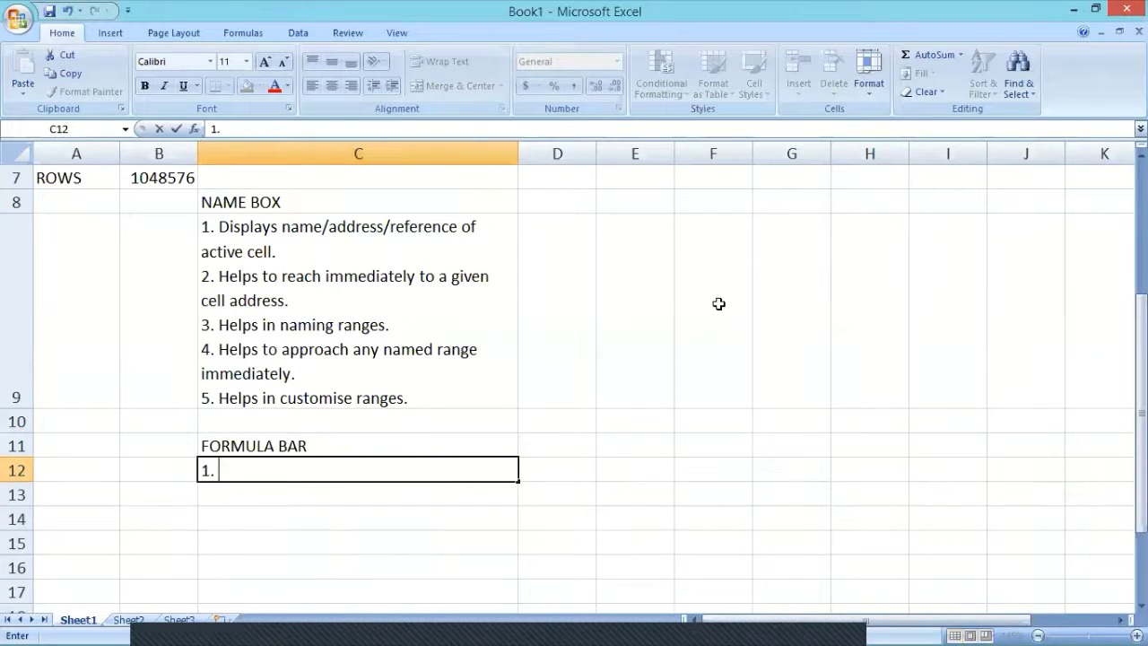
type("Helps in e")
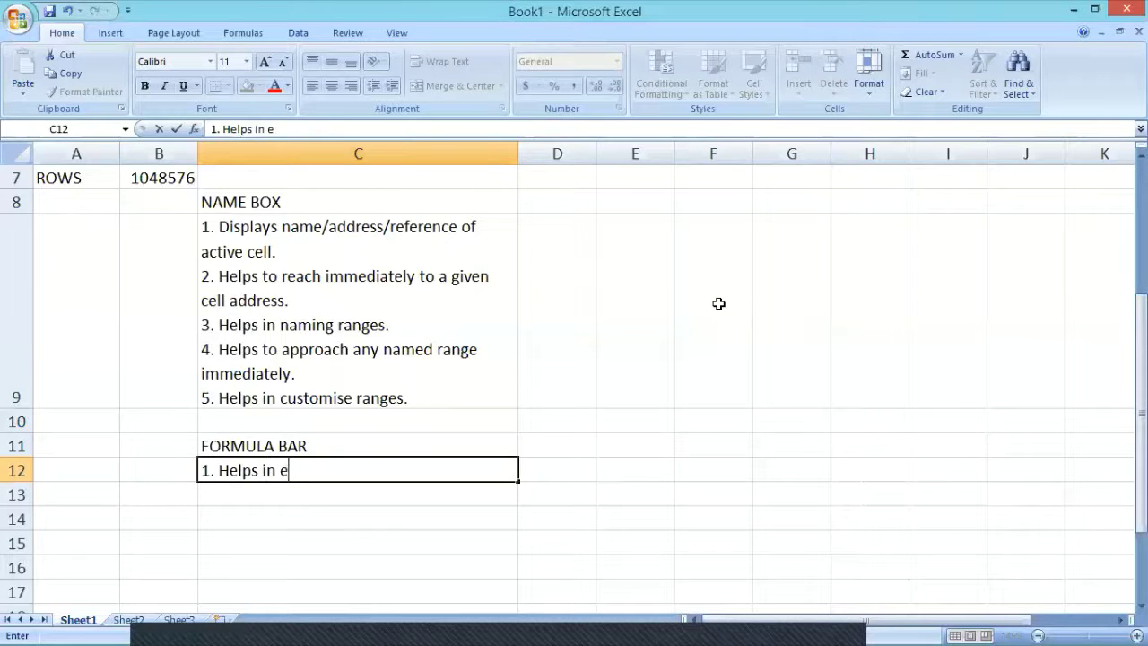
type("dic")
key("BackSpace")
type("t")
key("BackSpace")
key("BackSpace")
key("BackSpace")
key("BackSpace")
key("BackSpace")
key("BackSpace")
key("BackSpace")
key("BackSpace")
key("BackSpace")
key("BackSpace")
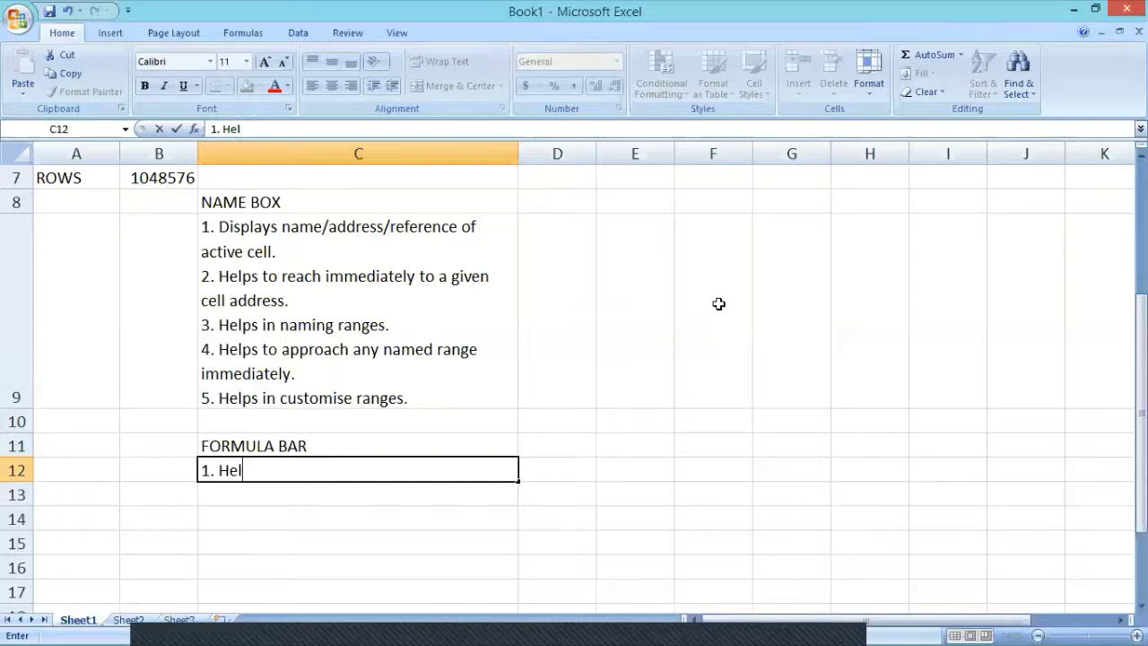
key("BackSpace")
key("BackSpace")
key("BackSpace")
Complete the first note in cell C12 as "1. Displays active cell contents.".
type("Dispa")
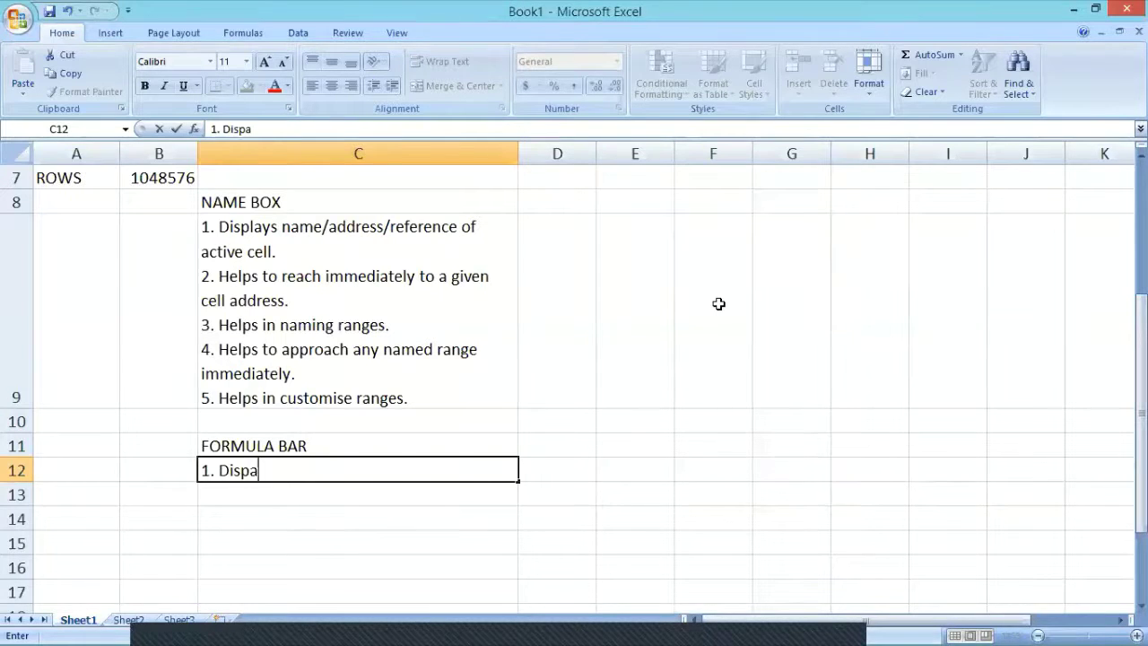
key("BackSpace")
type("lays act")
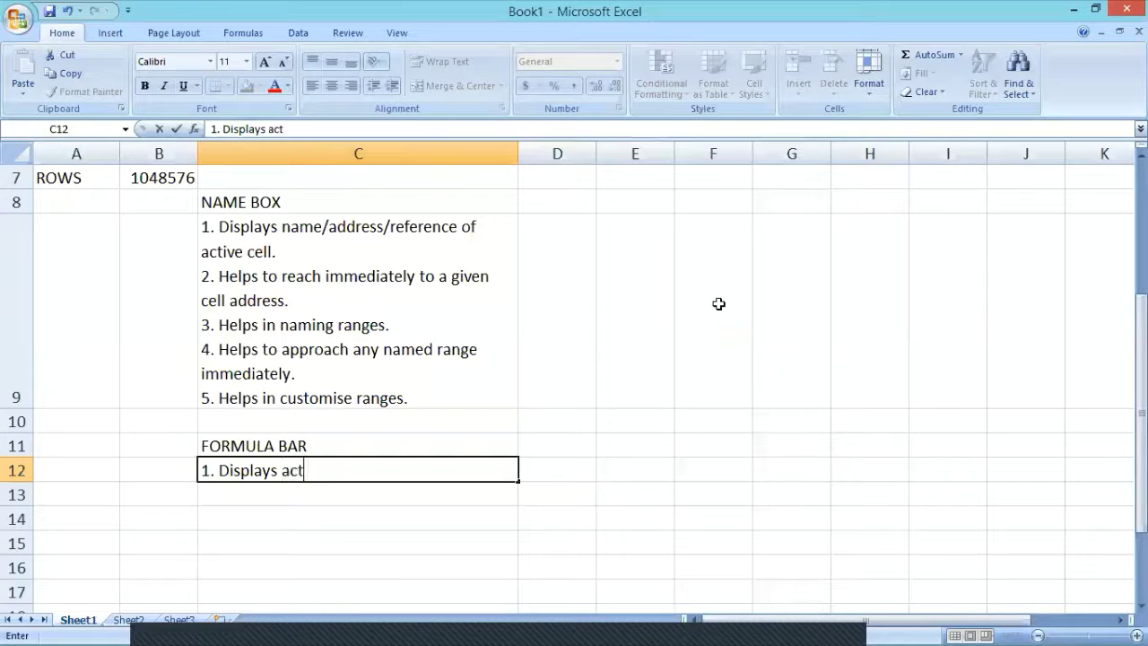
type("ive cell")
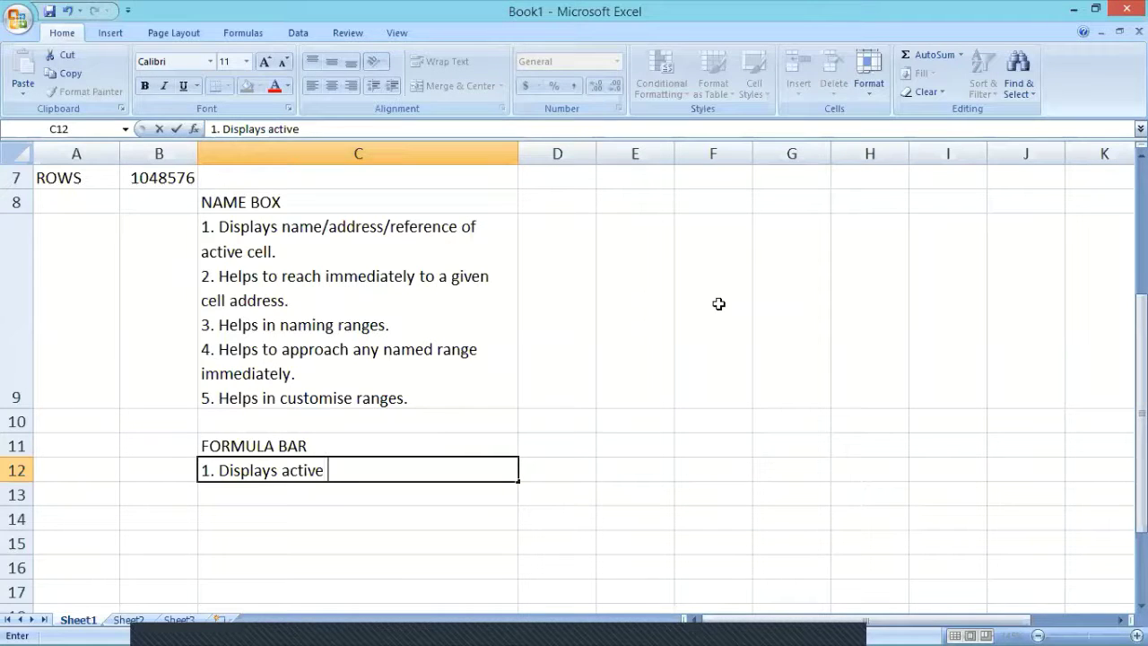
type(" cont")
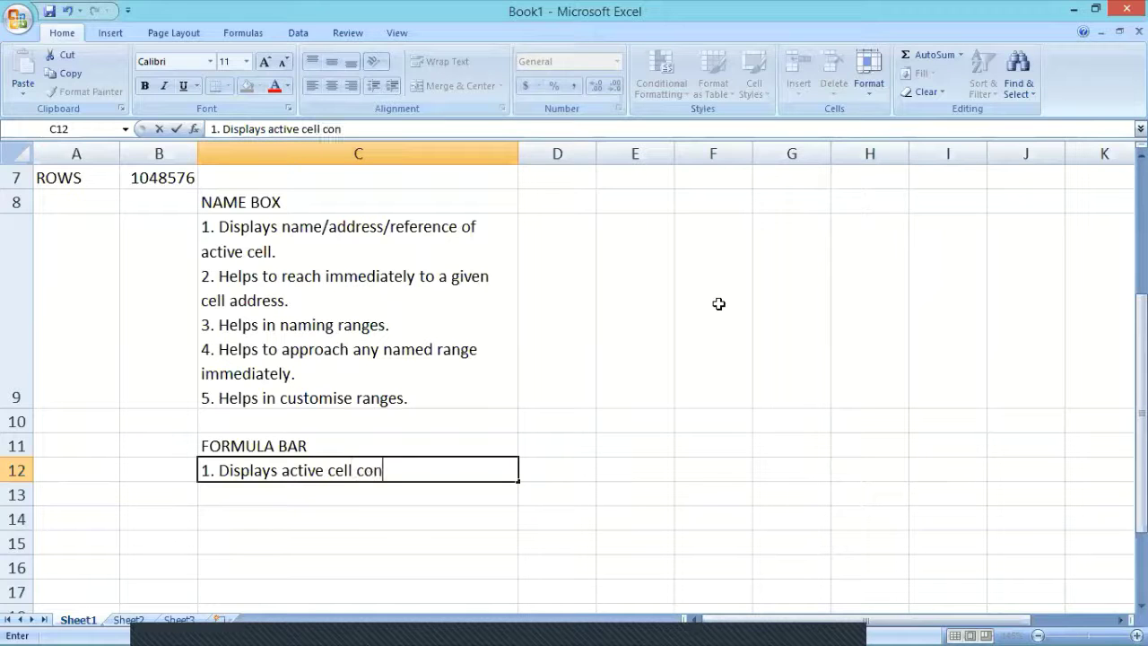
left_click(718, 303)
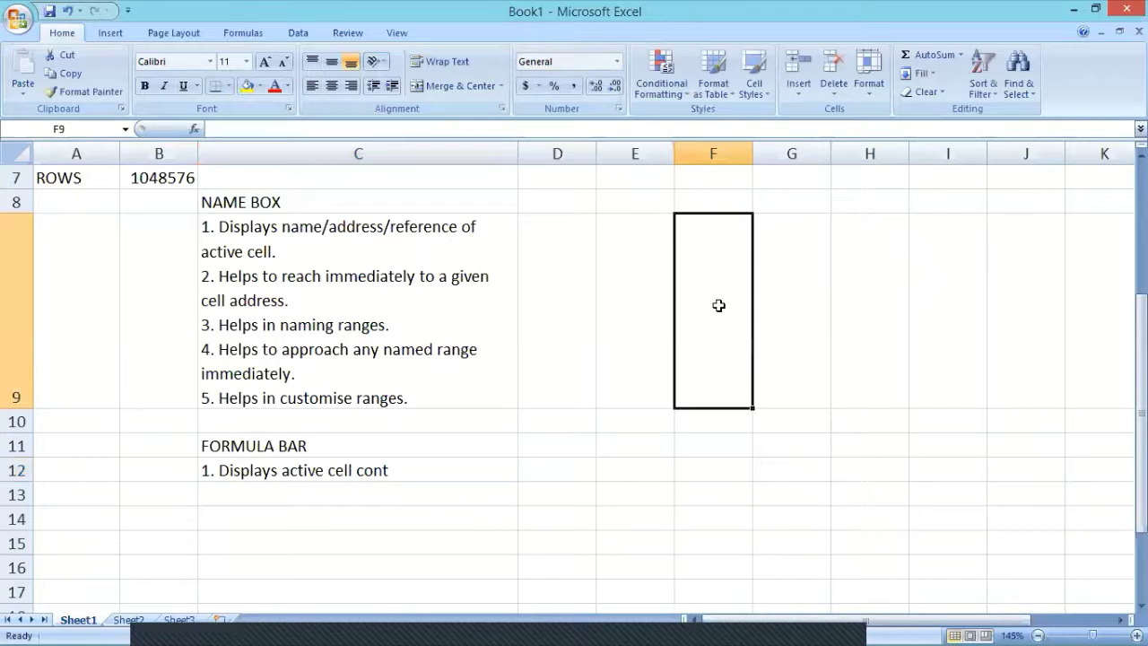
left_click(470, 466)
double_click(472, 467)
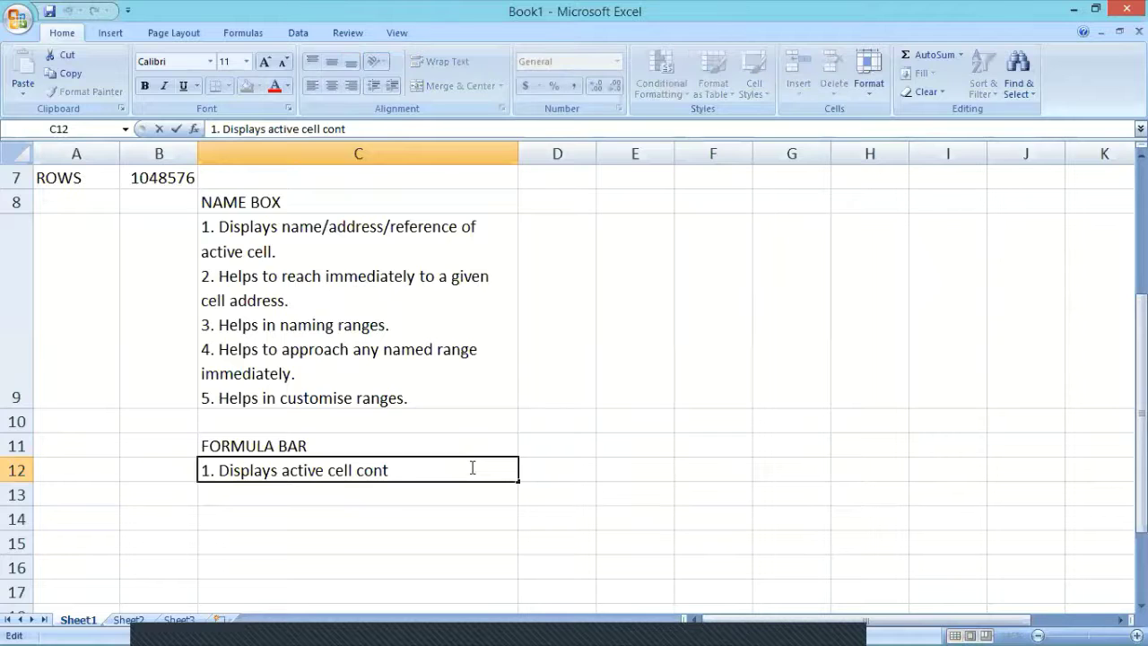
type("ents,")
key("BackSpace")
type(".")
Add the second line "2. Helps in editing cells directly." inside cell C12.
key("alt+Return")
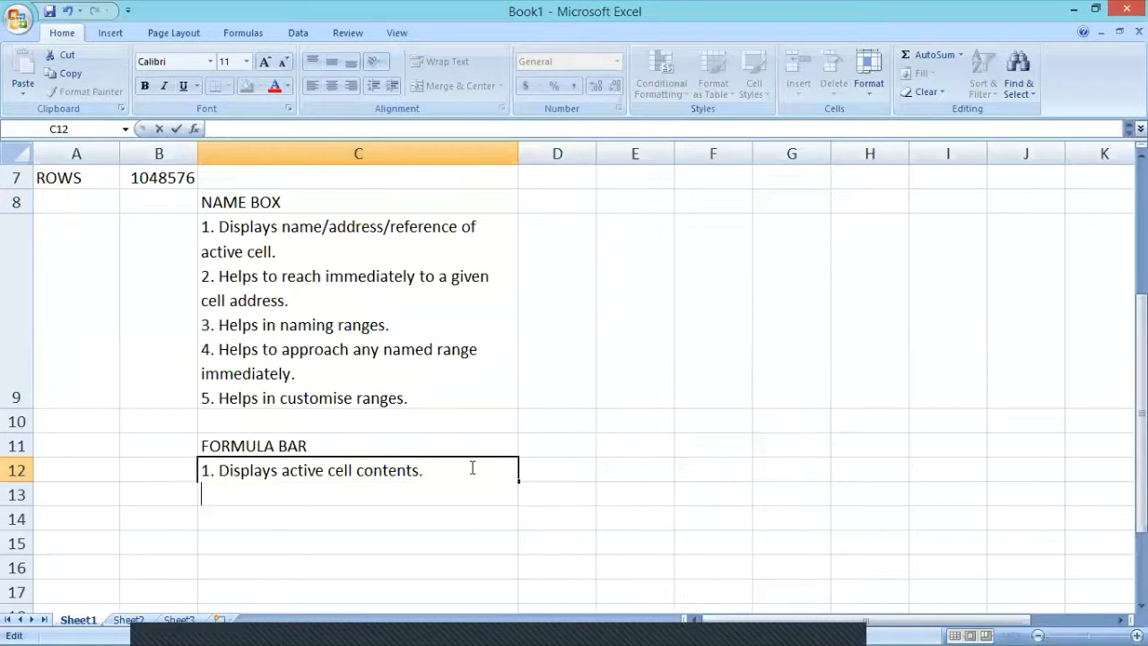
type("2. He")
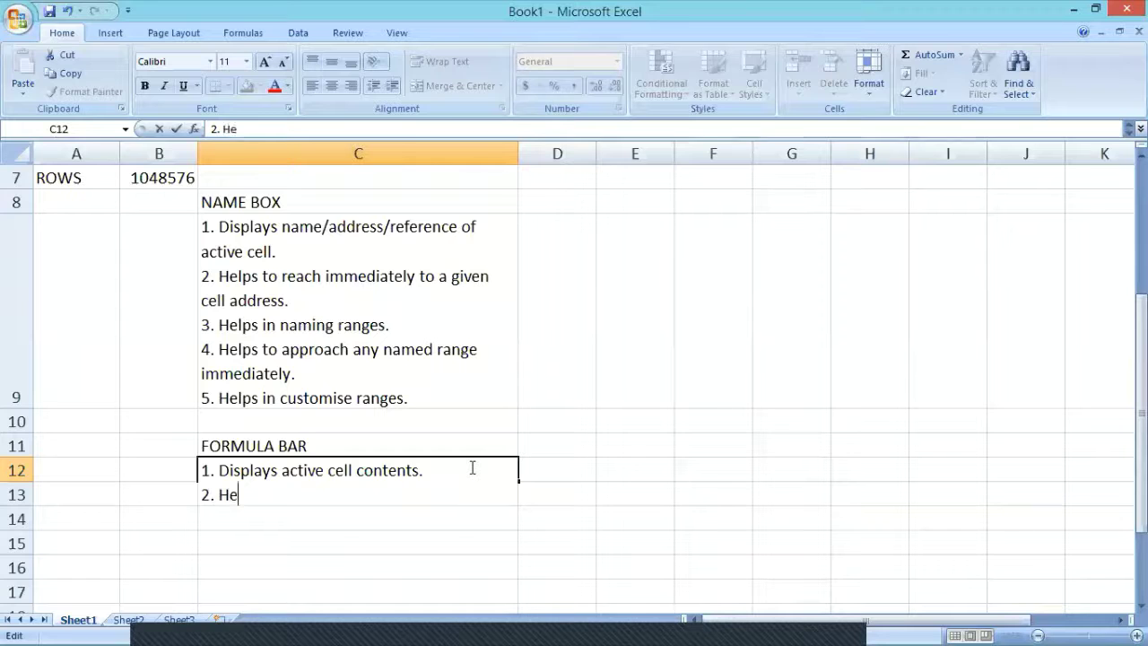
type("lps i")
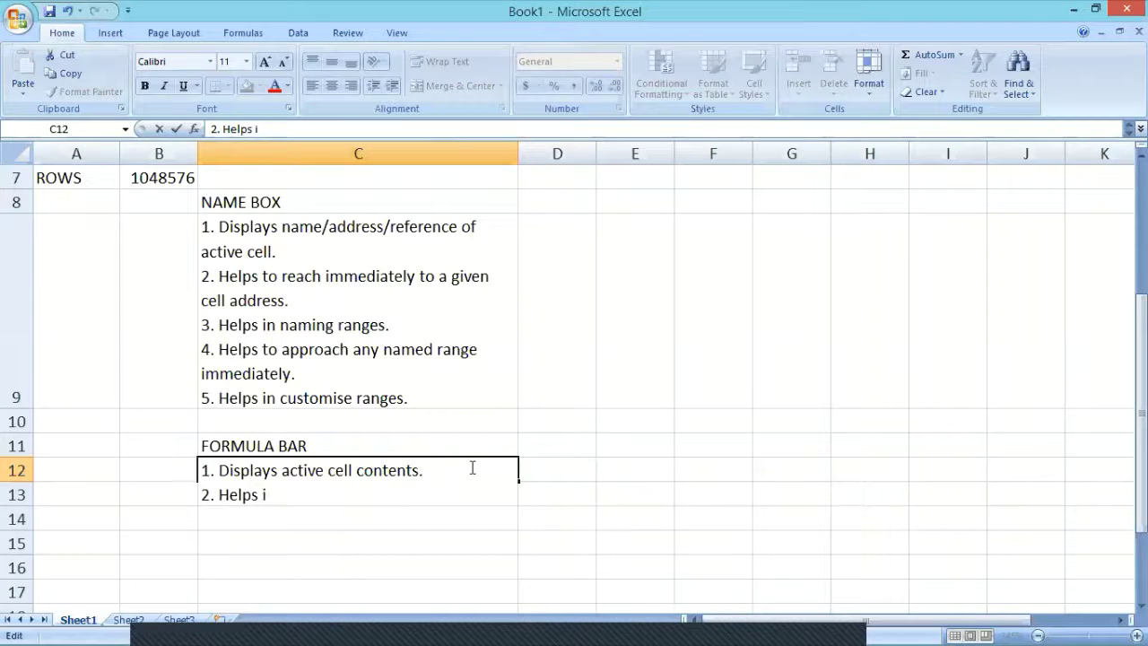
type("n edi")
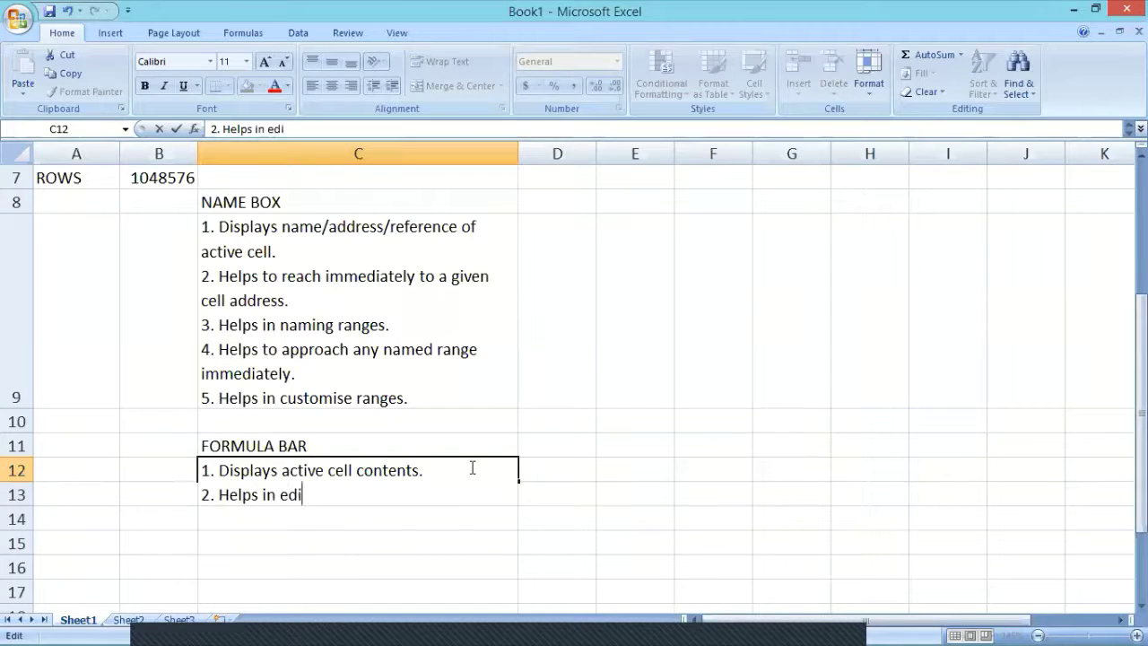
type("ting")
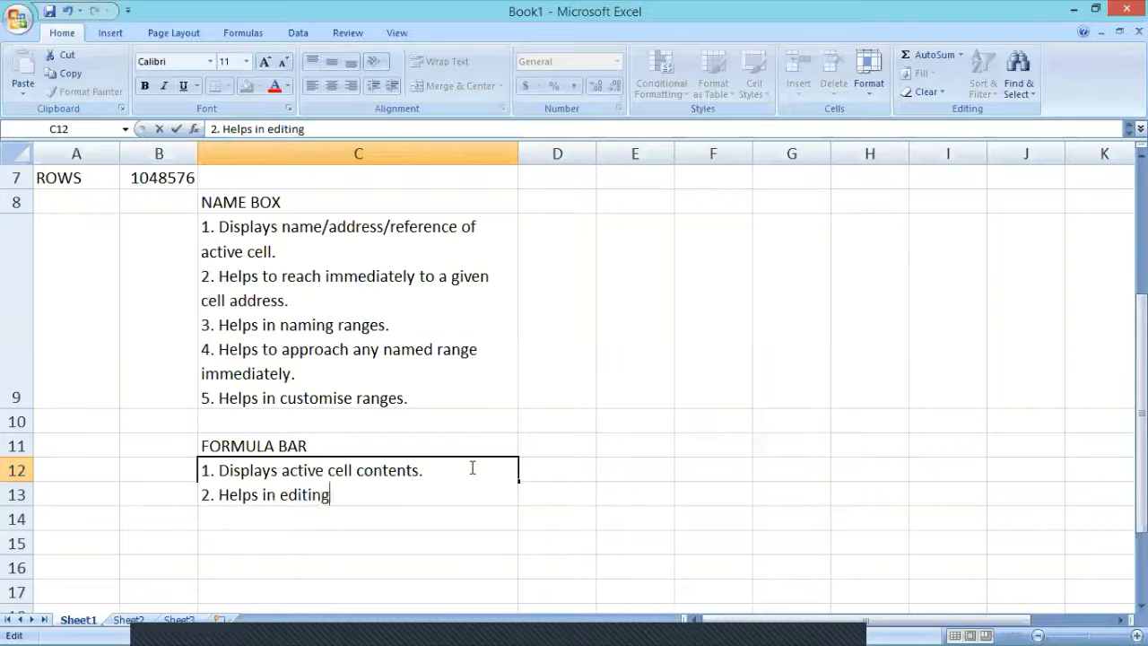
type(" cells")
type("d")
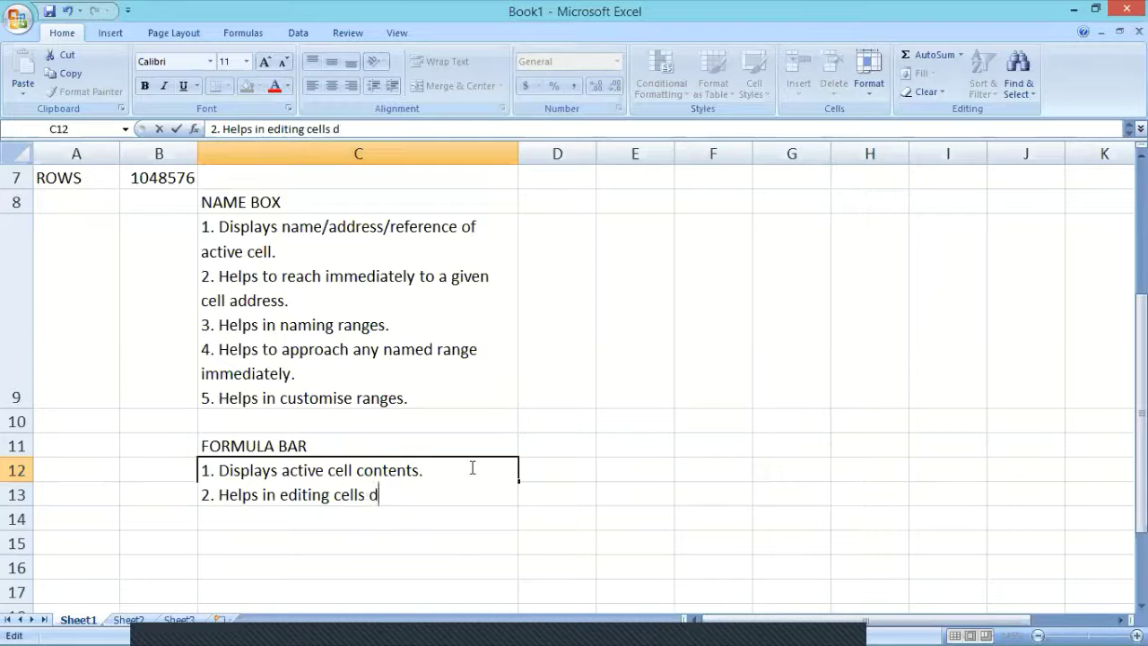
type("irectly.")
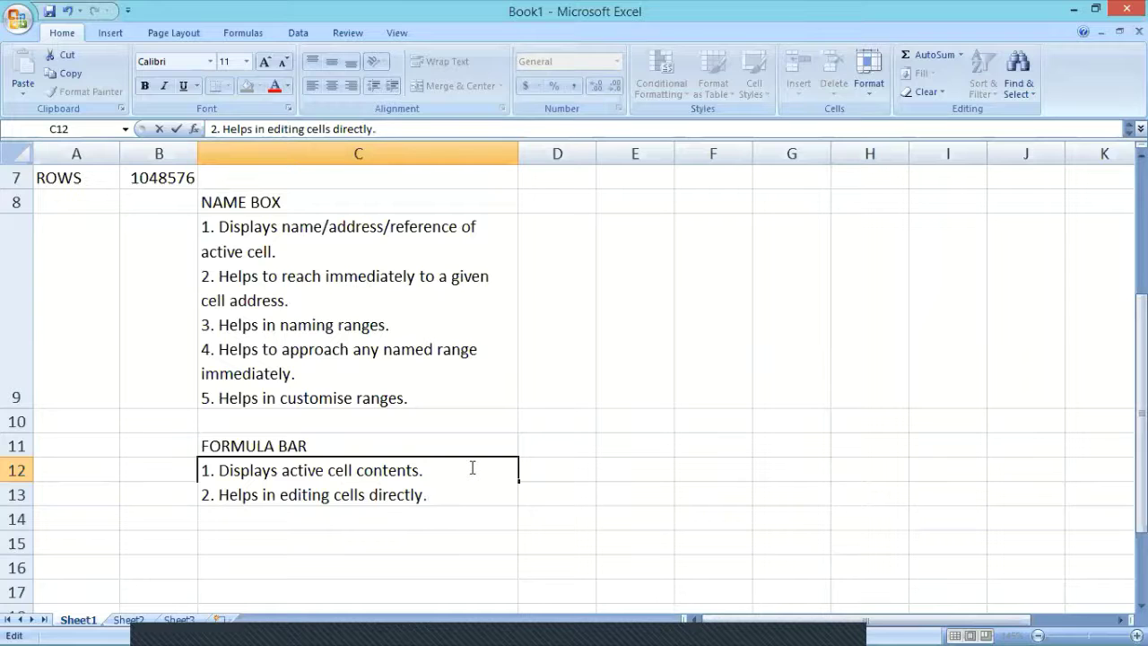
Add the third line "3. Displays cell formula/function." inside cell C12 and finish editing the cell.
key("alt+Return")
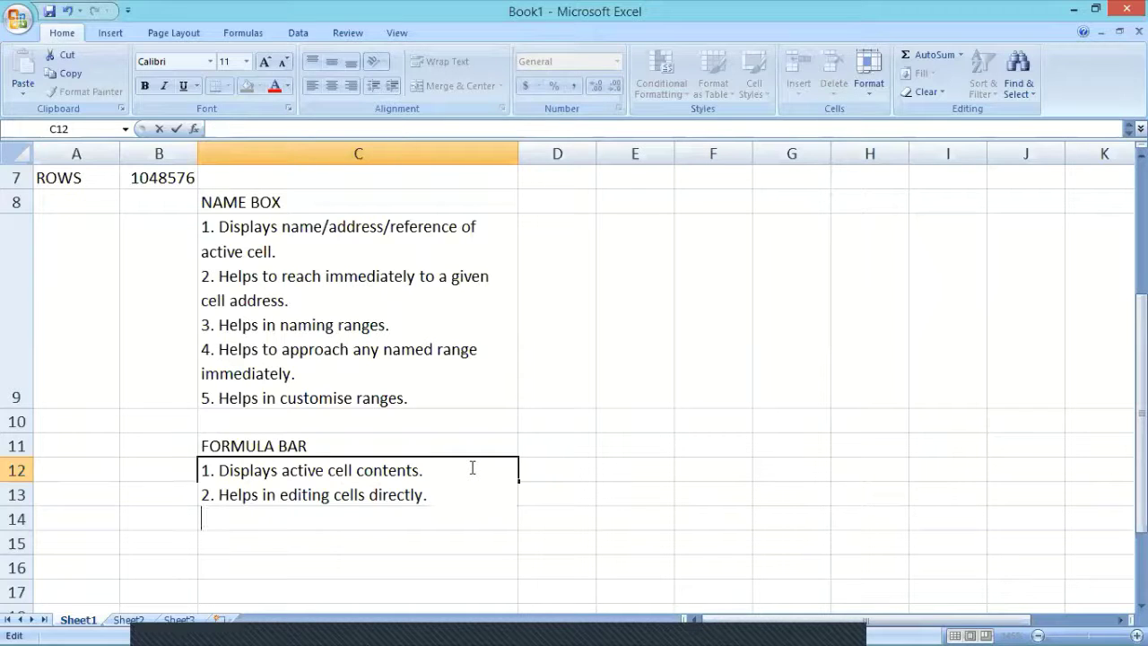
type("3. Hek")
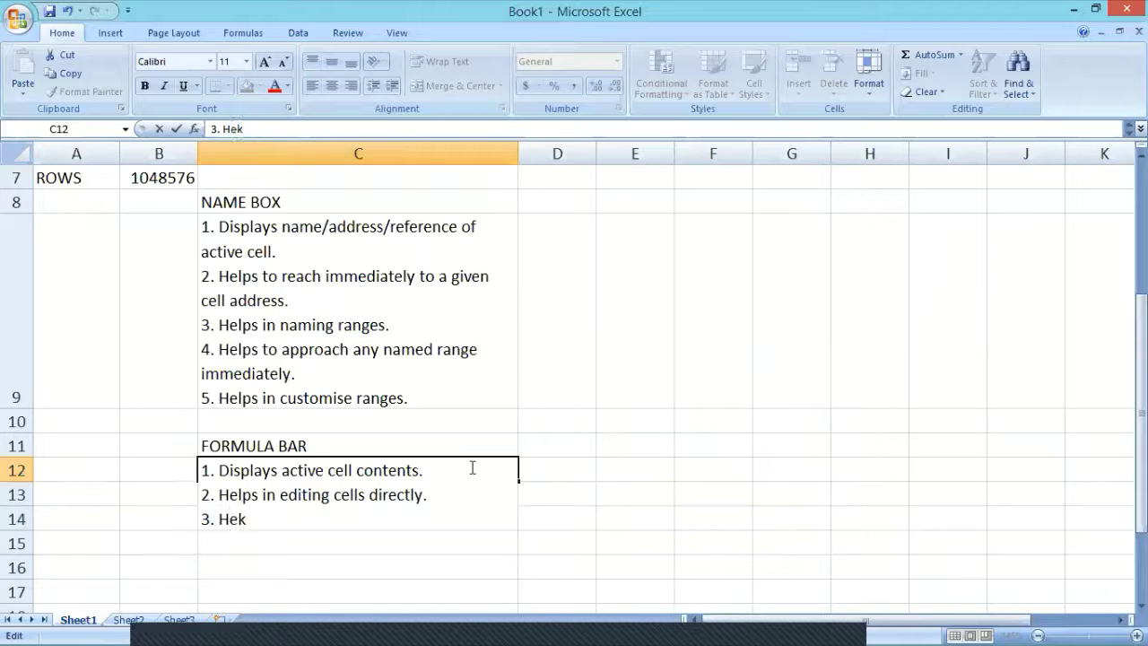
key("BackSpace")
key("BackSpace")
key("BackSpace")
type("Displays cell")
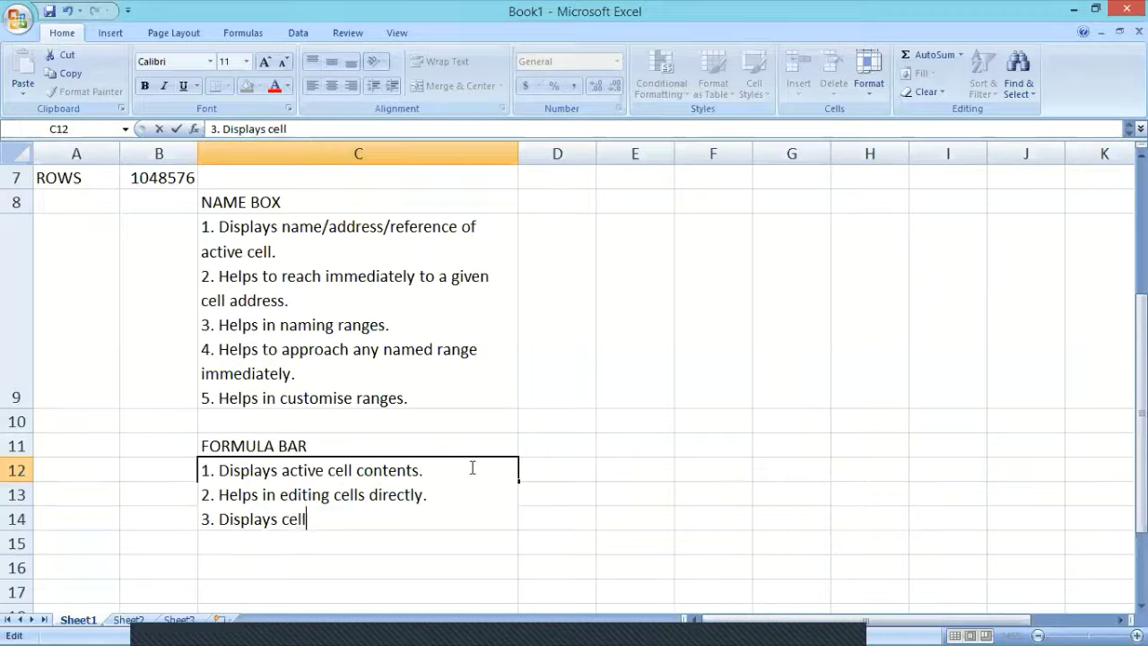
type(" formula/f")
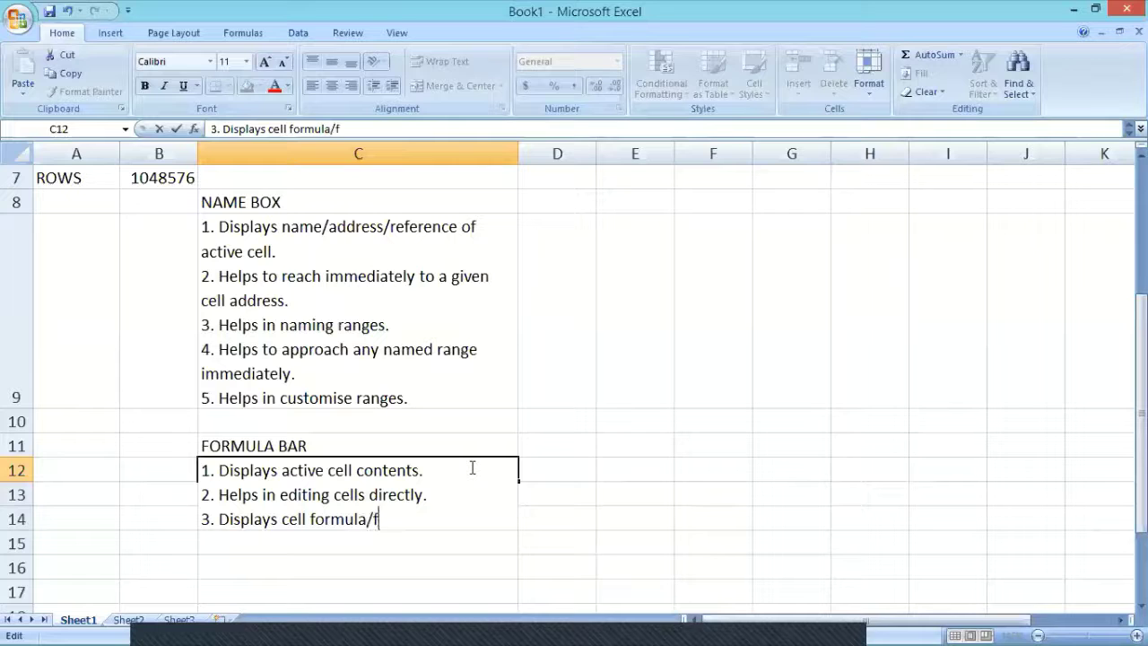
type("unction")
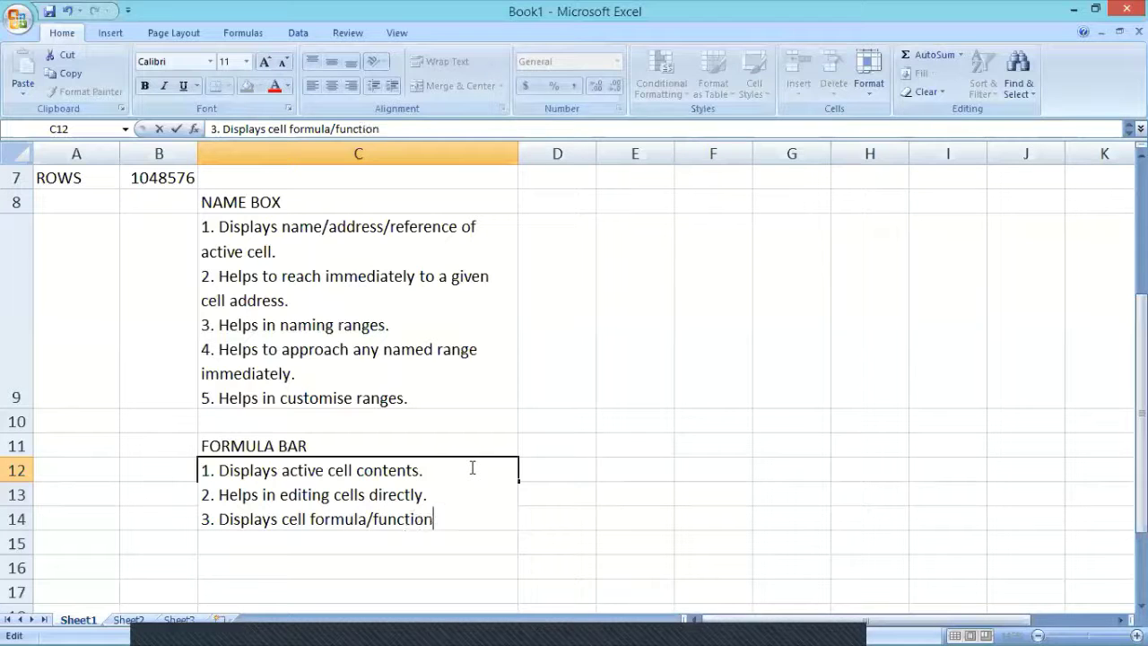
type(".")
key("Return")
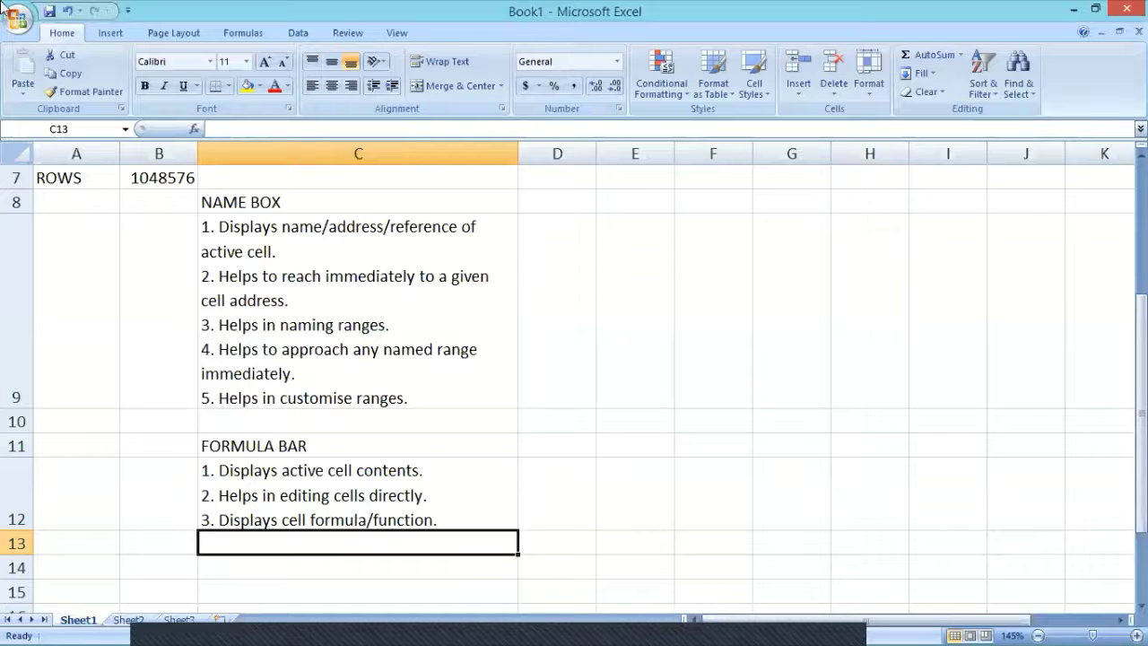
Enter the label "Insert Function" in cell D7.
scroll(175, 158, "up", 2)
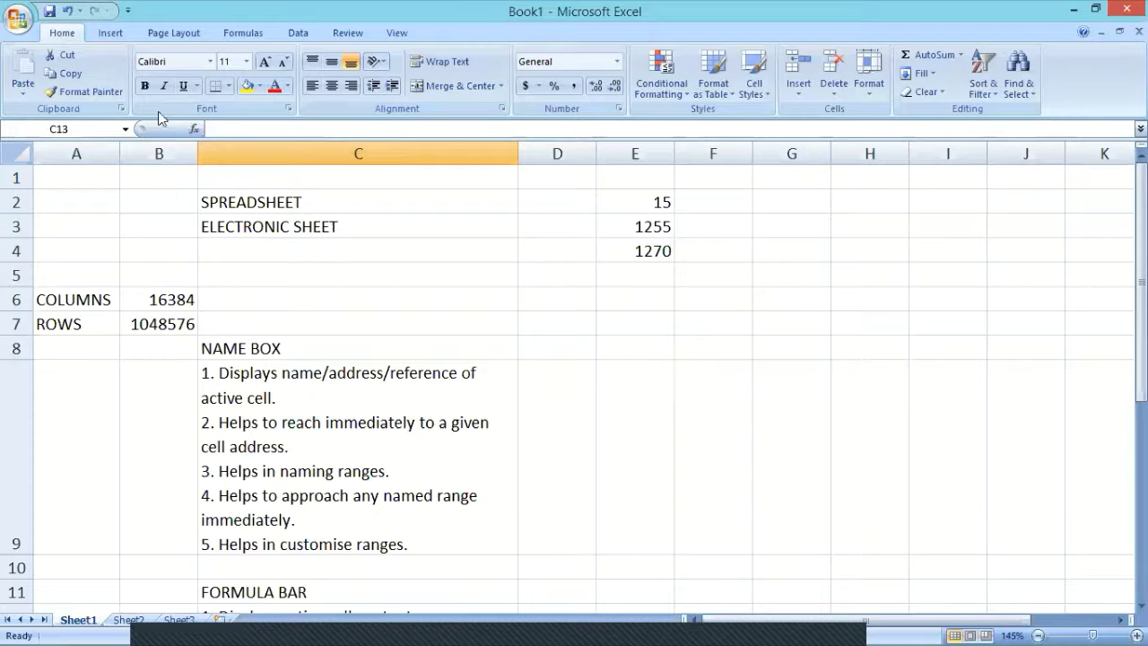
left_click(592, 323)
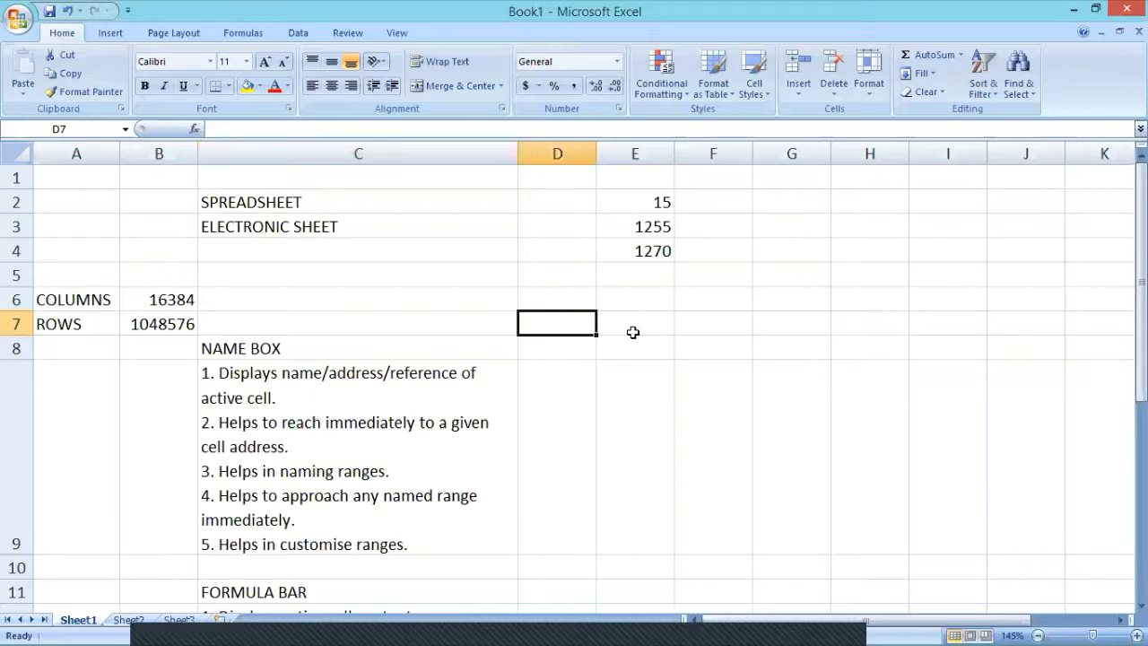
type("Inser")
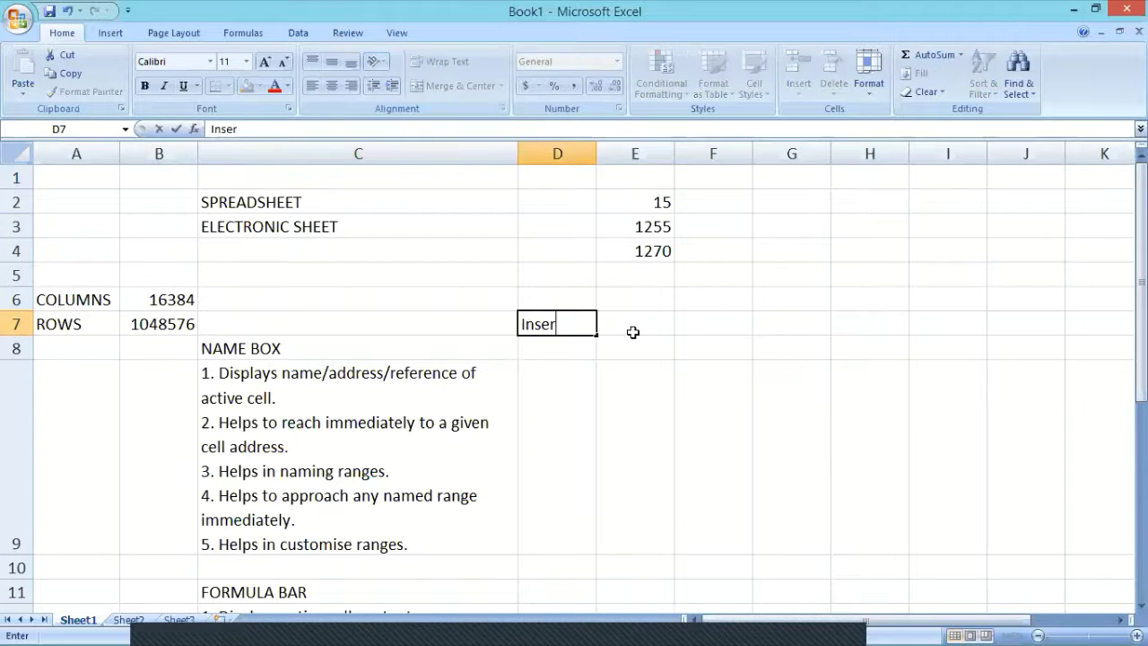
type("t Function")
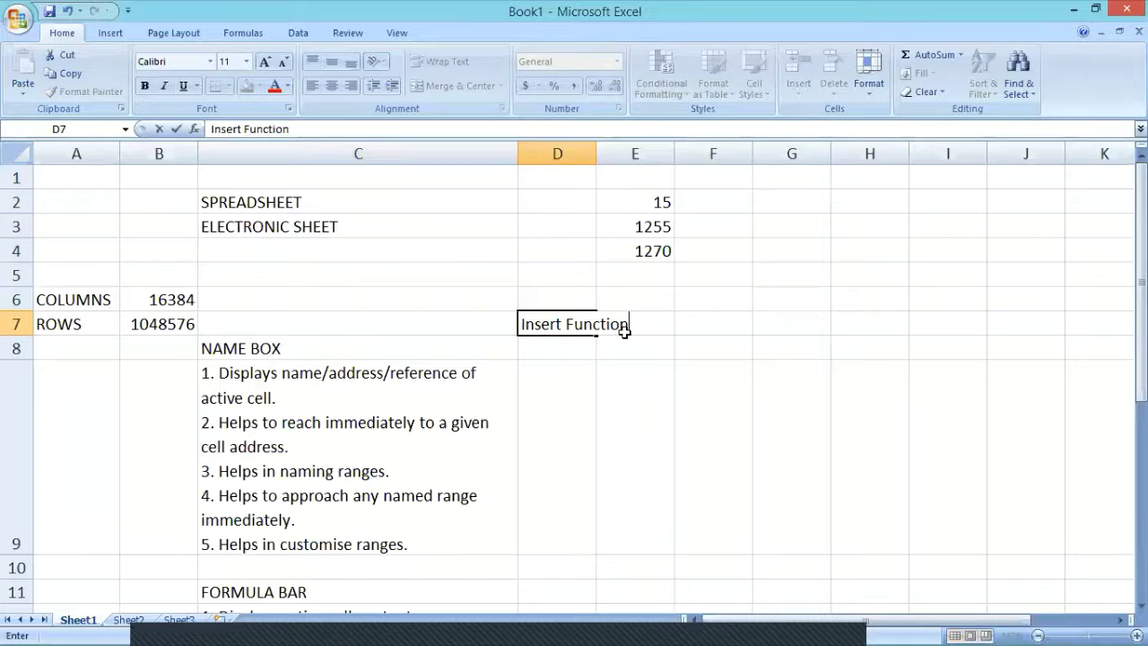
key("Return")
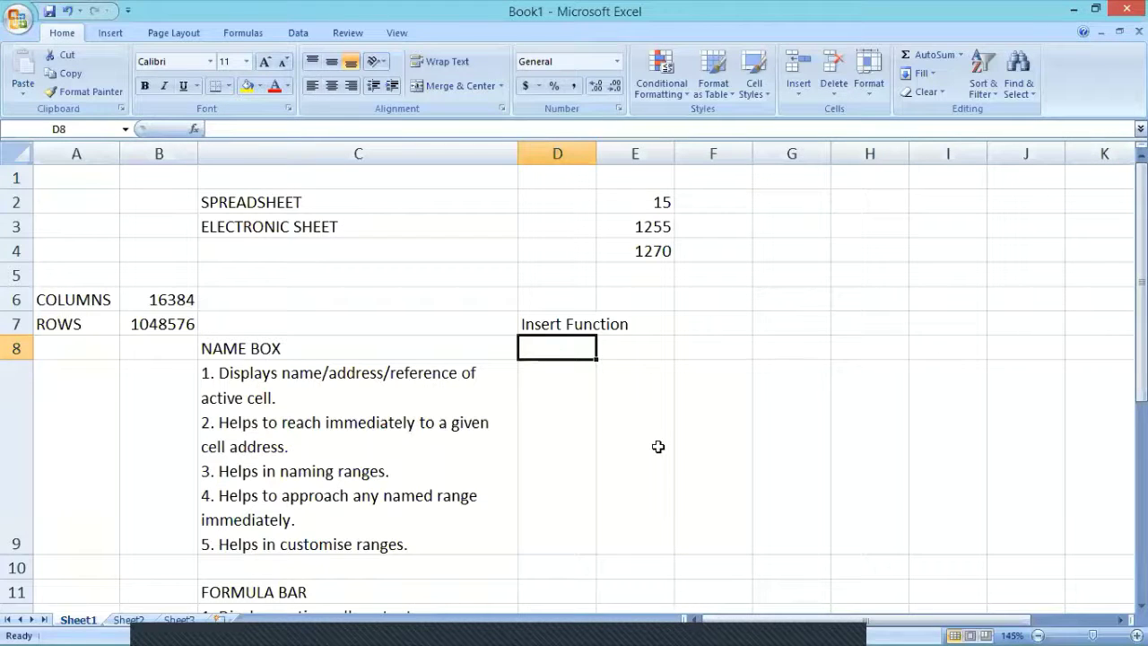
type("ddff")
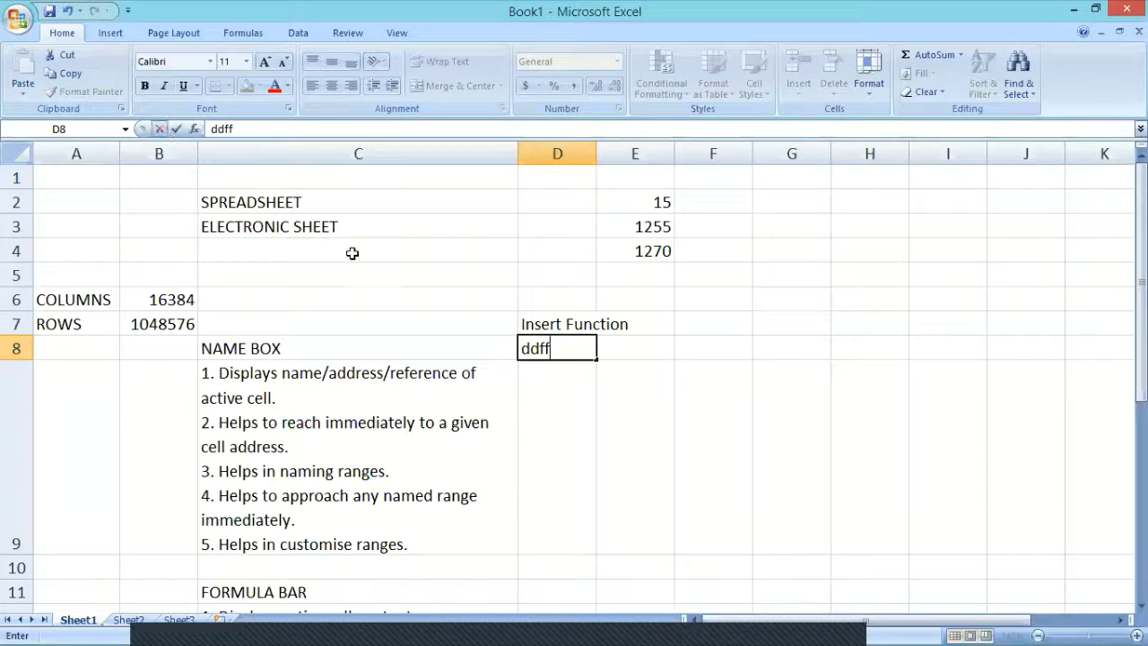
key("BackSpace")
key("BackSpace")
key("BackSpace")
key("BackSpace")
type("ti")
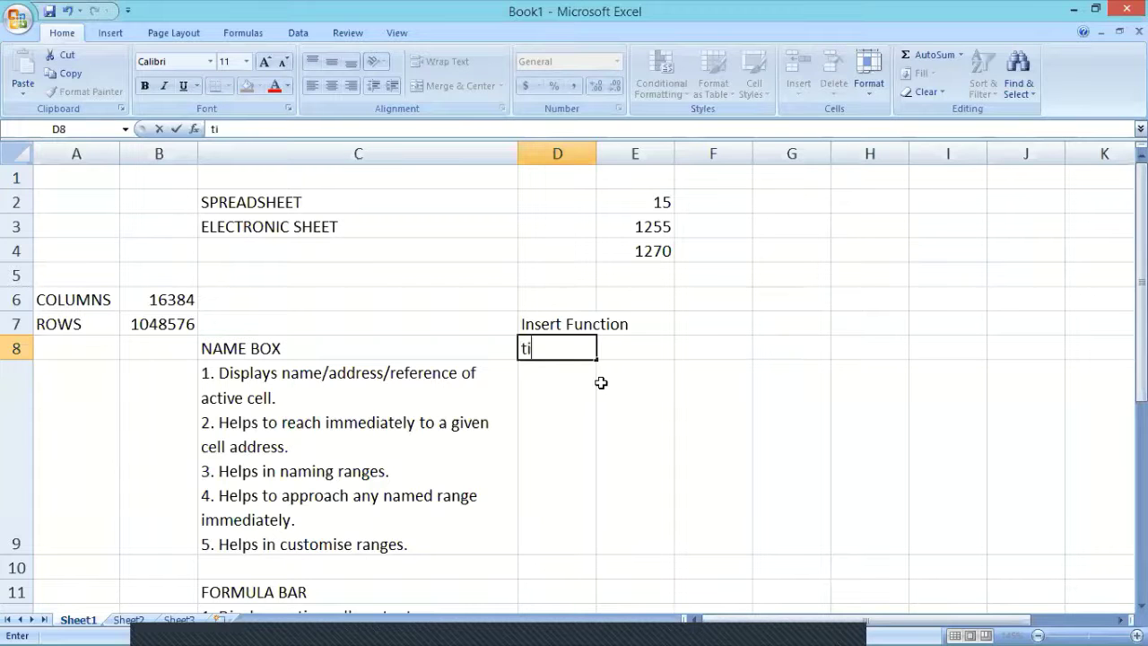
type("ck")
key("BackSpace")
key("BackSpace")
key("BackSpace")
key("BackSpace")
Enter the labels "Tick" in cell F7 and "Cross" in cell G7.
left_click(693, 323)
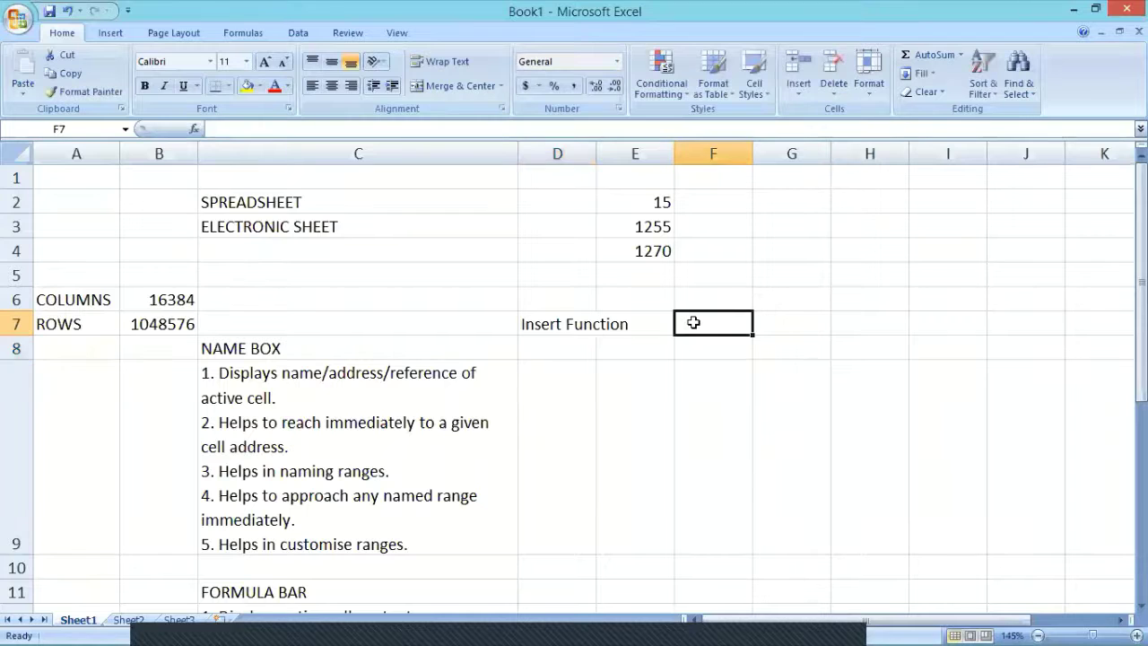
type("Tick")
key("Tab")
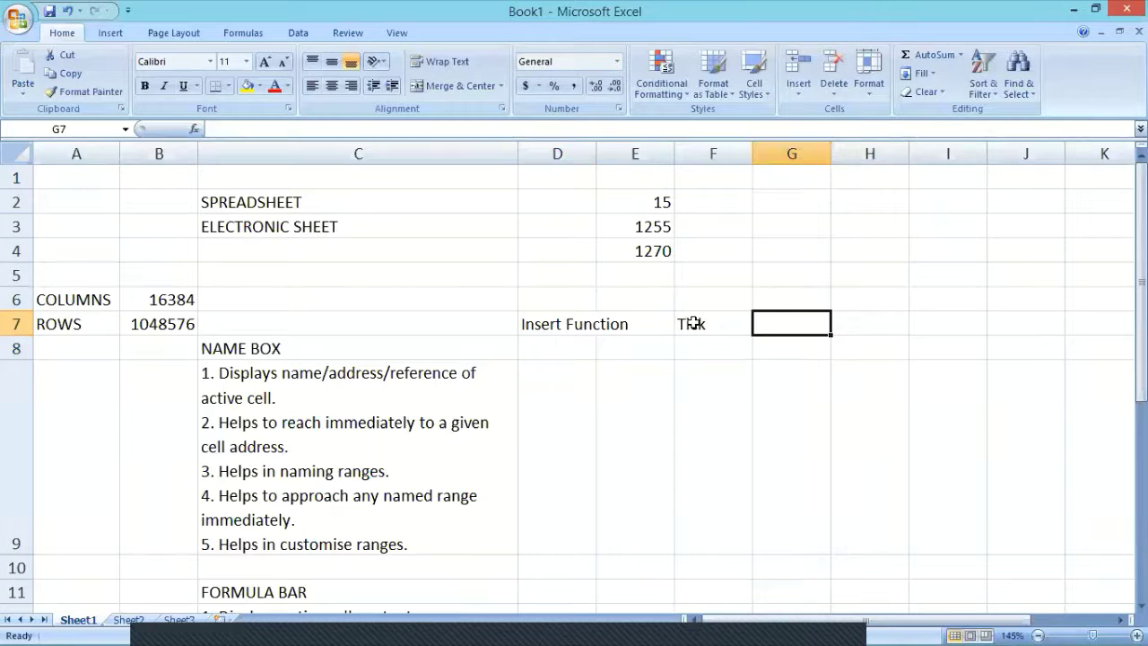
type("Cross")
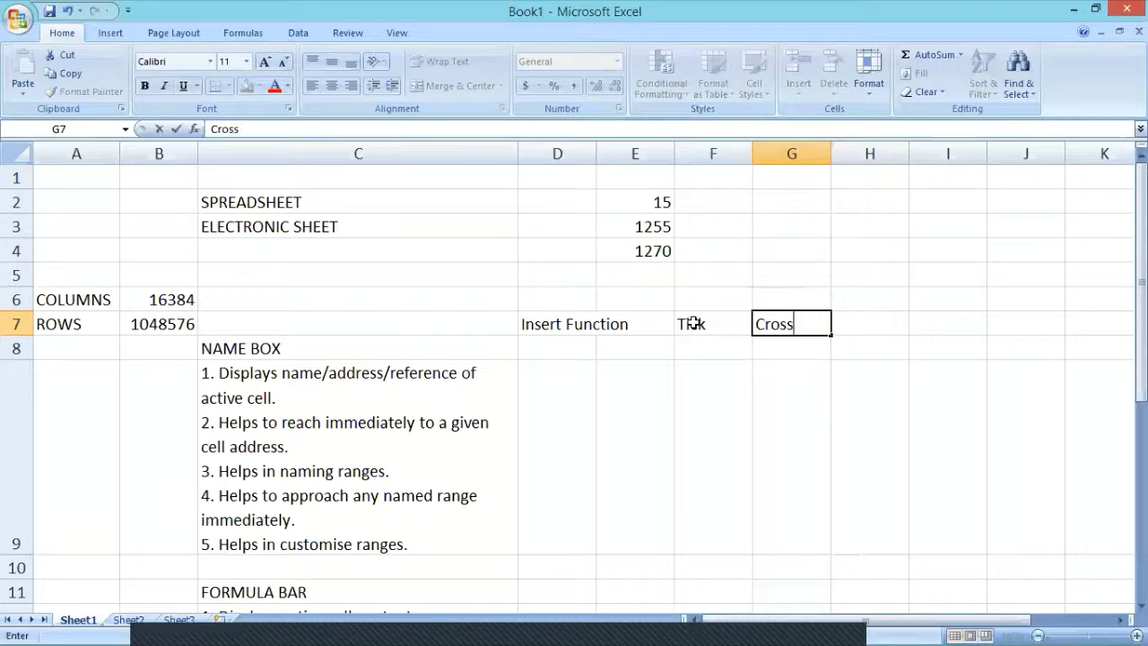
key("Return")
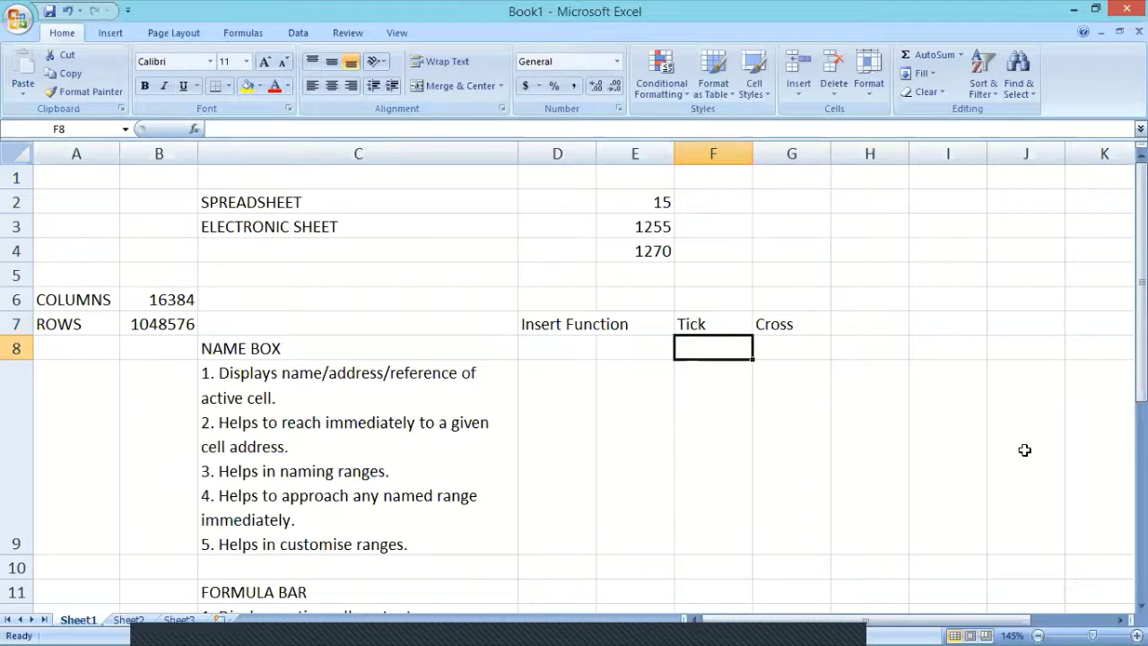
Enter "Enter" in cell F8 below Tick and "Cancel" in cell G8 below Cross.
type("Ent")
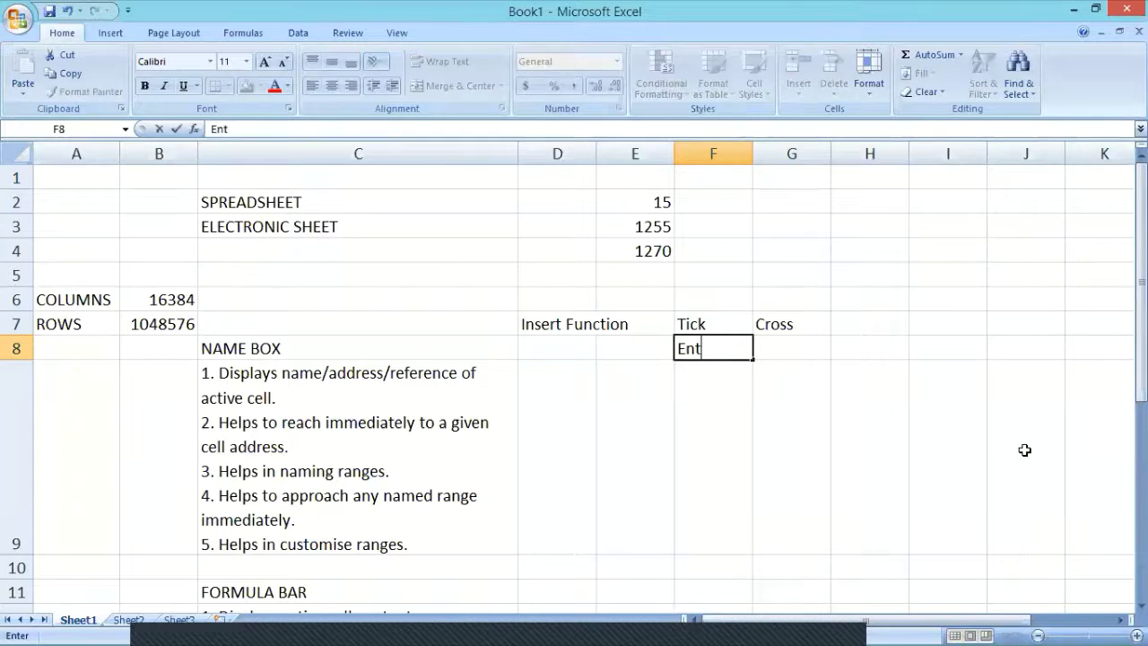
type("er")
key("Tab")
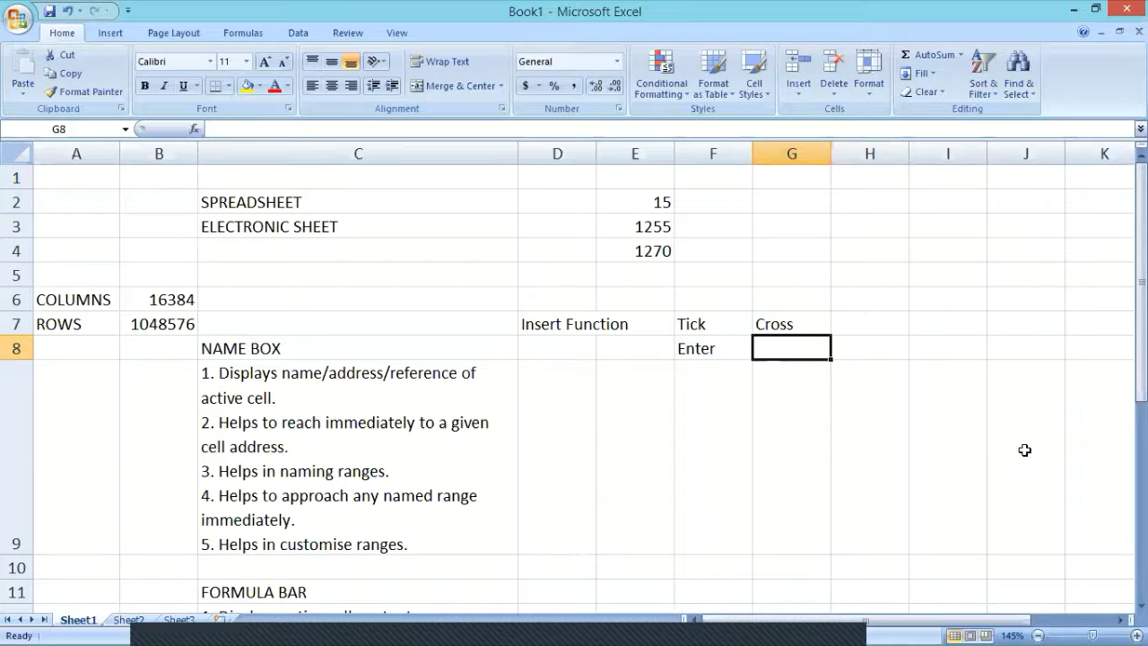
type("d")
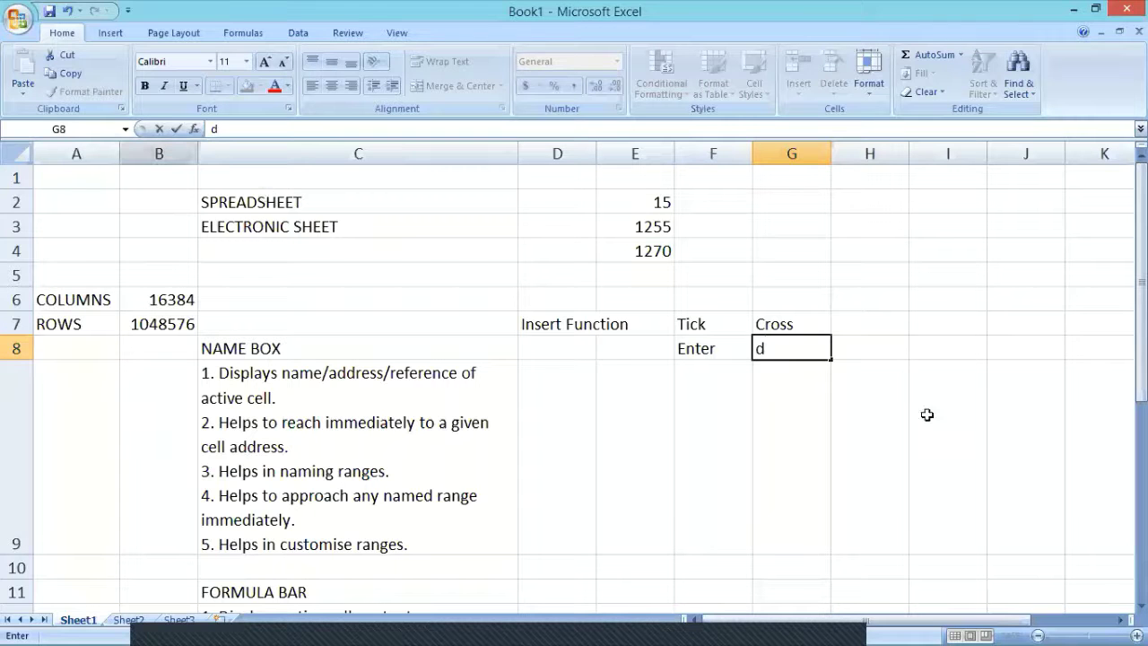
key("BackSpace")
type("C")
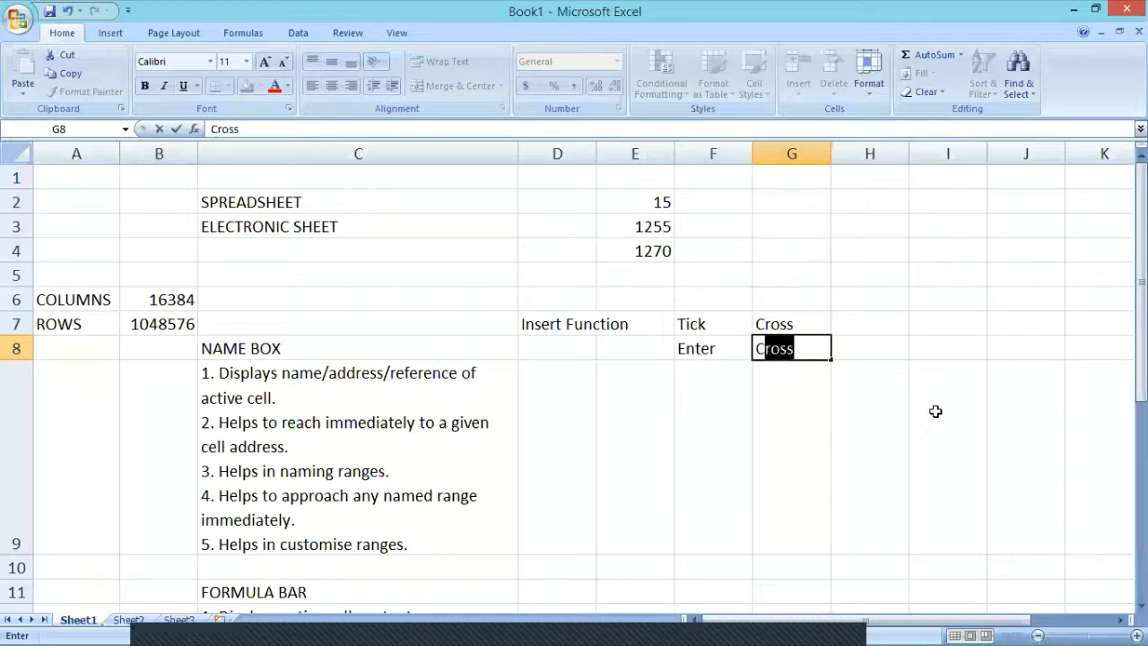
type("ancel")
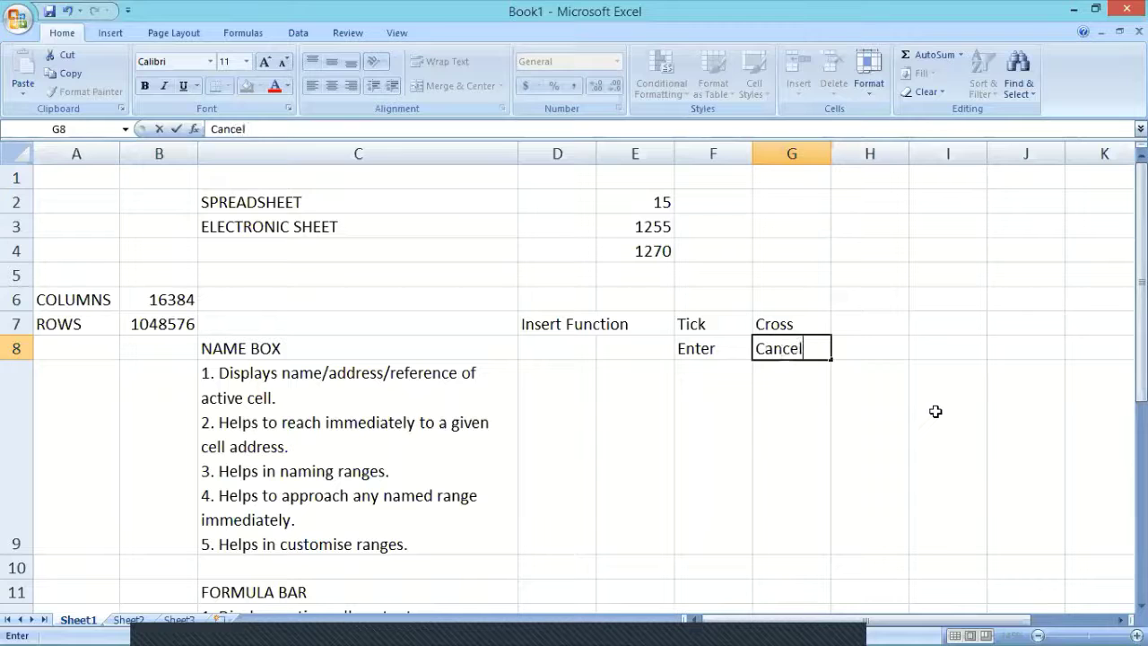
key("Return")
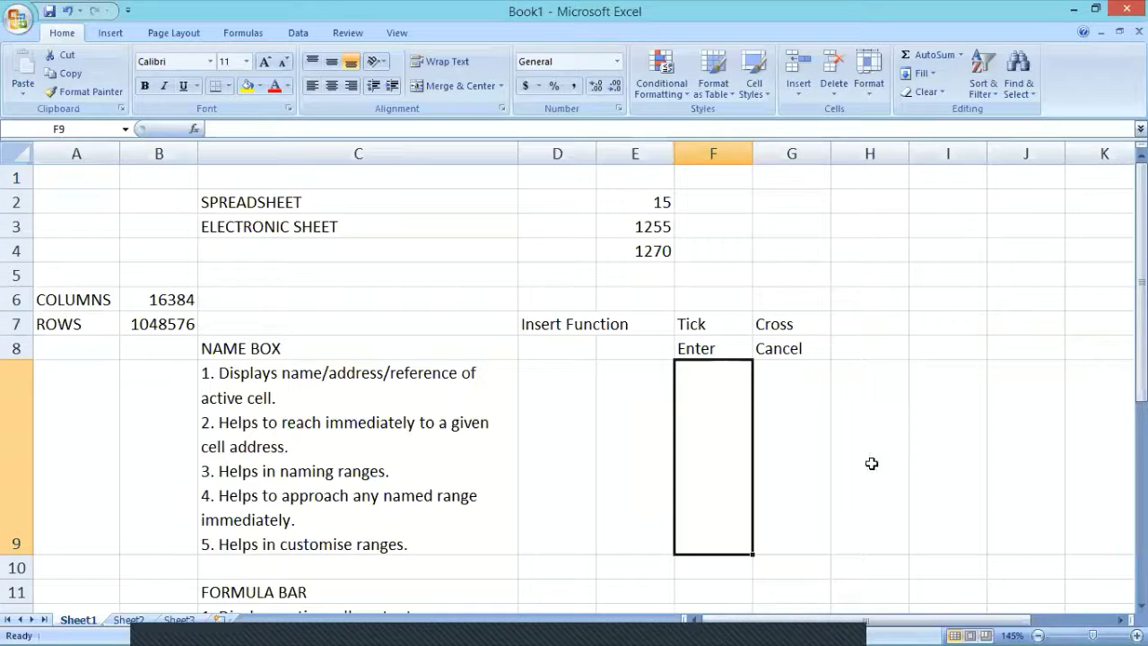
scroll(872, 454, "down", 4)
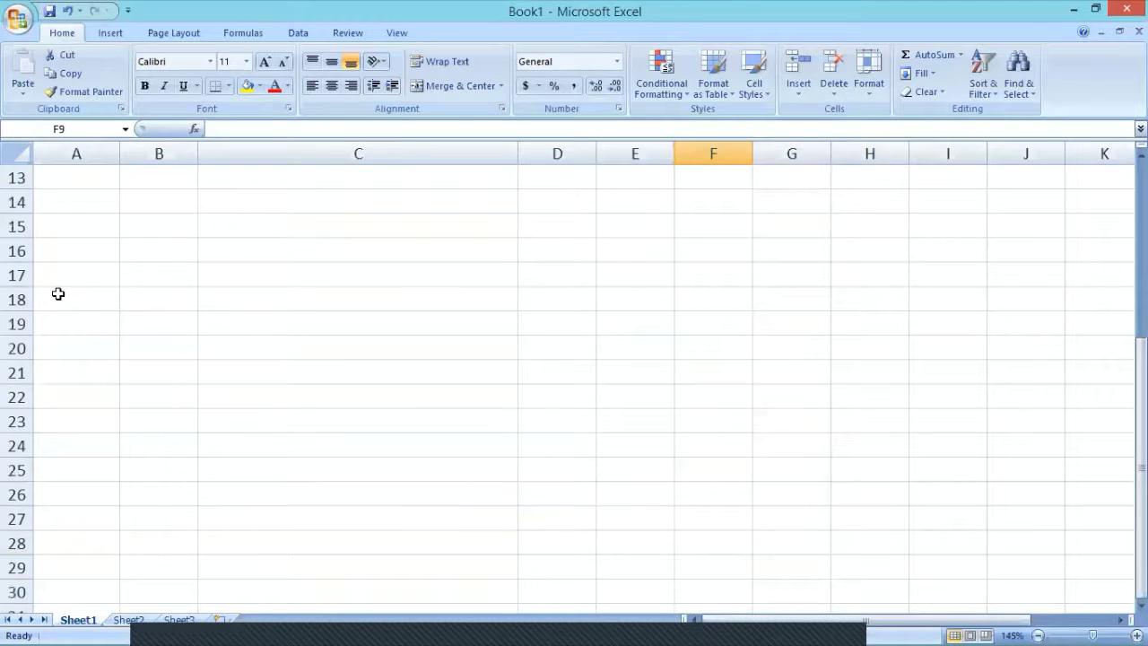
scroll(299, 278, "down", 2)
scroll(301, 269, "up", 3)
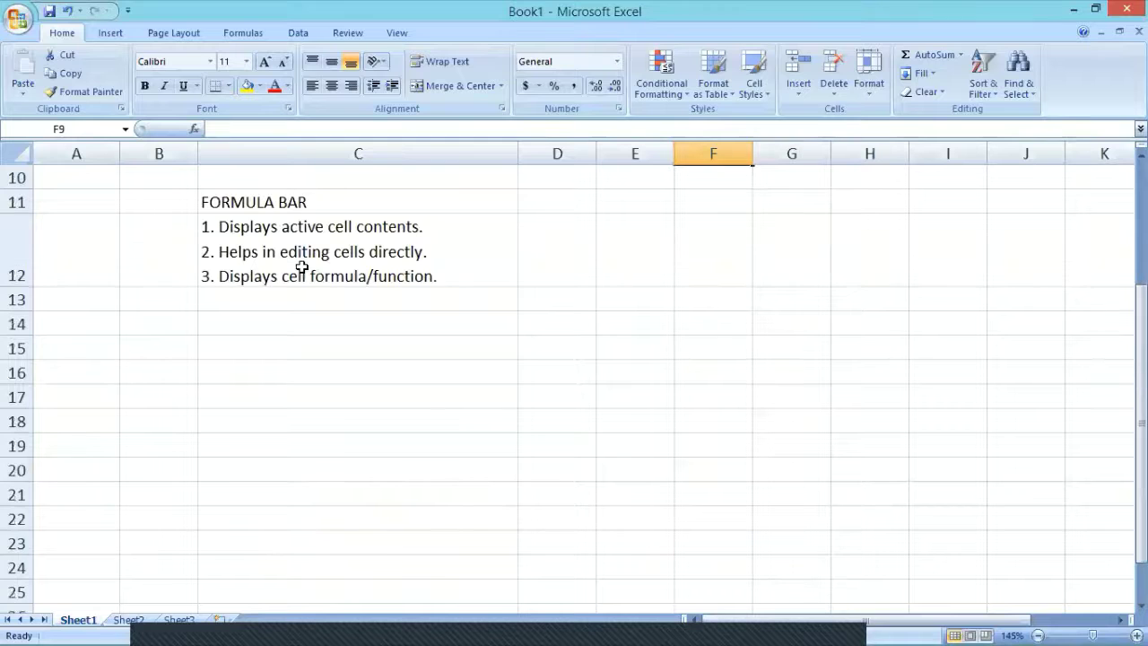
scroll(305, 264, "up", 2)
scroll(306, 261, "up", 1)
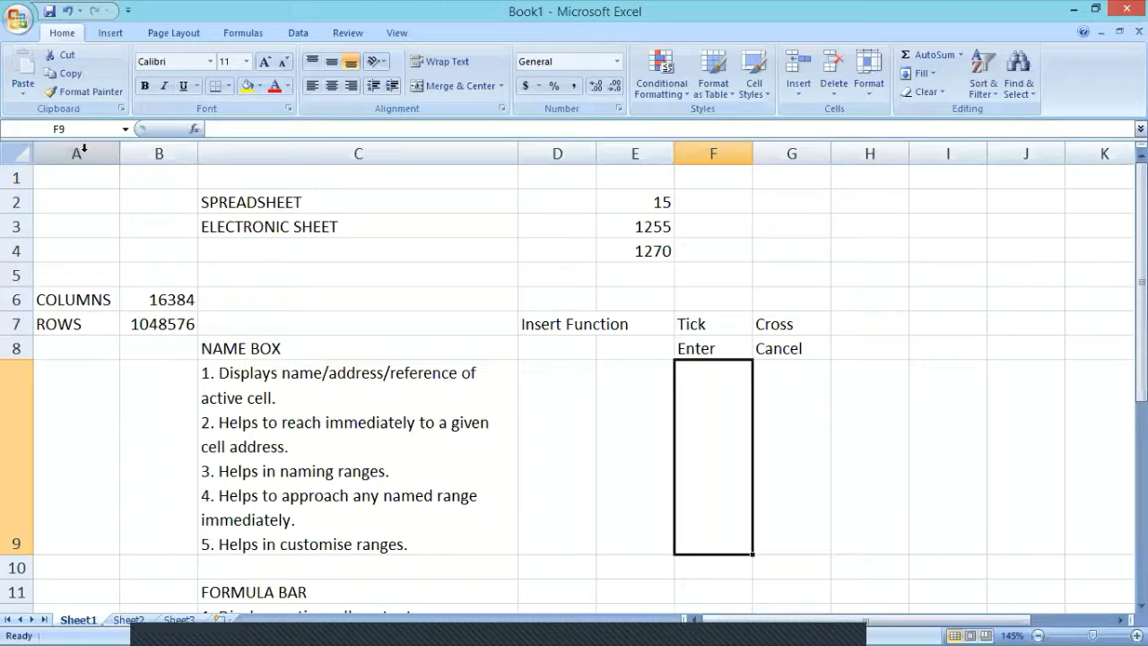
Select the whole of column A, examine how far the selection extends down the rows, and deselect it at cell C4.
left_click(84, 149)
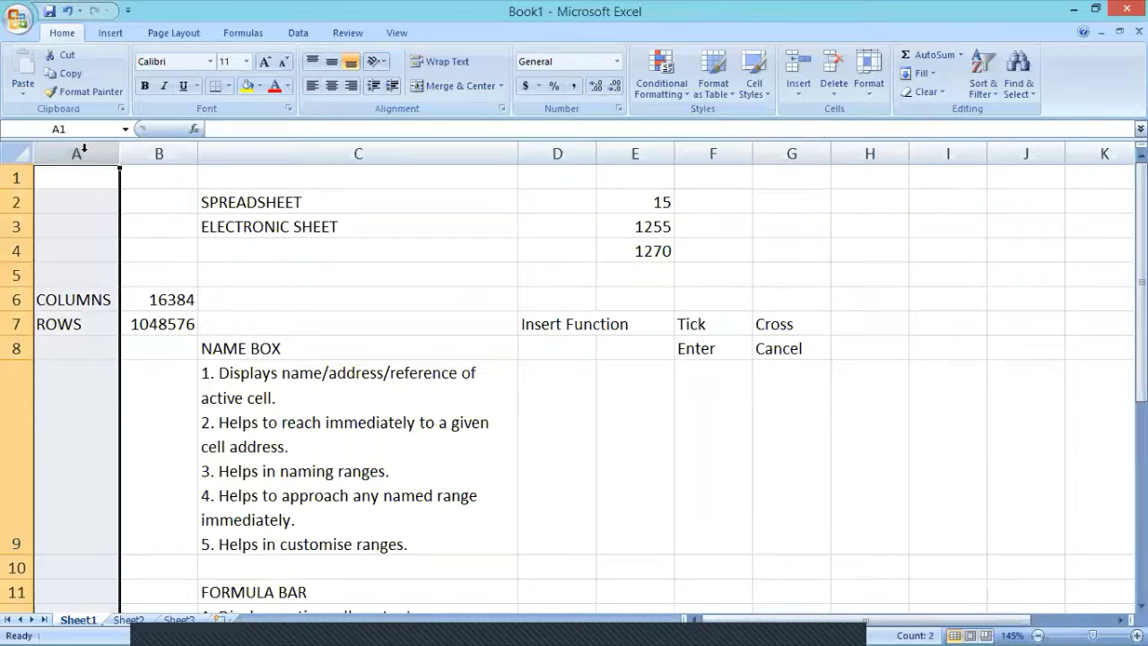
scroll(295, 246, "down", 11)
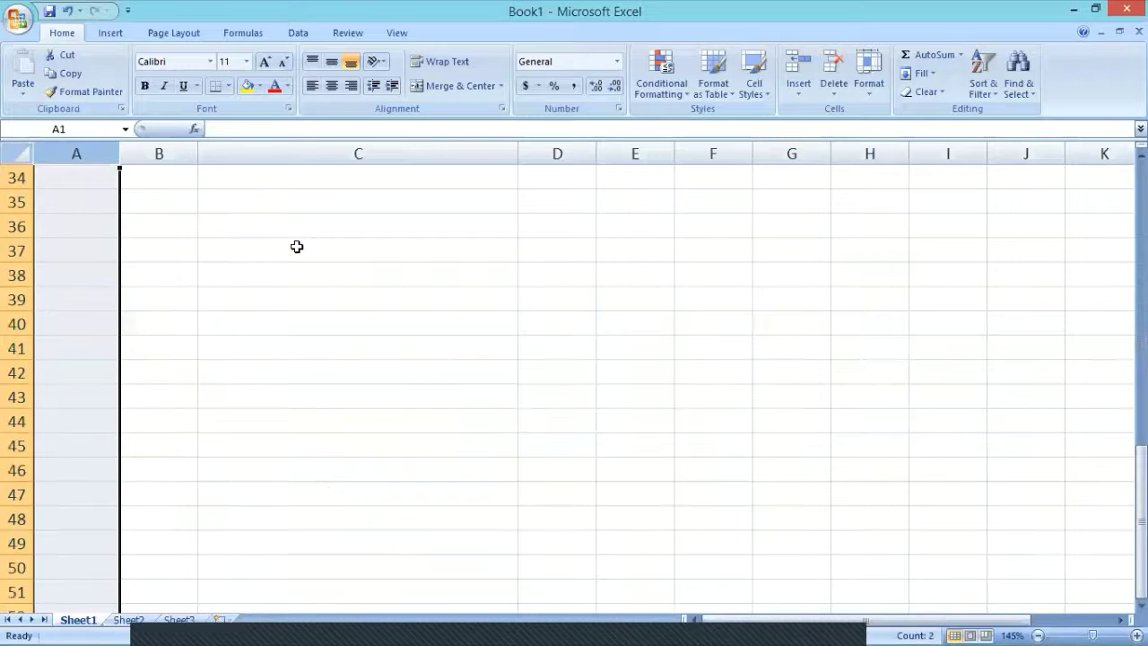
scroll(295, 247, "up", 7)
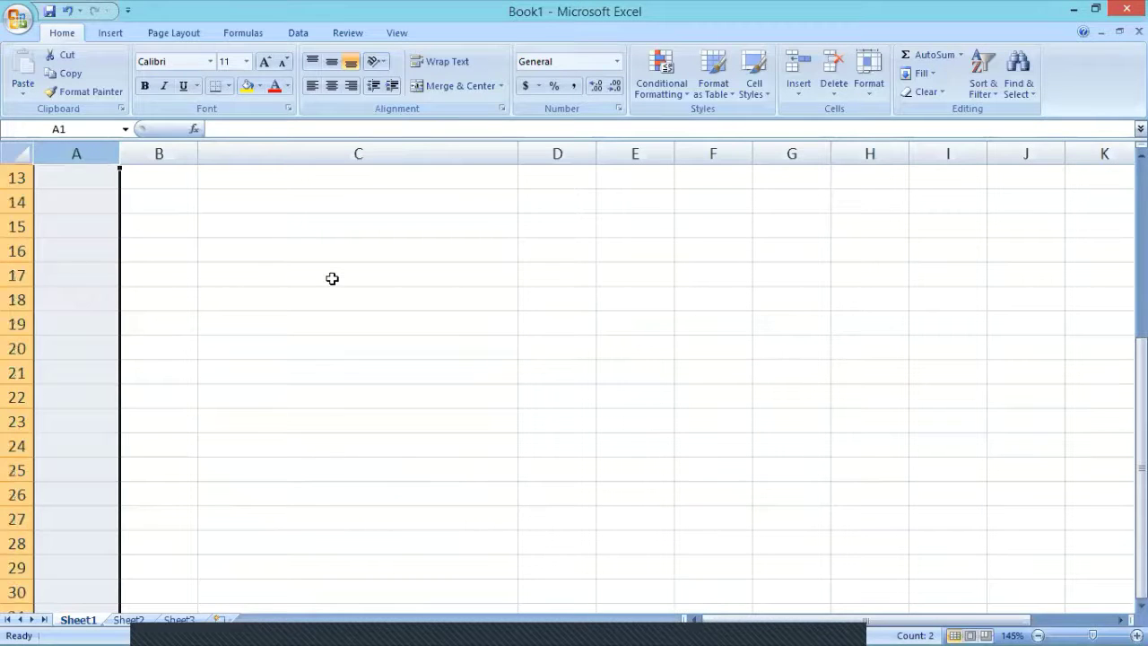
scroll(646, 297, "up", 3)
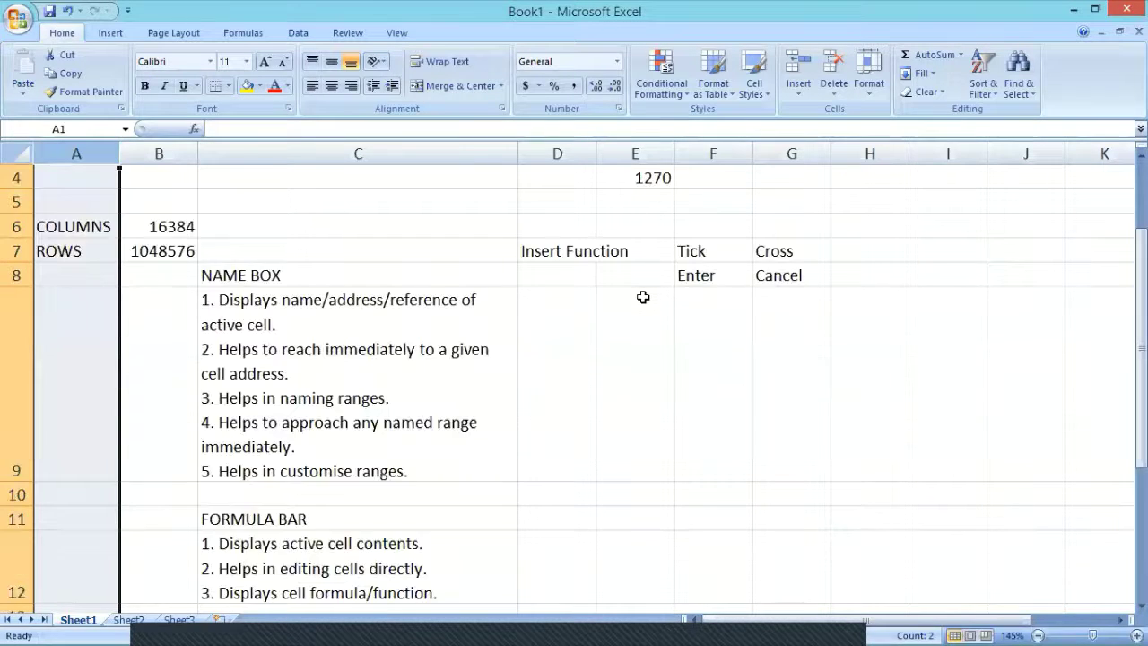
scroll(310, 254, "up", 1)
left_click(310, 254)
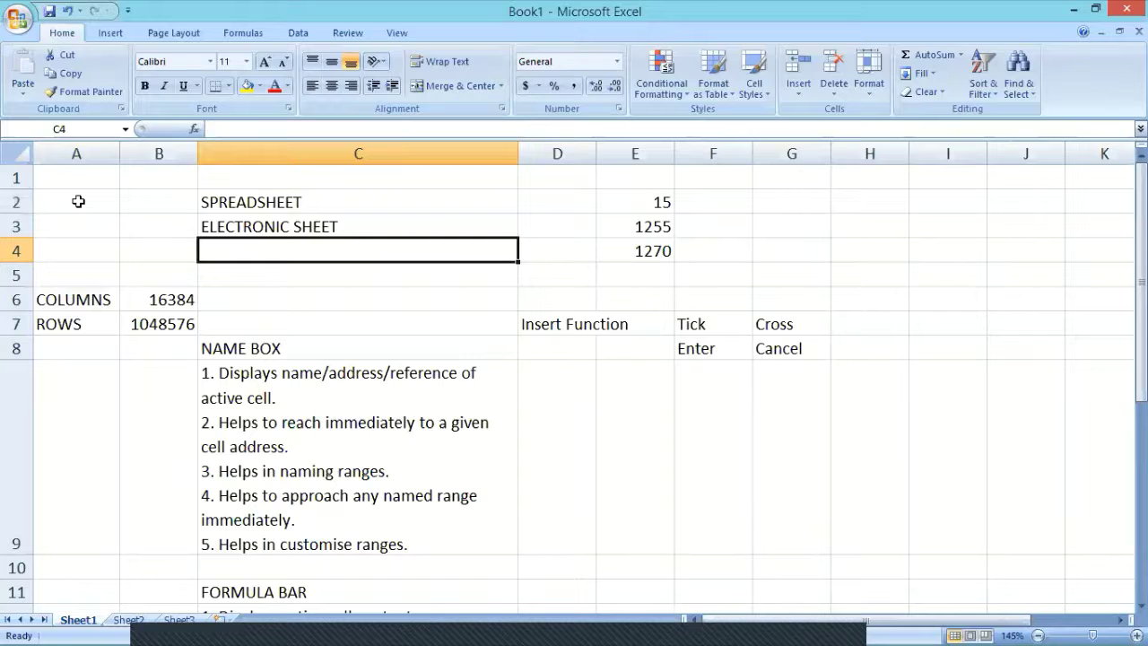
Select the whole of row 2, examine how far the selection extends across the columns, and deselect it at cell C4.
left_click(15, 201)
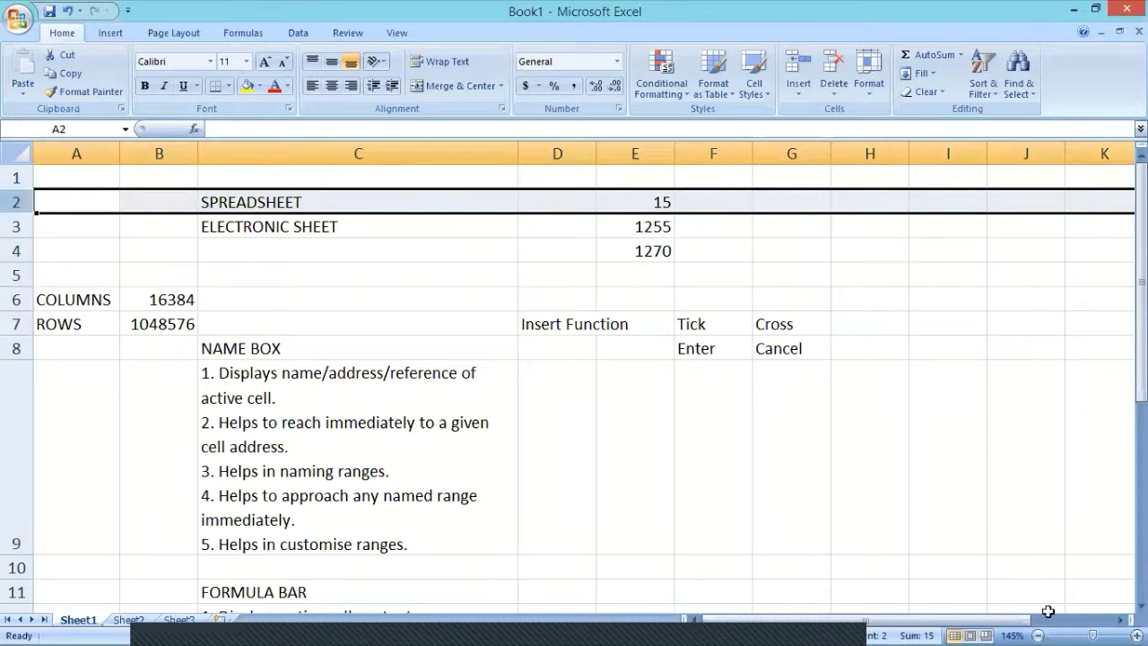
scroll(573, 376, "right", 4)
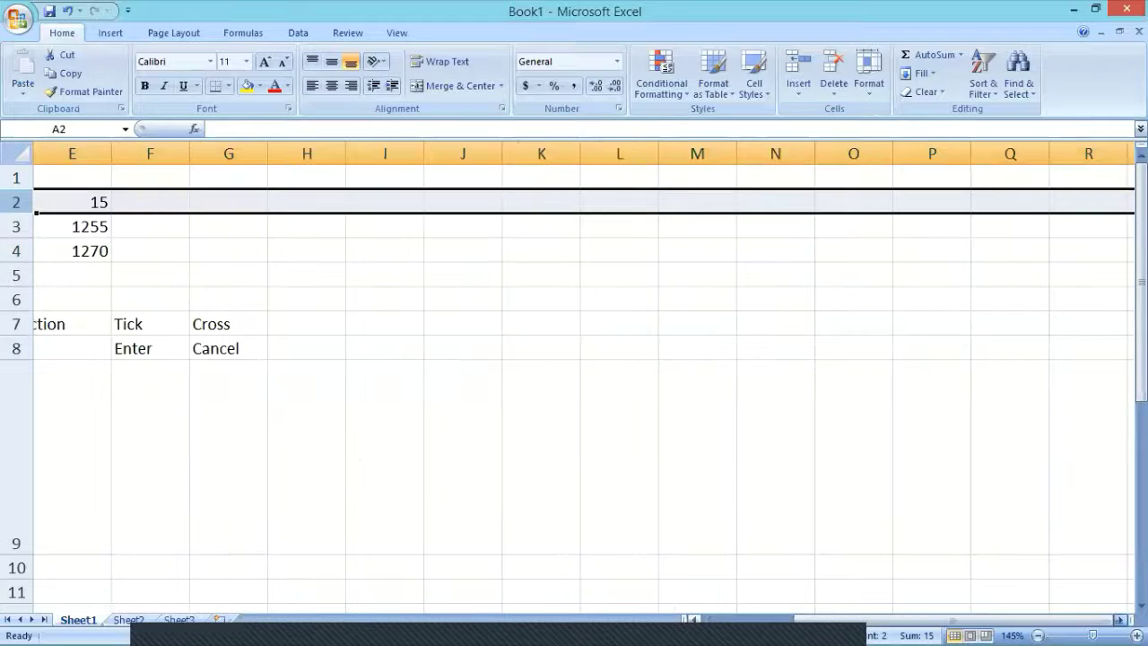
scroll(796, 617, "right", 8)
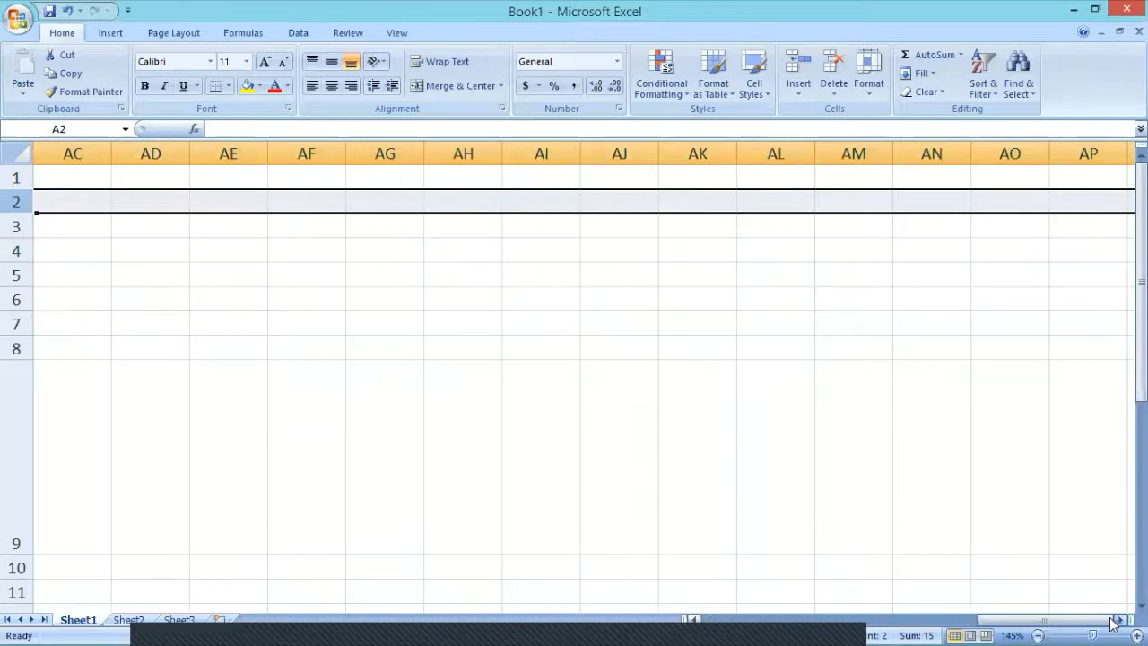
left_click_drag(796, 617, 374, 7)
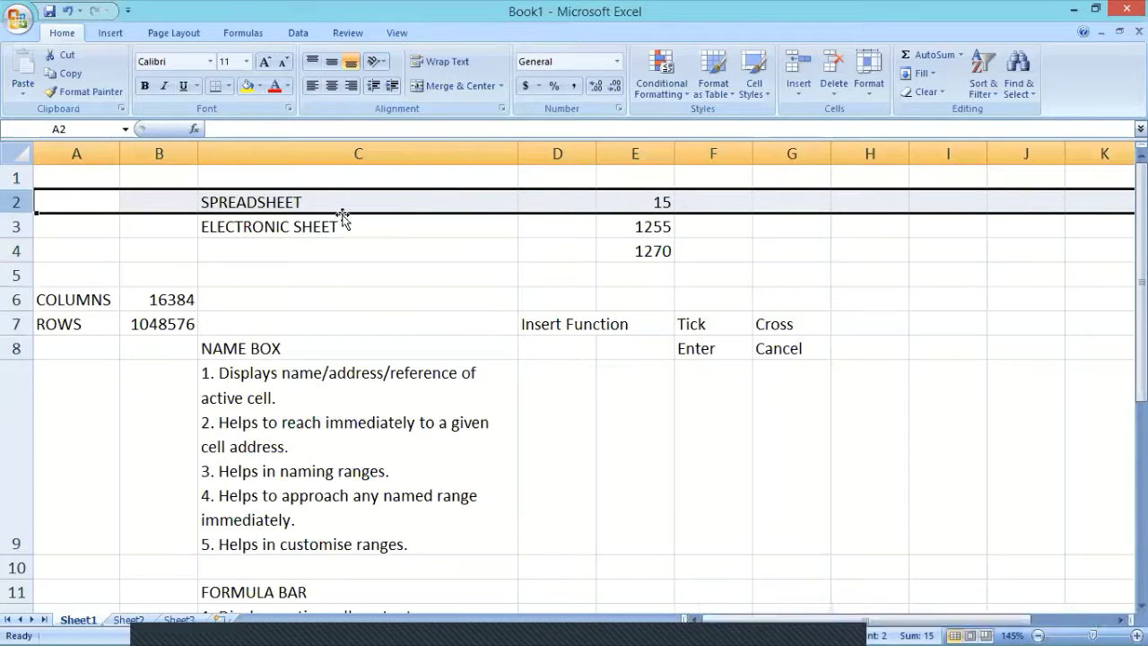
left_click(431, 246)
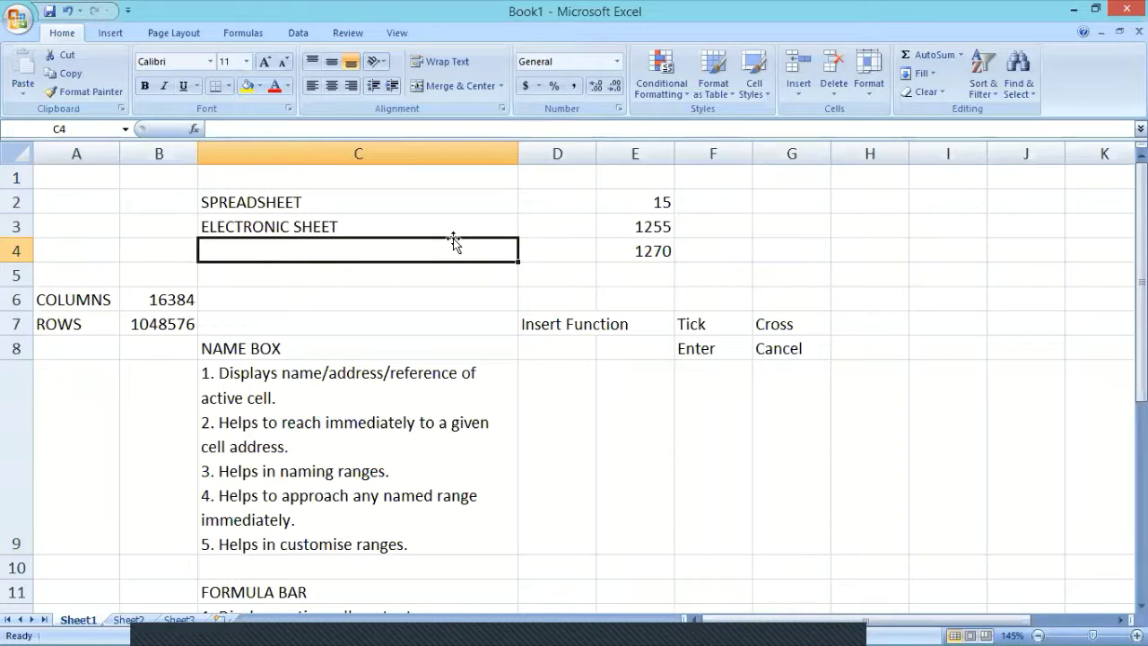
Select all cells of the worksheet twice, clearing the selection each time, and finish with cell F2 active.
left_click(19, 153)
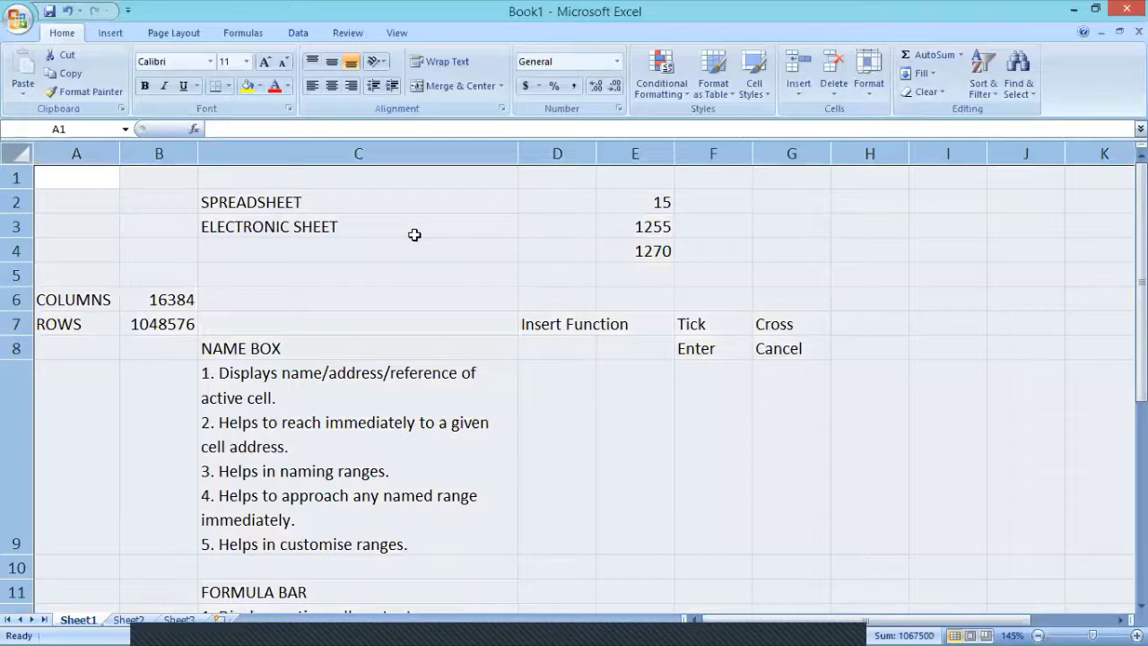
left_click(414, 234)
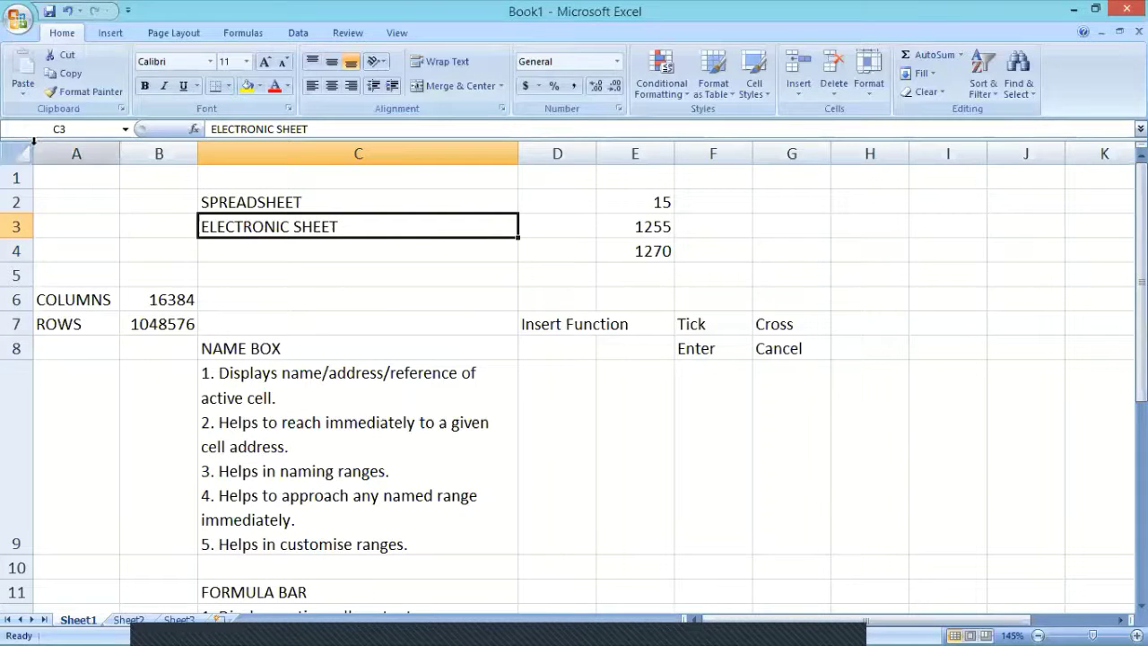
left_click(23, 156)
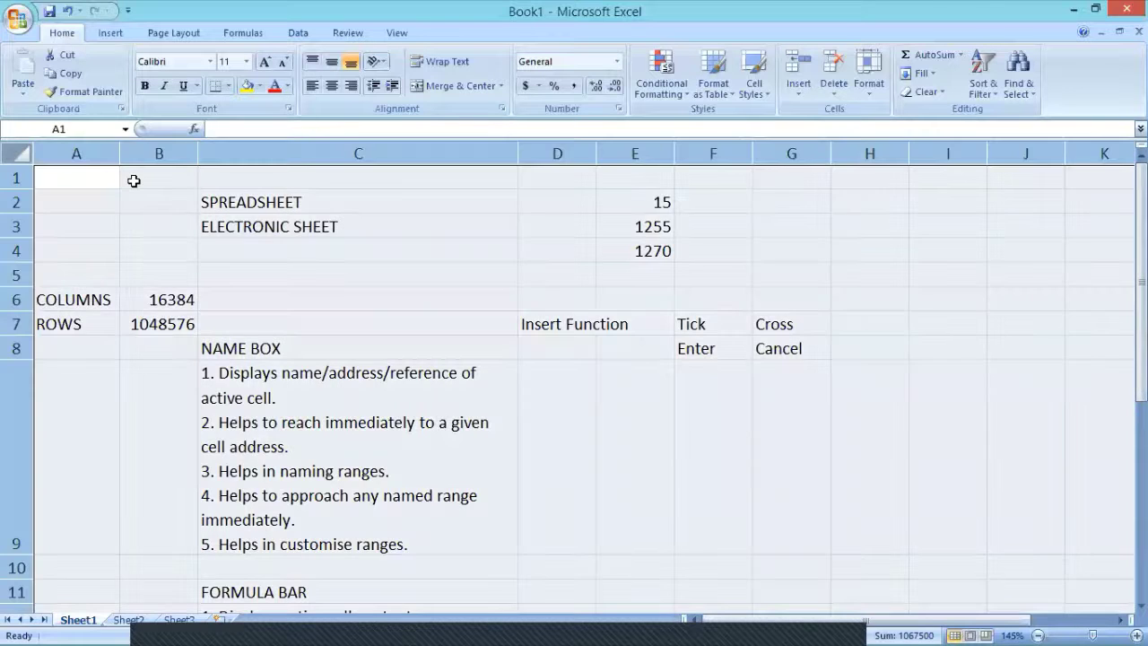
left_click(133, 180)
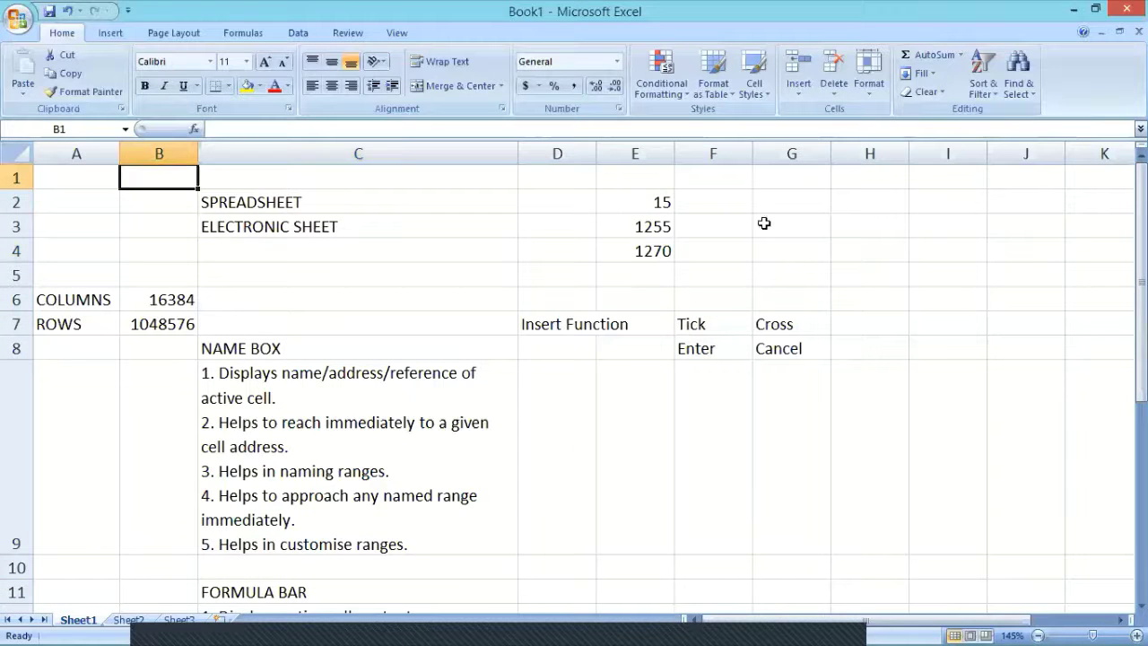
left_click(731, 213)
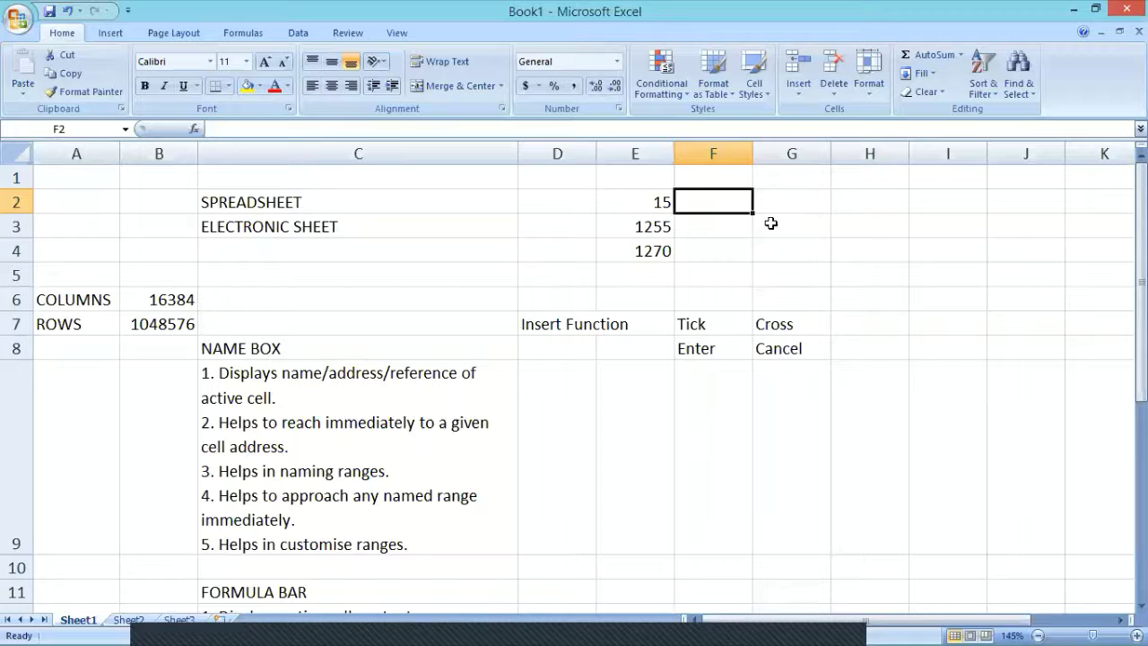
Select the whole of row 2 and then the whole of row 4, and clear the selection at cell J5.
key("shift+space")
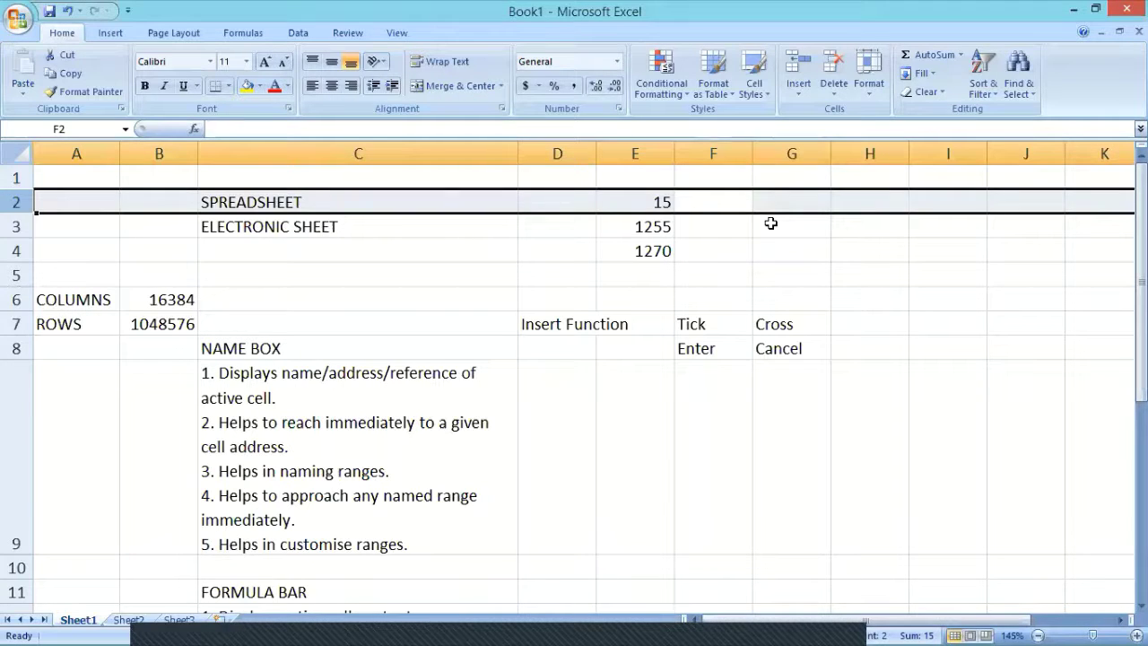
left_click(475, 251)
key("shift+space")
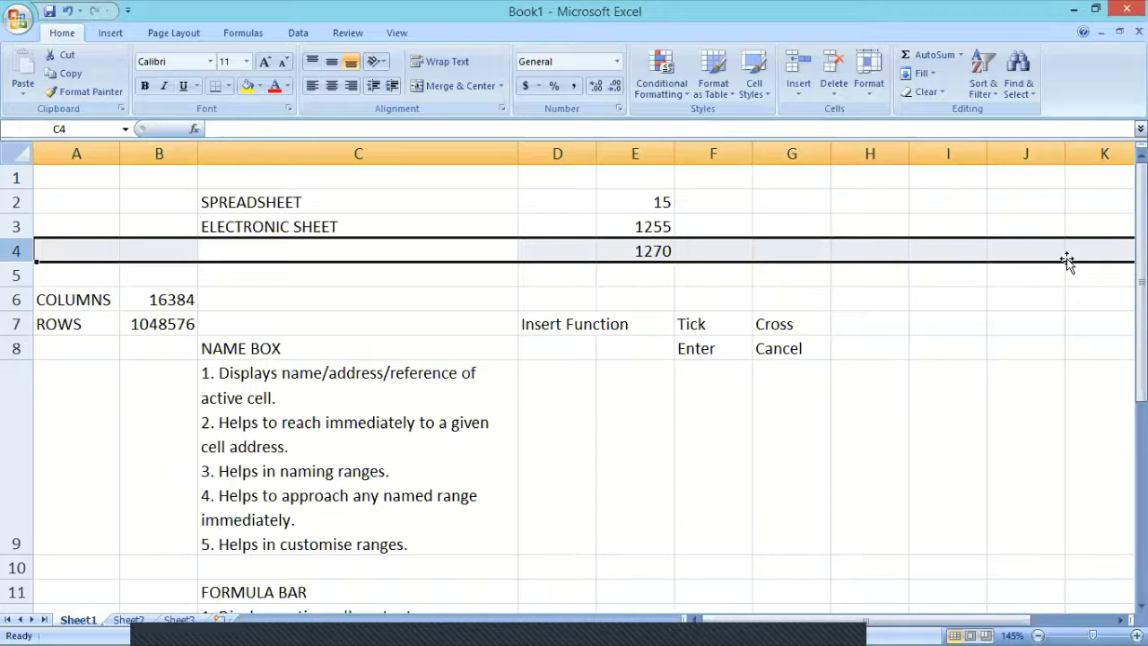
left_click(1010, 269)
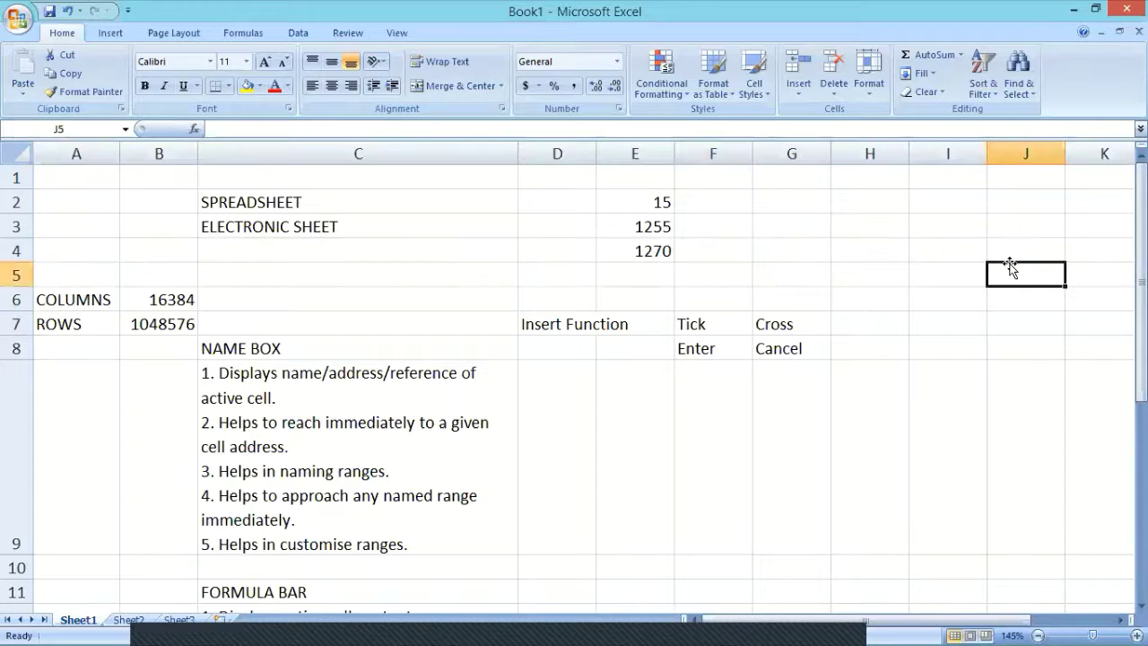
Select the whole of column H starting from cell H1, and examine the selection down the rows.
left_click(874, 181)
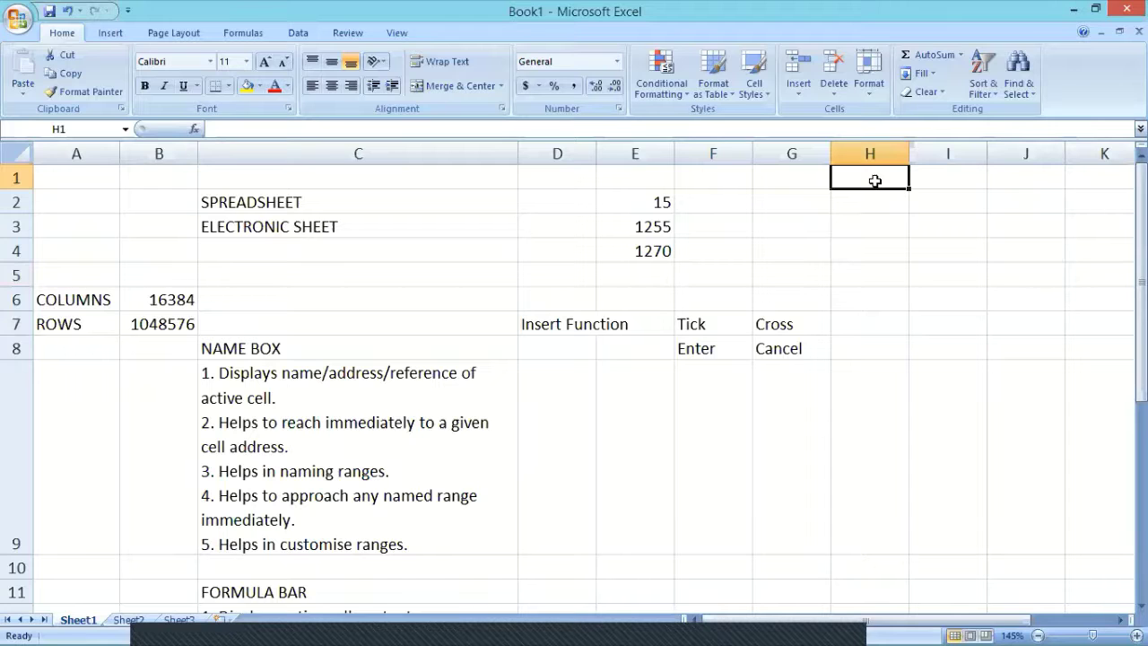
key("ctrl+space")
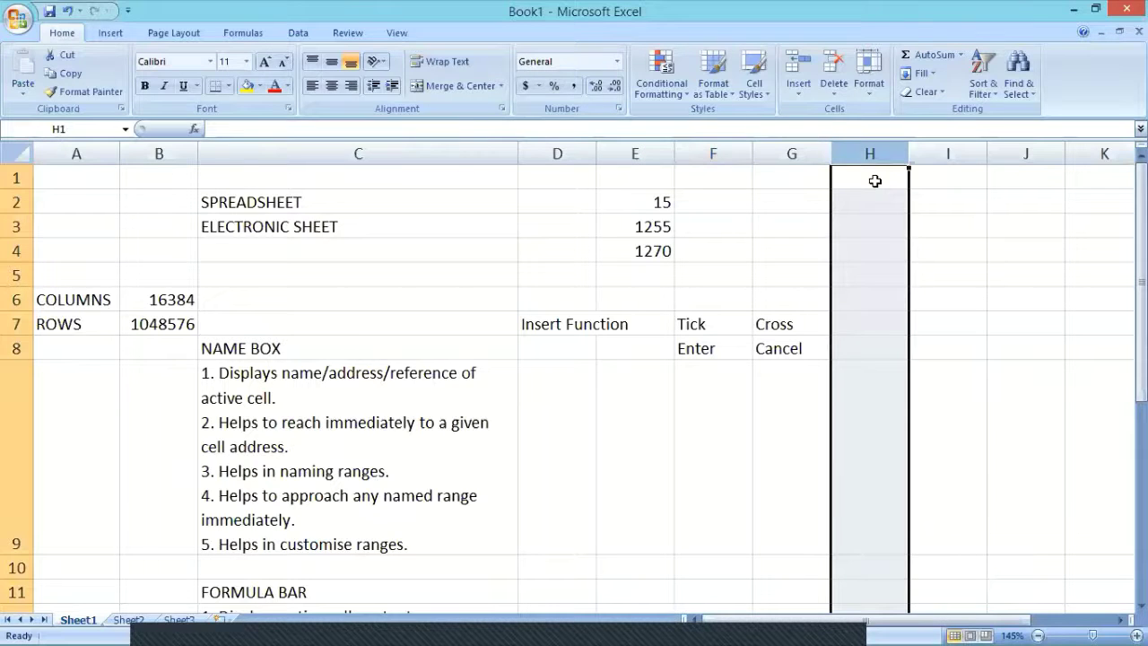
scroll(874, 182, "down", 1)
scroll(839, 201, "up", 1)
From cell G2, select the whole of row 2, then the whole of column G, and return to cell G2 alone.
left_click(796, 204)
key("shift+space")
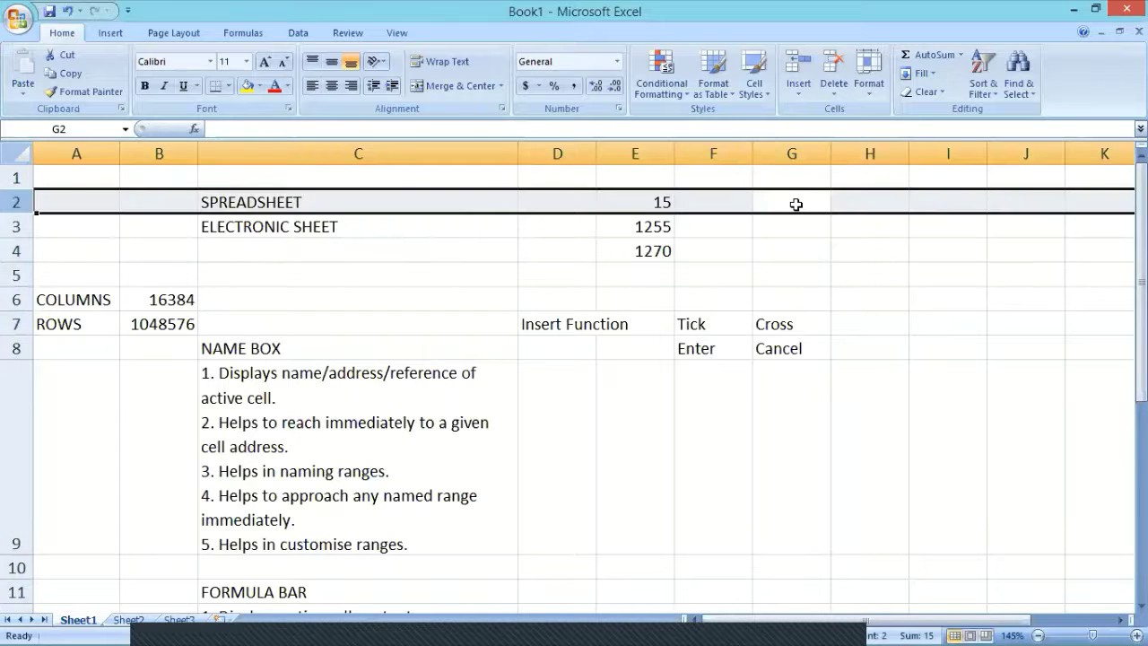
left_click(795, 204)
key("ctrl+space")
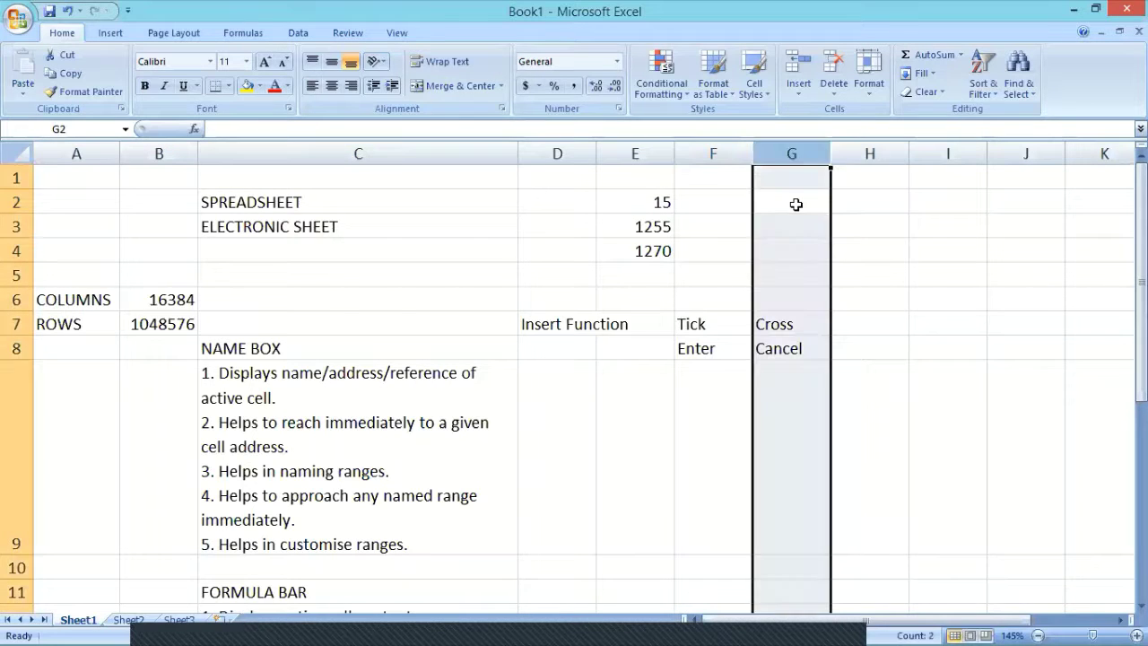
left_click(795, 205)
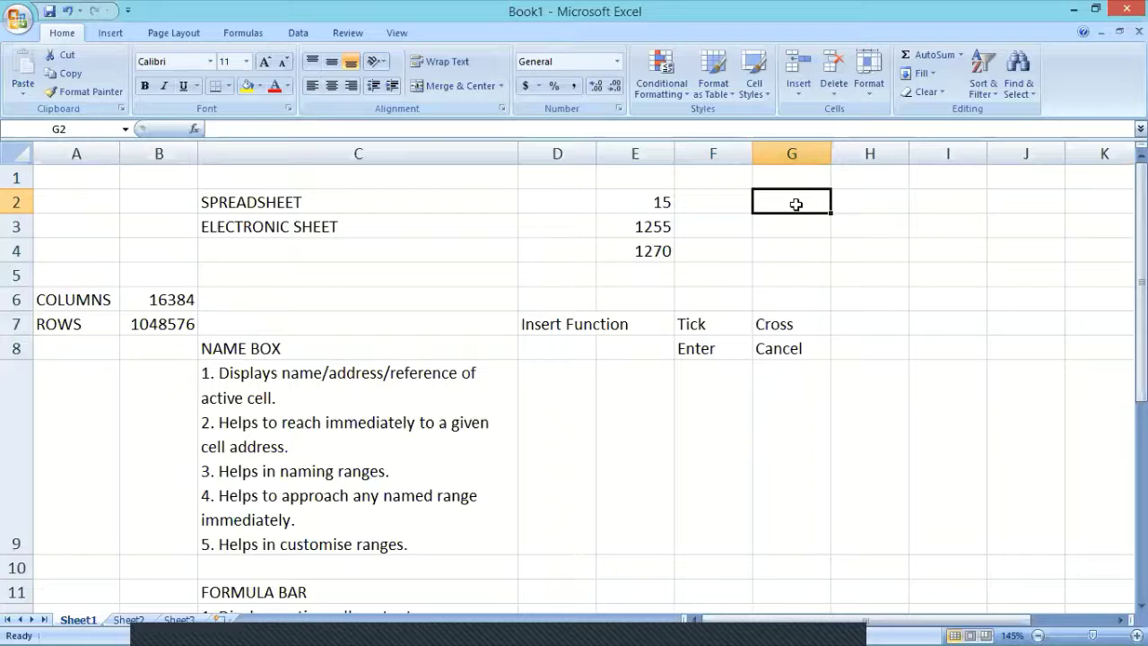
Extend the selection from cell C1 down to C3, and clear it at cell C6.
left_click(470, 188)
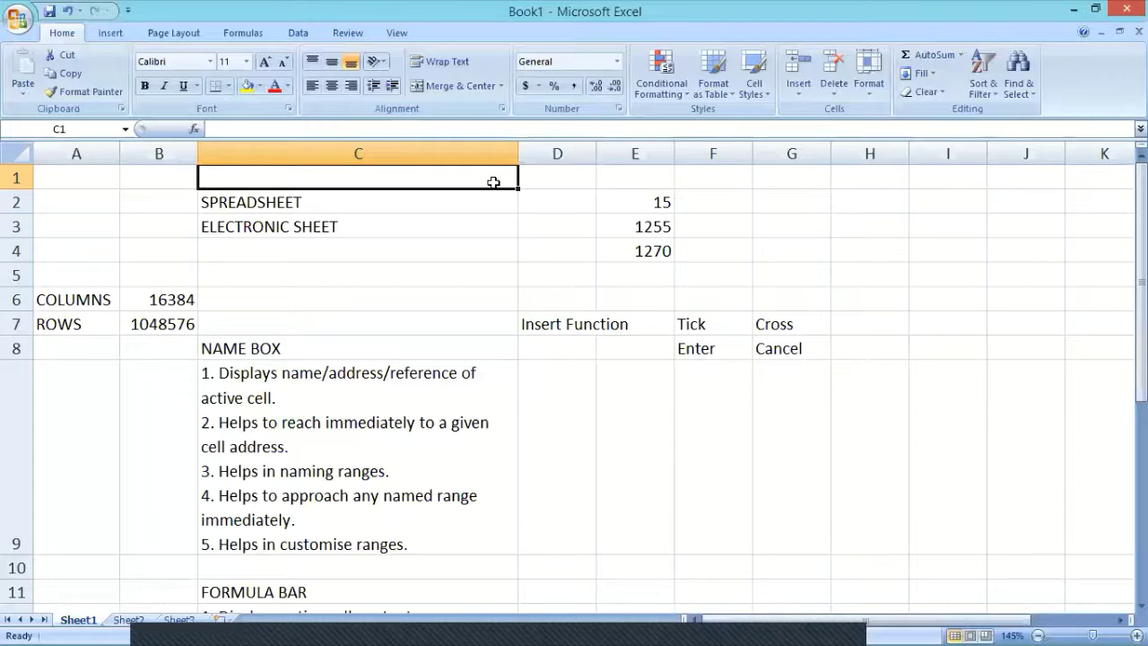
key("shift+Down")
key("shift+Down")
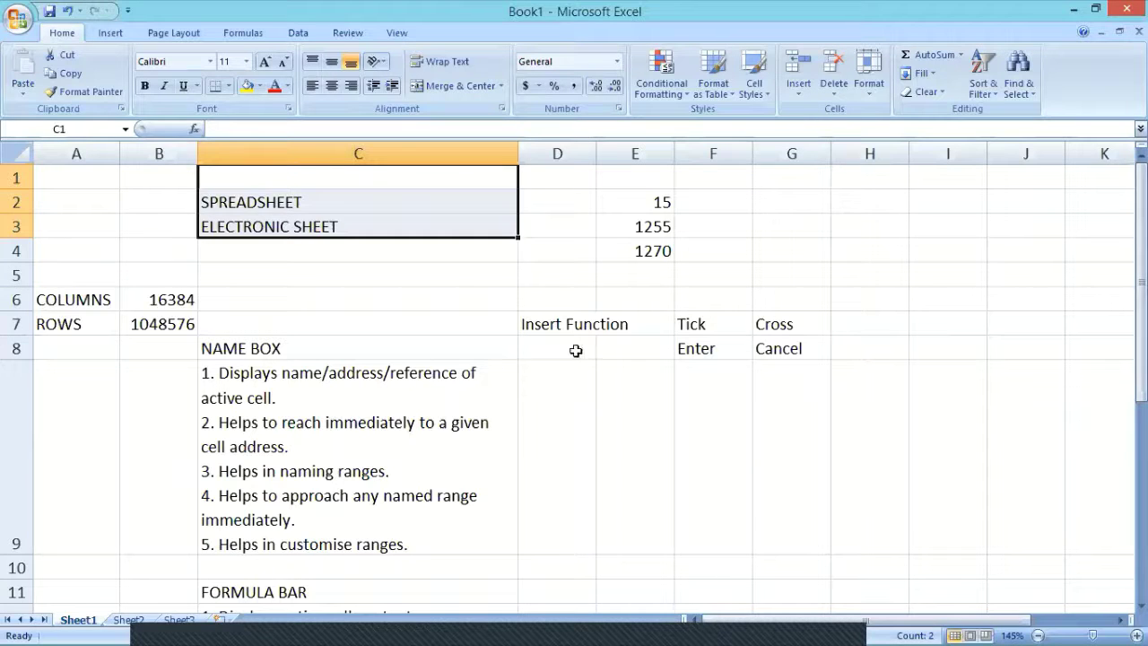
left_click(431, 300)
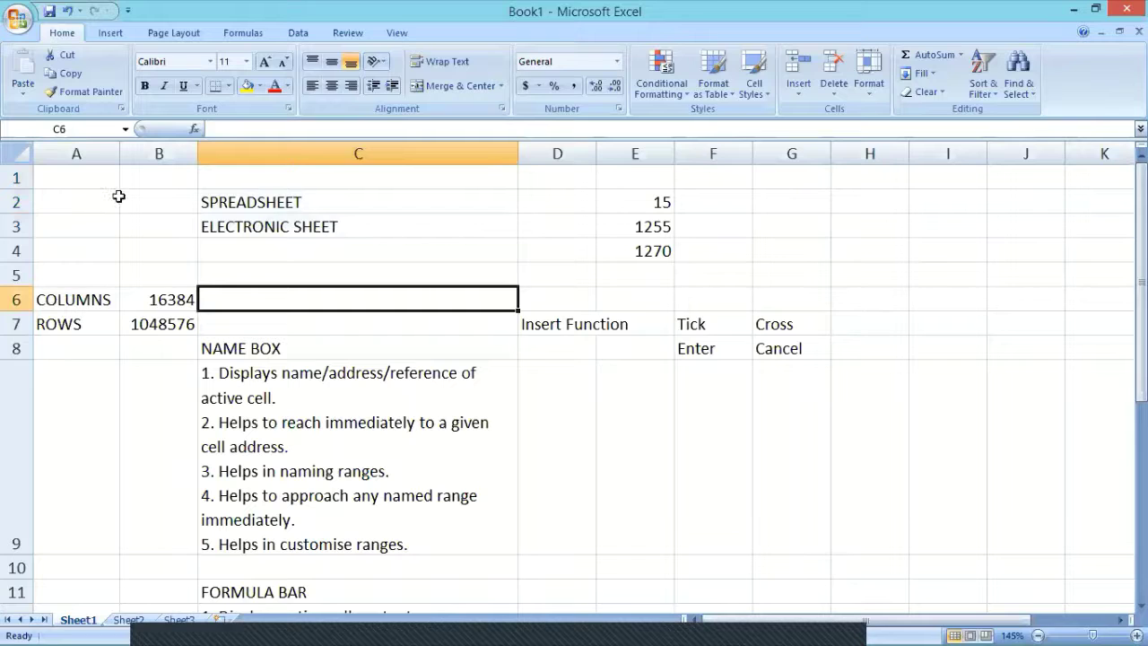
Go to cell A1, select every cell of the worksheet, and clear the selection at cell C6.
key("ctrl+Home")
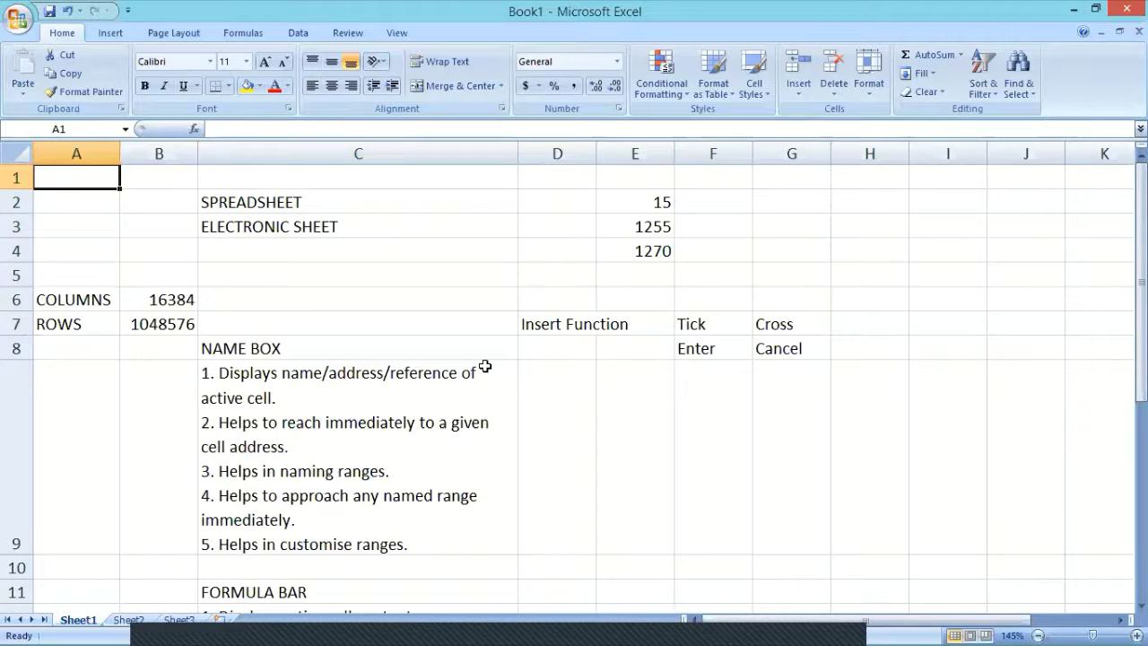
key("ctrl+a")
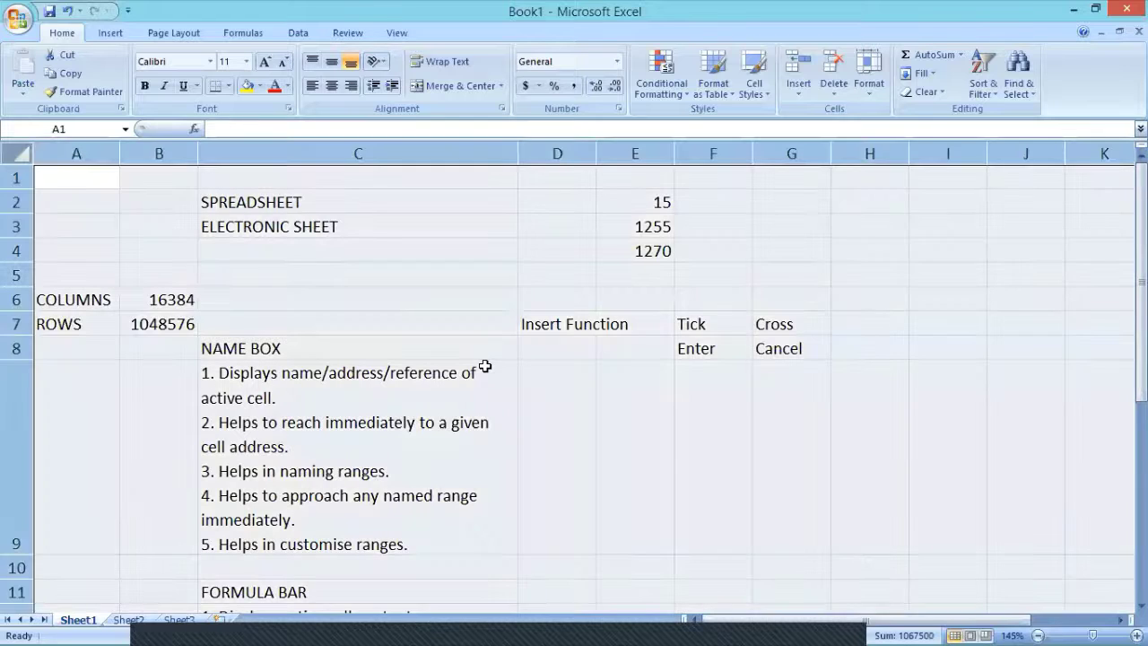
left_click(404, 301)
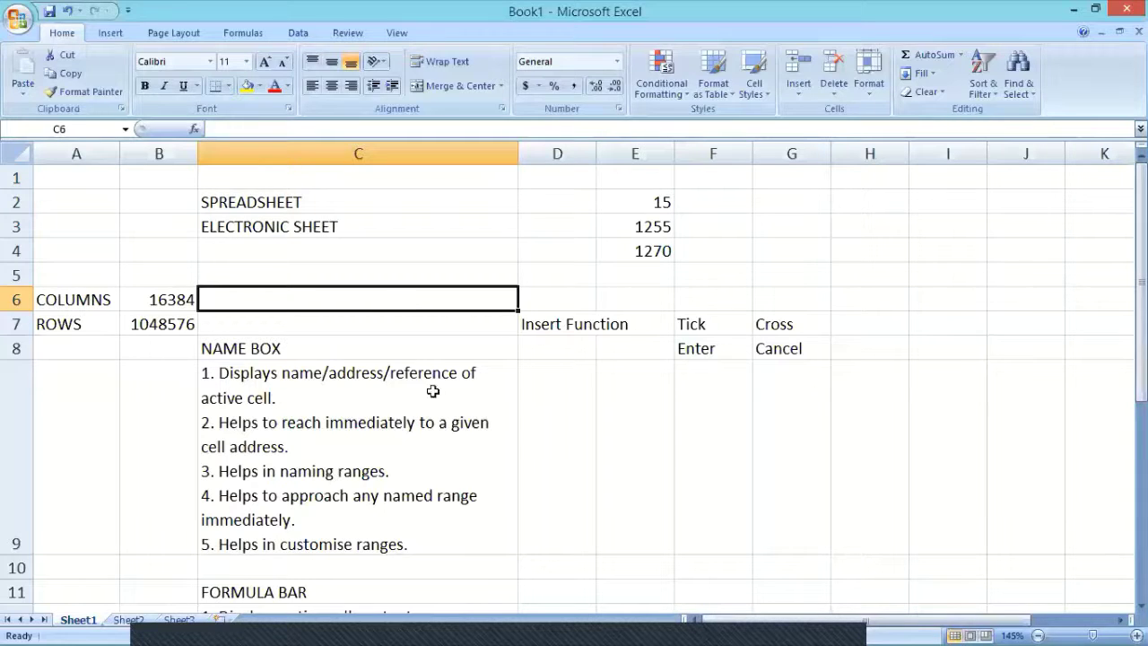
Starting from cell C9, select the data block A6:D9, widen it to the entire worksheet, and deselect at cell E9.
left_click(344, 393)
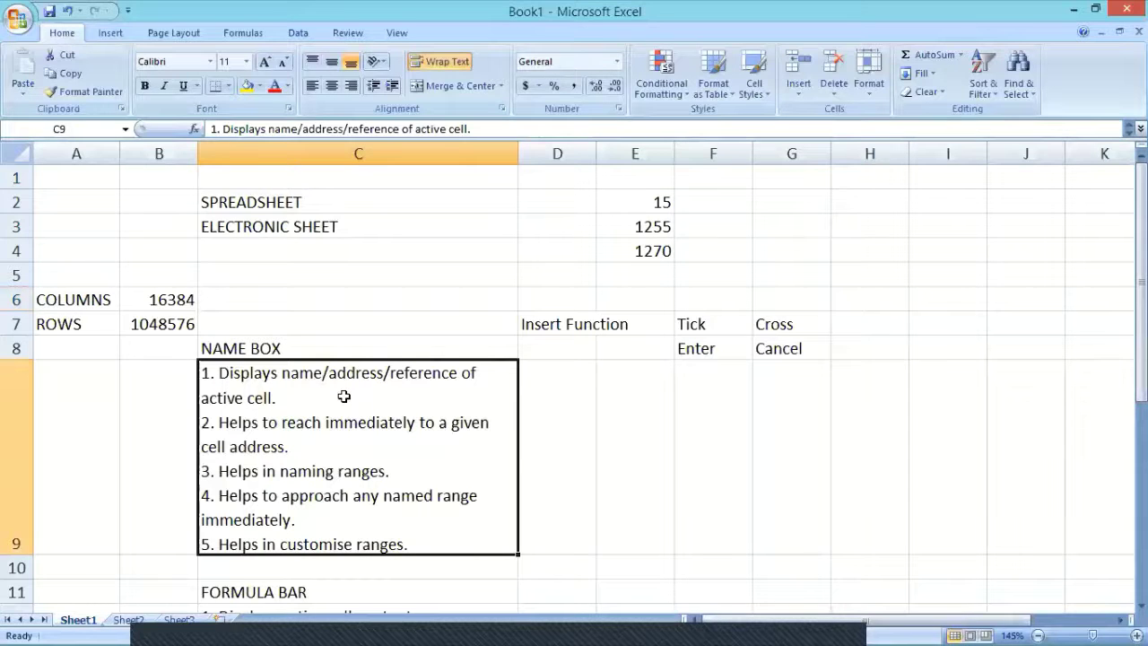
left_click_drag(343, 395, 178, 367)
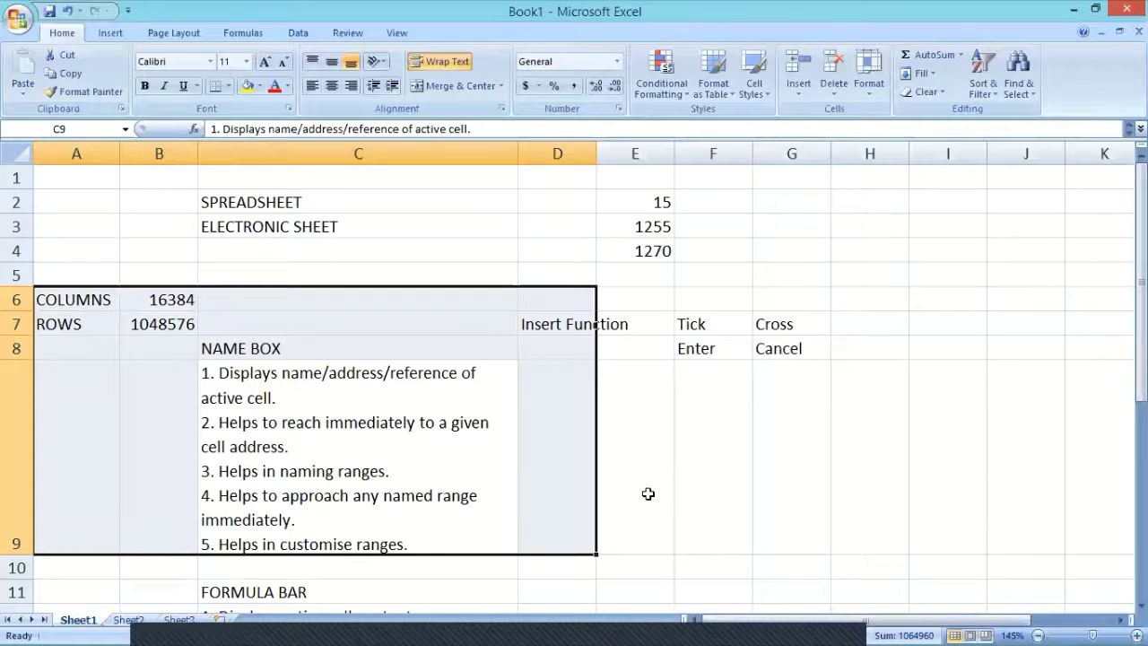
key("ctrl+a")
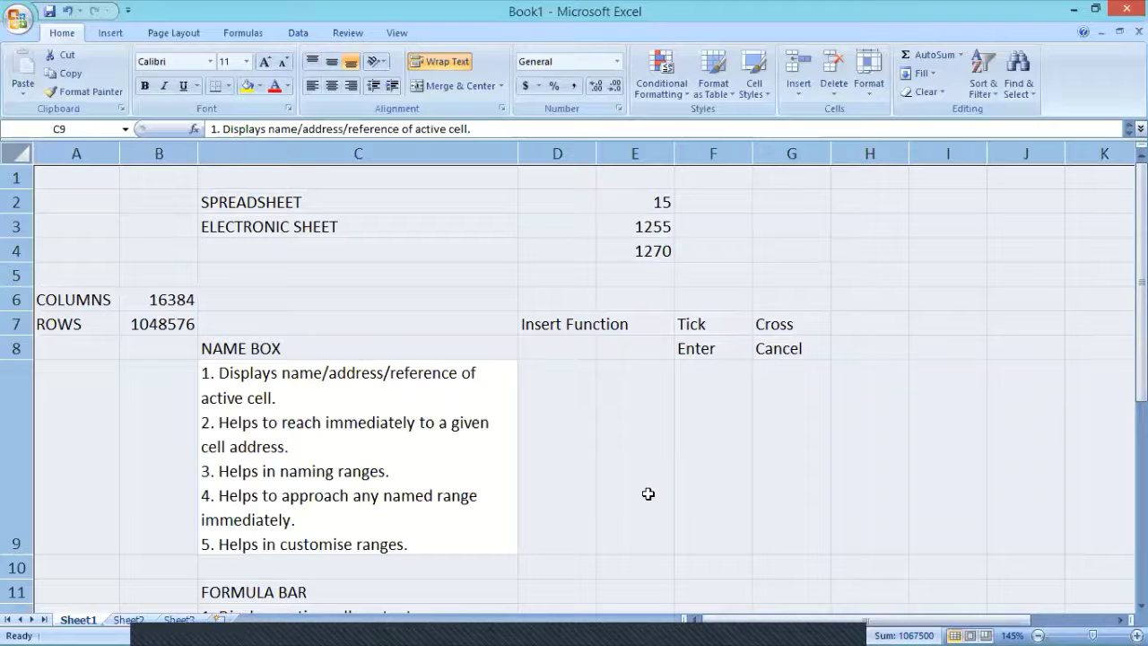
left_click(647, 493)
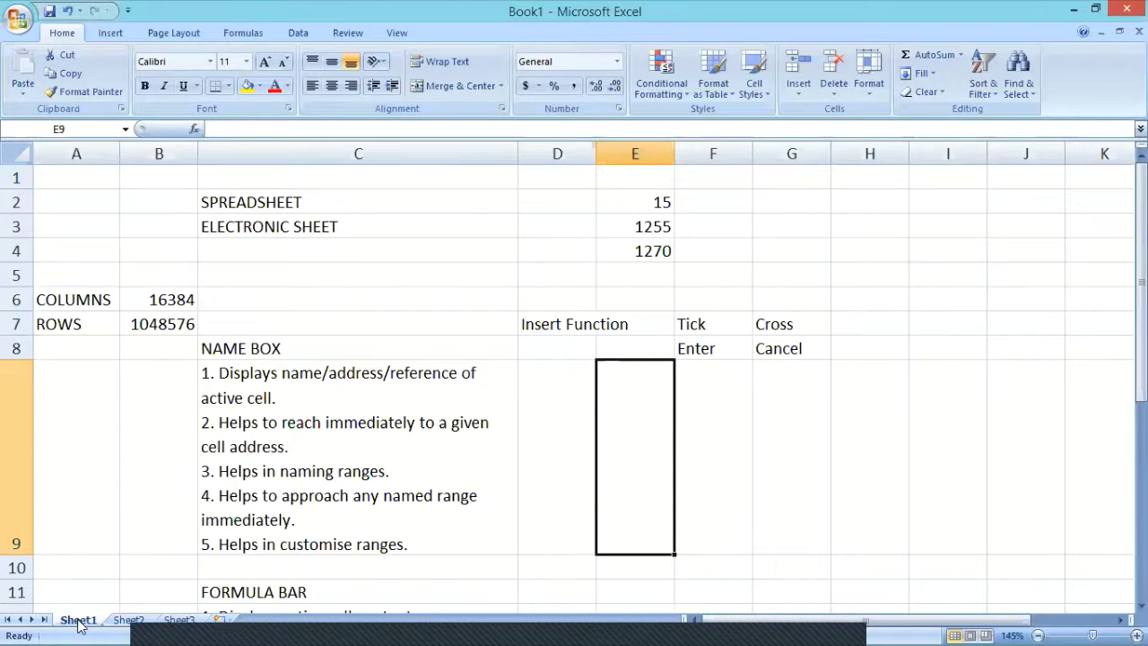
Enter "sheet tab" in cell D9 and reselect that cell.
left_click(565, 434)
type("s")
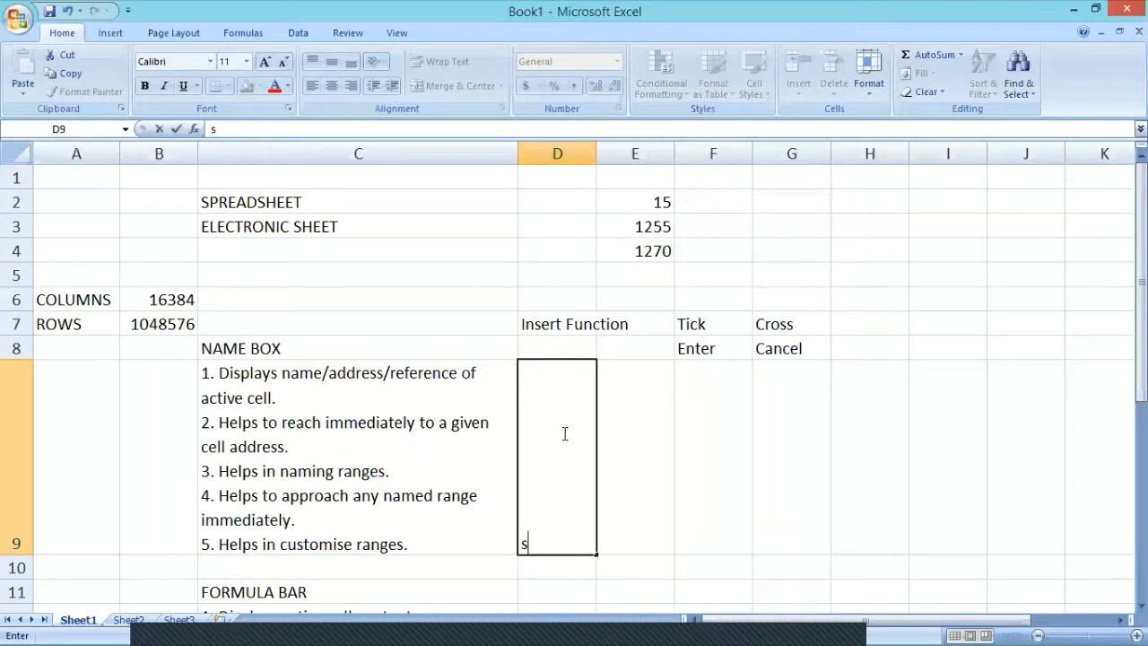
type("heet tab")
key("Return")
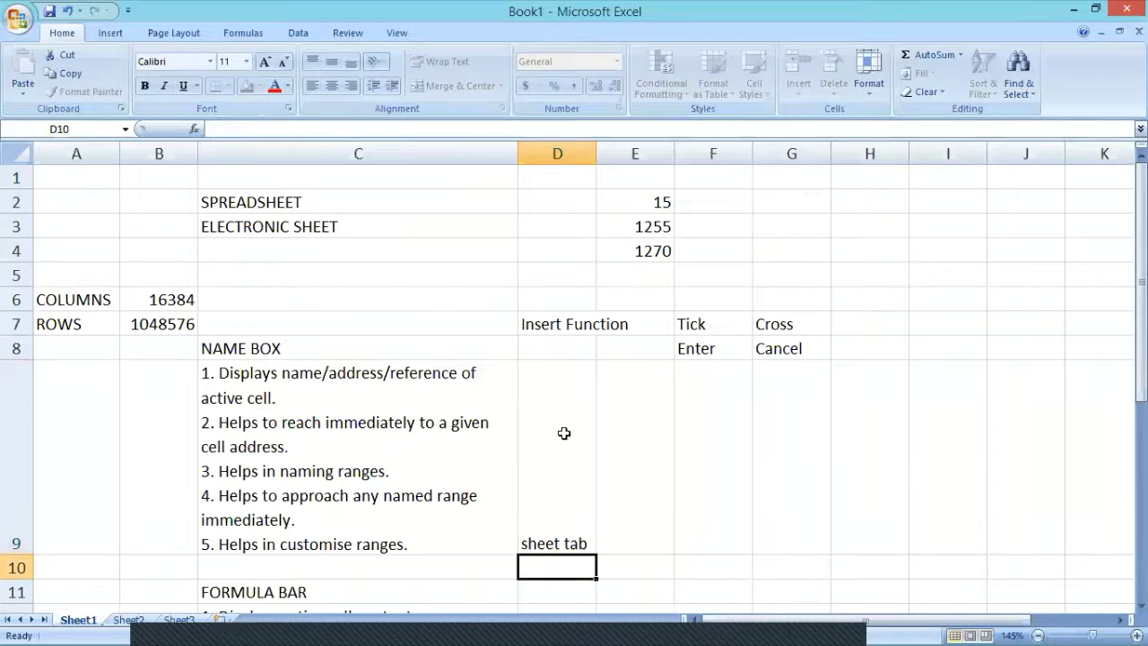
left_click(564, 432)
scroll(564, 432, "down", 2)
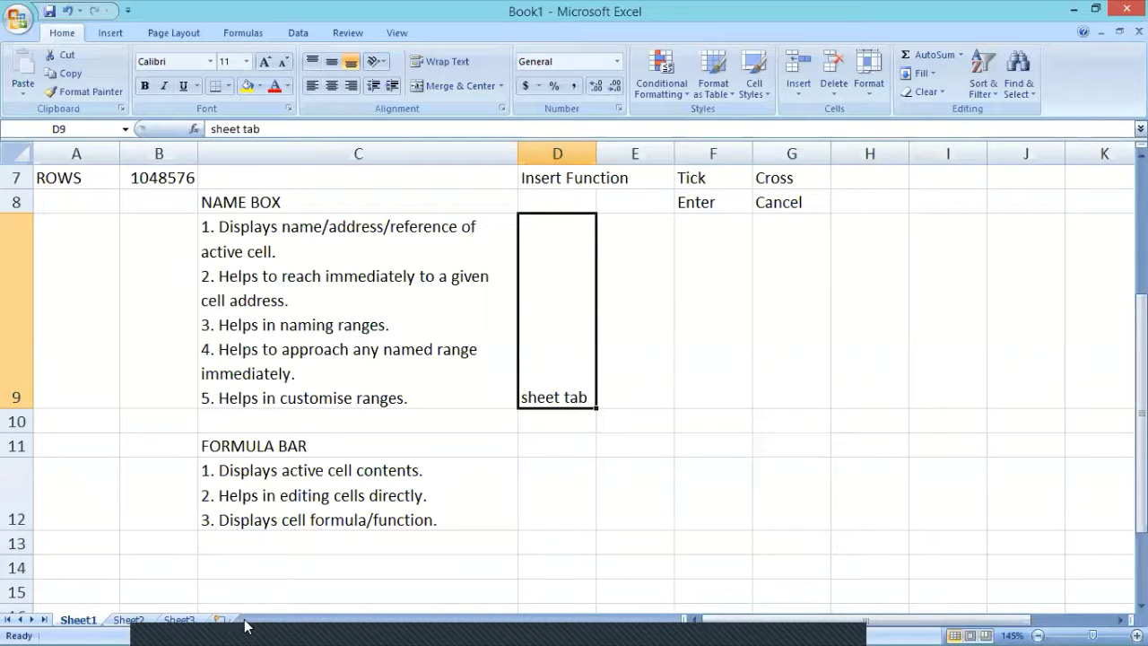
Move back and forth between Sheet2, Sheet3 and Sheet1, making cell C14 active on Sheet1, and finish on Sheet1.
left_click(128, 620)
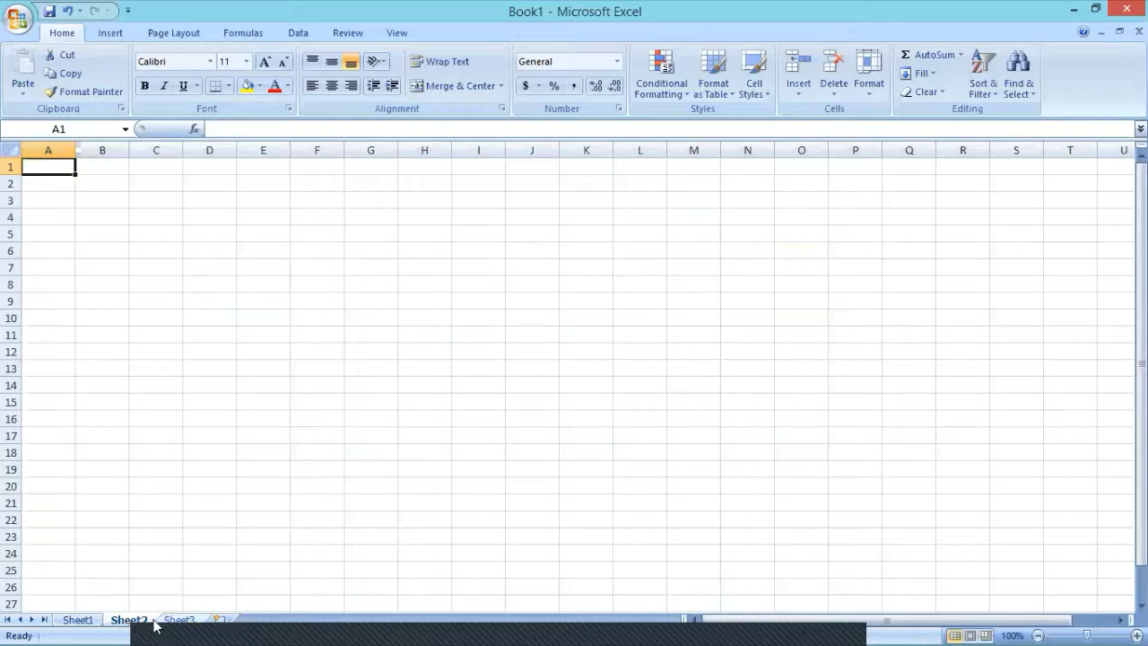
key("ctrl+Page_Down")
key("ctrl+Page_Up")
key("ctrl+Page_Up")
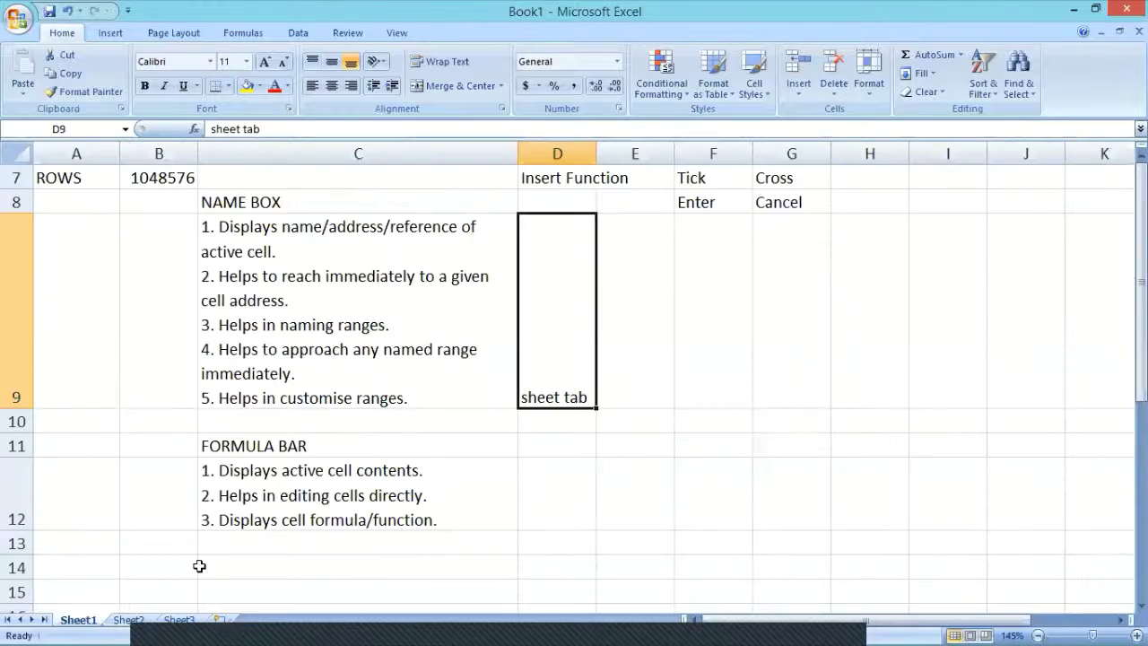
left_click(199, 567)
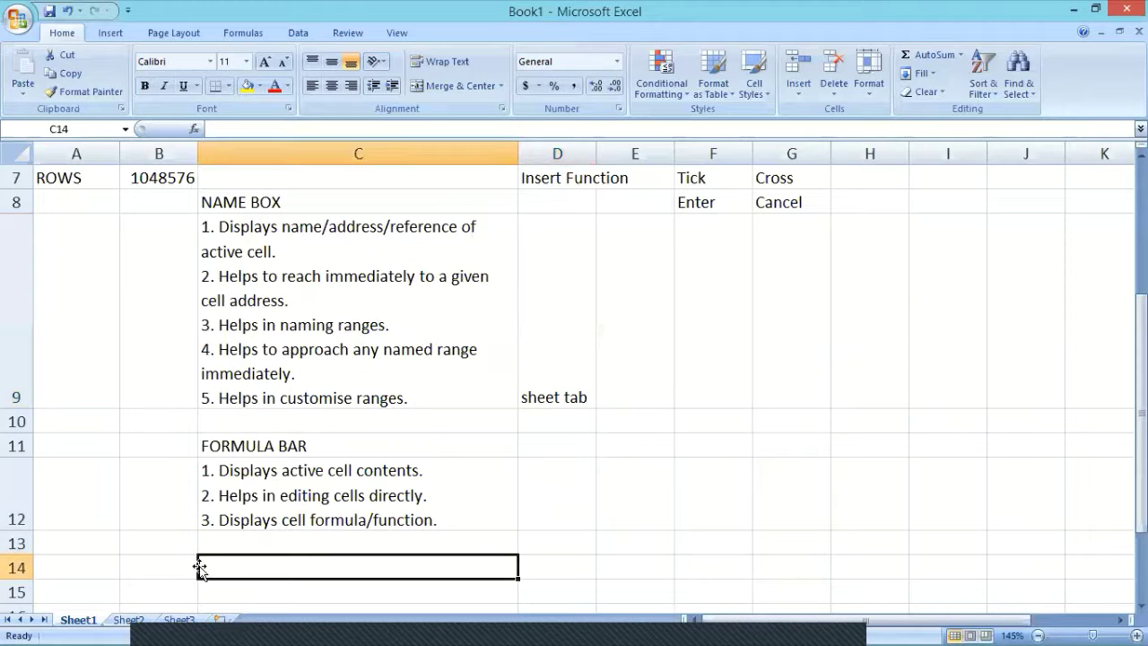
left_click(180, 619)
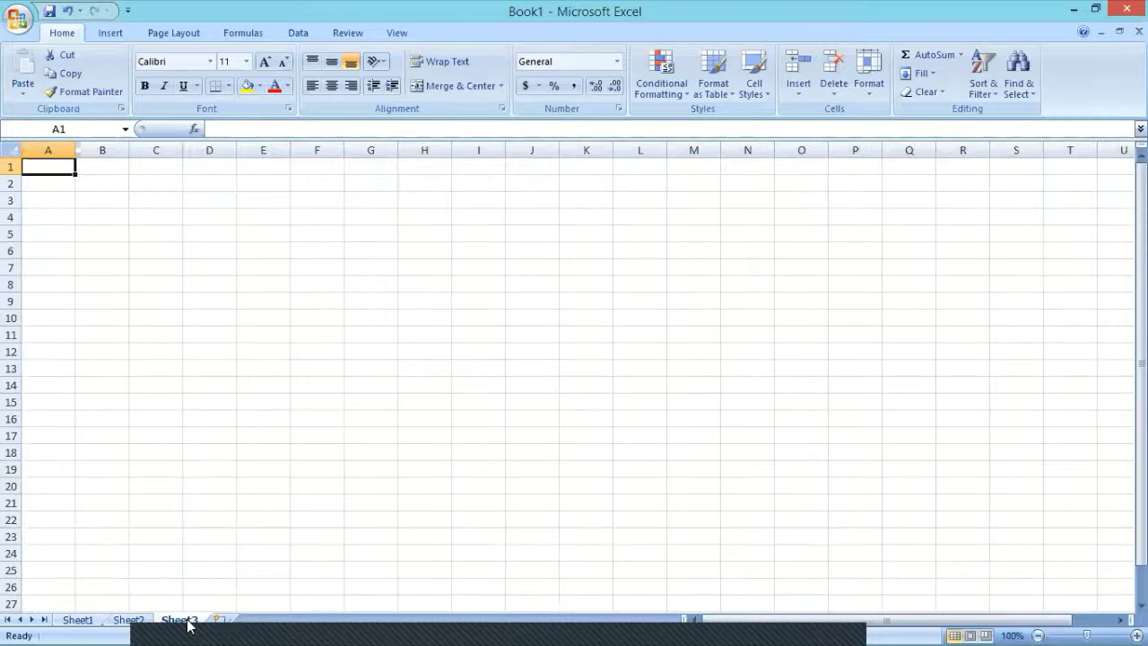
left_click(77, 619)
Examine the Insert options for cells, sheet rows, sheet columns and sheets, and leave them without choosing one.
scroll(276, 525, "down", 3)
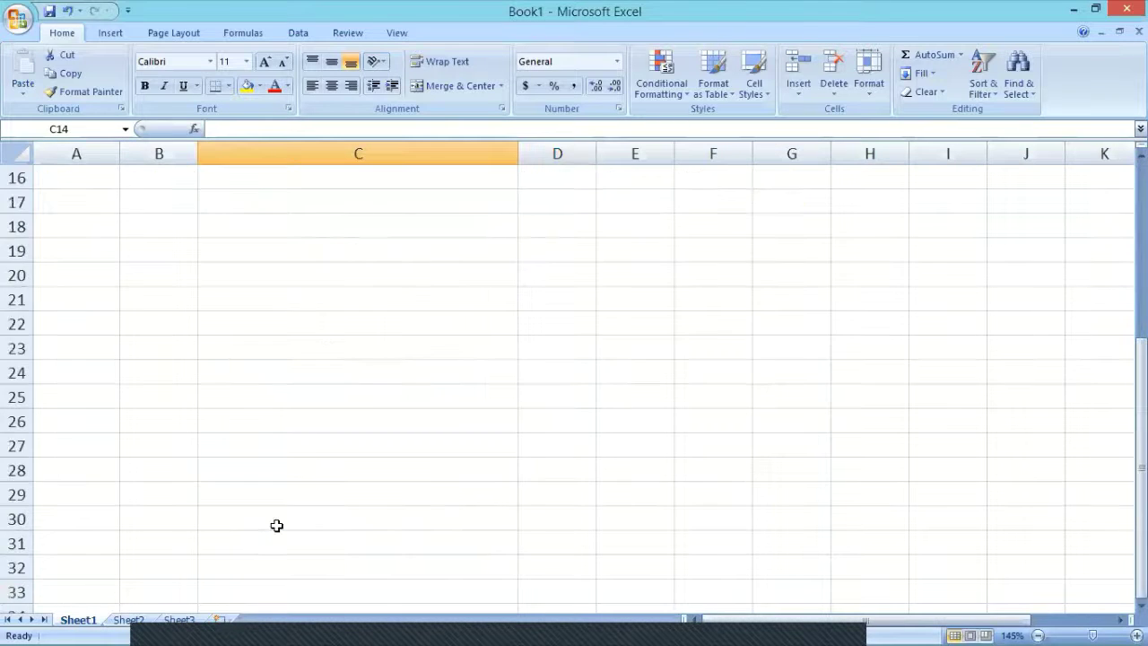
scroll(276, 526, "up", 1)
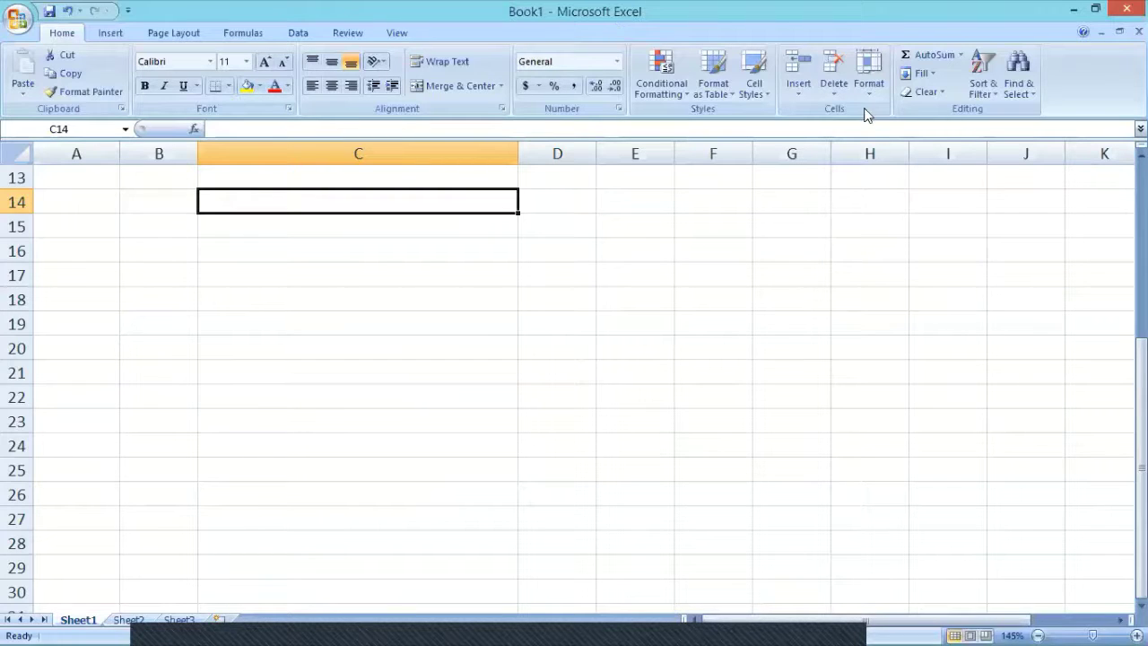
left_click(799, 103)
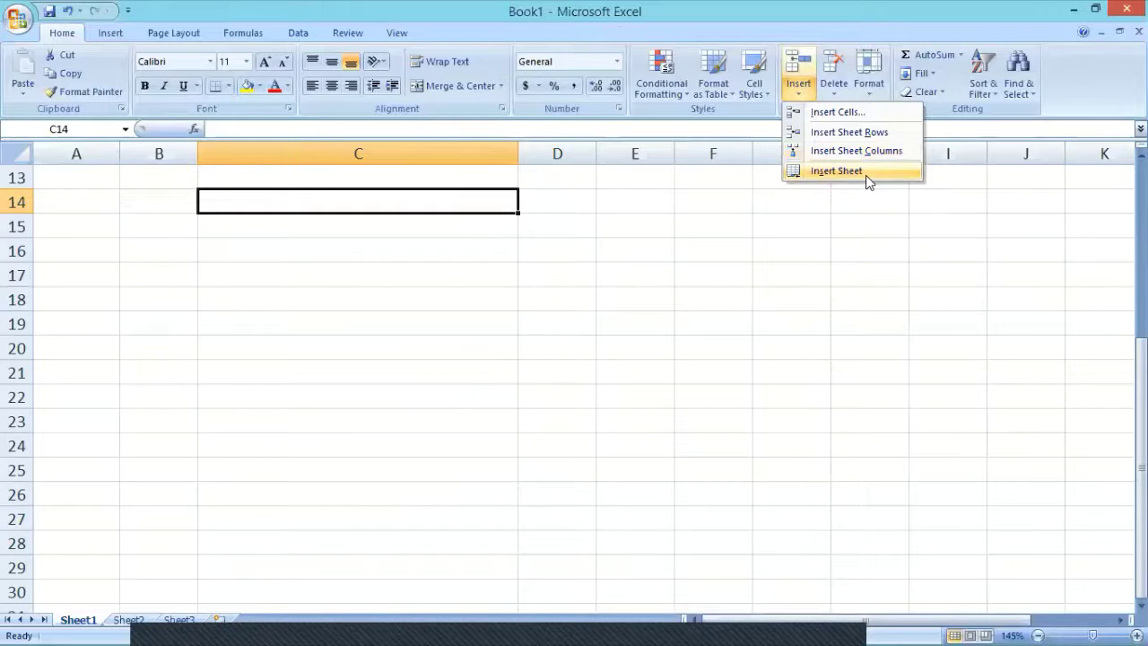
left_click(429, 264)
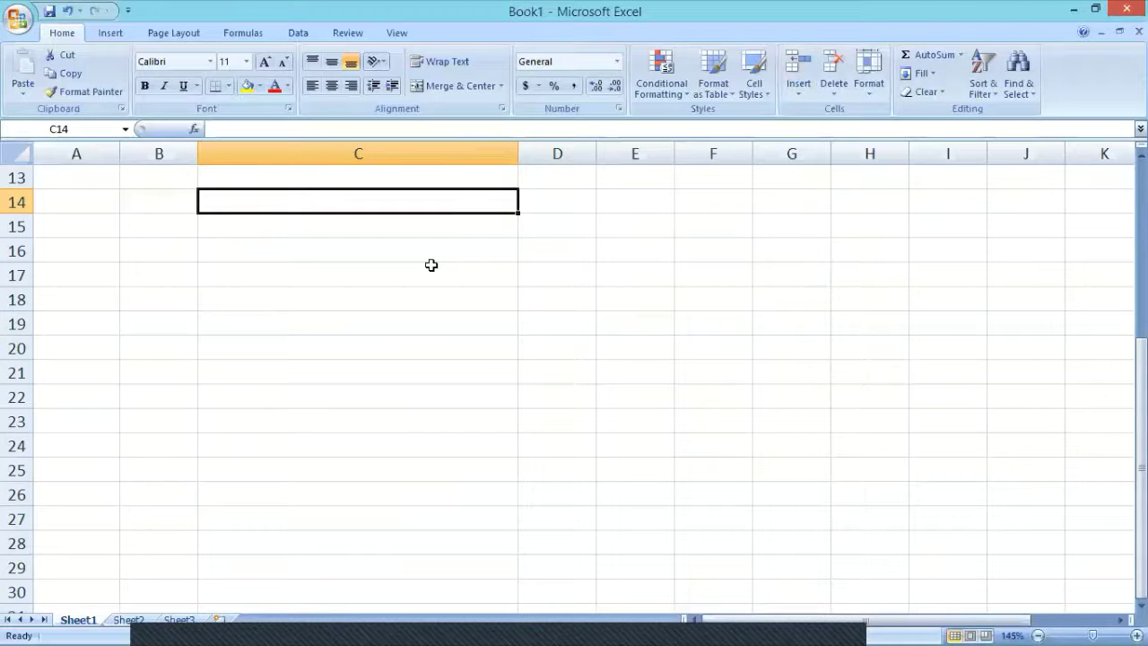
key("ctrl+F11")
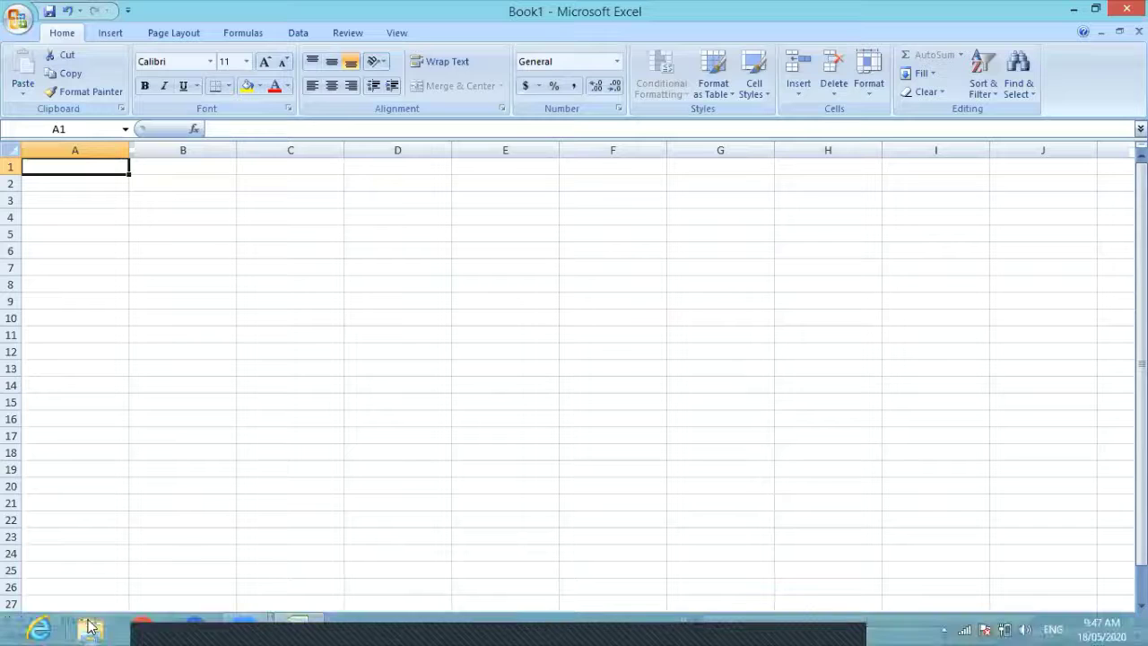
right_click(78, 619)
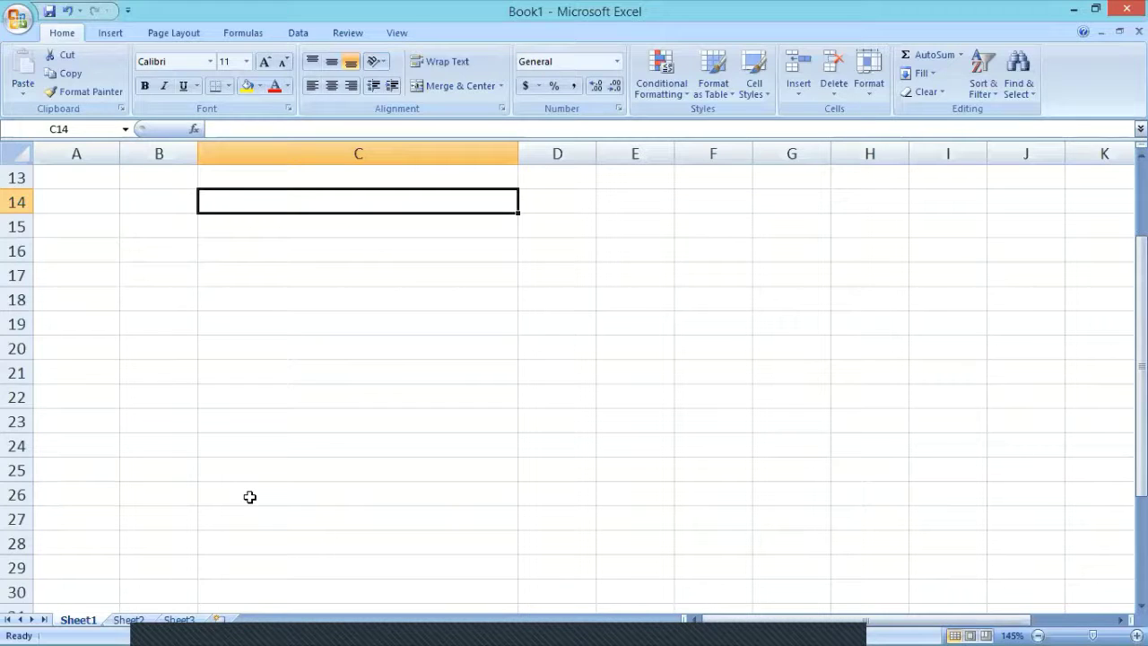
key("shift+F10")
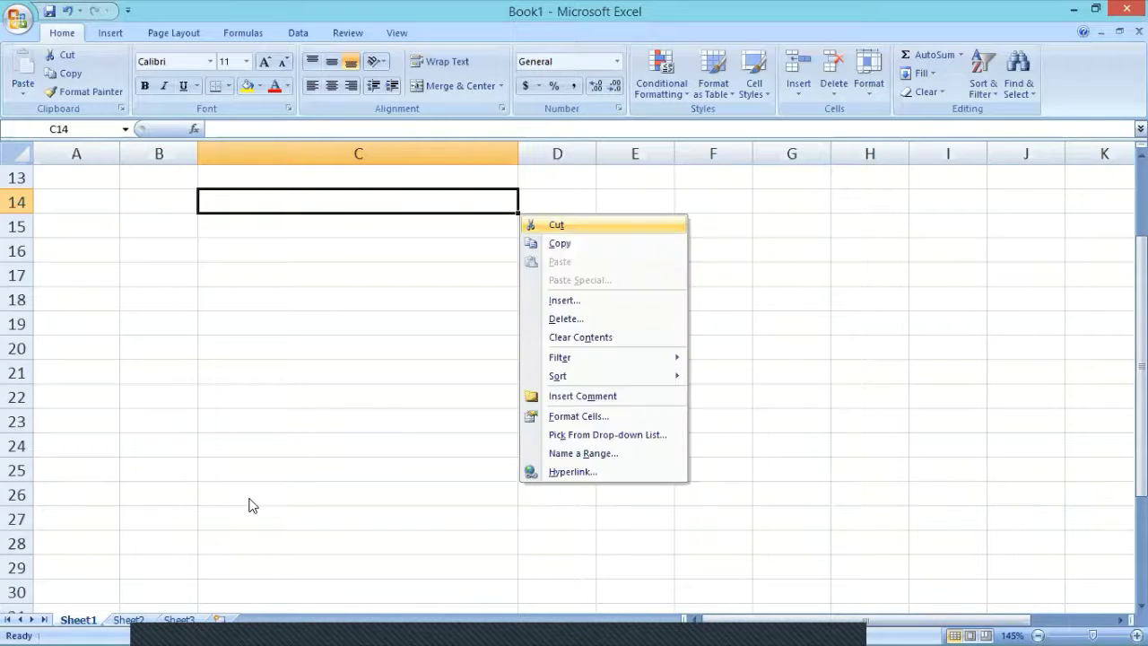
key("Escape")
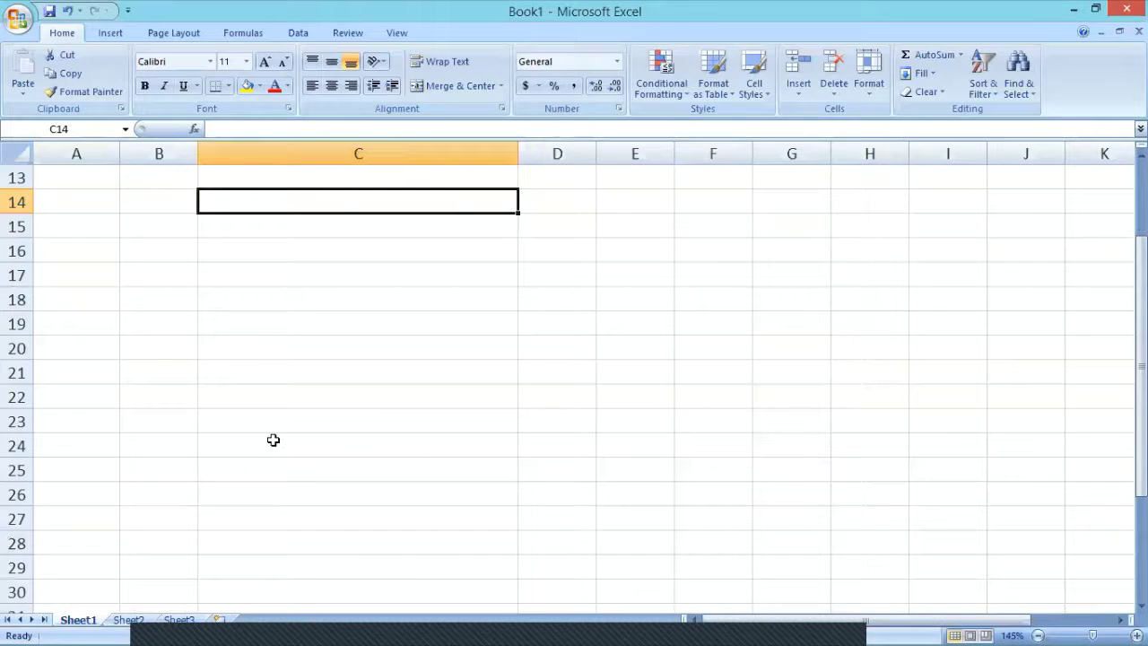
Insert thirteen new blank worksheets one after another in front of Sheet1.
key("shift+F11")
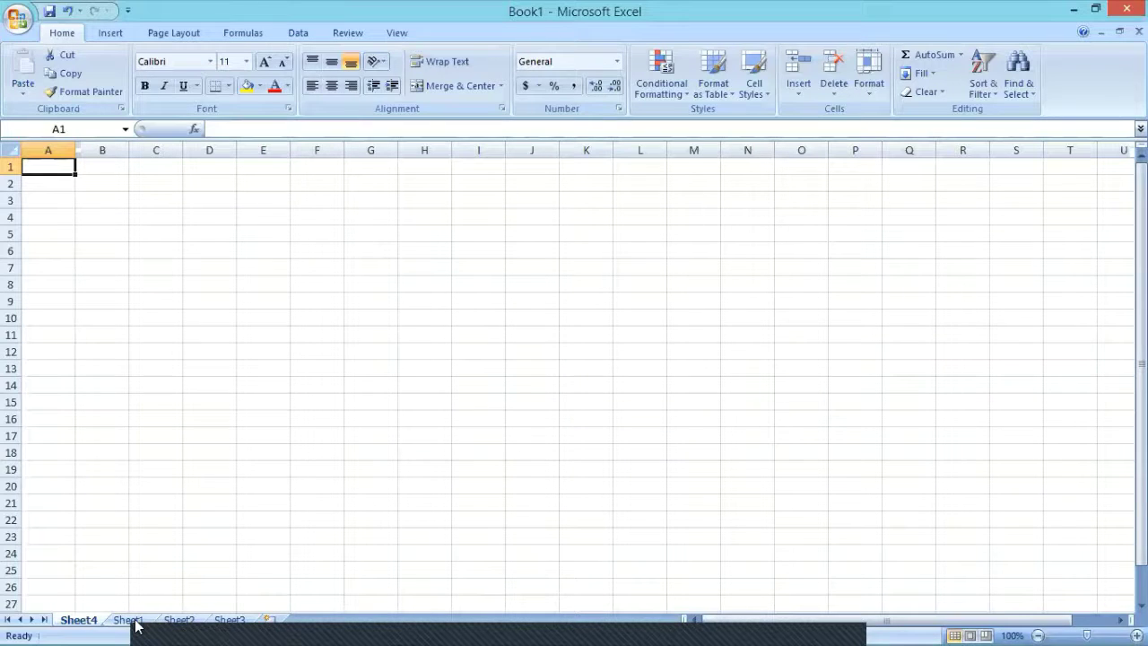
key("shift+F11")
key("shift+F11")
key("shift+F11")
key("shift+F11")
key("shift+F11")
key("shift+F11")
key("shift+F11")
key("shift+F11")
key("shift+F11")
key("shift+F11")
key("shift+F11")
key("shift+F11")
key("shift+F11")
key("shift+F11")
key("shift+F11")
key("shift+F11")
key("shift+F11")
key("shift+F11")
key("shift+F11")
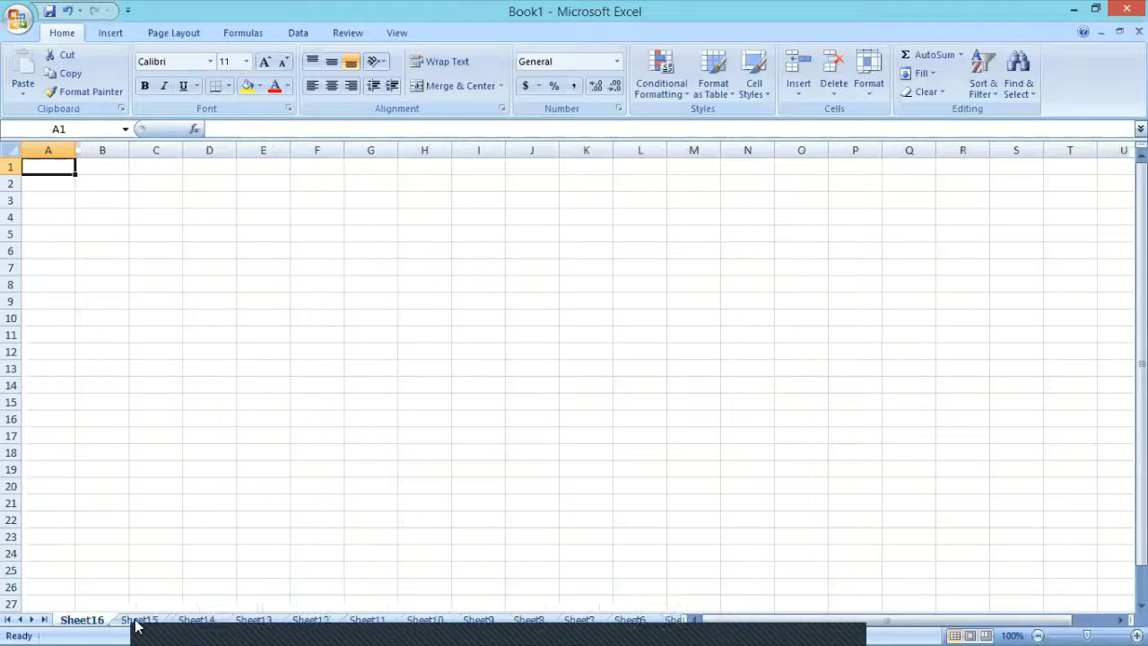
Insert more blank worksheets in front of the existing ones, one after another, up to Sheet30.
key("shift+F11")
key("shift+F11")
key("shift+F11")
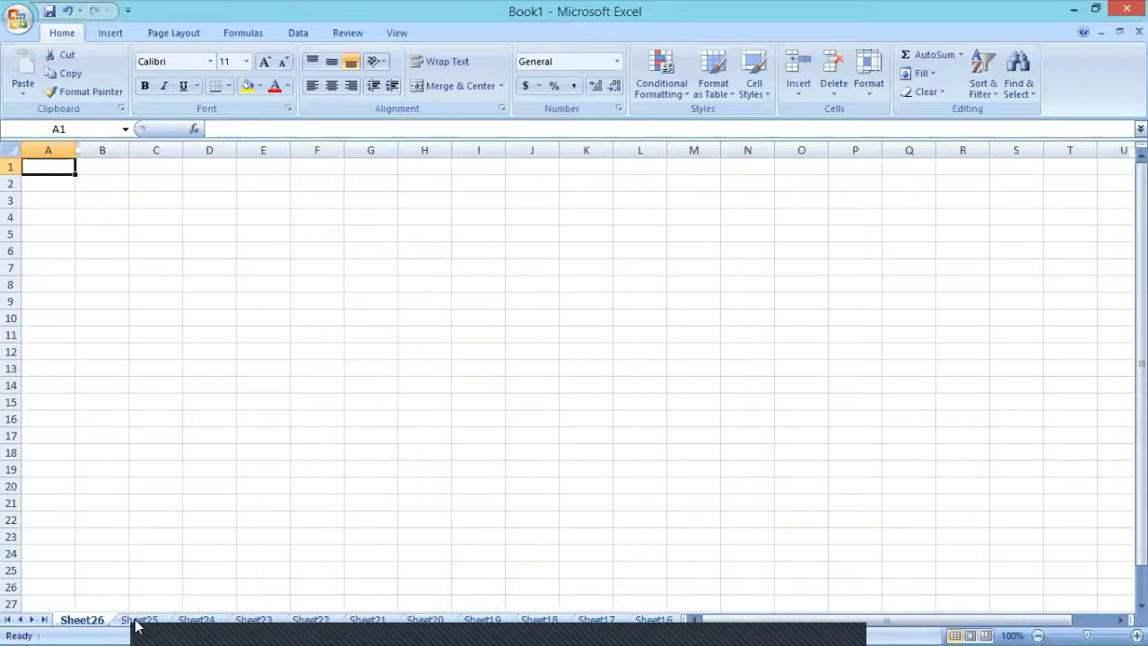
key("shift+F11")
key("shift+F11")
key("shift+F11")
key("shift+F11")
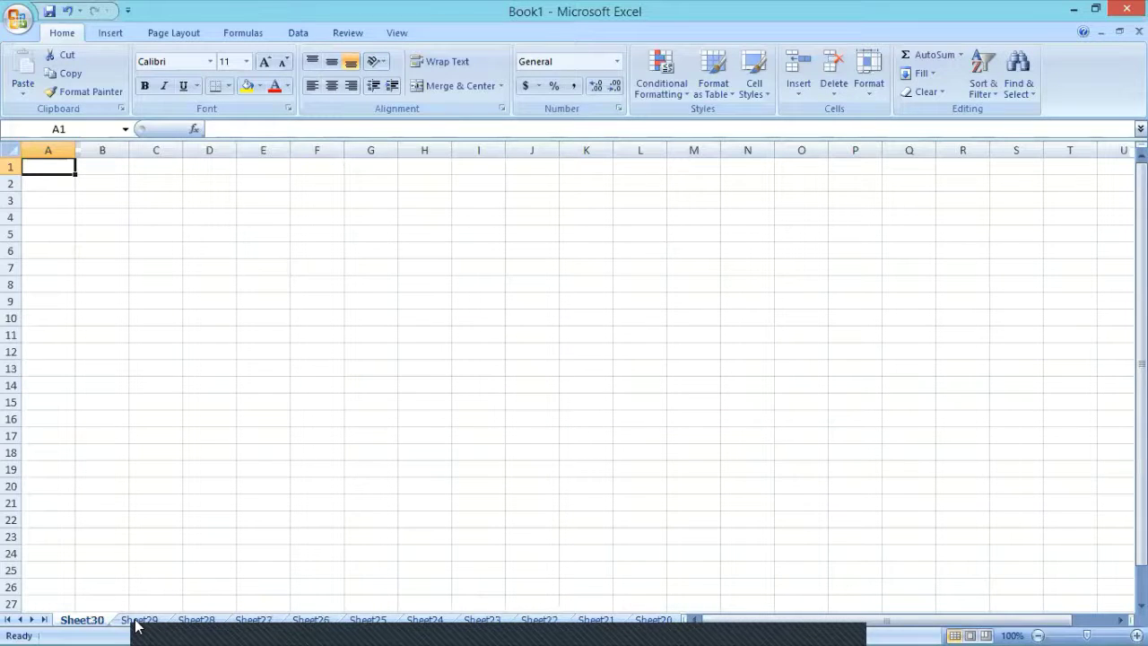
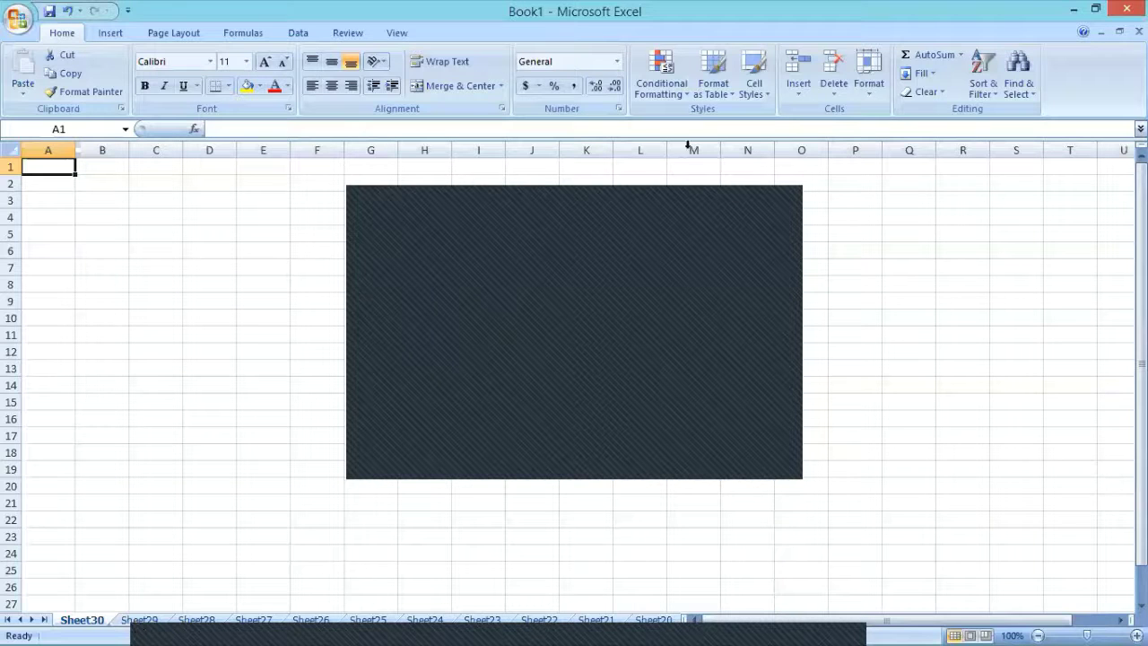
Look across and down the blank Sheet30, making H16 and then J18 the active cell.
left_click(419, 421)
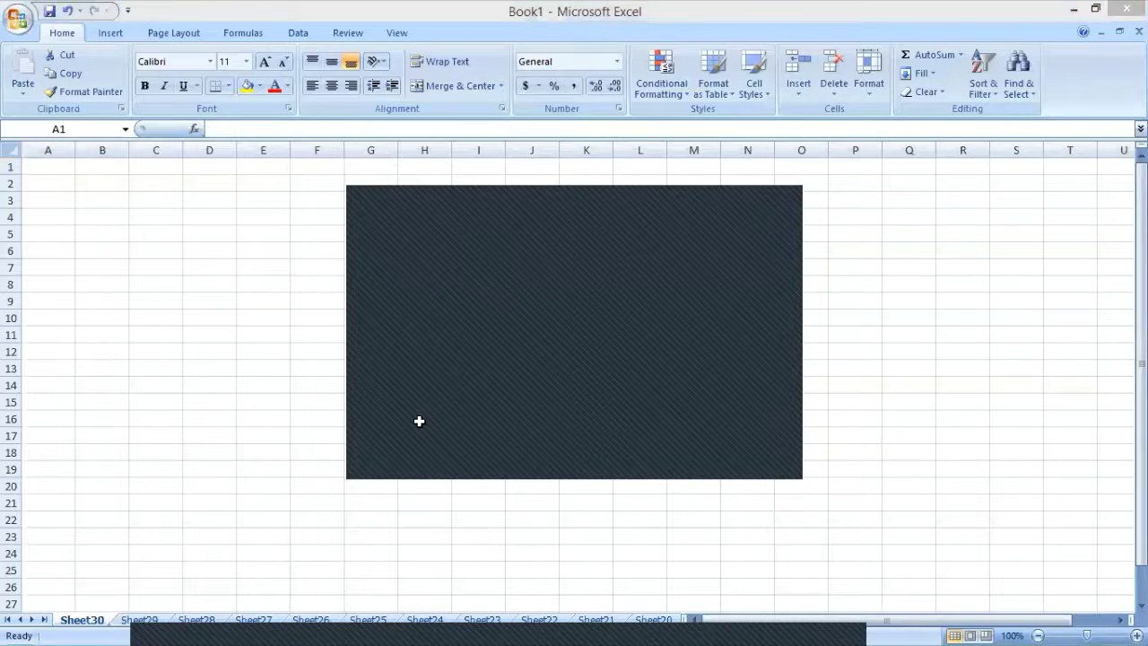
left_click(418, 421)
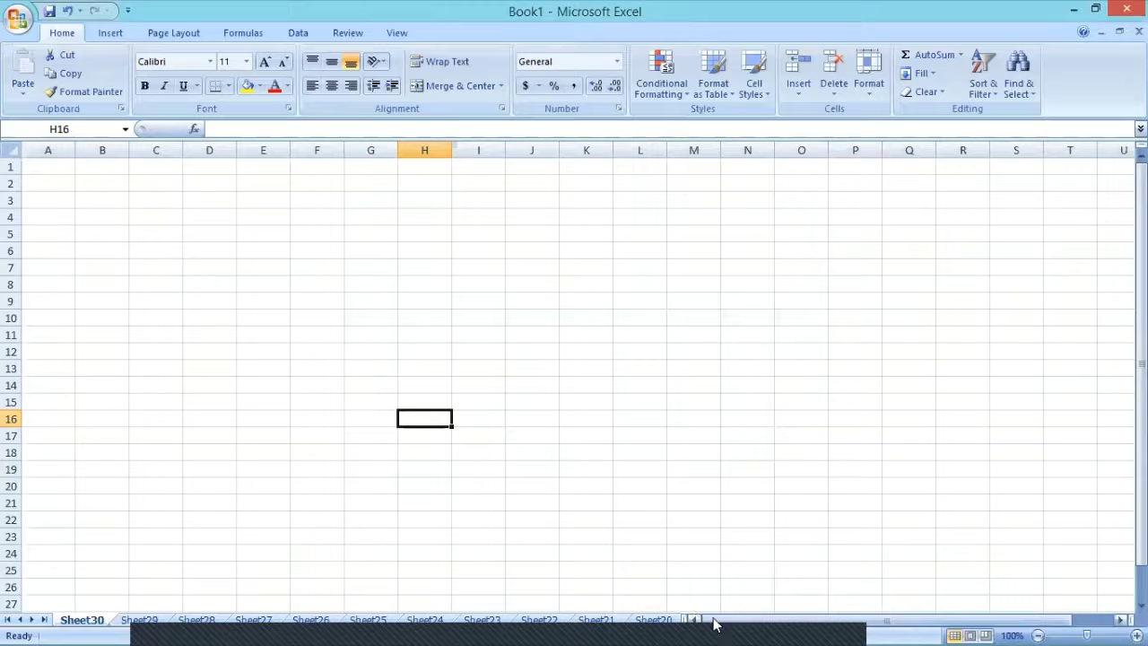
scroll(586, 383, "right", 1)
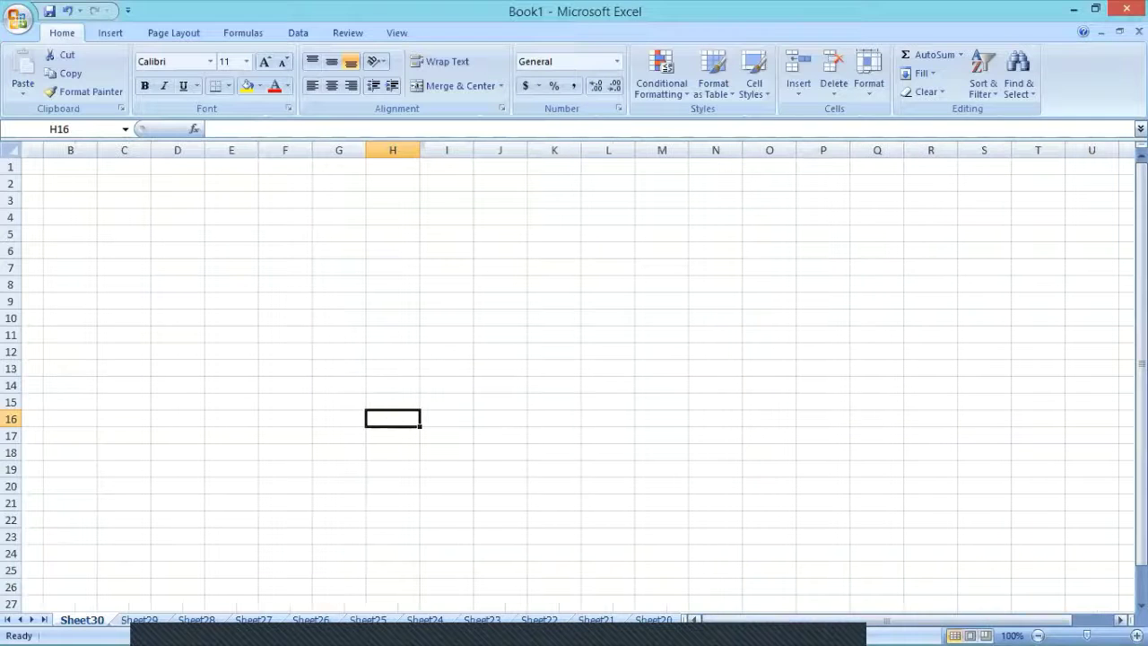
scroll(577, 384, "right", 6)
left_click_drag(807, 621, 718, 620)
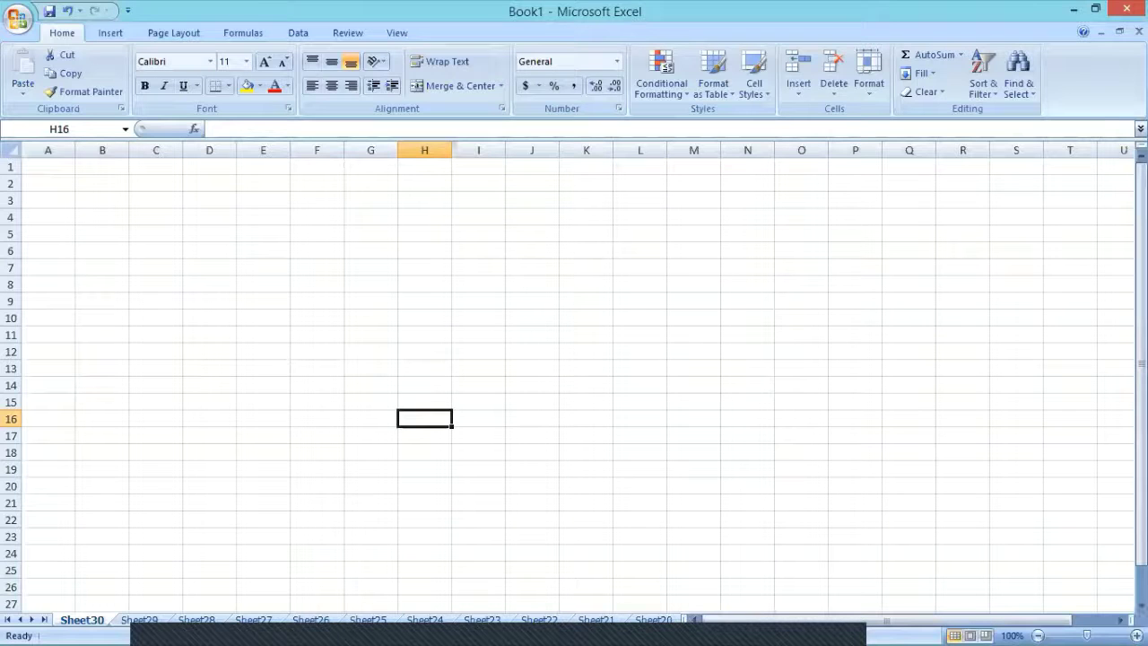
scroll(556, 388, "down", 1)
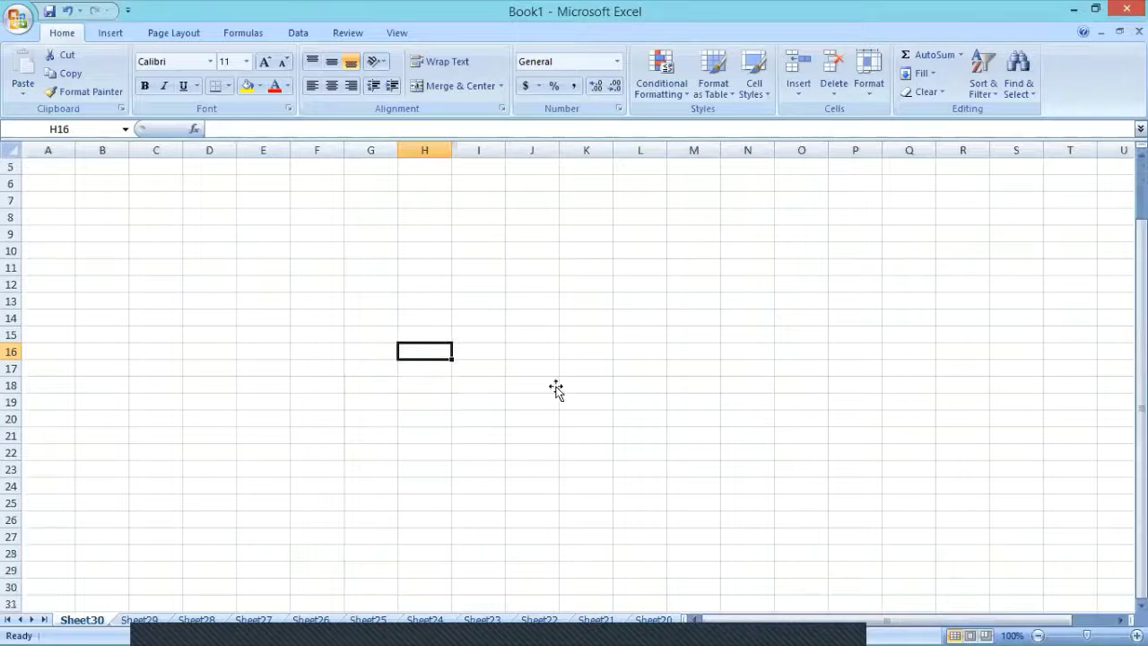
left_click(556, 388)
scroll(556, 389, "up", 1)
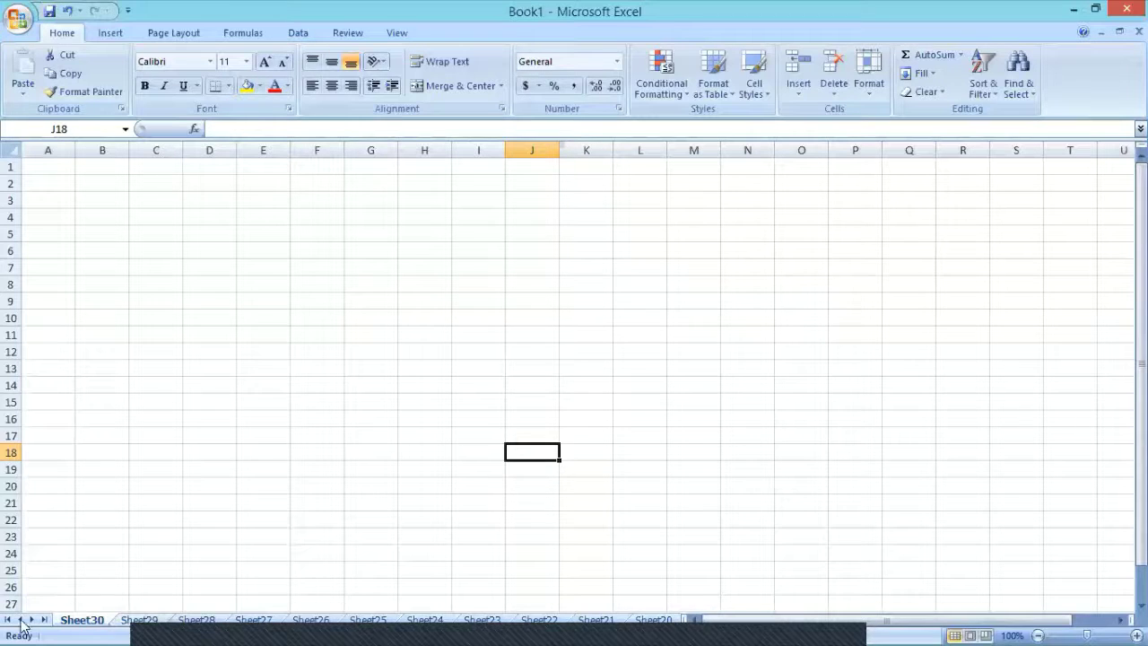
Switch to Sheet1 and go to the empty rows below its notes.
mouse_move(789, 618)
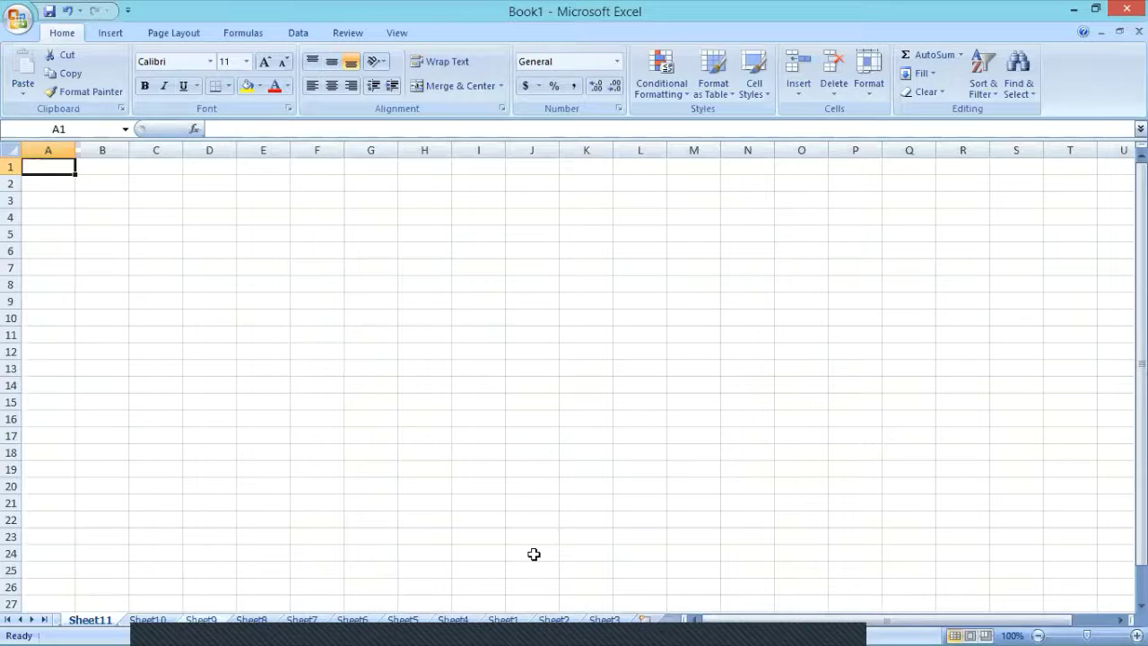
left_click(511, 620)
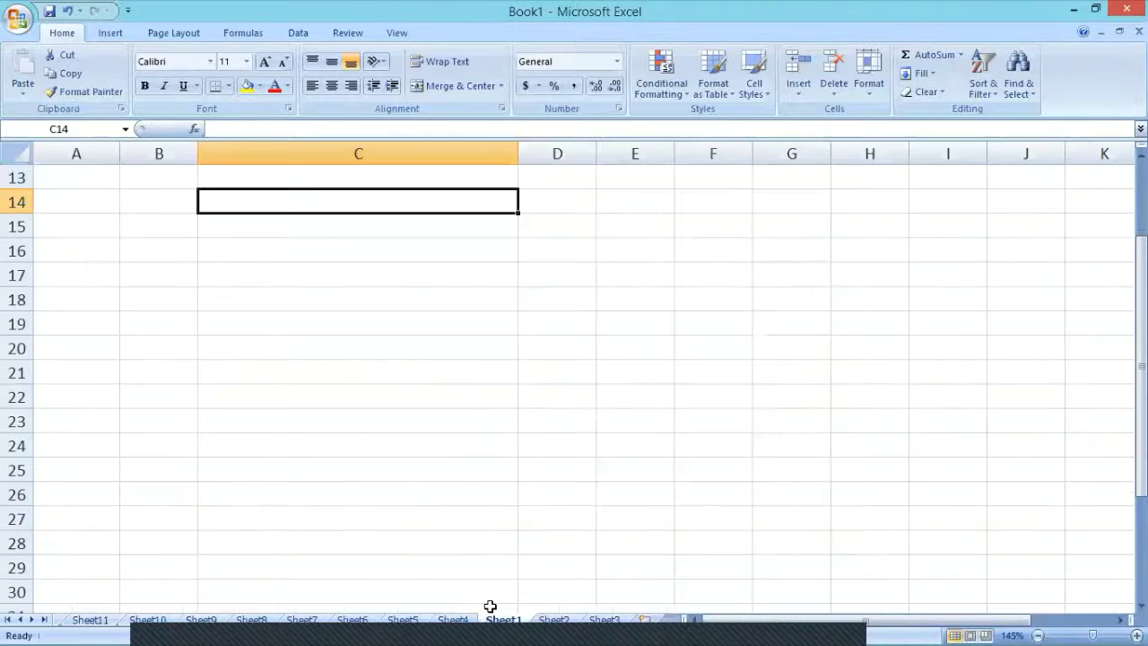
scroll(230, 321, "up", 4)
scroll(229, 321, "down", 6)
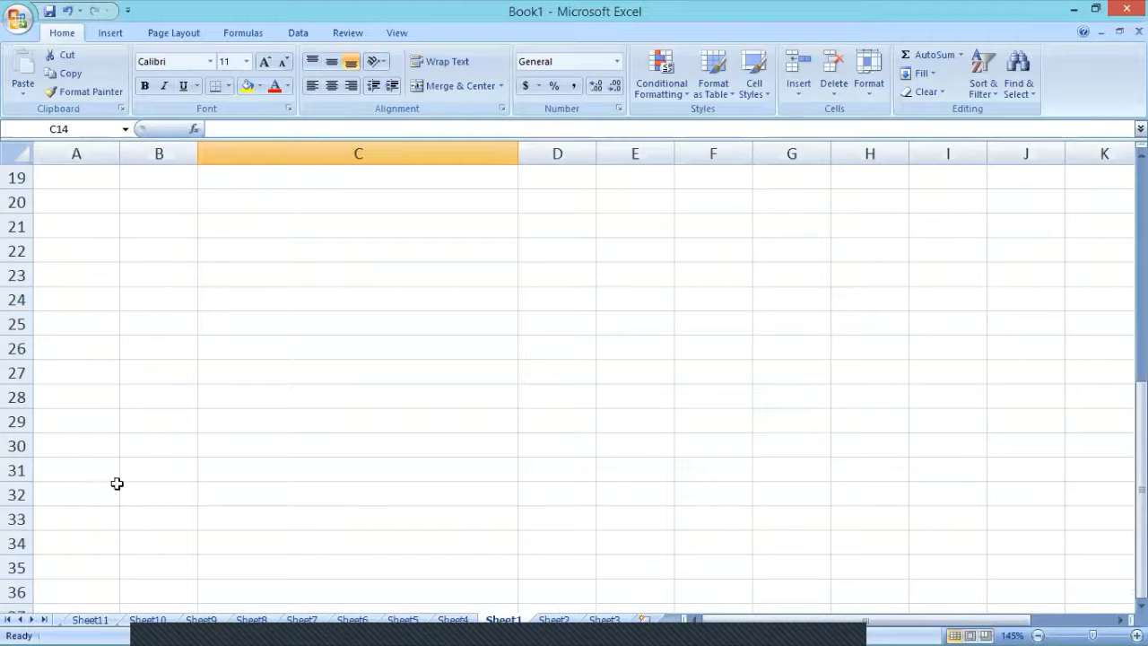
Enter the heading "SHEET TAB SCROLL BUTTONS" in cell C21 of Sheet1.
left_click(214, 228)
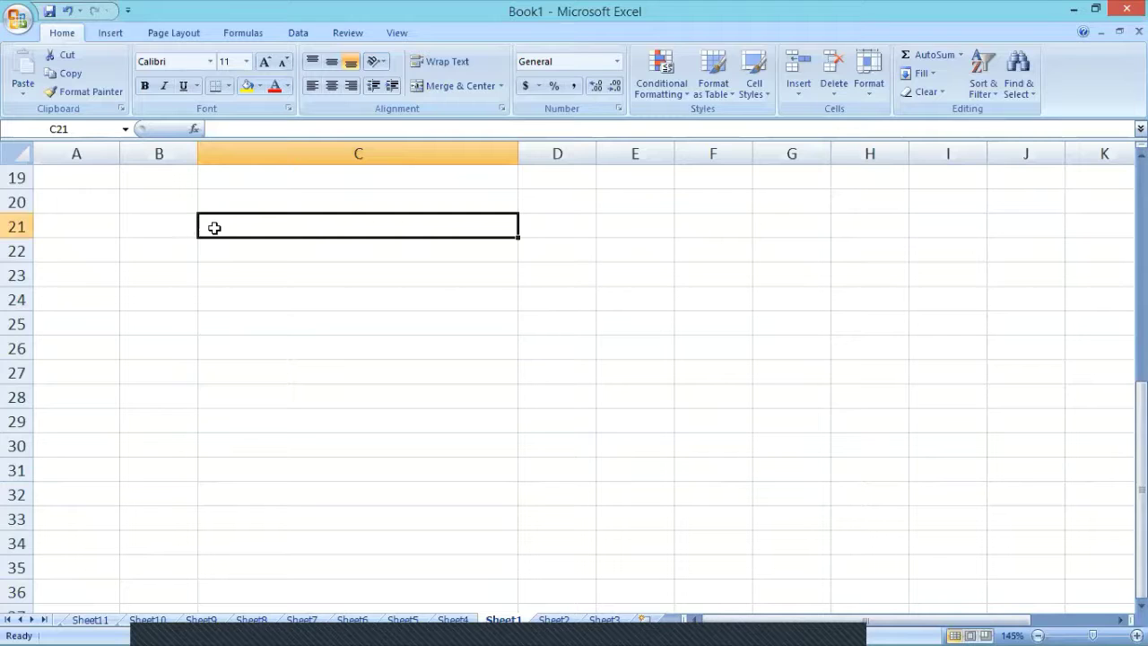
type("SHEET")
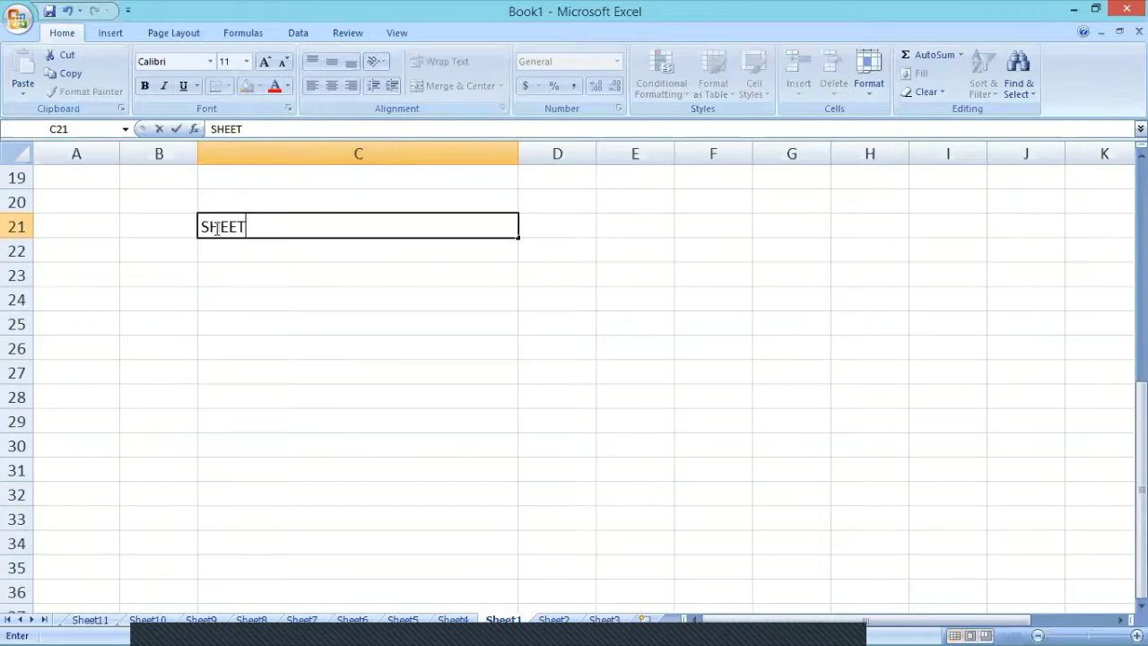
type(" TAB ST")
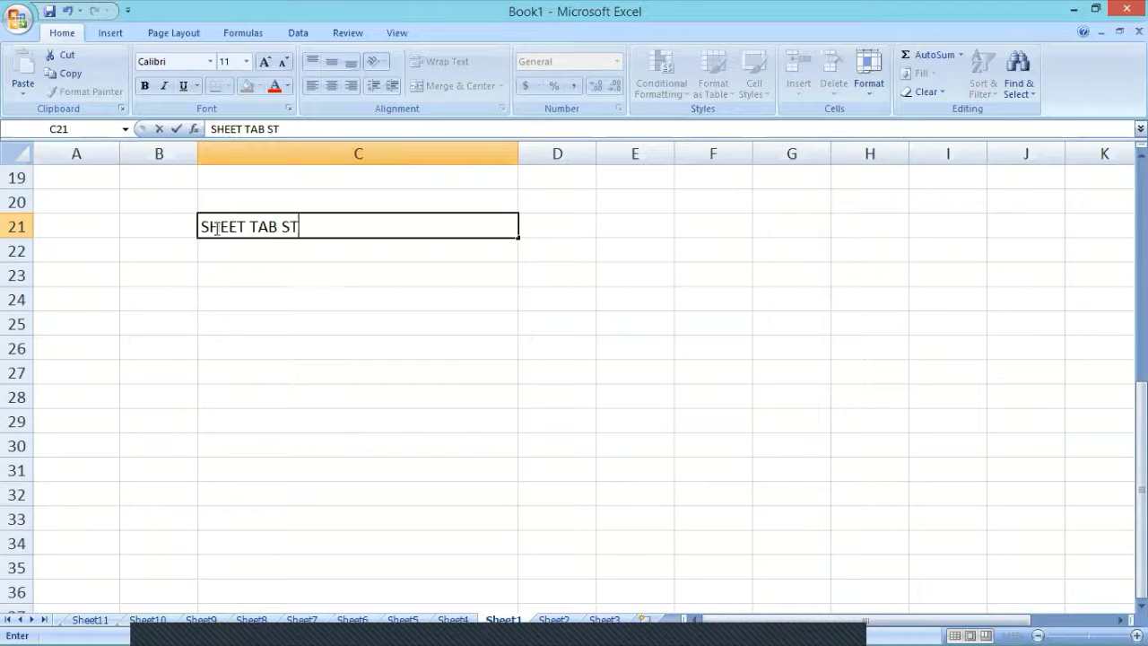
type("OP")
key("BackSpace")
key("BackSpace")
key("BackSpace")
key("BackSpace")
type("CROLL BUTT")
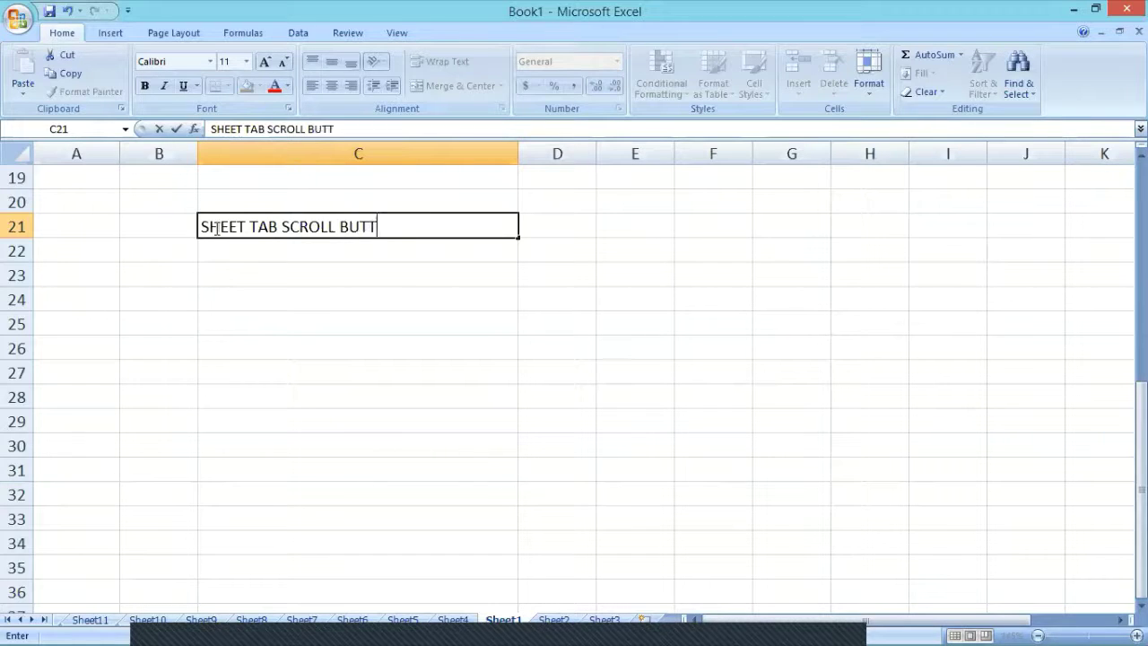
type("ONS")
key("Return")
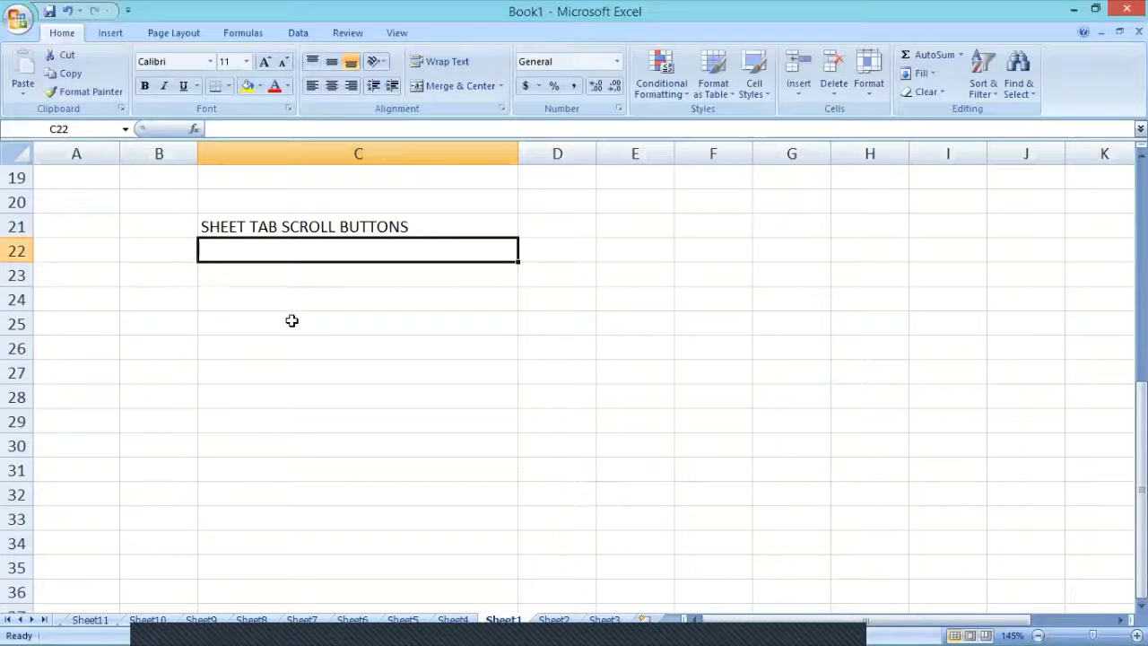
Return to the start of Sheet1's notes and browse the sheet tabs backward and forward without changing the active sheet.
scroll(289, 385, "up", 3)
scroll(289, 386, "up", 1)
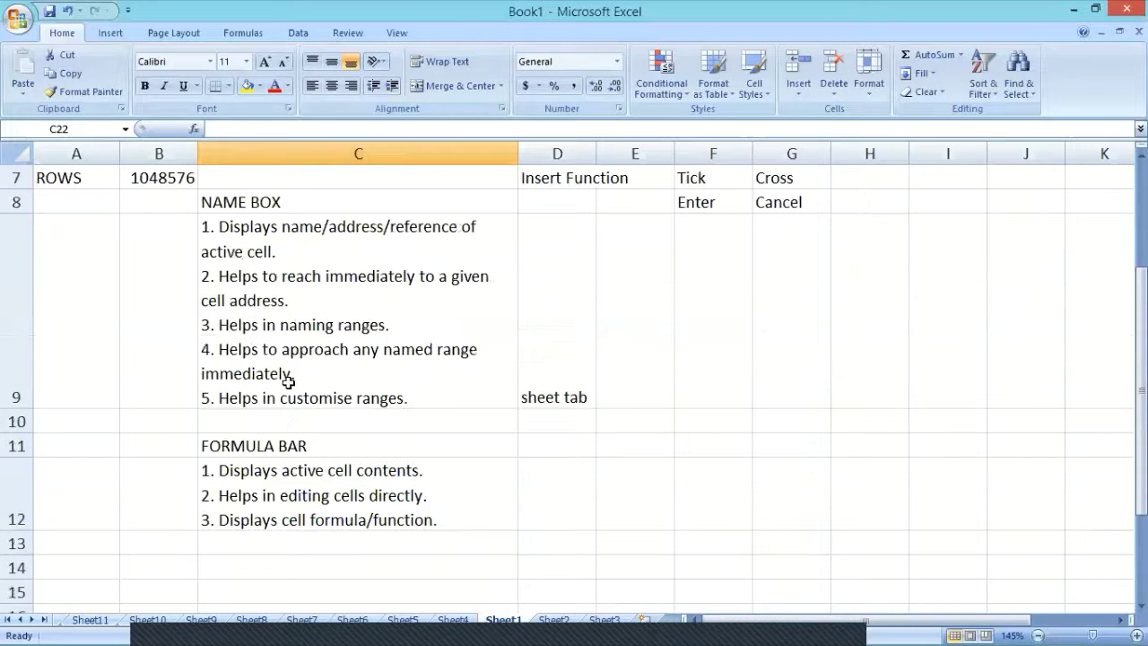
scroll(289, 381, "up", 2)
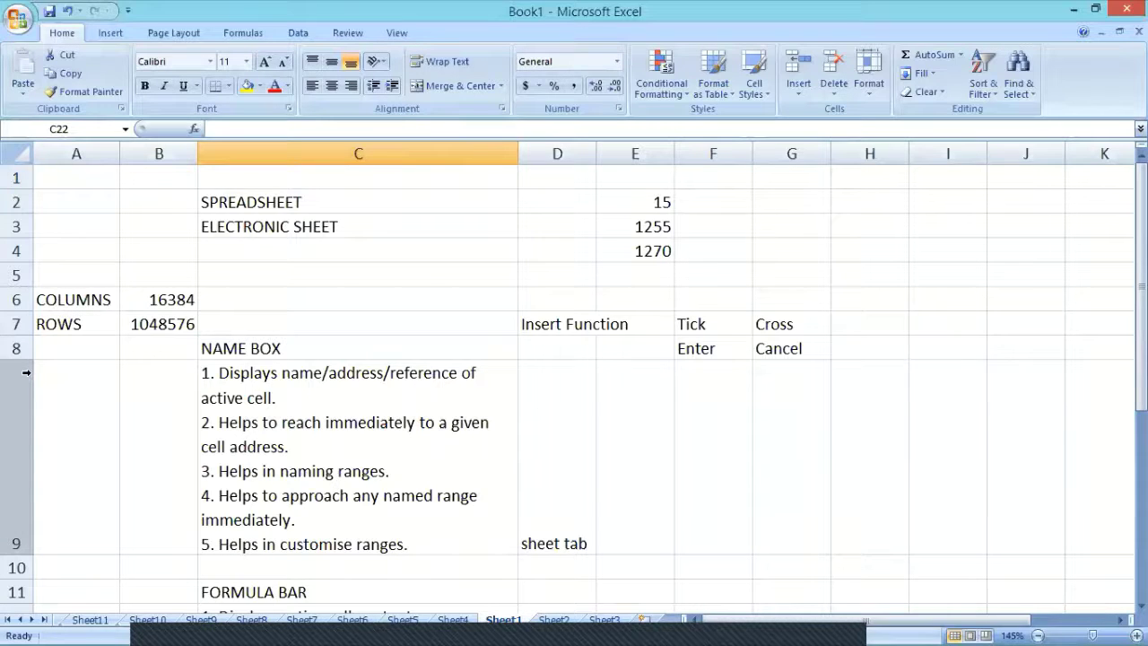
left_click(18, 619)
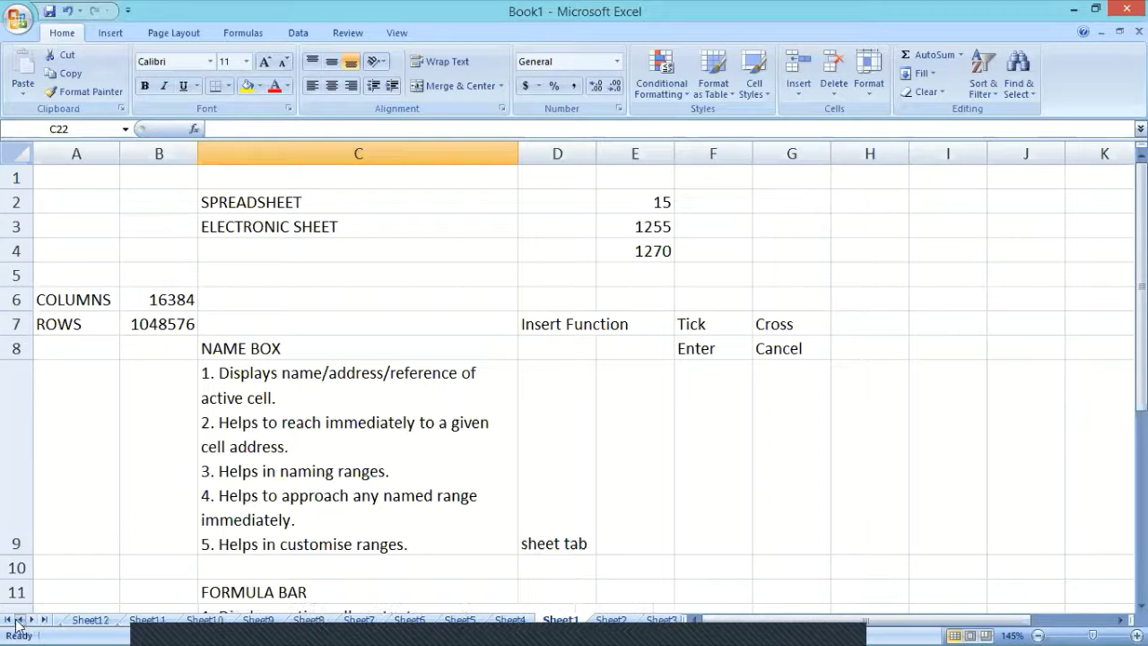
left_click(18, 620)
left_click(18, 619)
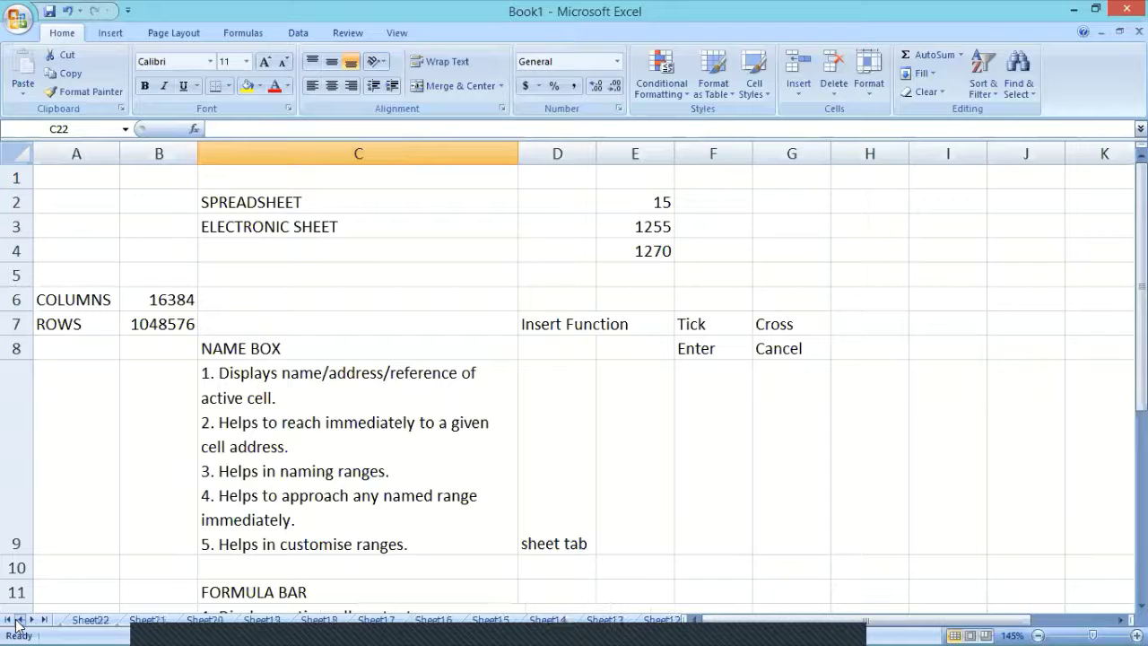
left_click(18, 619)
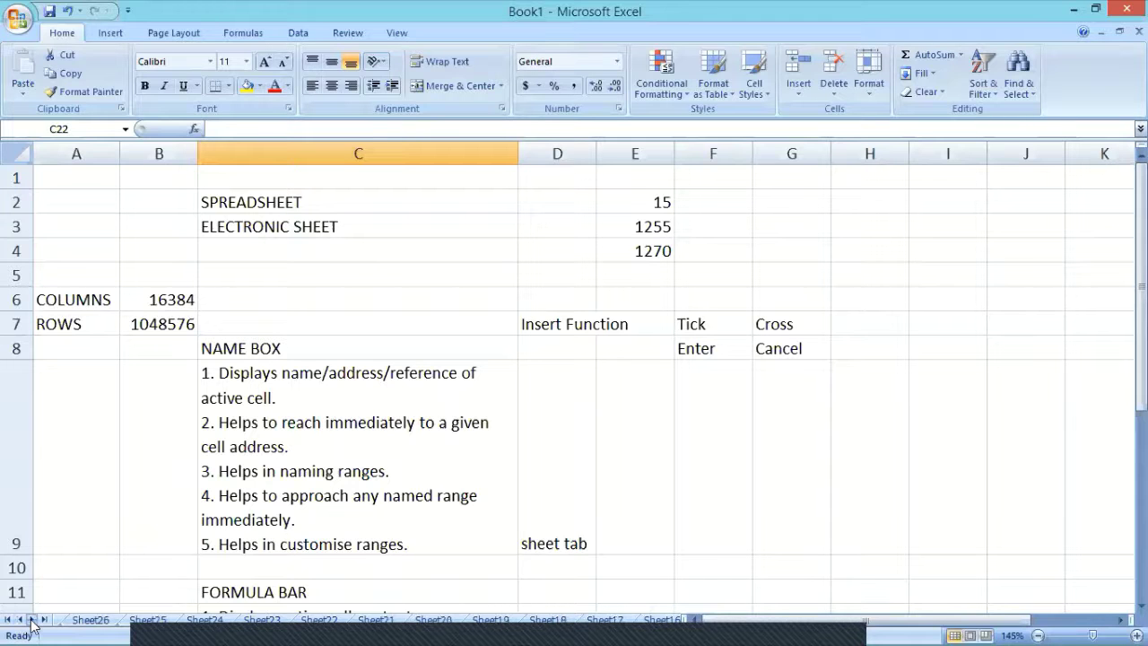
left_click(31, 619)
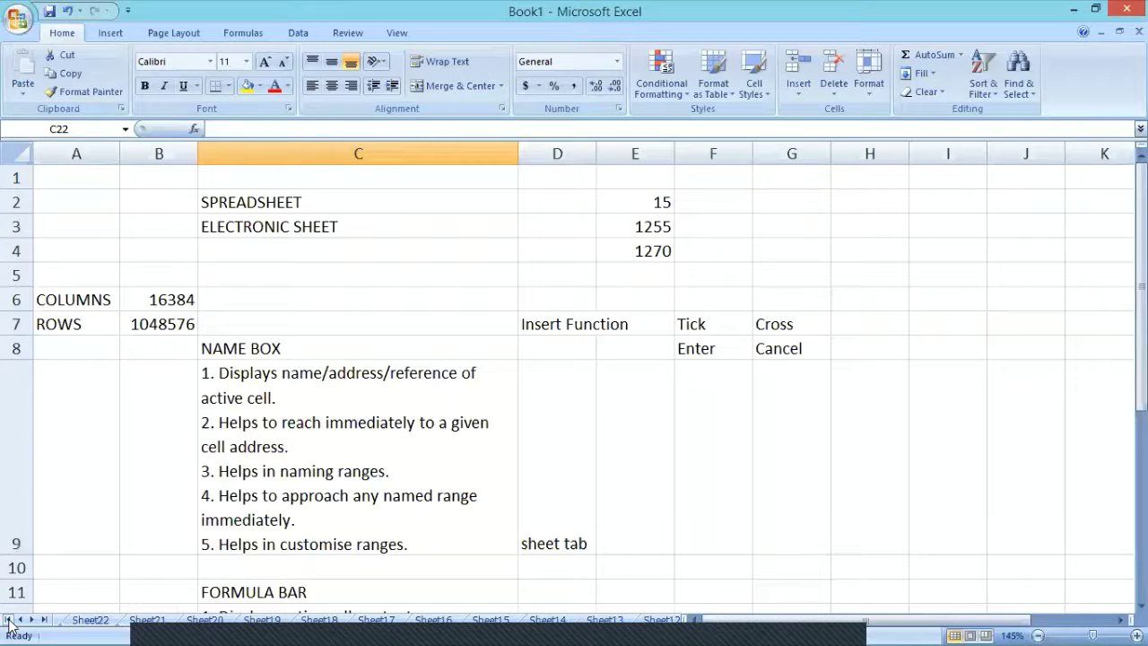
Jump to the first sheet tabs and open Sheet30, then jump to the last tabs and return to Sheet1.
left_click(9, 619)
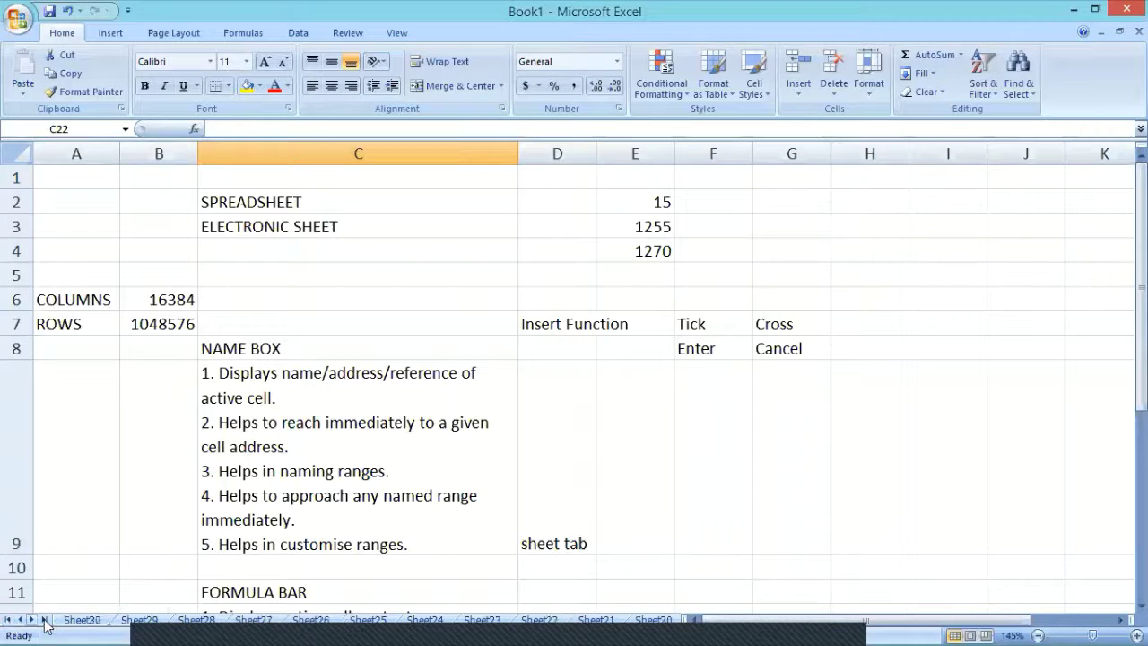
left_click(81, 621)
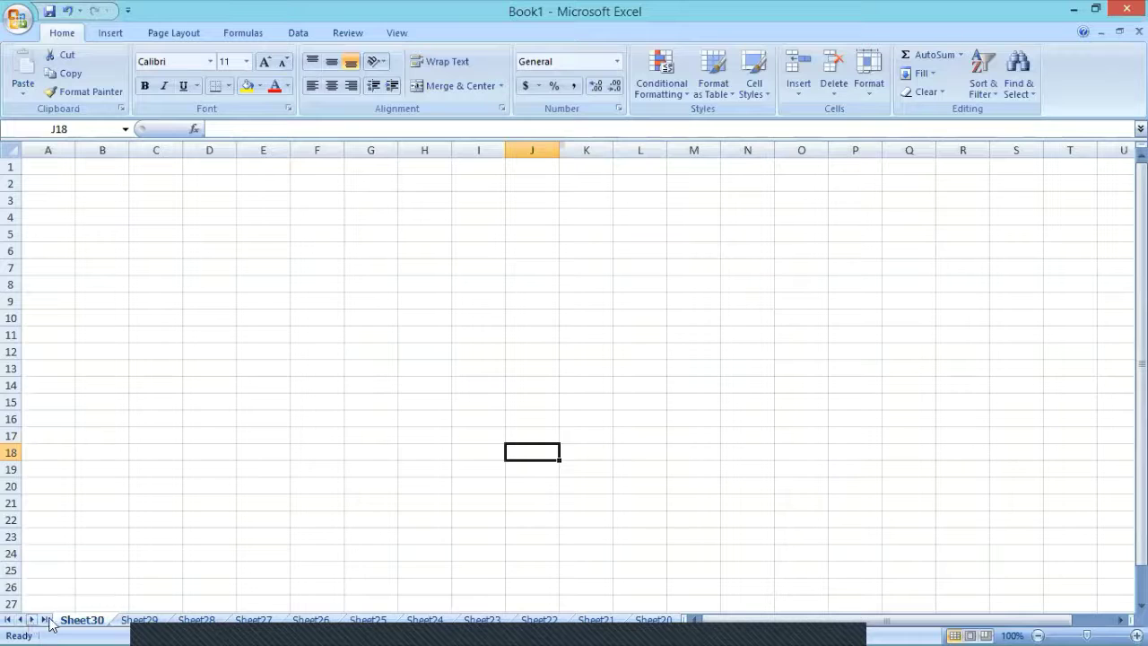
left_click(41, 620)
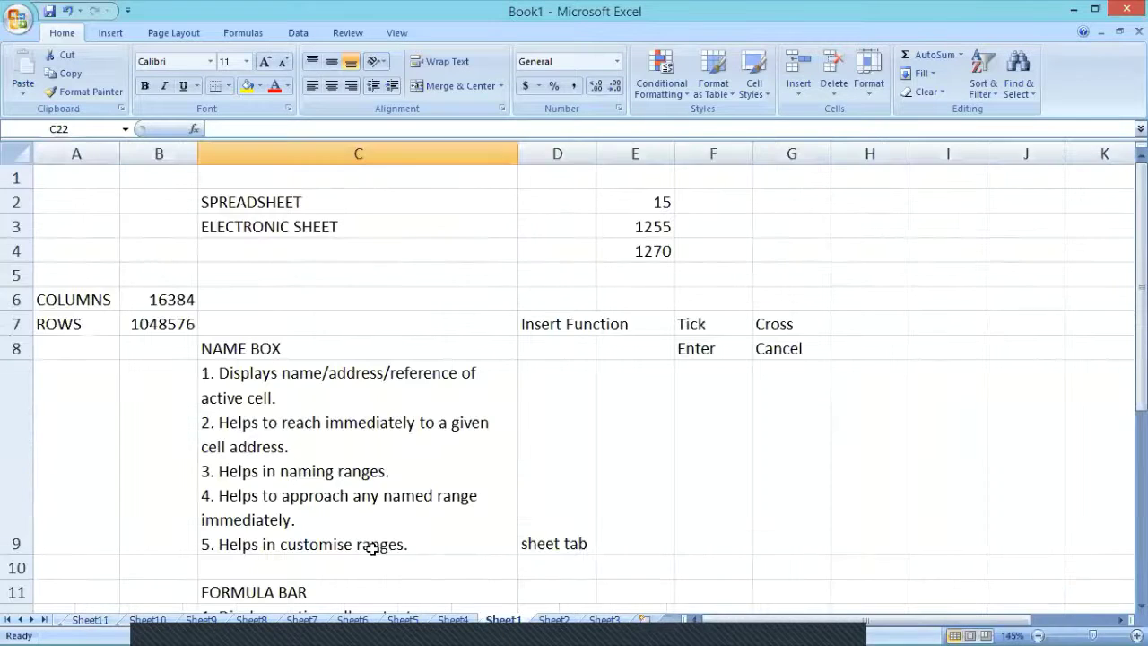
Enter "GO TO NEXT SHEET -" in cell C22, below the sheet tab scroll buttons heading.
scroll(325, 571, "down", 5)
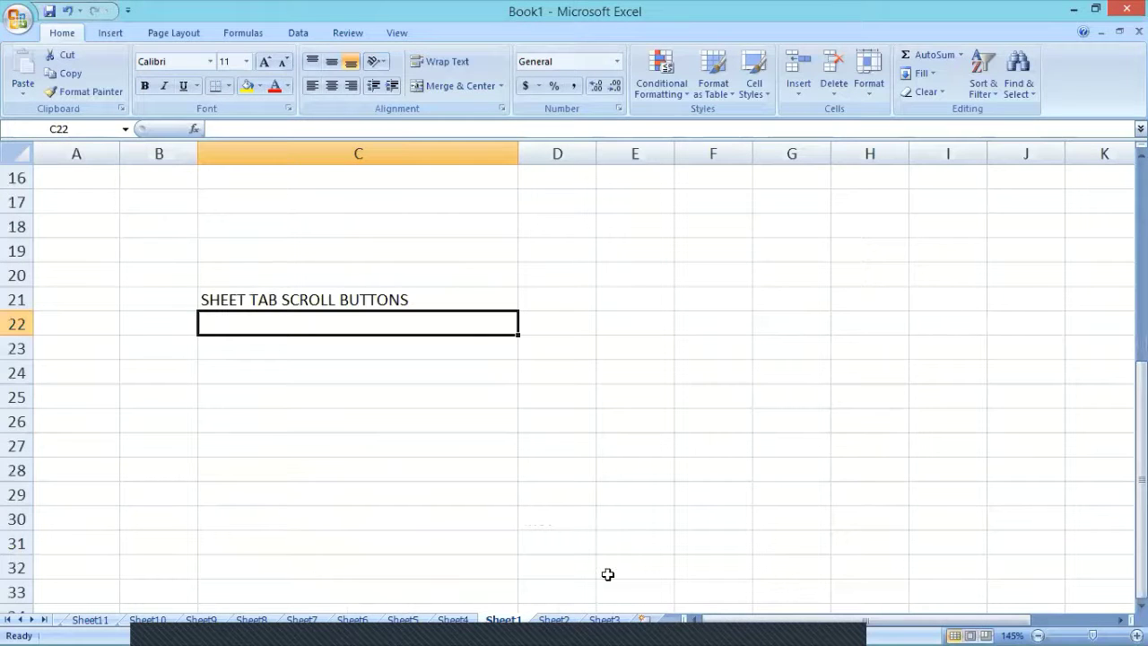
type("GO T")
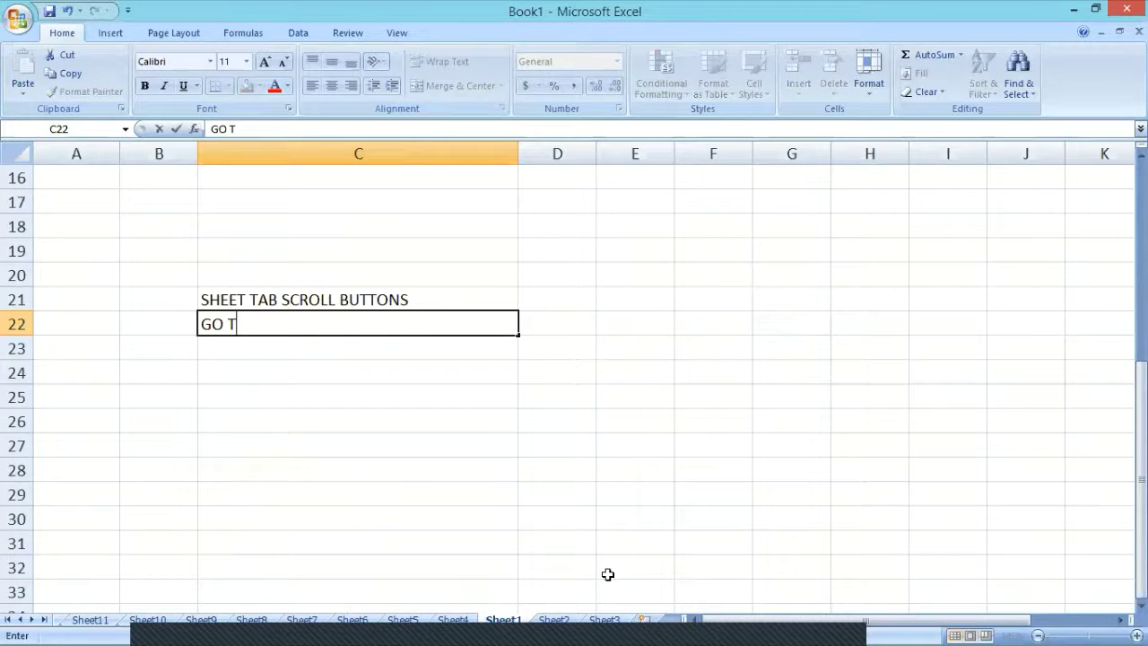
type("O NEXT")
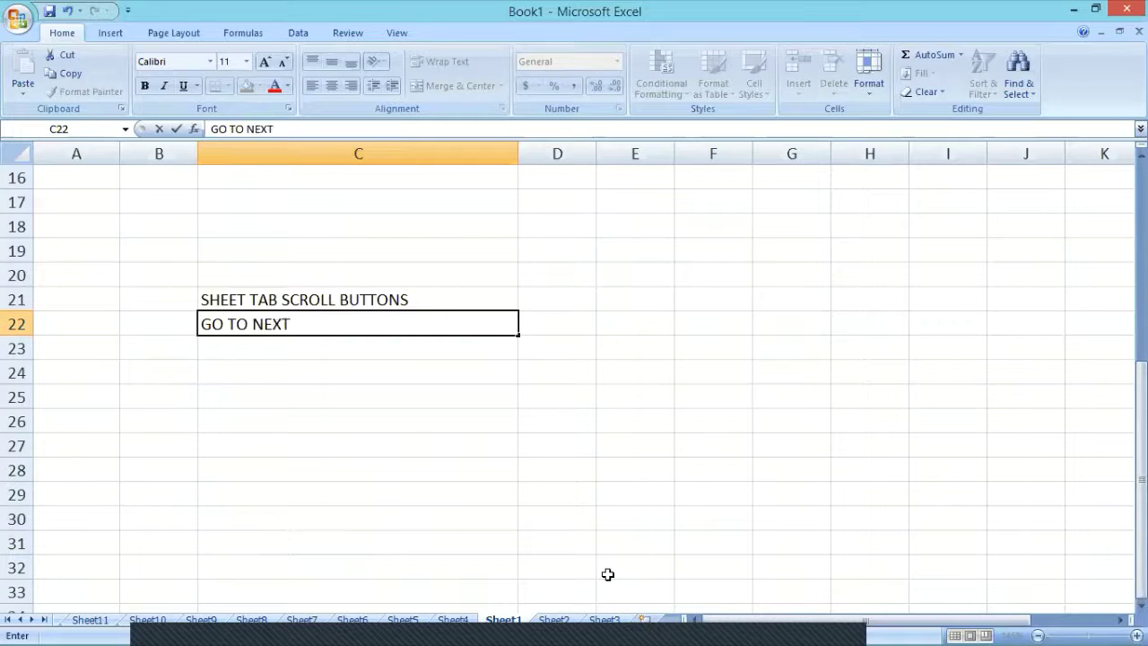
type(" SEH")
key("BackSpace")
key("BackSpace")
type("HEET")
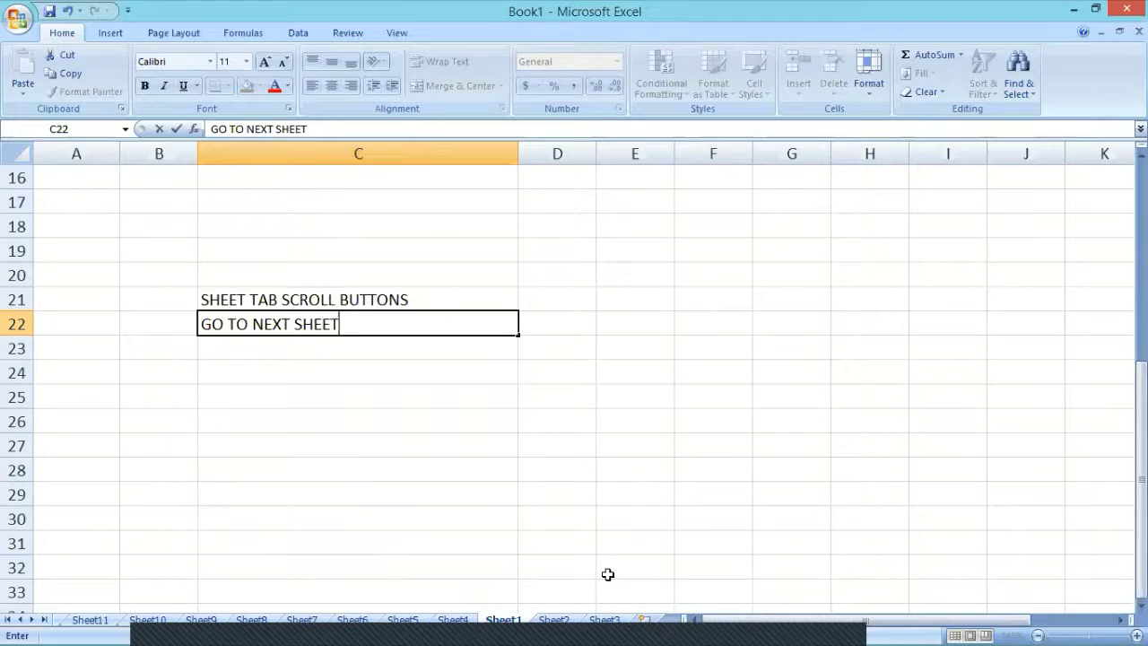
type(" -")
Move forward one sheet at a time to Sheet2 and Sheet3, and step back to Sheet1.
key("ctrl+Page_Down")
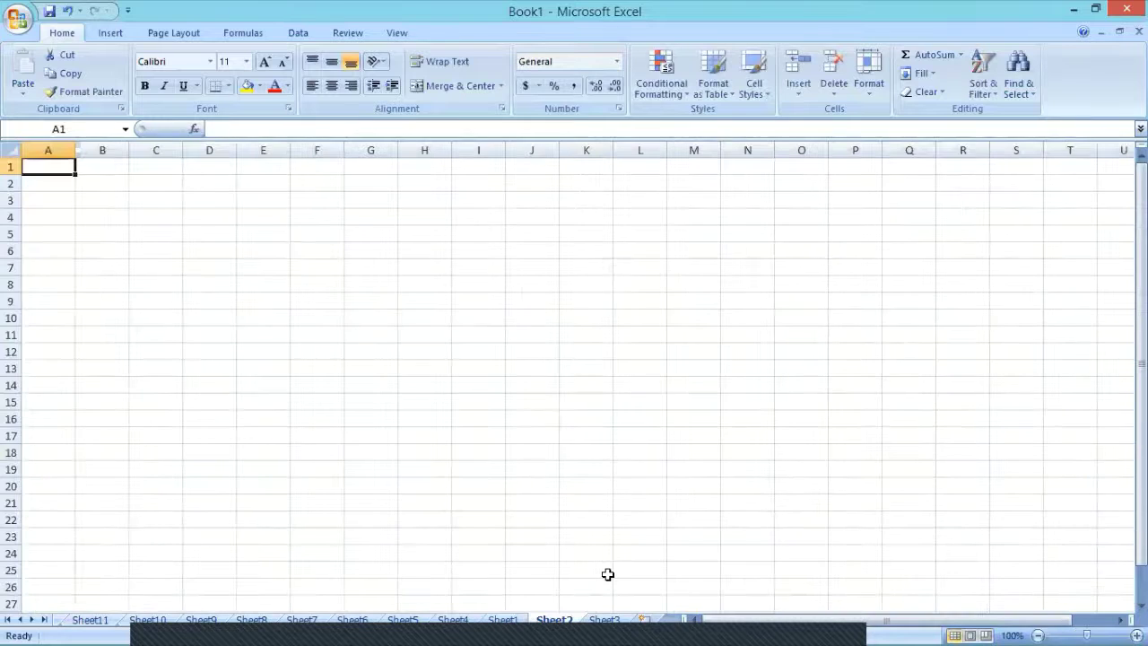
key("ctrl+Page_Down")
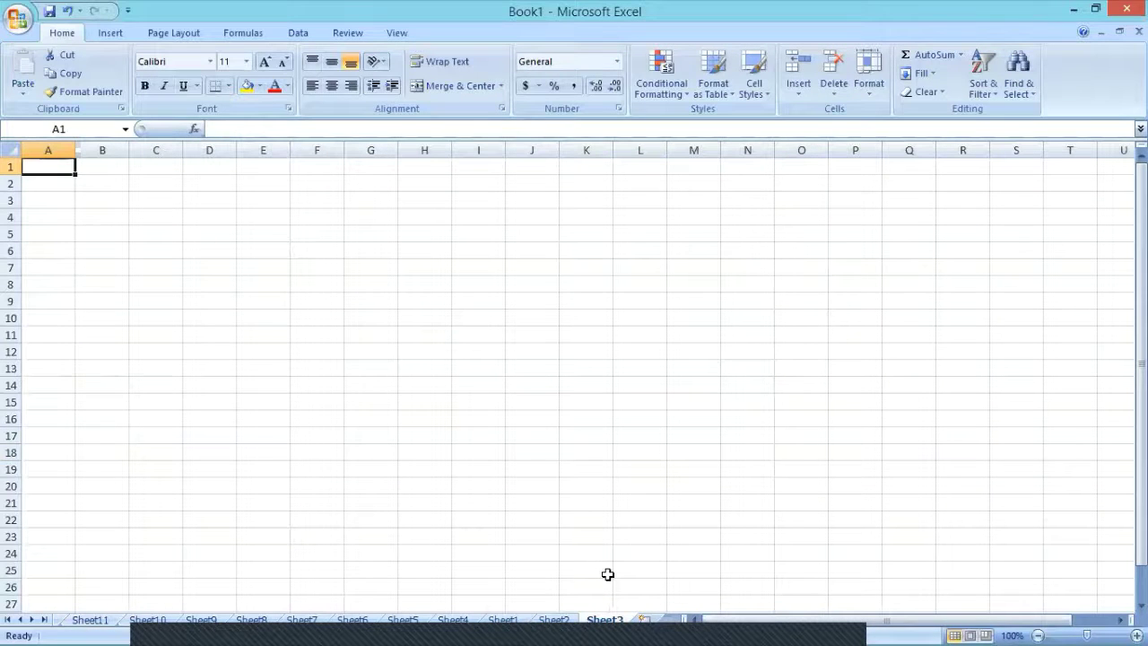
key("ctrl+Page_Up")
key("ctrl+Page_Up")
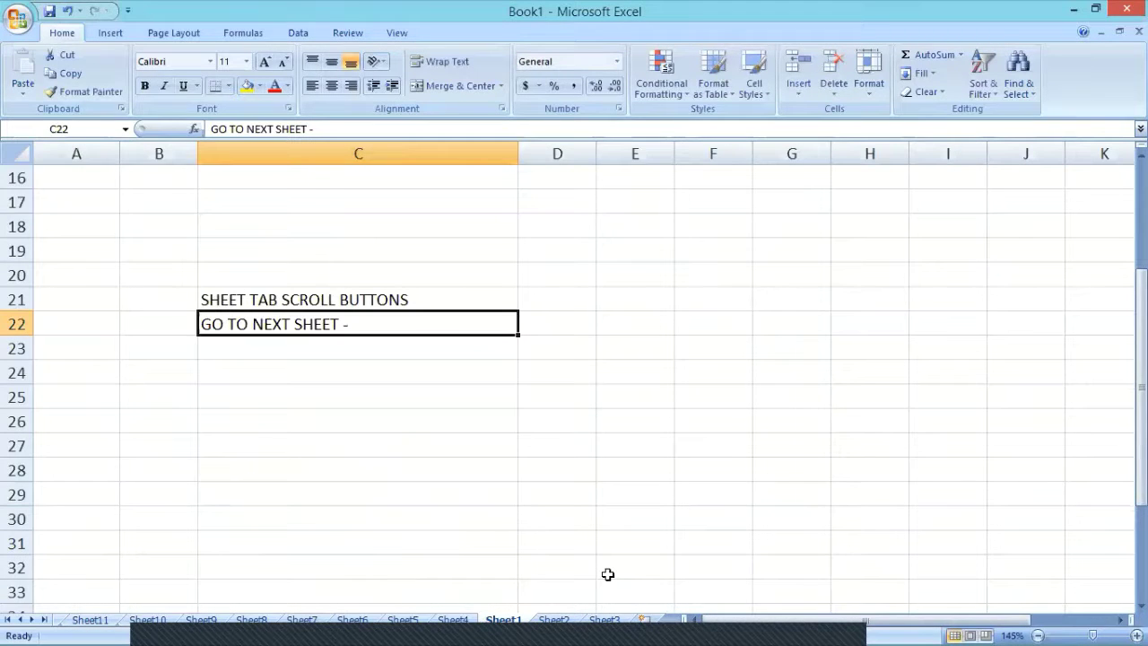
Complete the next-sheet note in cell C22 by appending "Ctrl+PageDown".
double_click(422, 320)
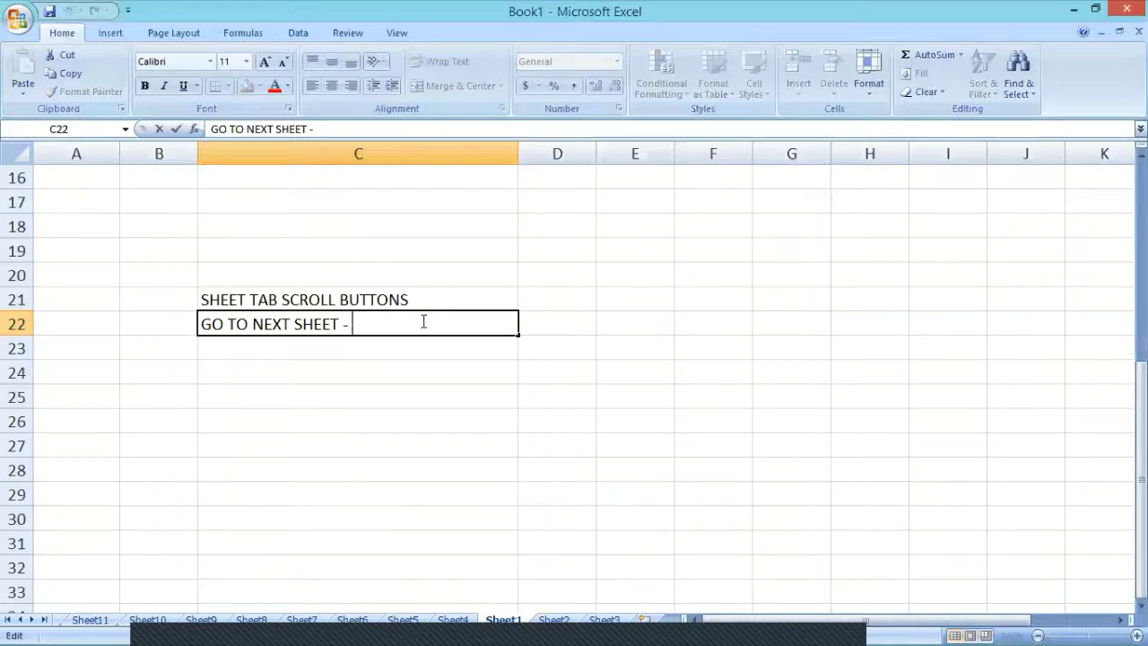
type("Ctrl+p")
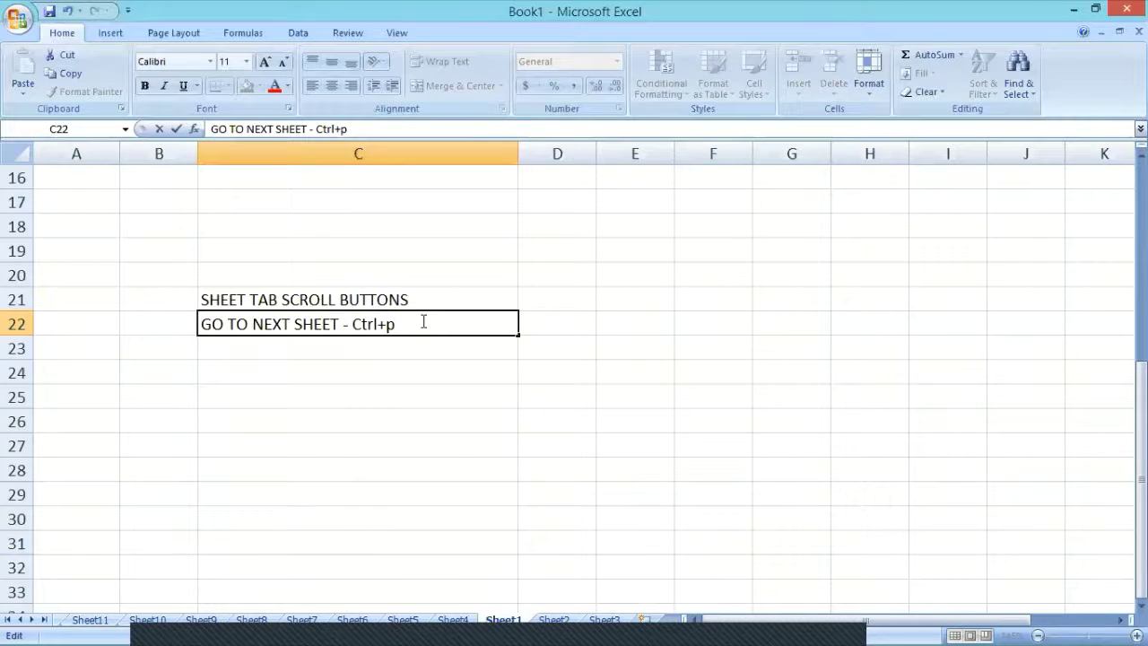
key("BackSpace")
type("PageD")
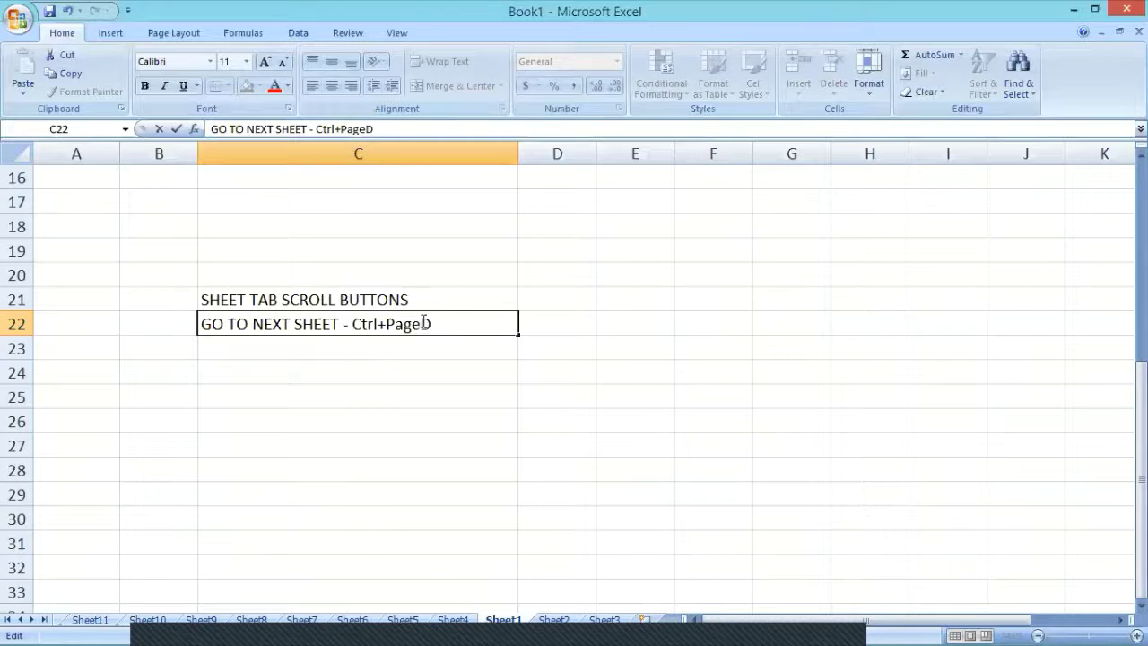
type("own")
key("Return")
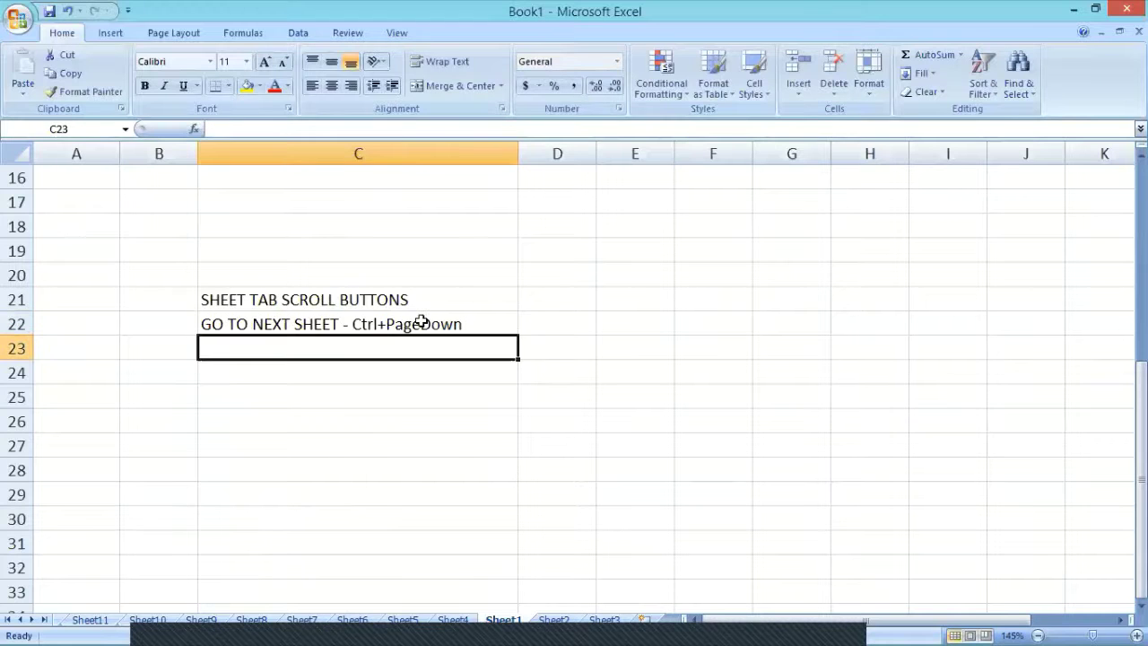
Enter "GO TO PREVIOUS SHEET - Ctrl_Pageup" in cell C23.
type("GOT")
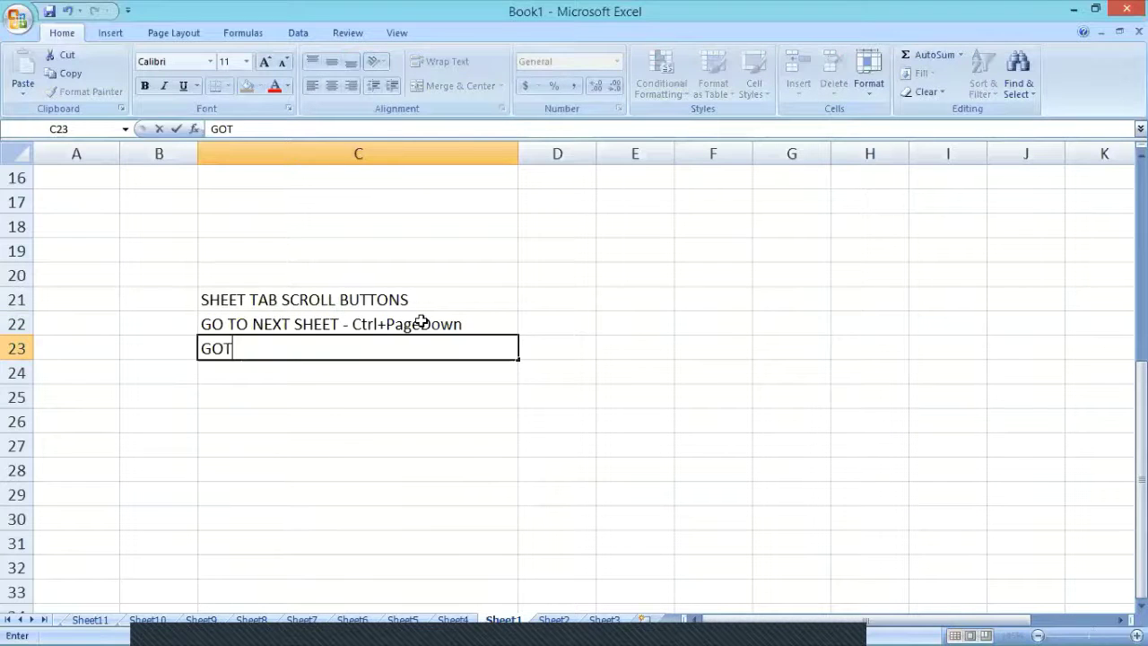
key("BackSpace")
type("T")
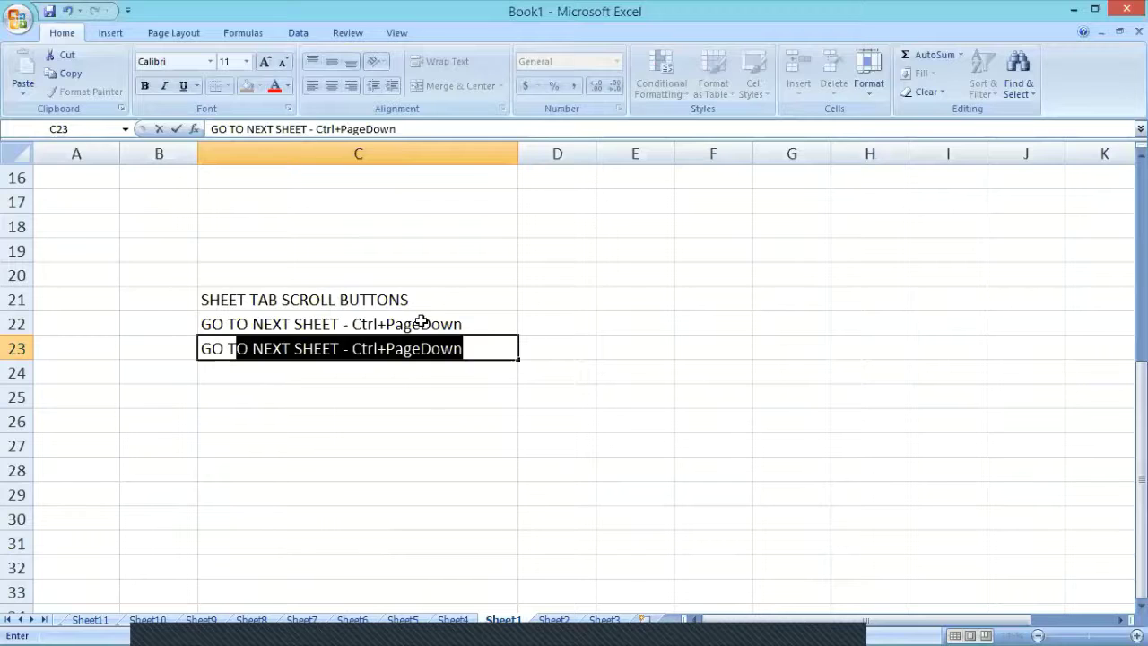
type("O PREVIOU")
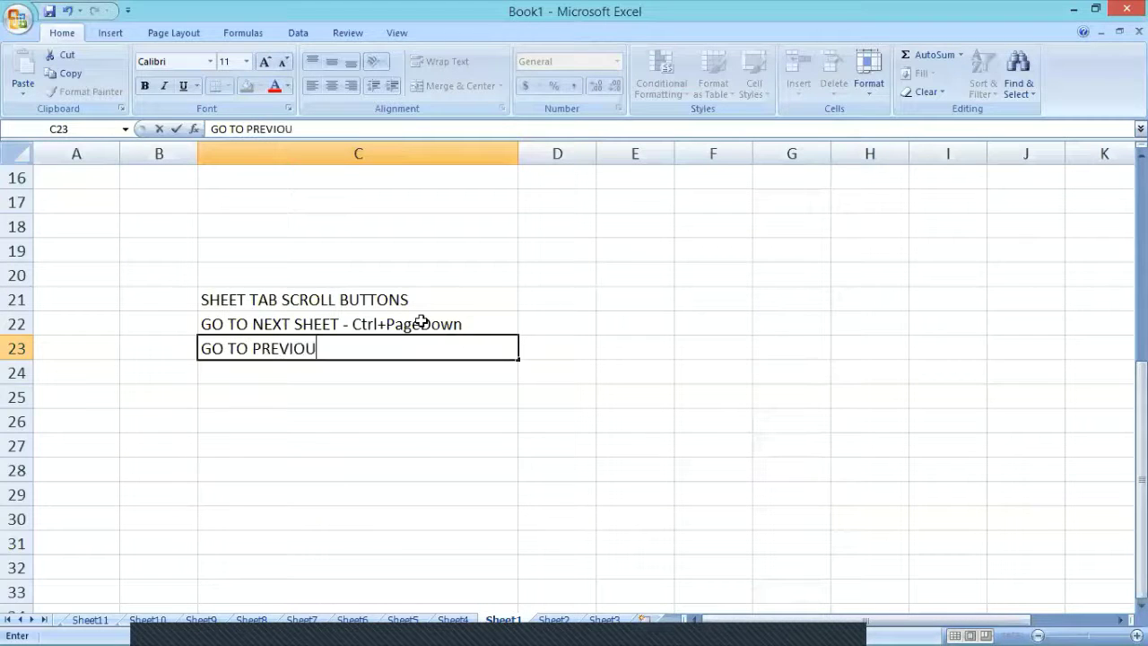
type("S SH")
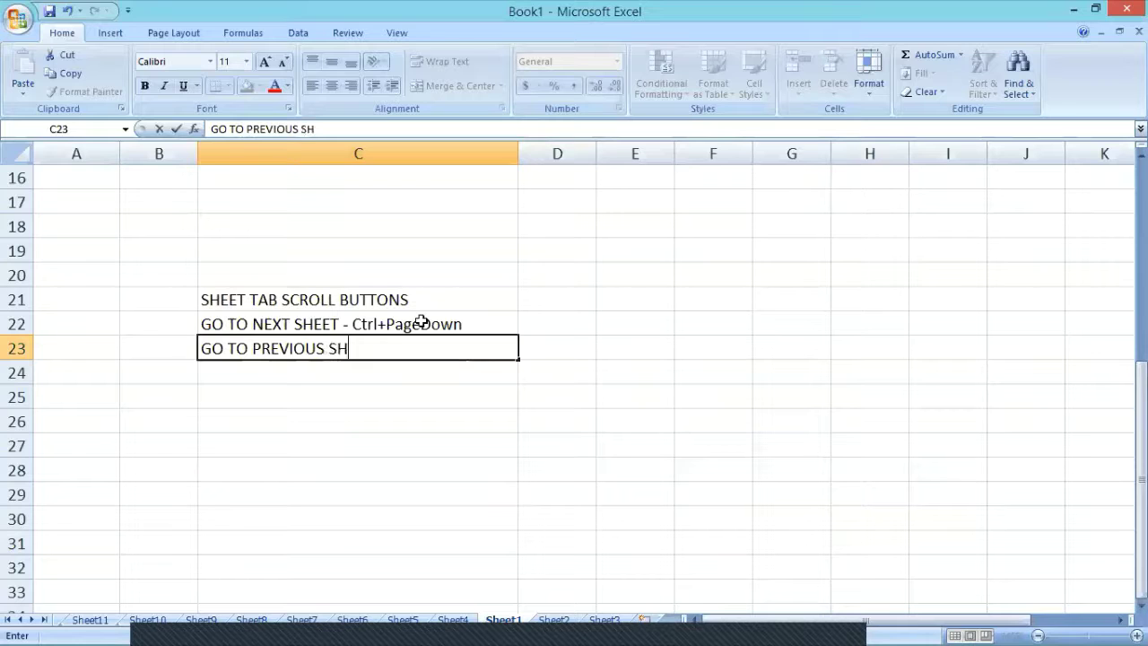
type("EET - ")
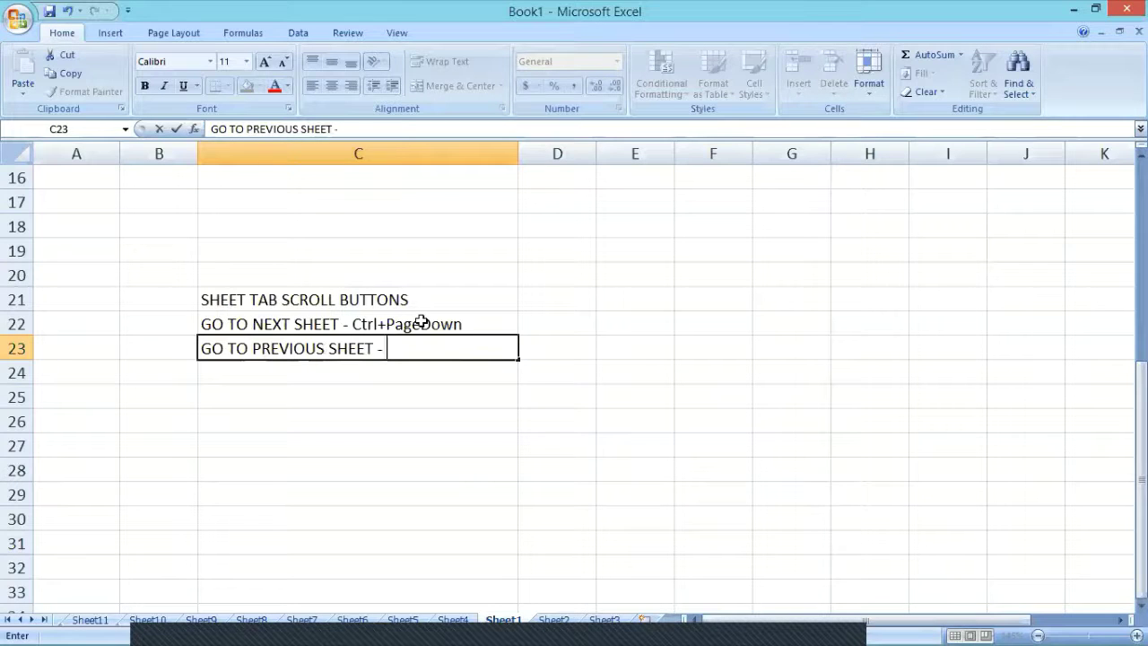
type("Ctrl_")
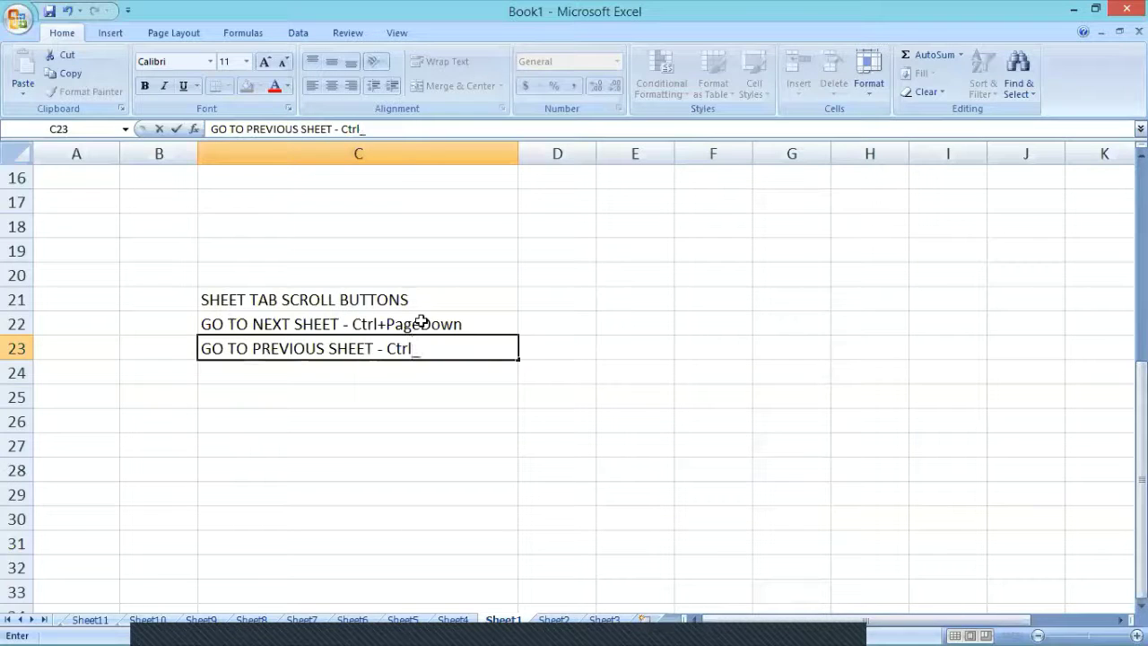
type("Pageu")
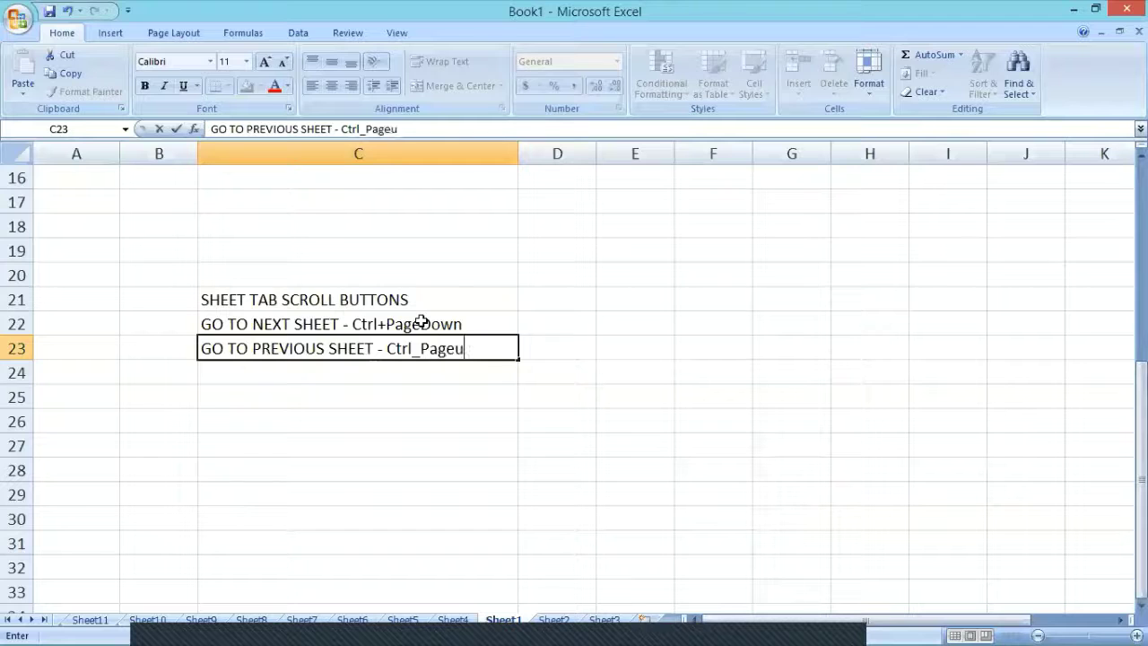
type("p")
key("Return")
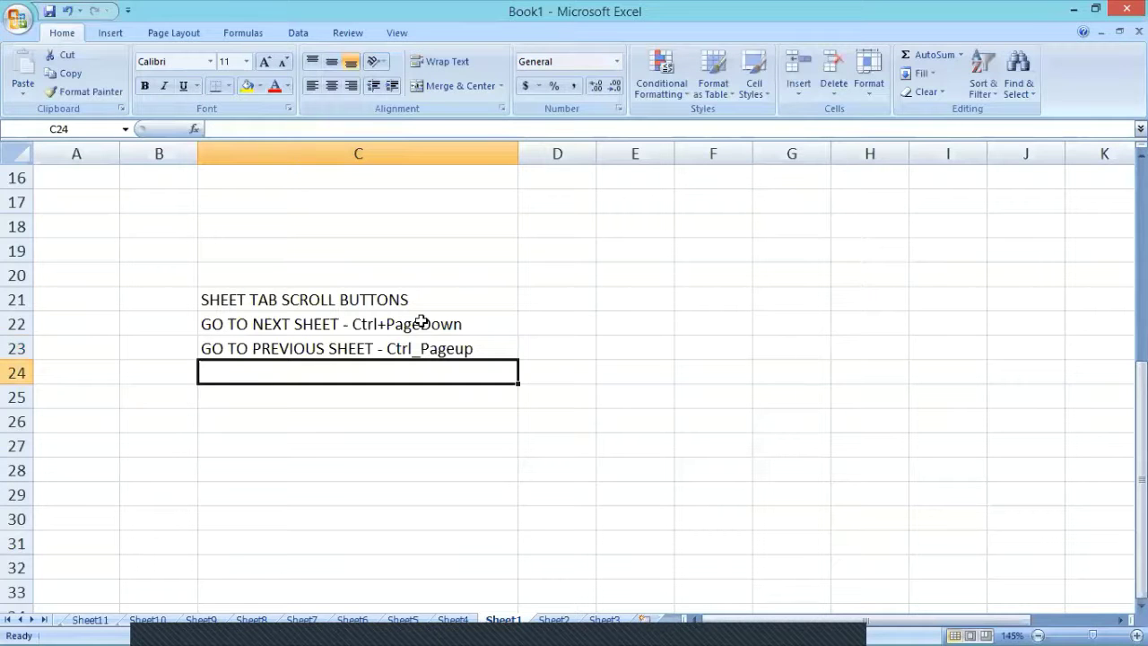
Move forward from Sheet1 to Sheet3, and step back sheet by sheet beyond Sheet11.
key("ctrl+Page_Down")
key("ctrl+Page_Down")
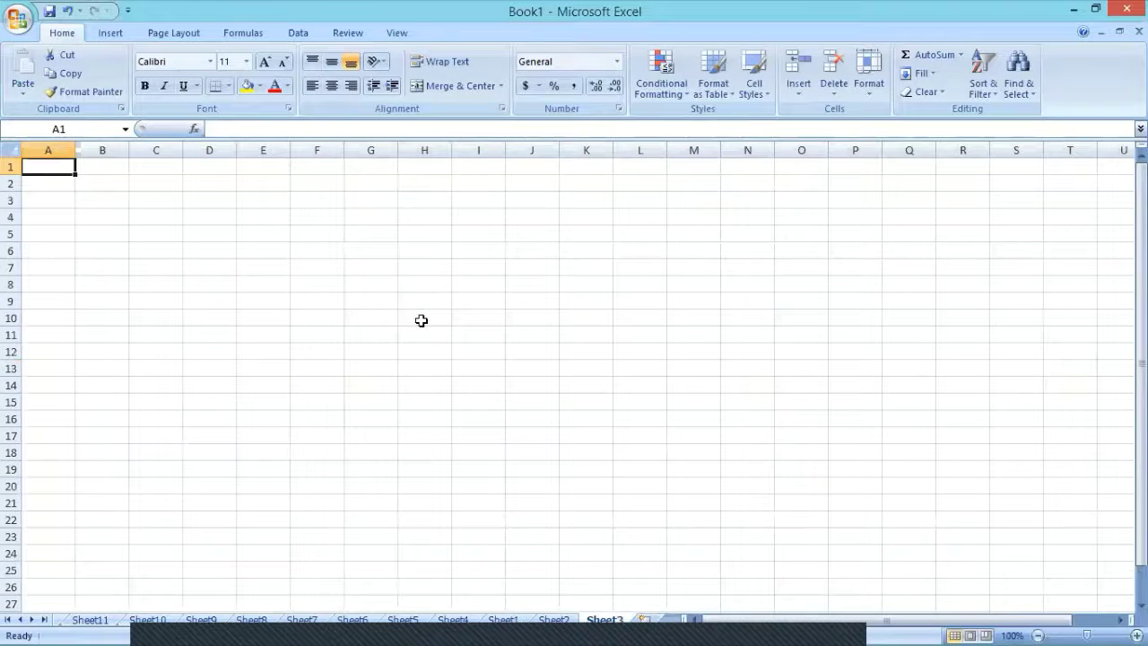
key("ctrl+Page_Up")
key("ctrl+Page_Up")
key("ctrl+Page_Up")
key("ctrl+Page_Up")
key("ctrl+Page_Up")
key("ctrl+Page_Up")
key("ctrl+Page_Up")
key("ctrl+Page_Up")
key("ctrl+Page_Up")
key("ctrl+Page_Up")
key("ctrl+Page_Up")
key("ctrl+Page_Up")
key("ctrl+Page_Up")
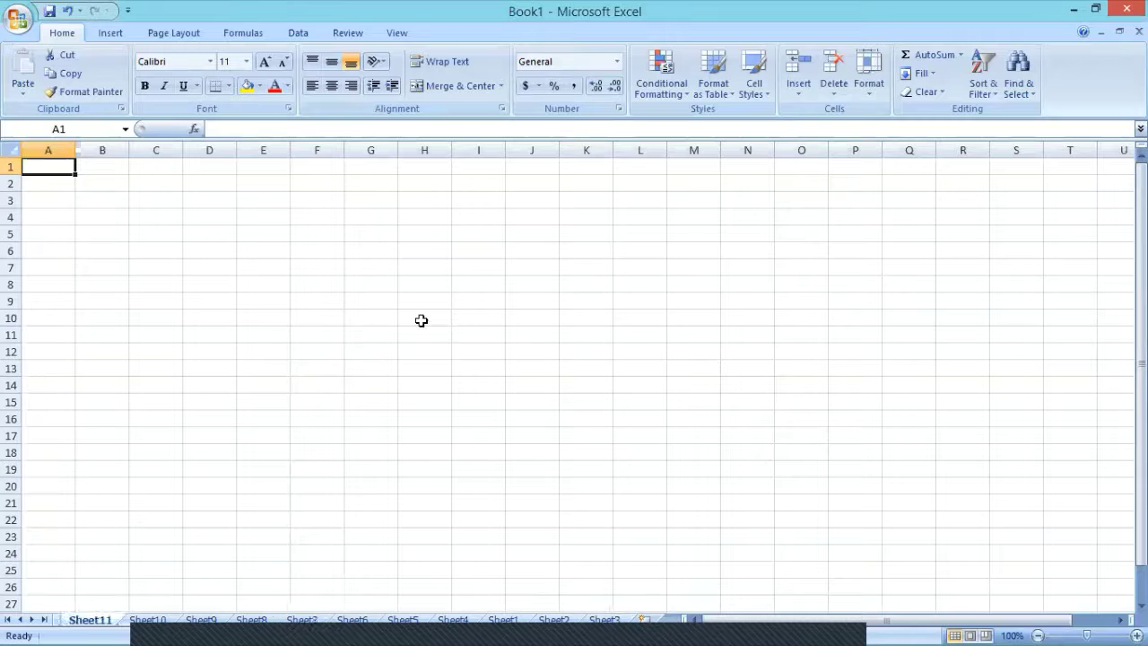
Move forward sheet by sheet to Sheet2, and step back once to Sheet1.
key("ctrl+Page_Down")
key("ctrl+Page_Down")
key("ctrl+Page_Down")
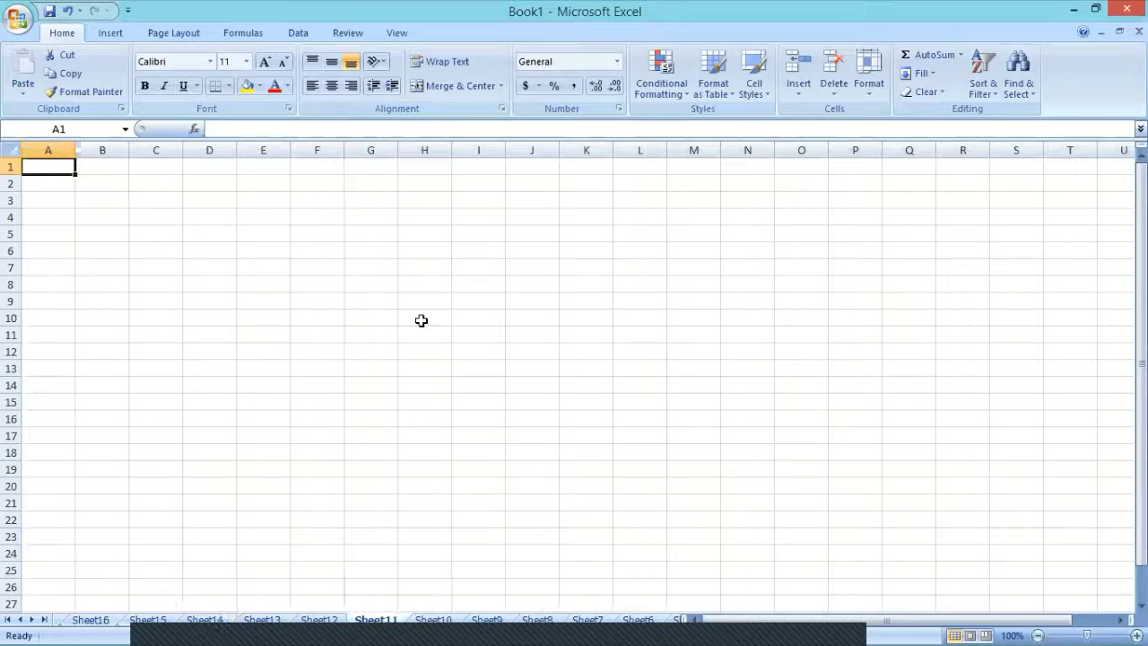
key("ctrl+Page_Down")
key("ctrl+Page_Down")
key("ctrl+Page_Down")
key("ctrl+Page_Down")
key("ctrl+Page_Down")
key("ctrl+Page_Down")
key("ctrl+Page_Down")
key("ctrl+Page_Down")
key("ctrl+Page_Down")
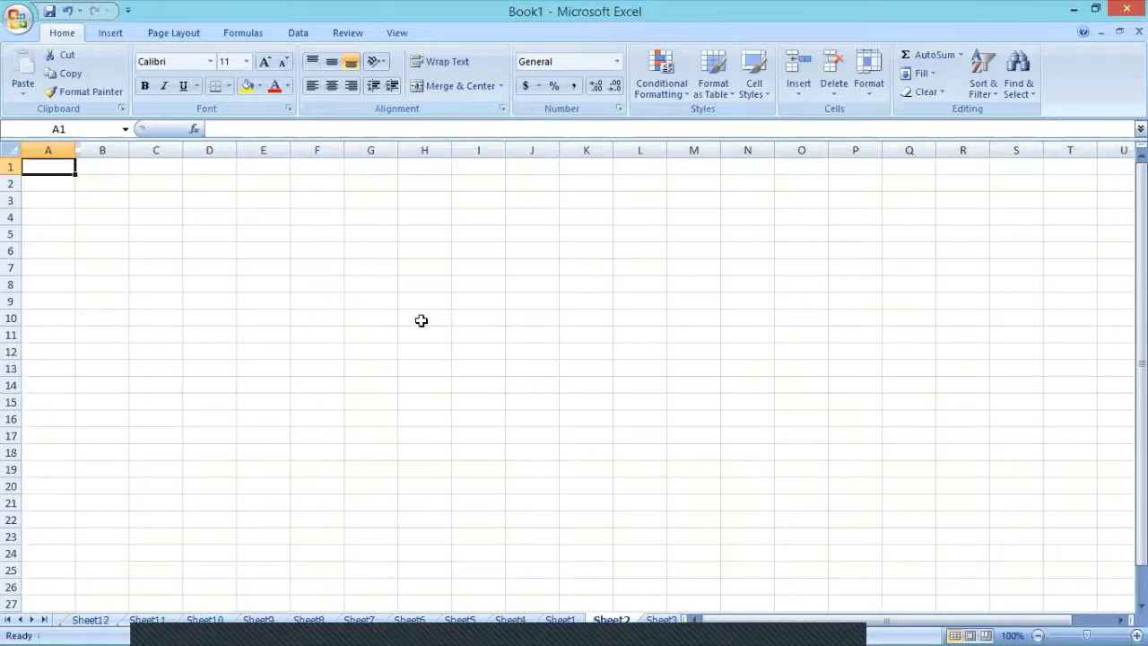
key("ctrl+Page_Up")
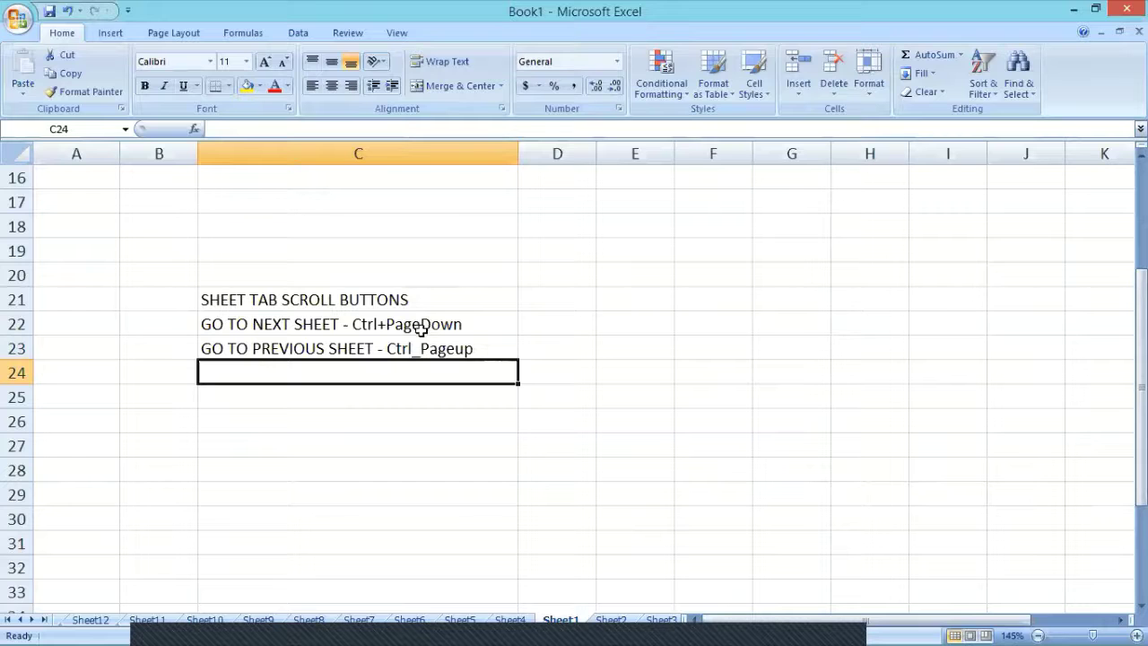
Review Sheet1's notes from the top down to the sheet tab scroll buttons section, and select empty cell C27.
scroll(415, 364, "up", 5)
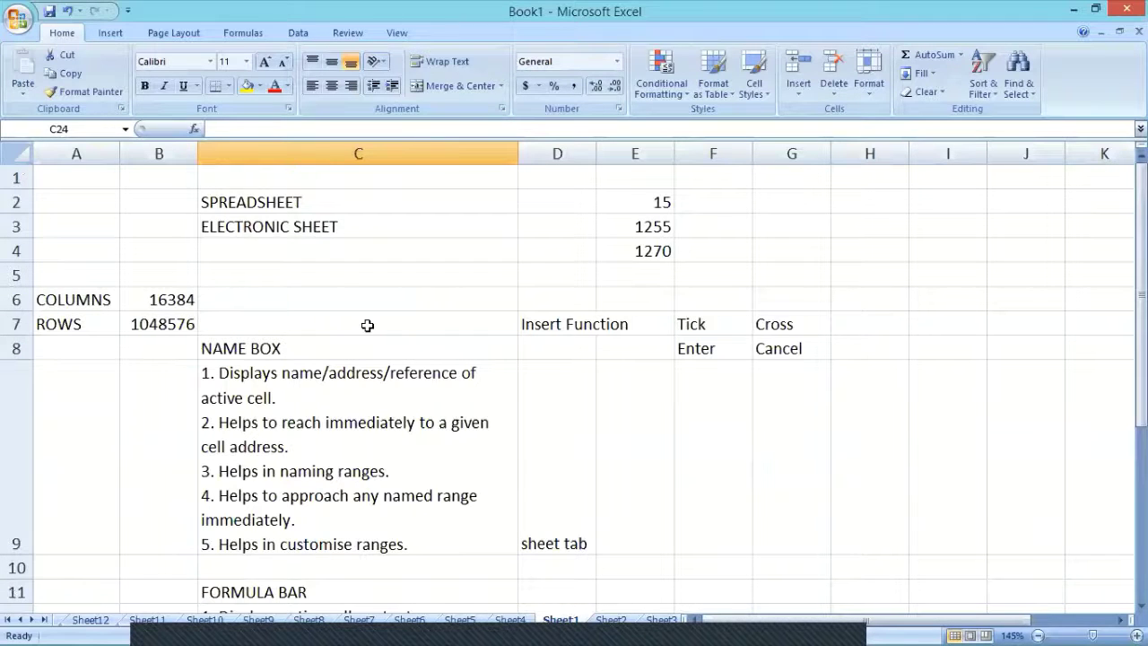
scroll(368, 325, "down", 1)
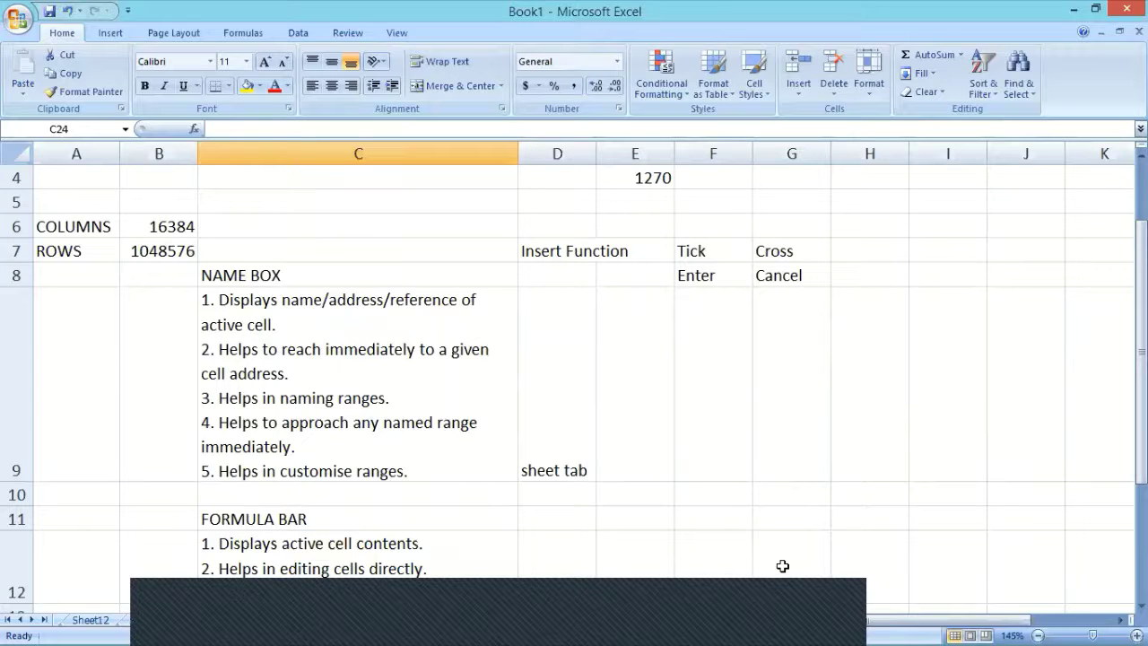
left_click(174, 579)
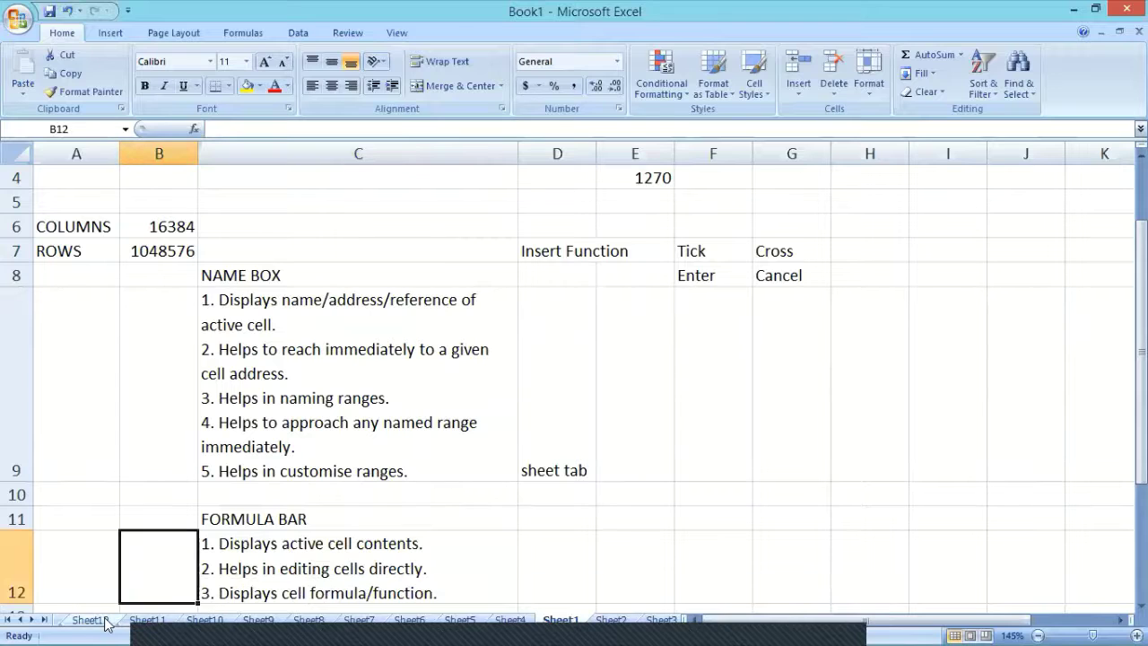
scroll(171, 597, "down", 3)
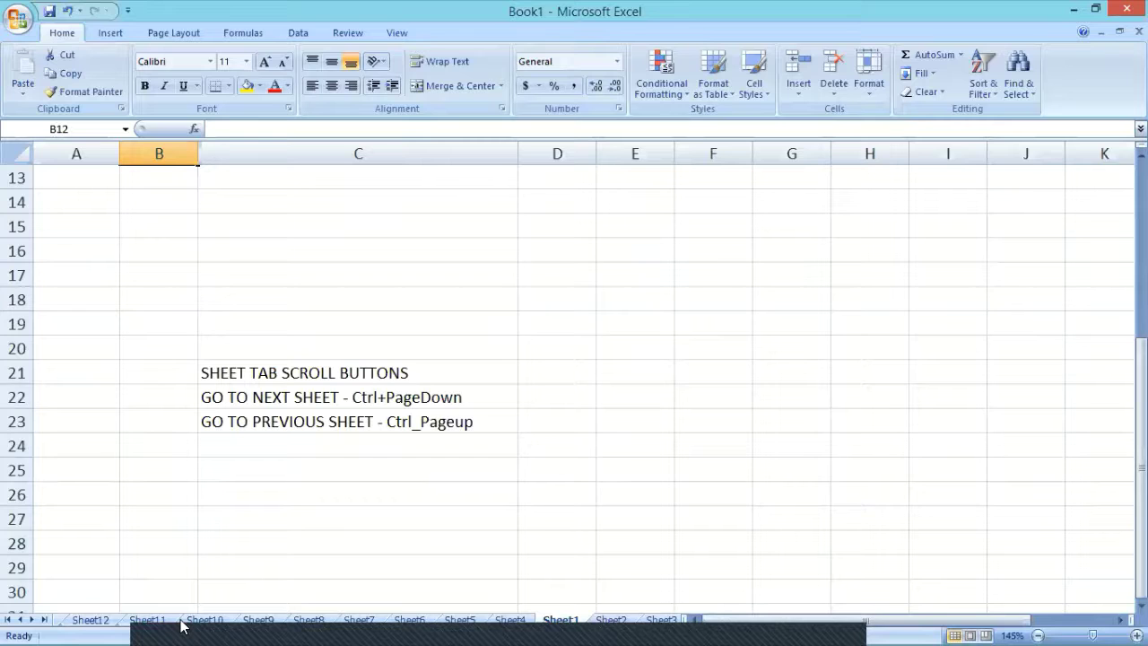
left_click(411, 528)
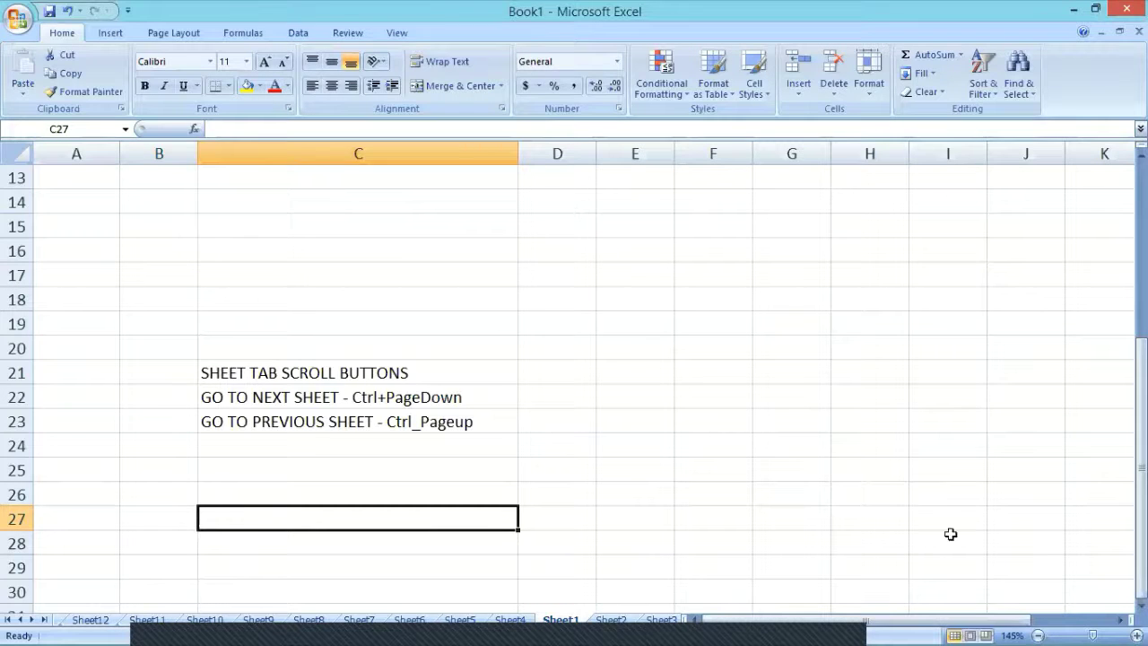
Minimize the workbook window and launch LibreOffice Calc with a blank spreadsheet.
mouse_move(950, 638)
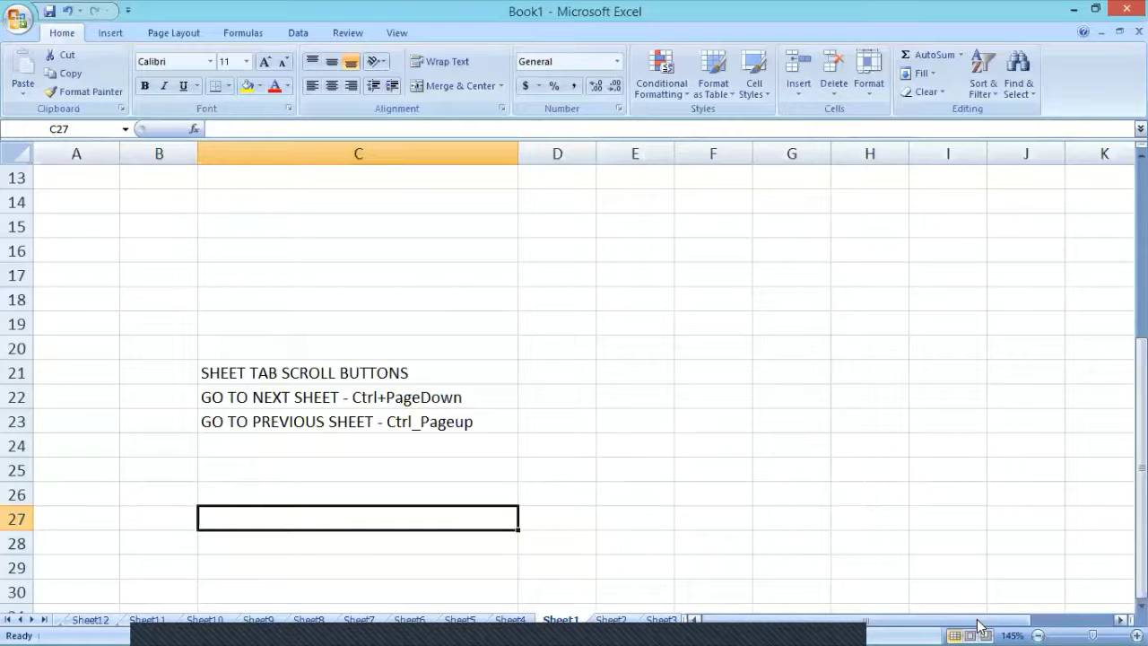
mouse_move(1144, 3)
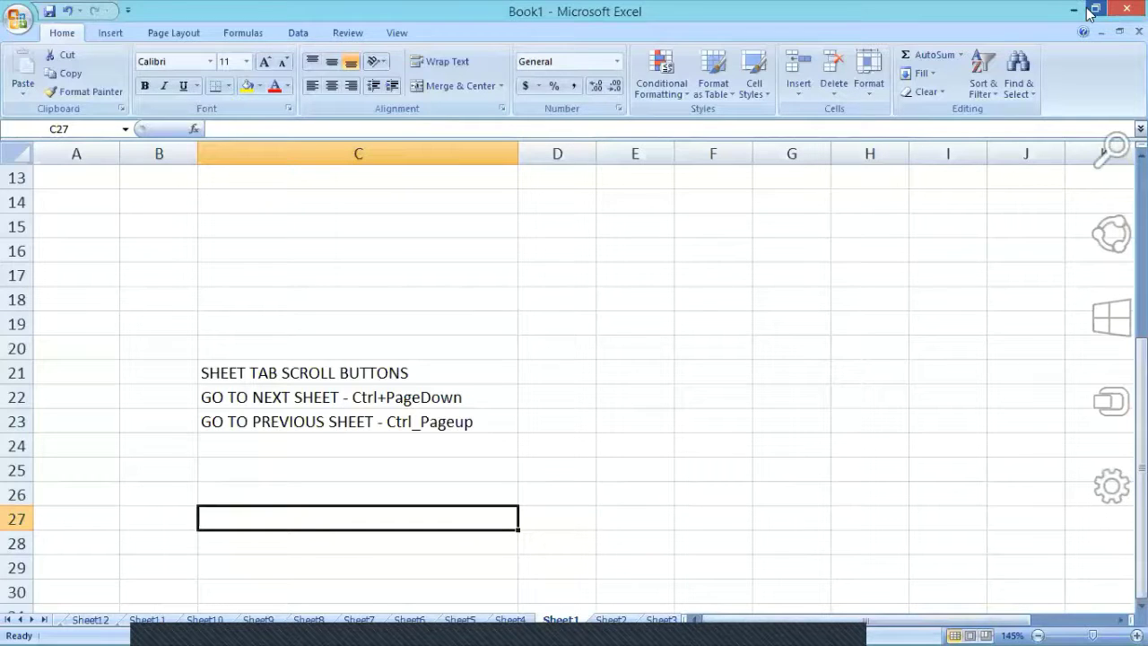
left_click(1074, 11)
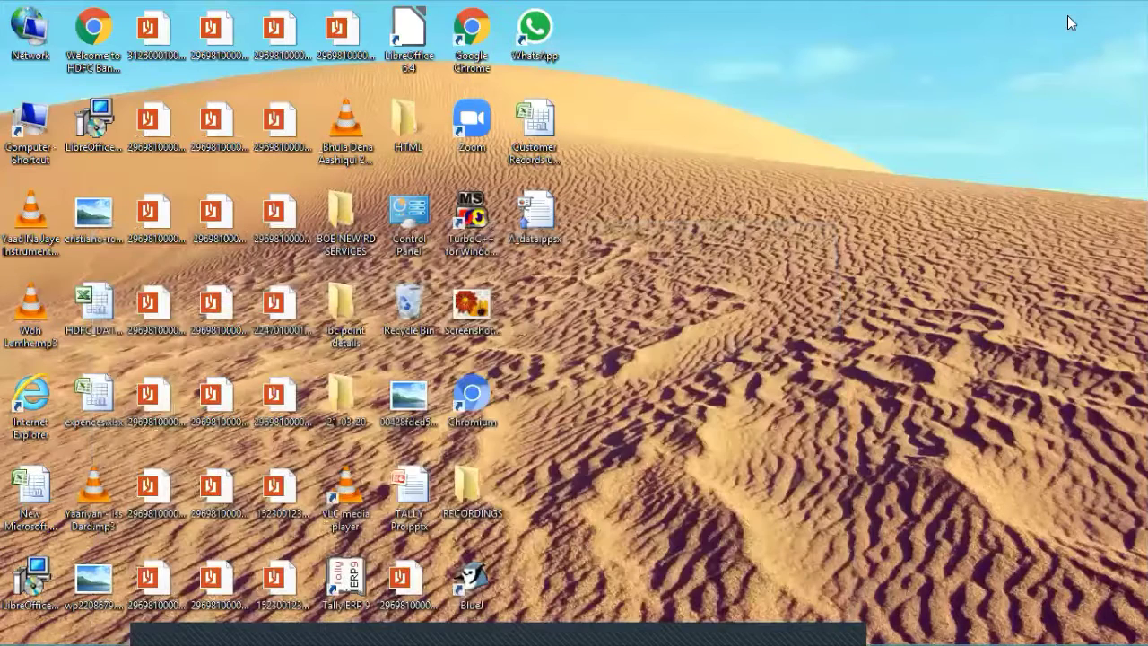
key("super")
type("cal")
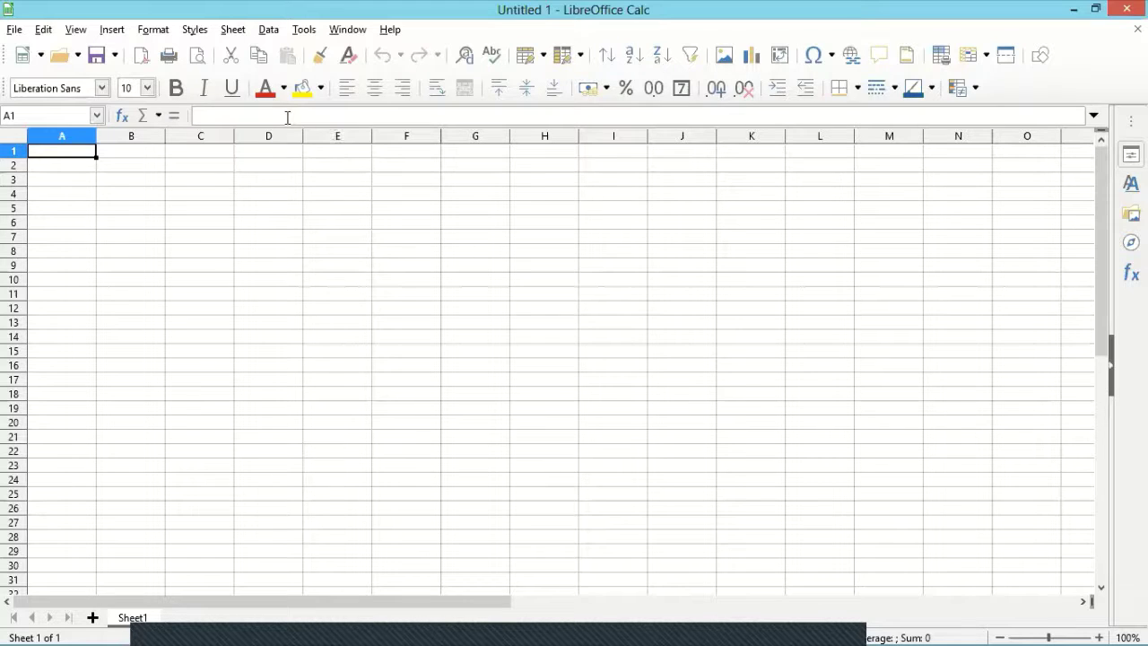
Jump to the last column and the last row of the blank sheet, returning to cell A1 each time.
key("ctrl+Right")
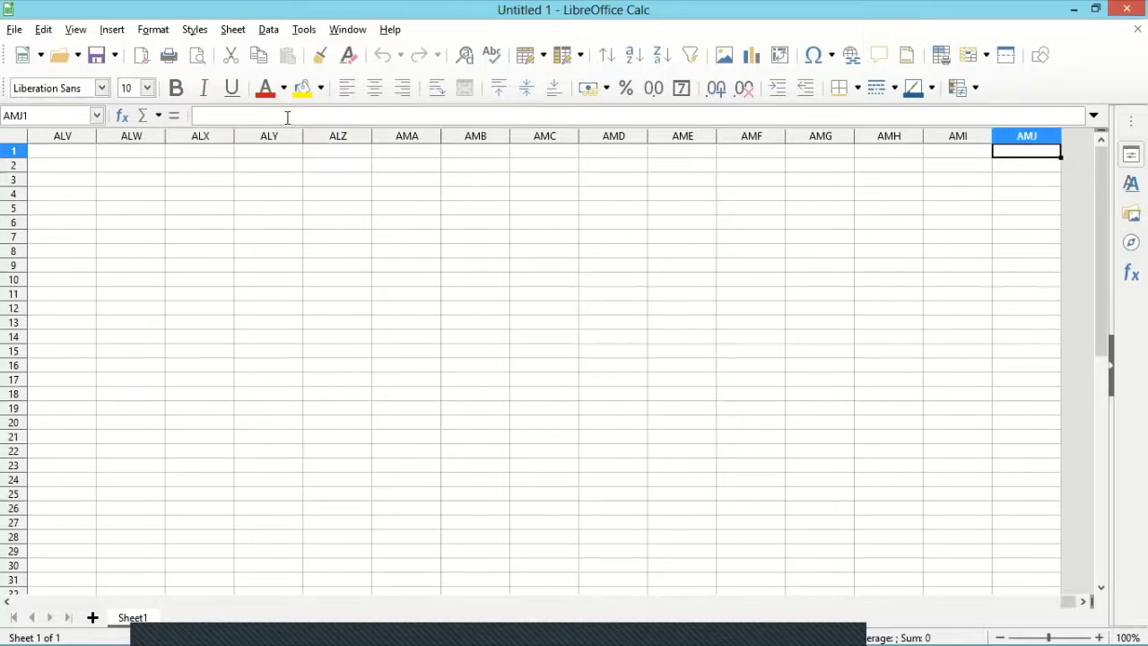
key("ctrl+Left")
key("ctrl+Down")
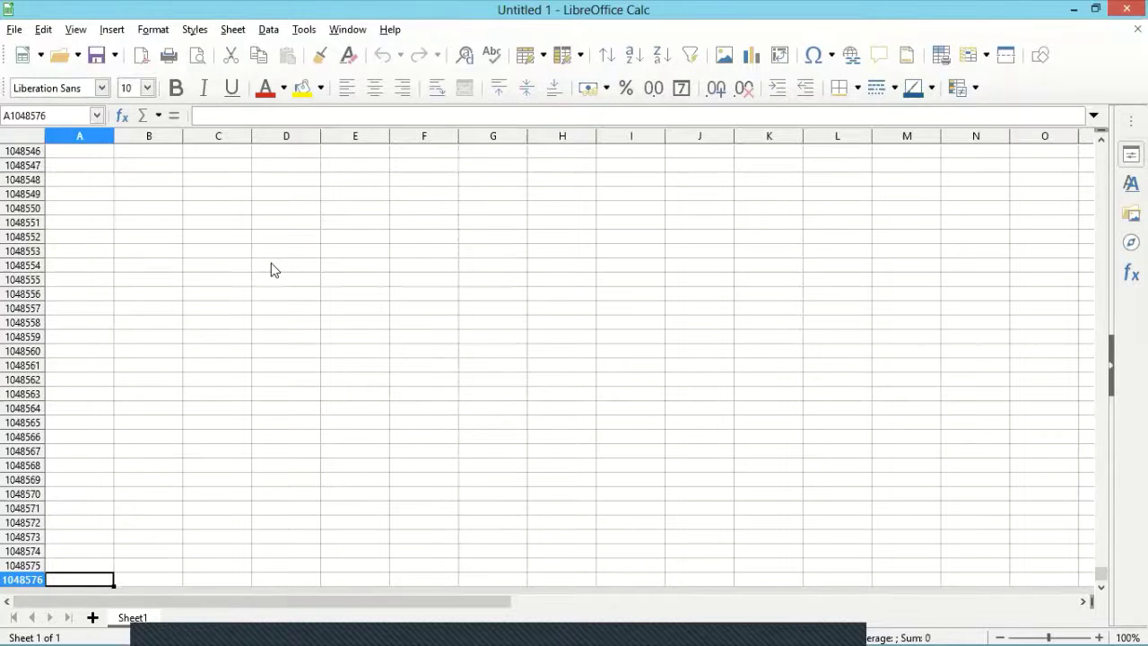
key("ctrl+Up")
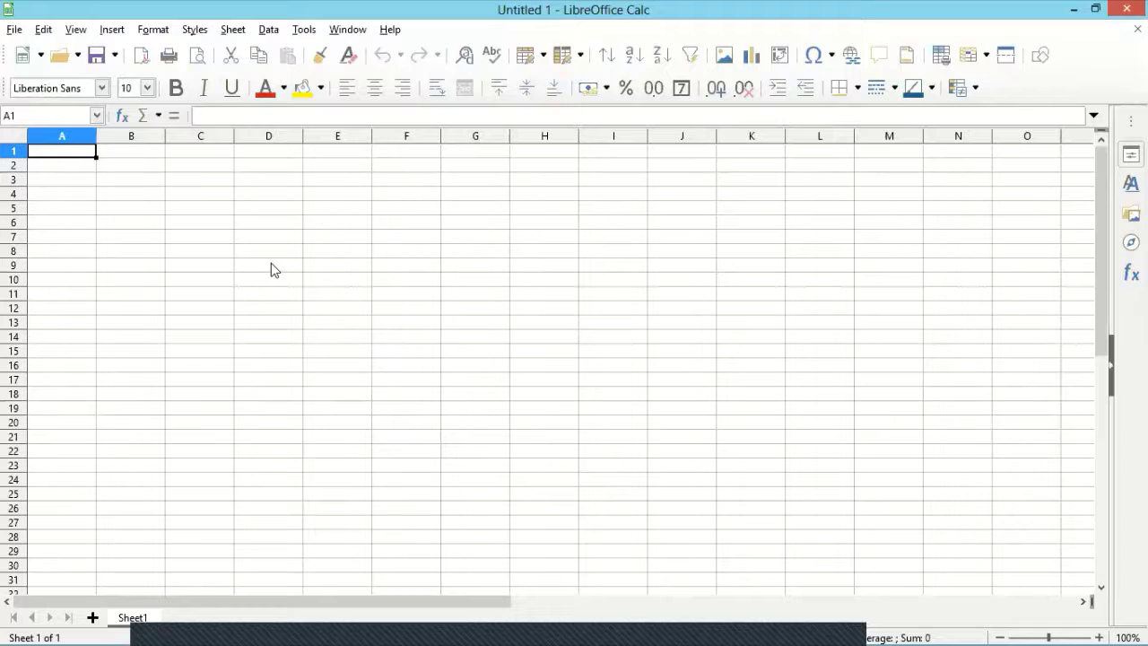
Enter the formula =COLUMNS() in cell A1 and reselect the cell to check its formula.
type("=col")
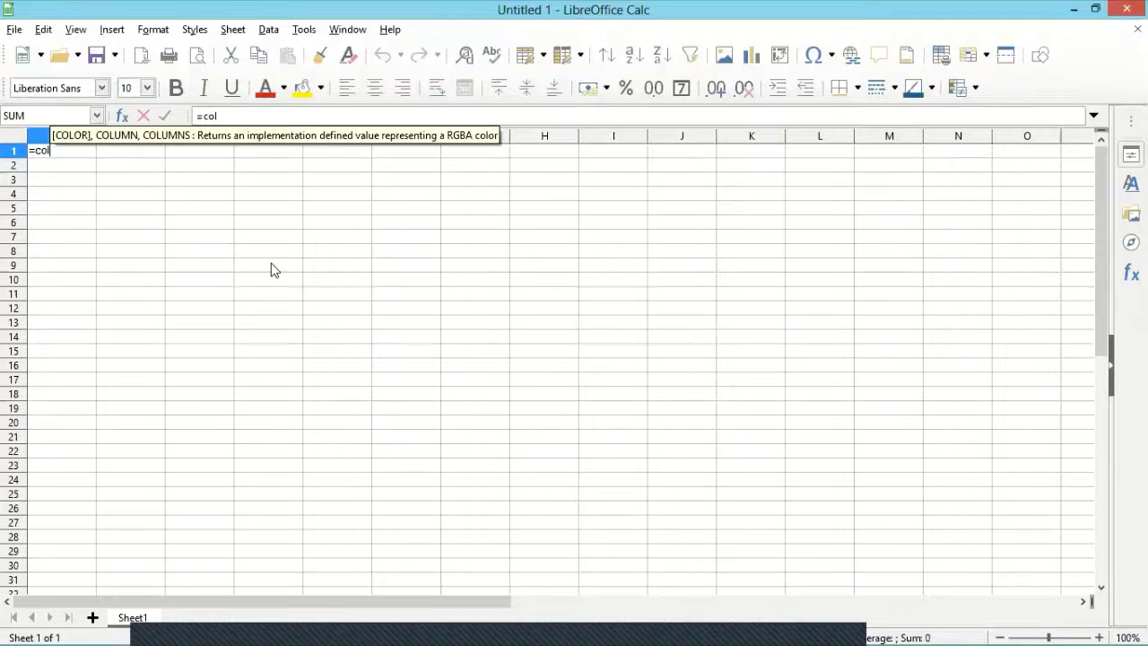
type("u")
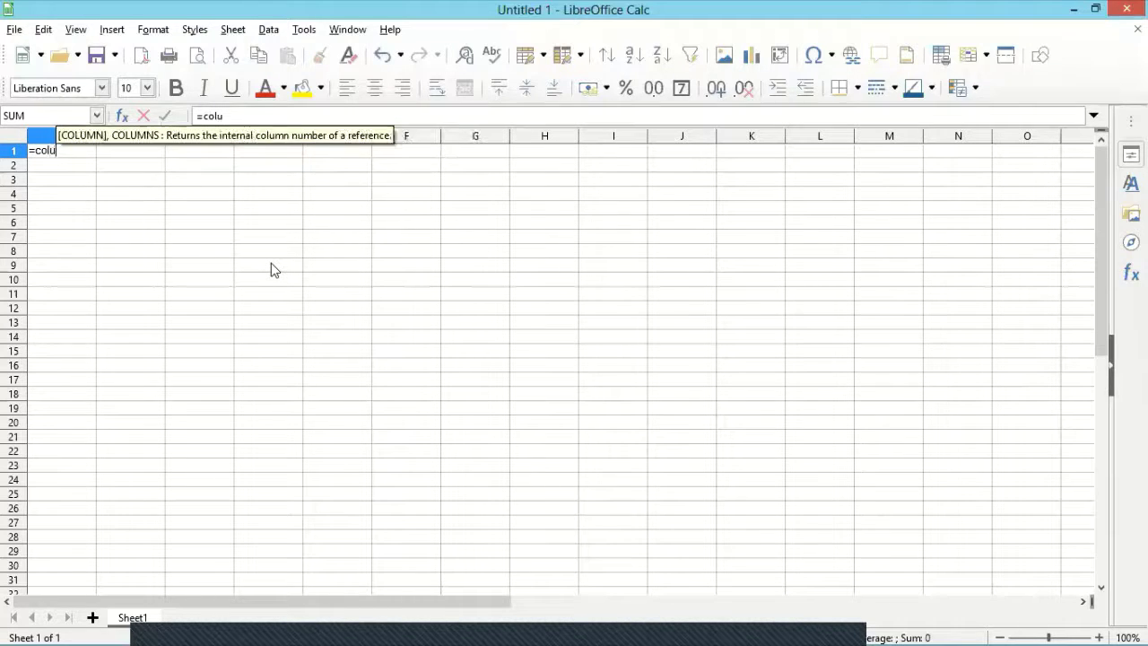
type("ms")
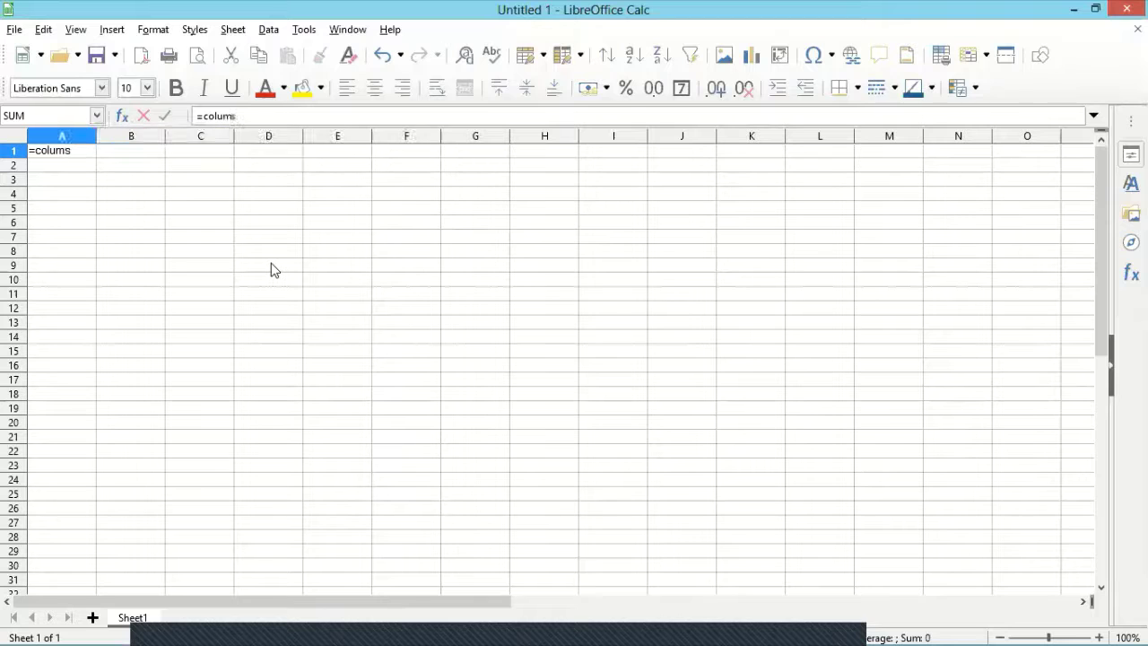
key("BackSpace")
type("n")
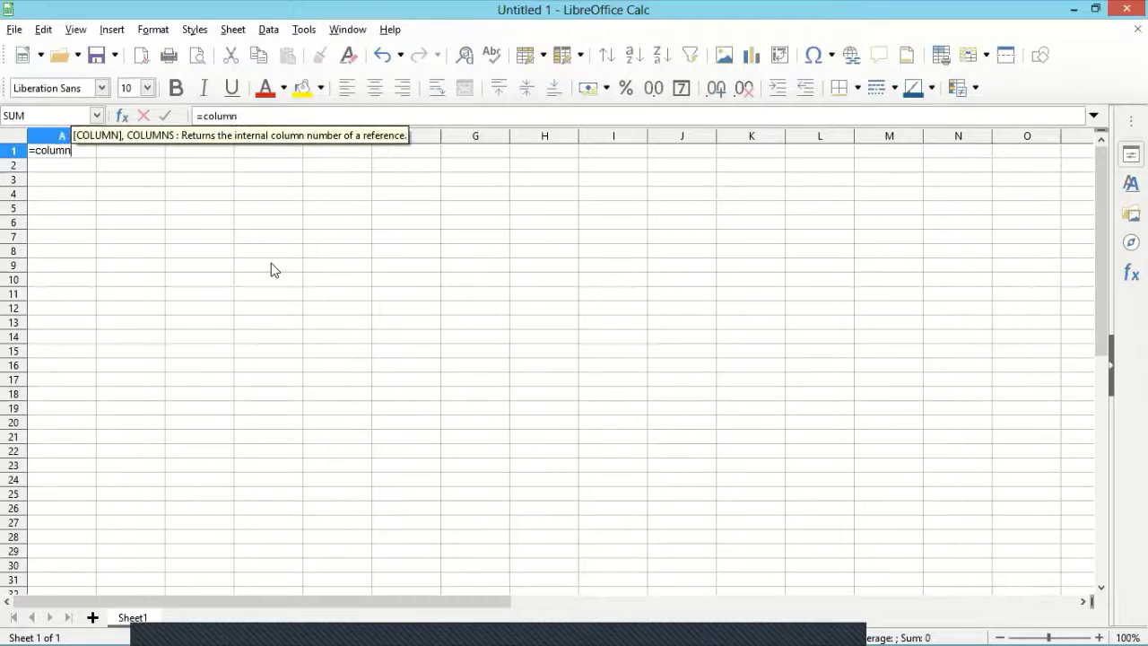
type("s(")
key("Return")
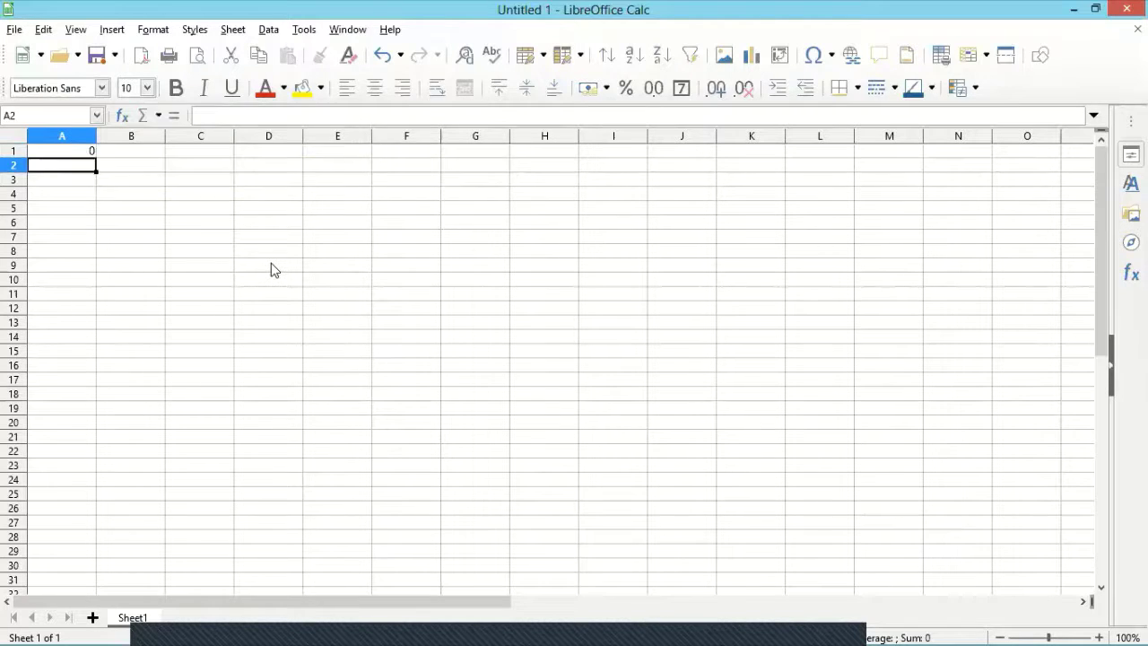
key("Up")
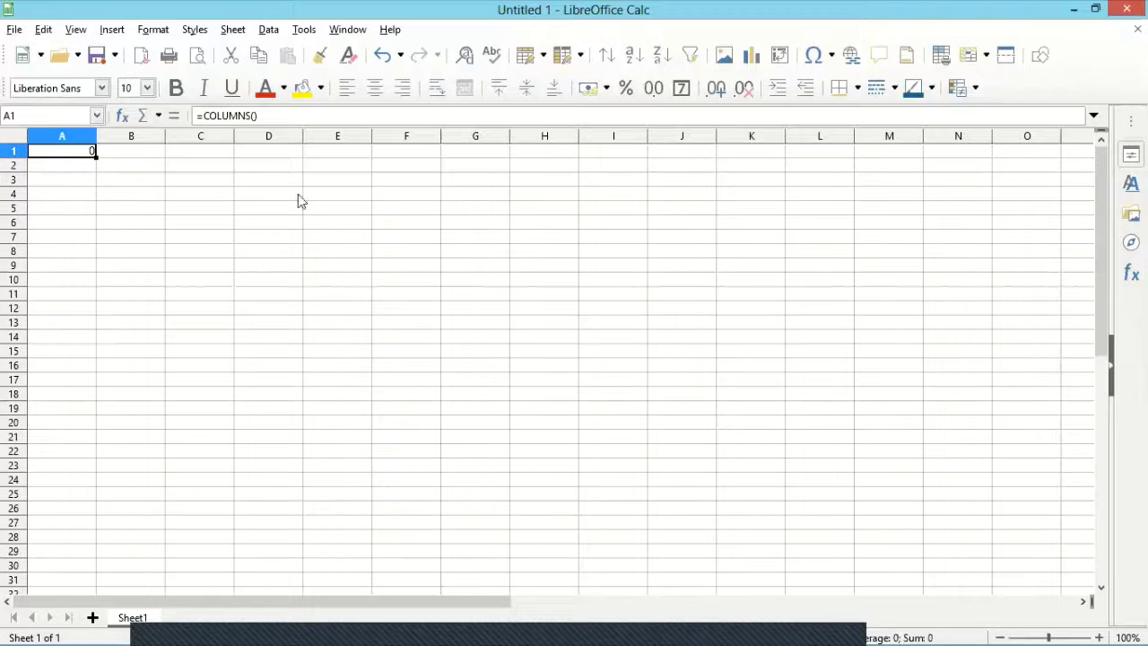
Complete the COLUMNS formula in cell A1 with a range running from A1 to the sheet's last column, AMJ.
left_click(255, 116)
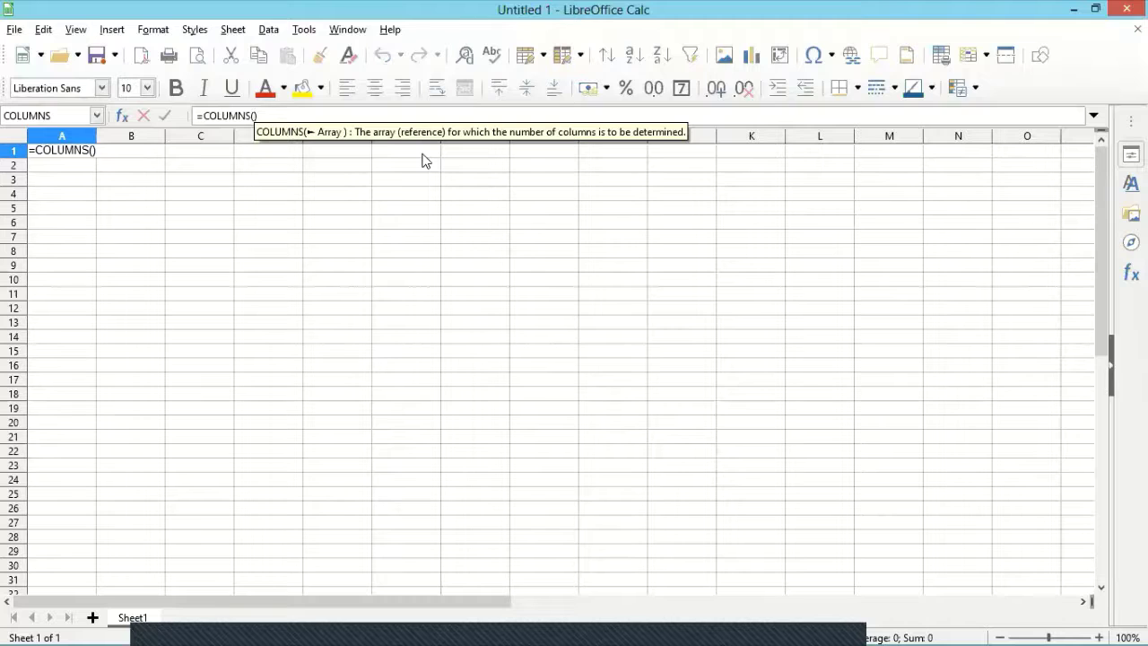
type("a1:")
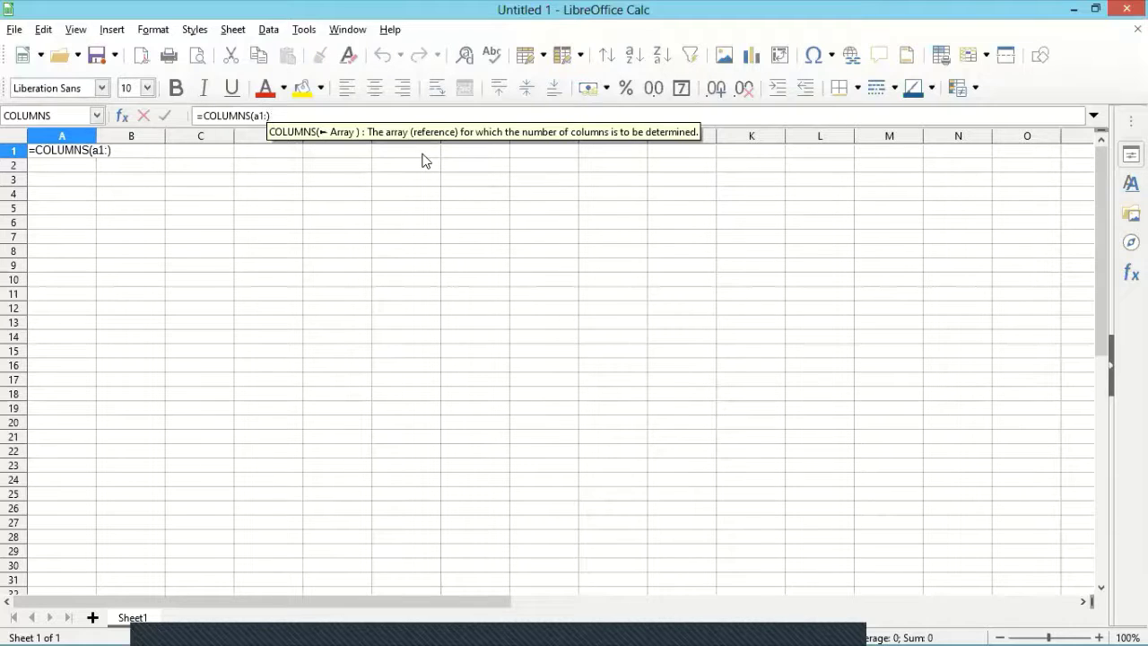
type("a")
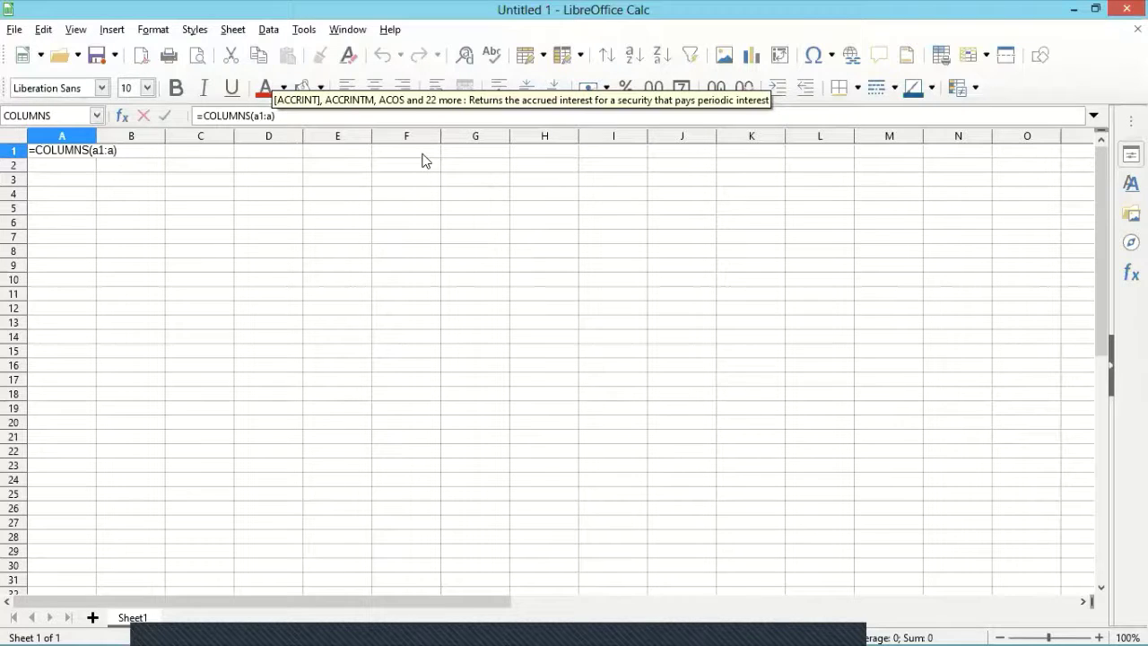
type("m")
key("Return")
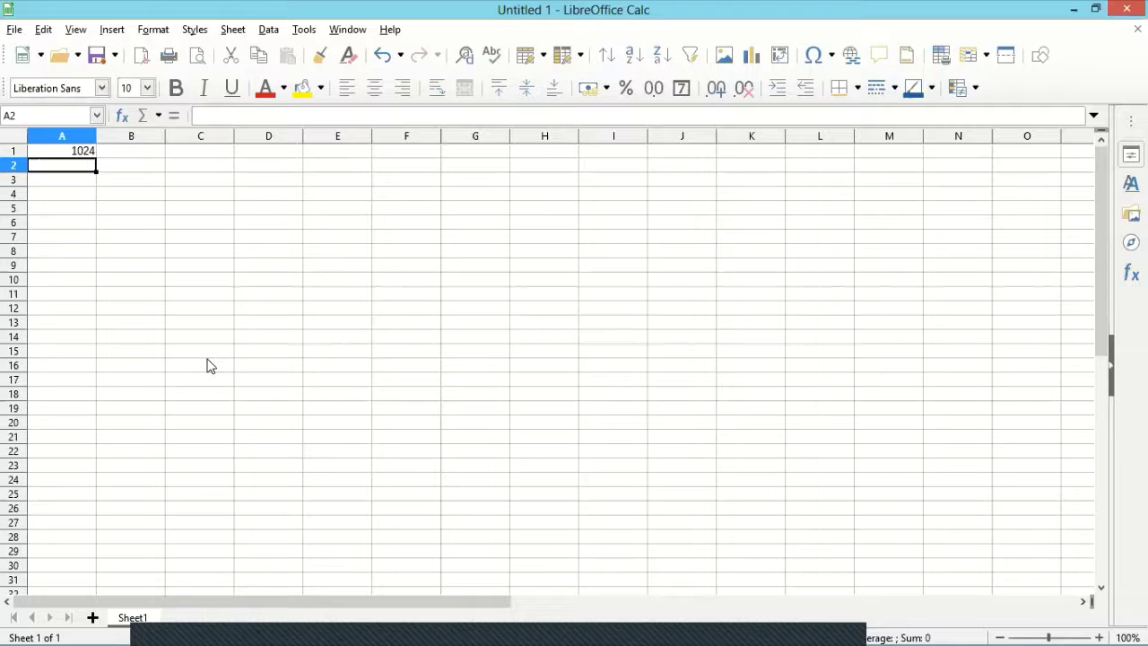
Add twelve new sheets to the workbook, Sheet2 through Sheet13.
double_click(91, 617)
double_click(92, 617)
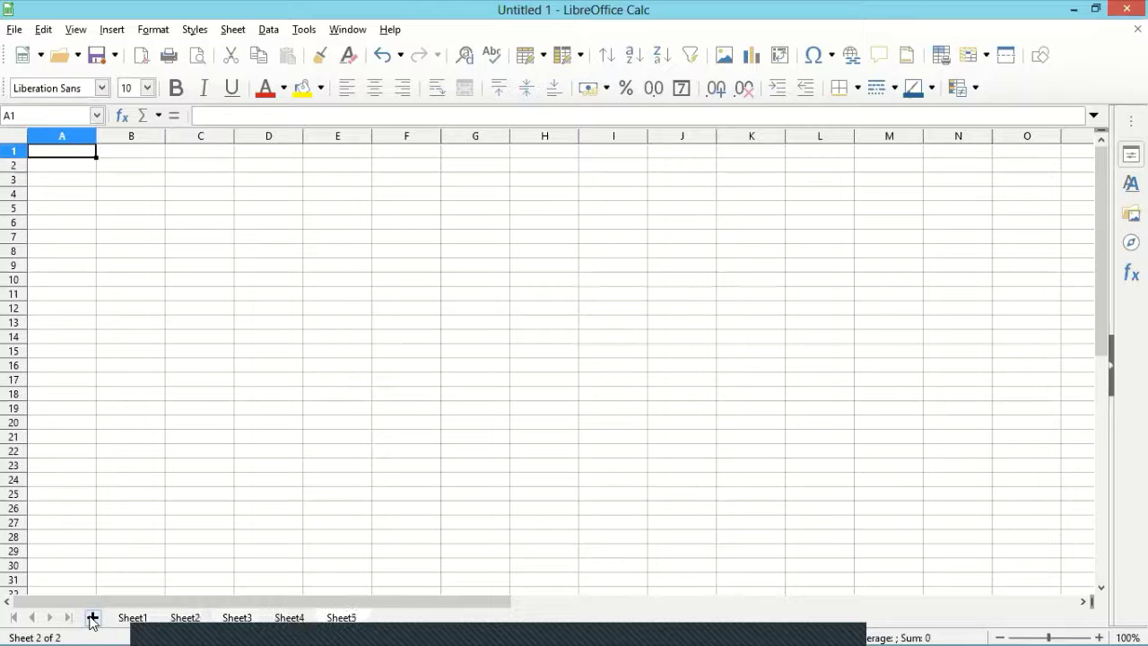
double_click(91, 617)
double_click(92, 617)
left_click(92, 617)
double_click(91, 617)
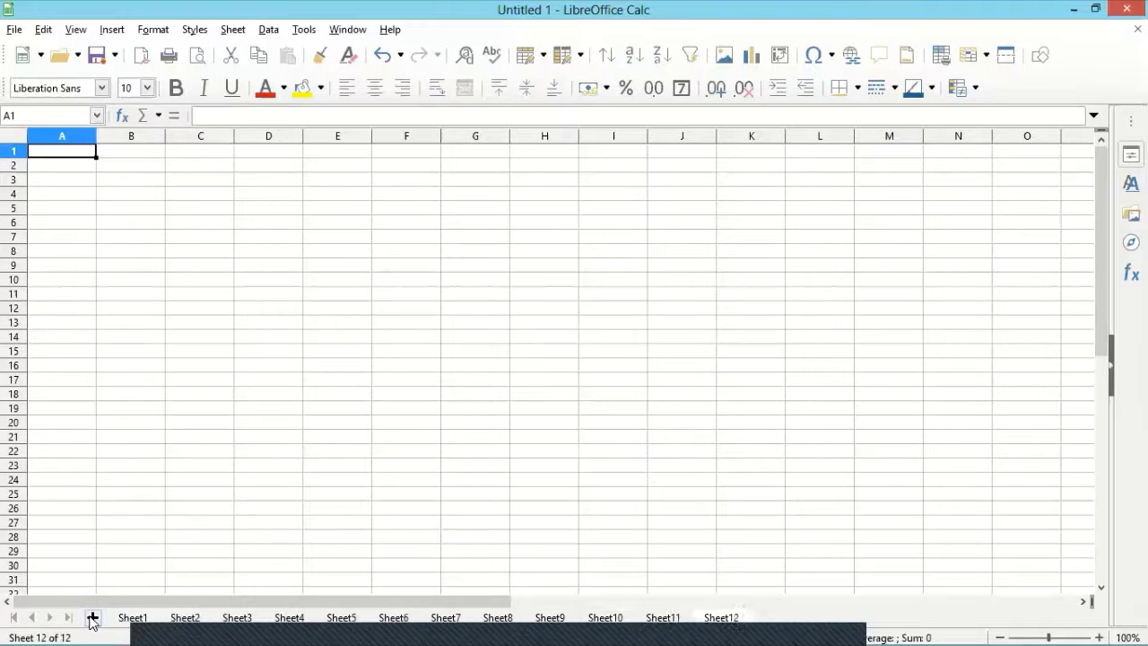
left_click(91, 616)
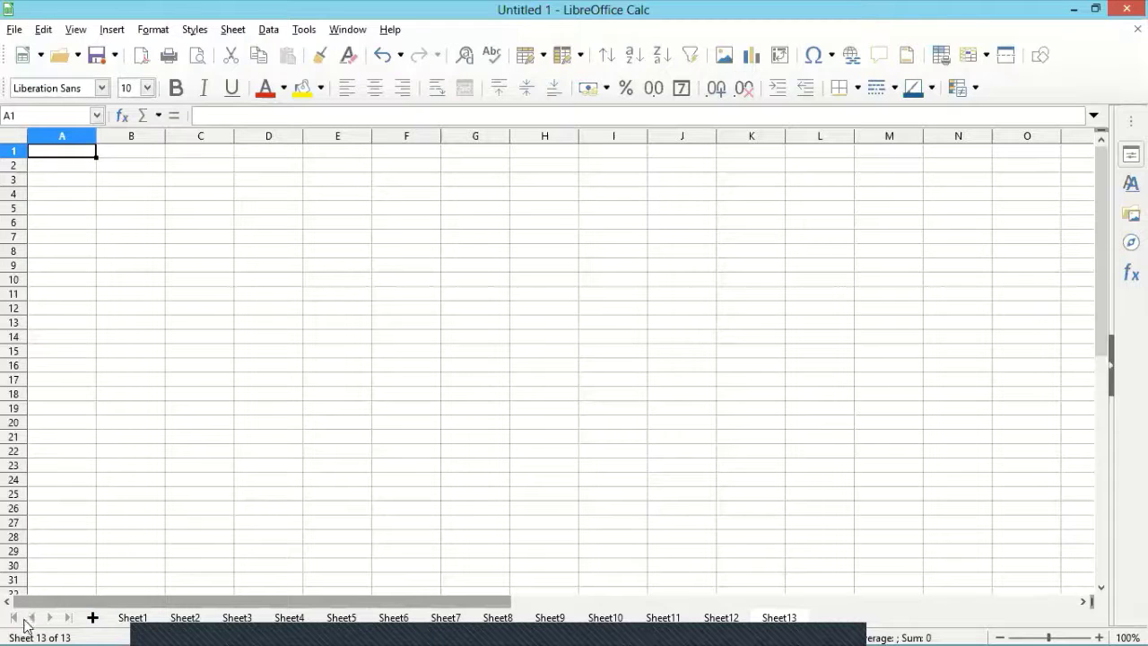
Switch to Sheet2 and browse its rows down past row 90 and back up to row 1.
left_click(185, 618)
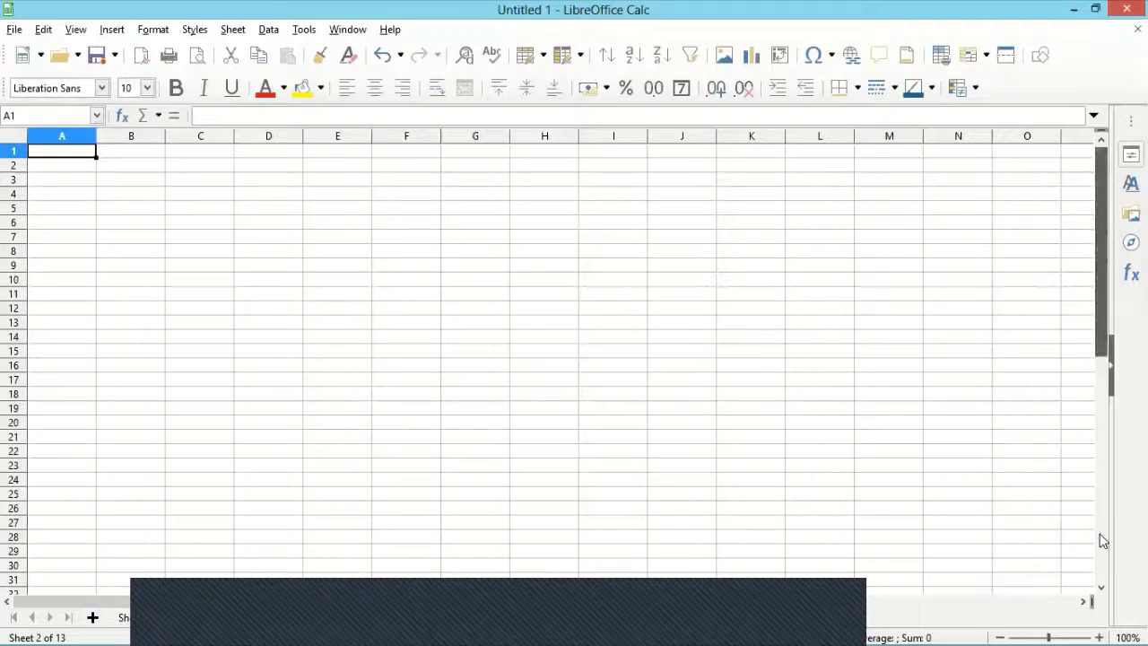
scroll(1094, 213, "down", 11)
scroll(1094, 159, "down", 10)
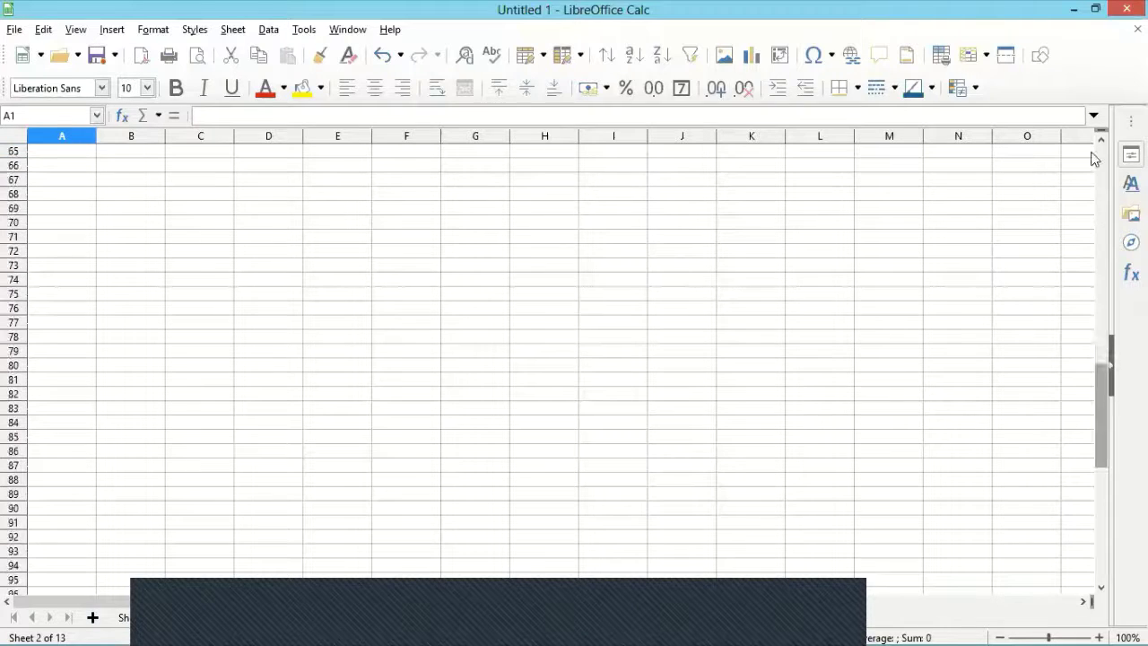
left_click(1100, 140)
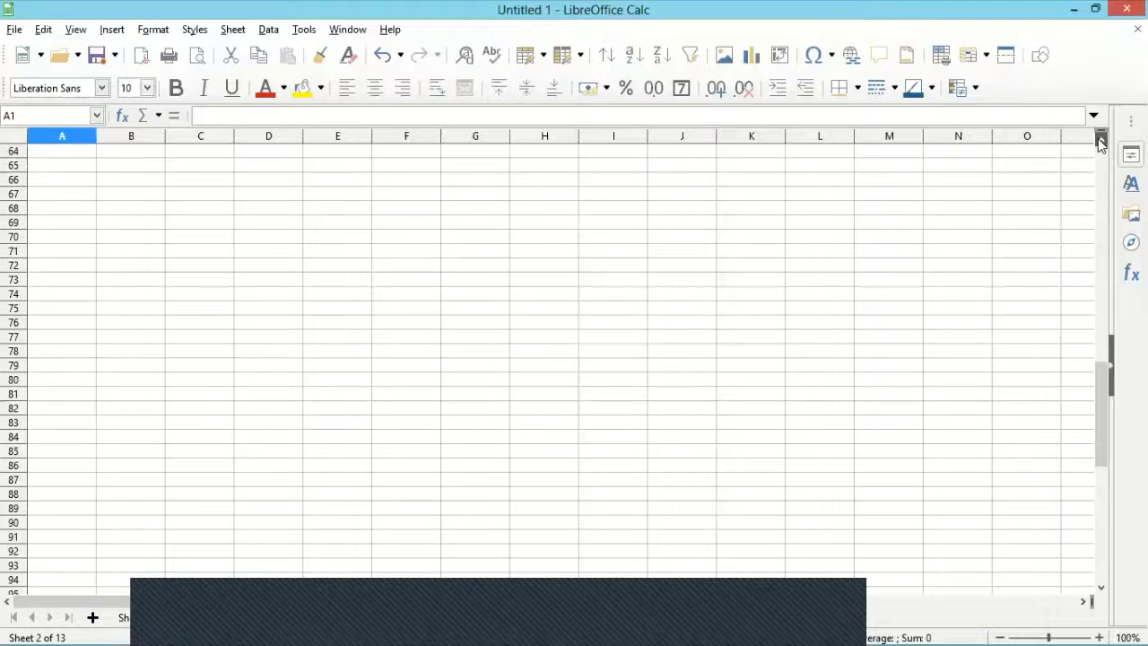
scroll(1100, 140, "up", 8)
scroll(1100, 140, "up", 4)
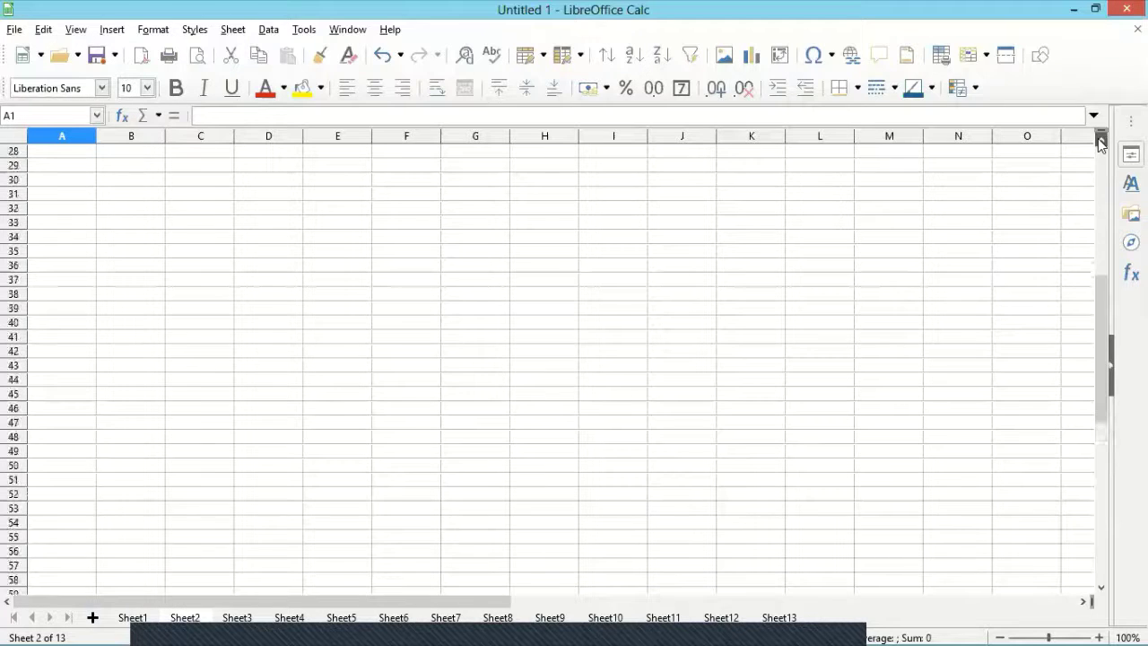
scroll(1100, 142, "up", 4)
scroll(1100, 141, "up", 2)
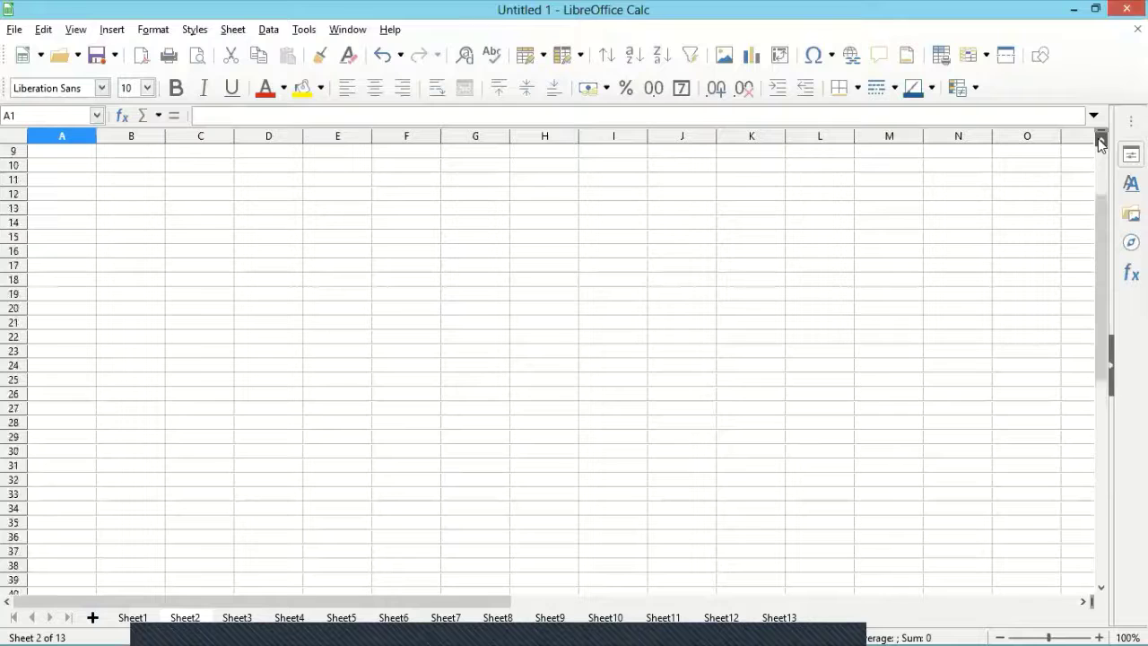
scroll(1101, 142, "up", 3)
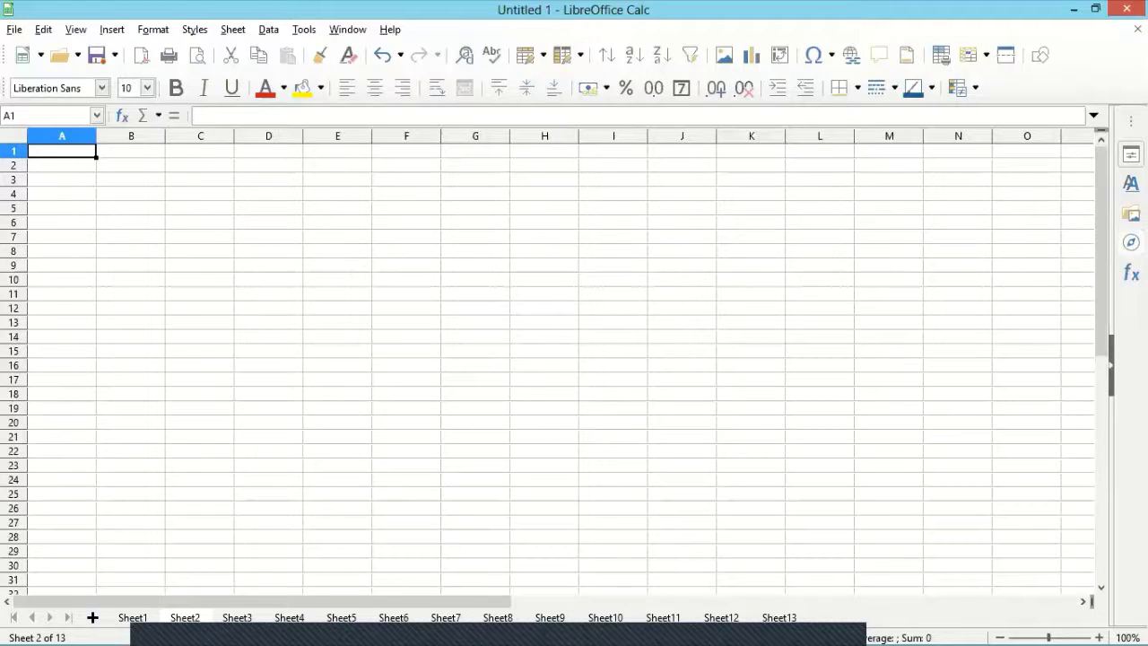
Hide and restore the sidebar, and expand its Properties deck before closing that deck again.
left_click(1110, 365)
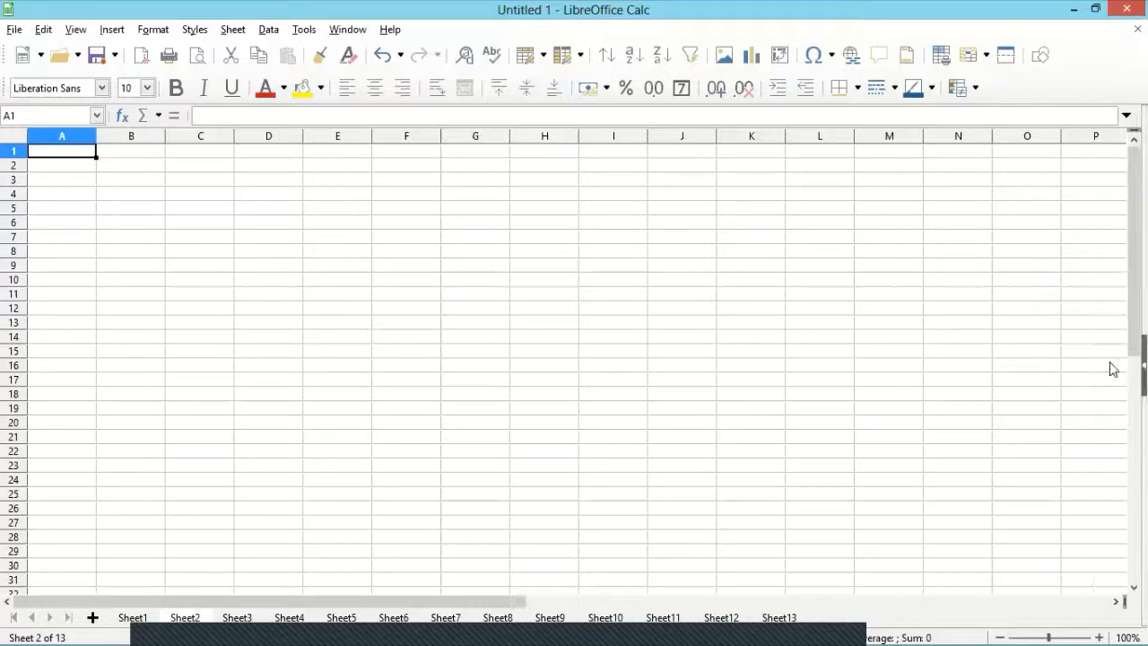
left_click(1143, 368)
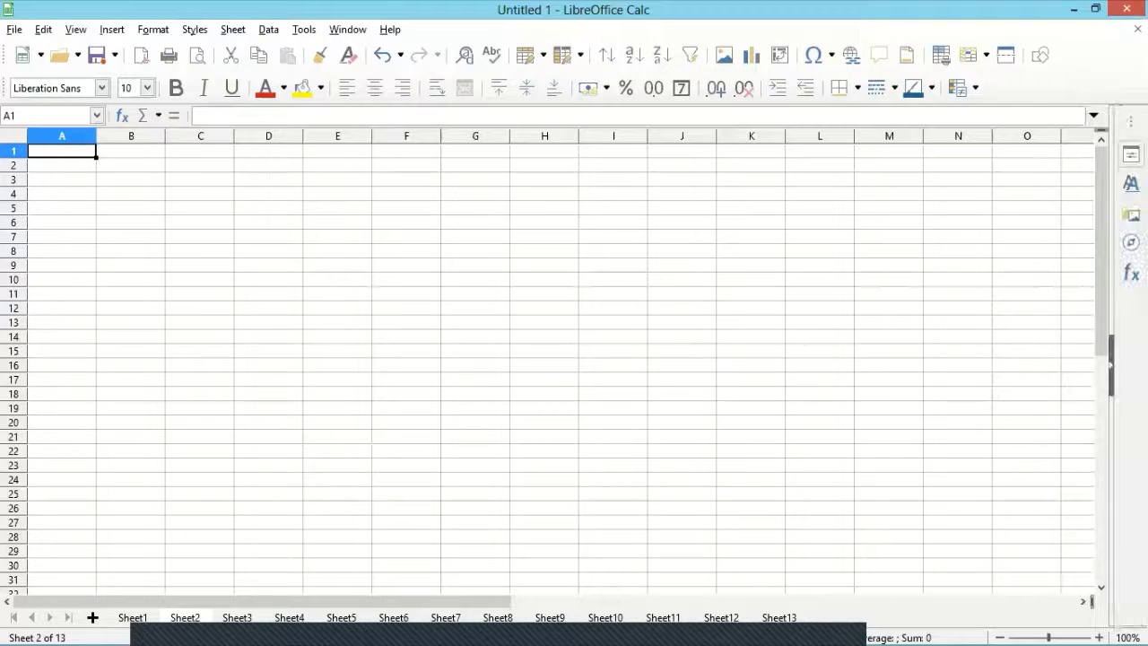
left_click_drag(1111, 122, 923, 144)
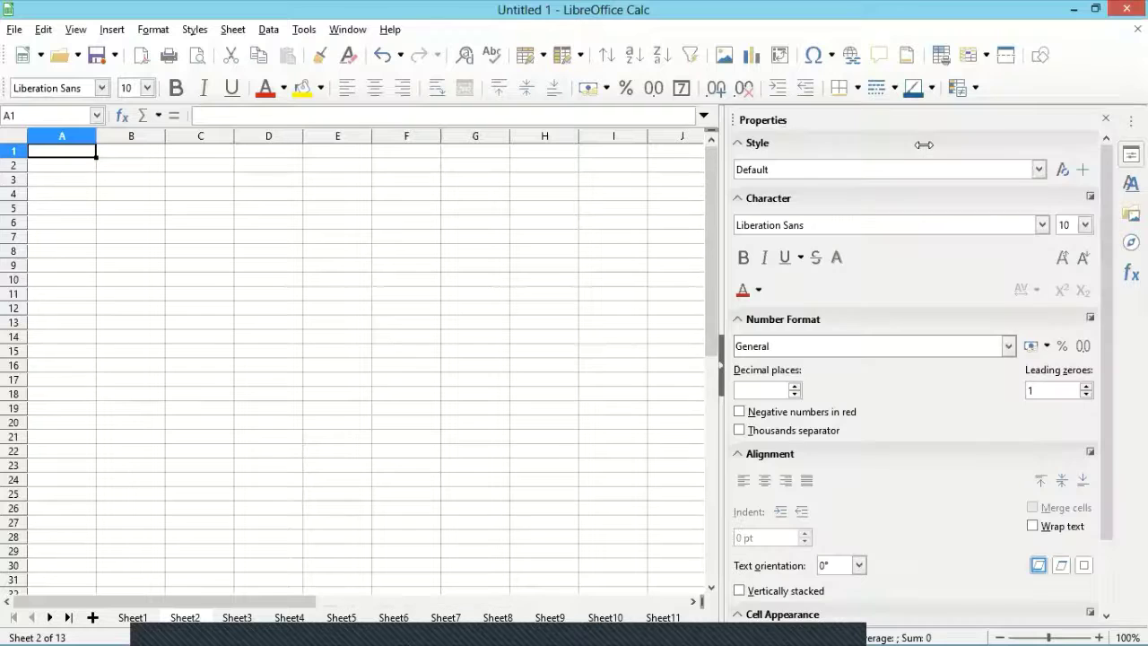
left_click(1102, 121)
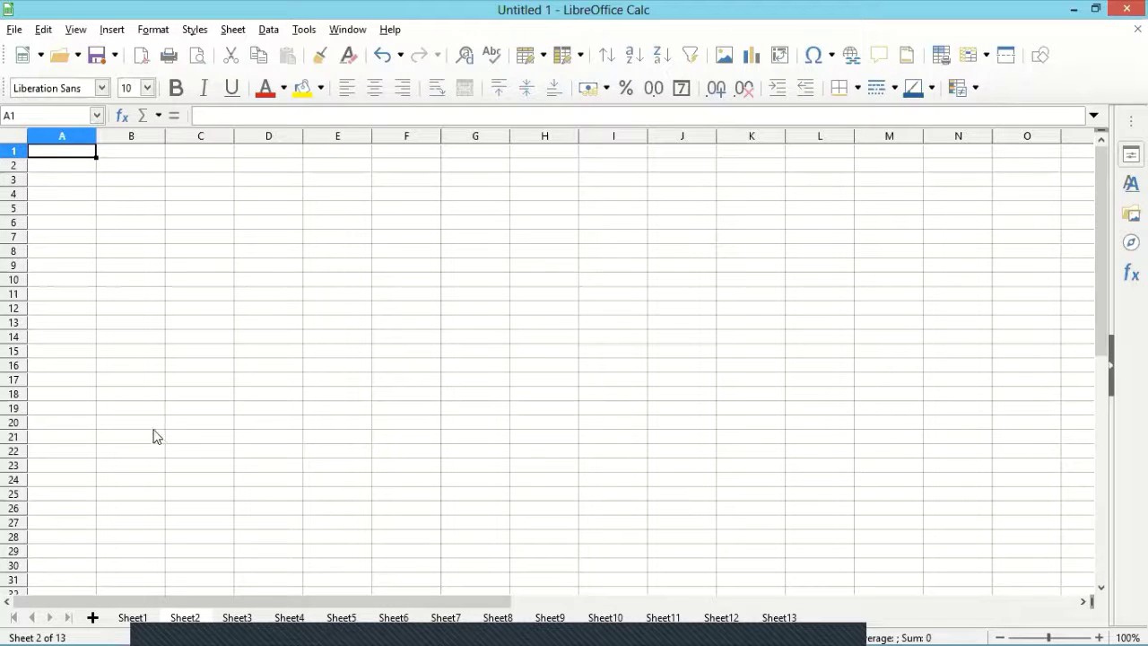
Select the entire row 1 and the entire row 7 in turn, and finally the entire column C.
key("shift+space")
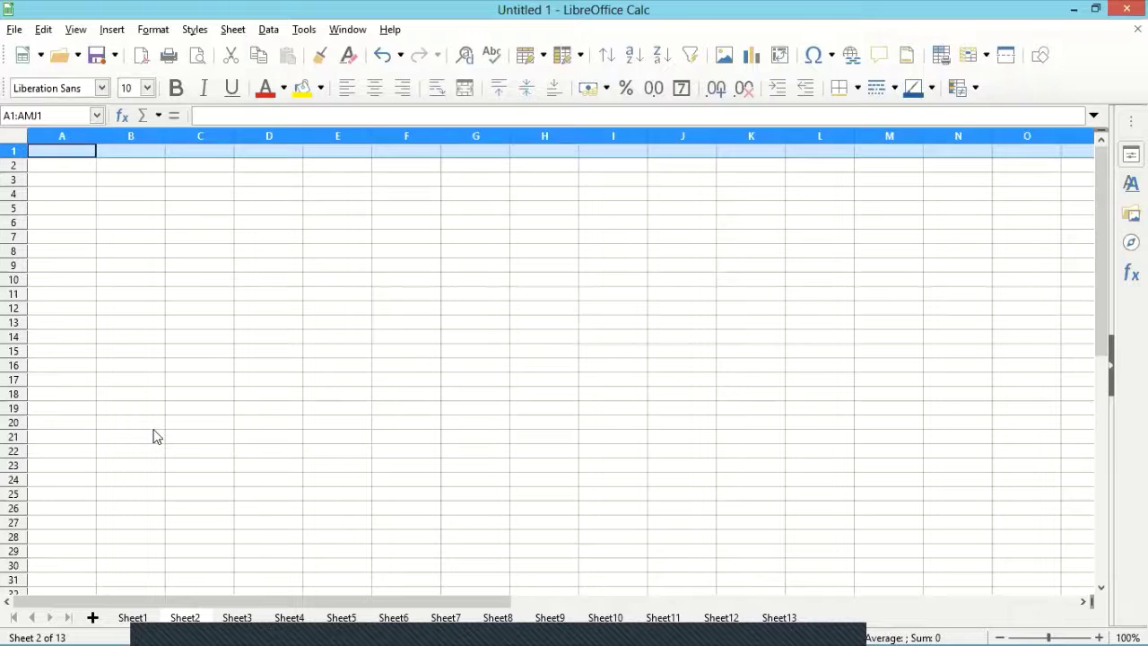
left_click(112, 242)
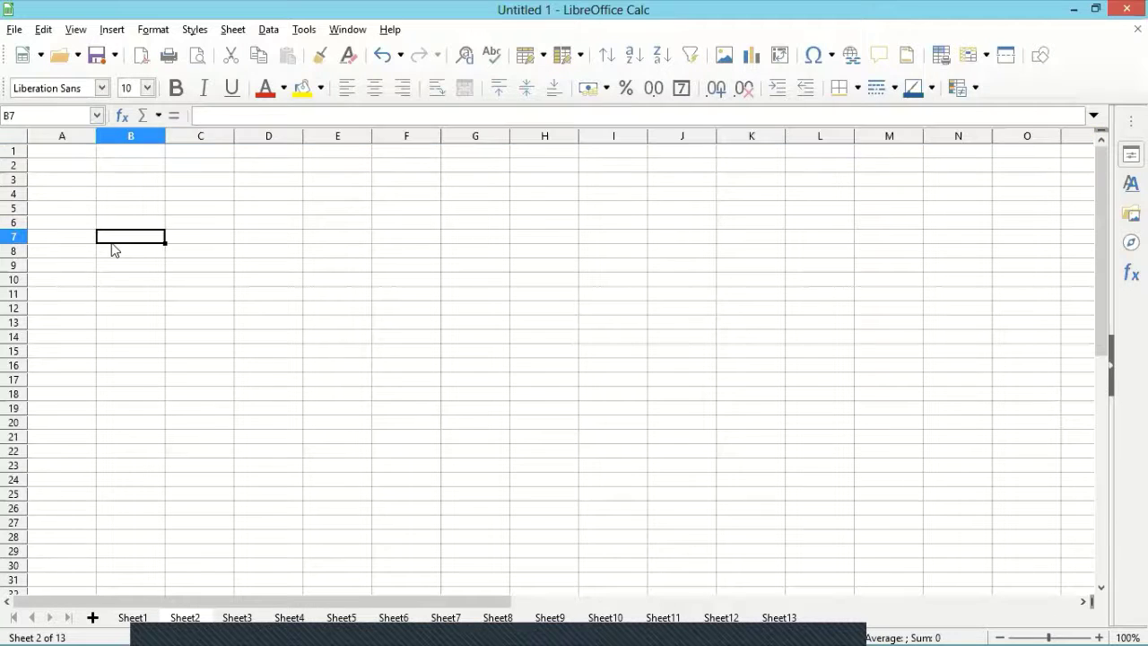
key("shift+space")
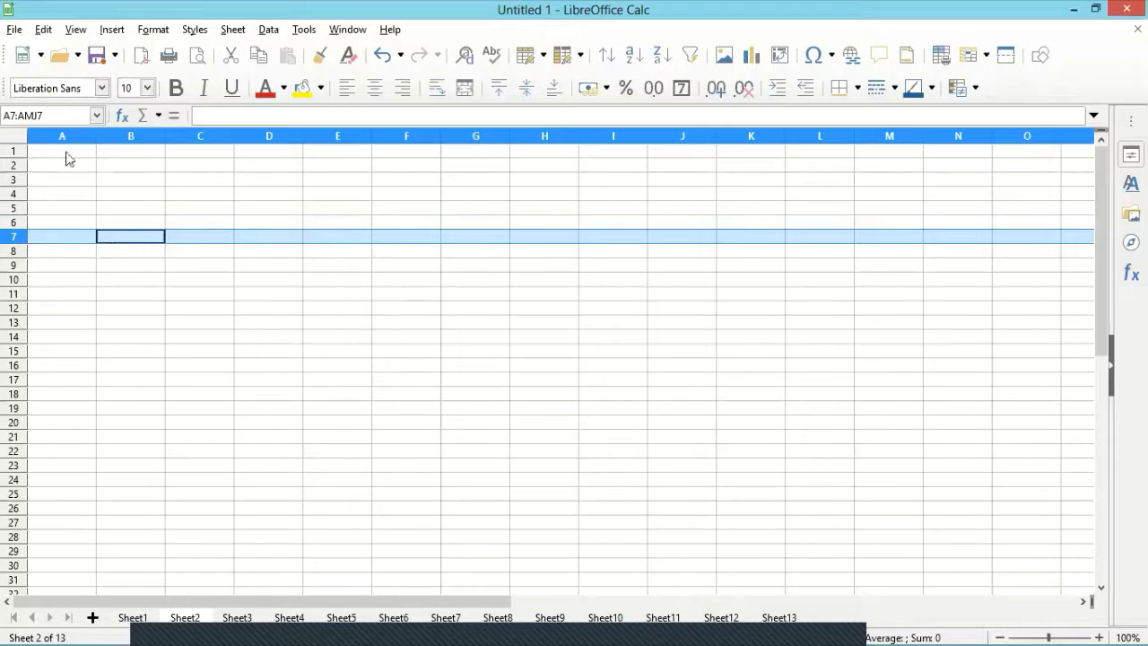
key("ctrl+Home")
left_click(215, 154)
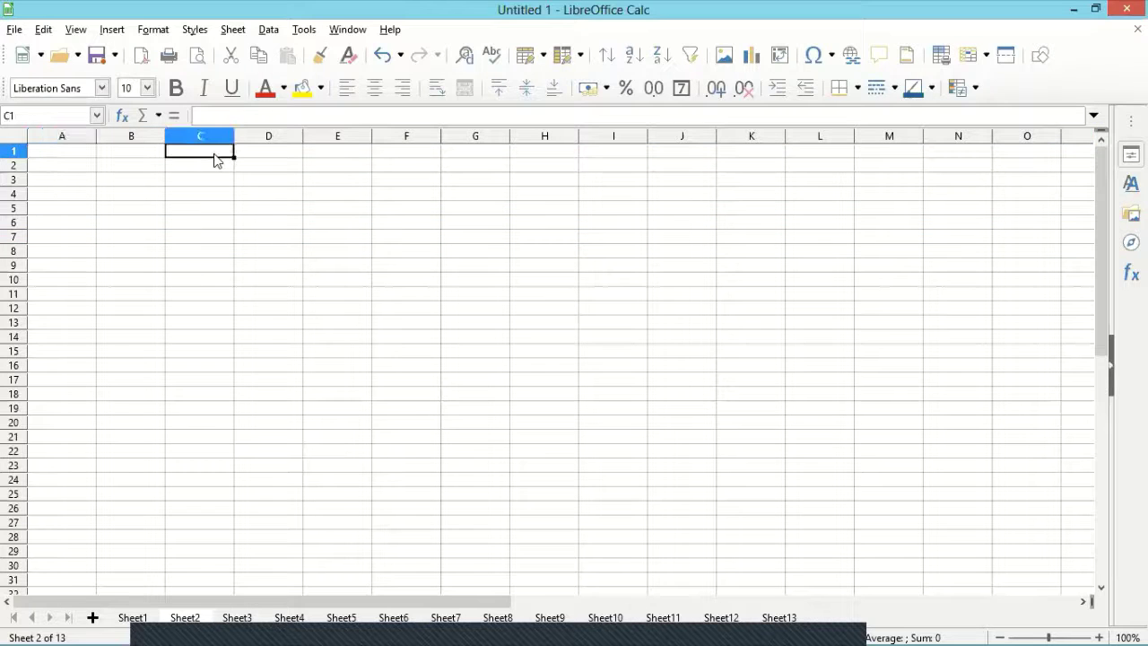
key("ctrl+space")
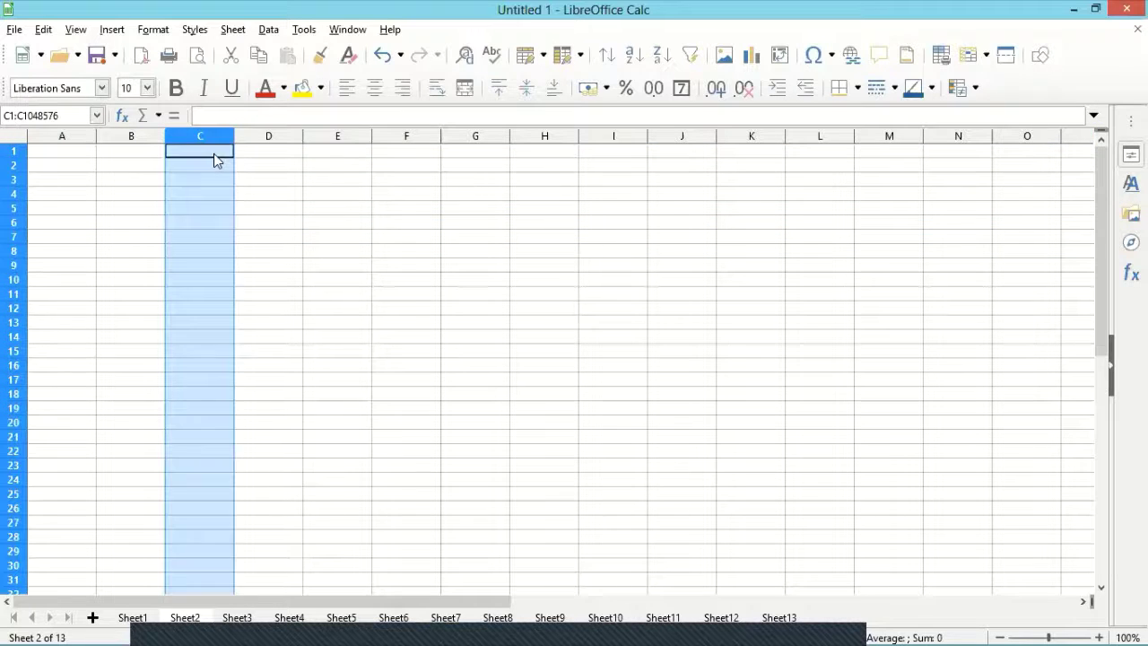
Select all cells of Sheet2 twice, returning to cell B5 after the first selection and to cell A3 after the second.
left_click(137, 213)
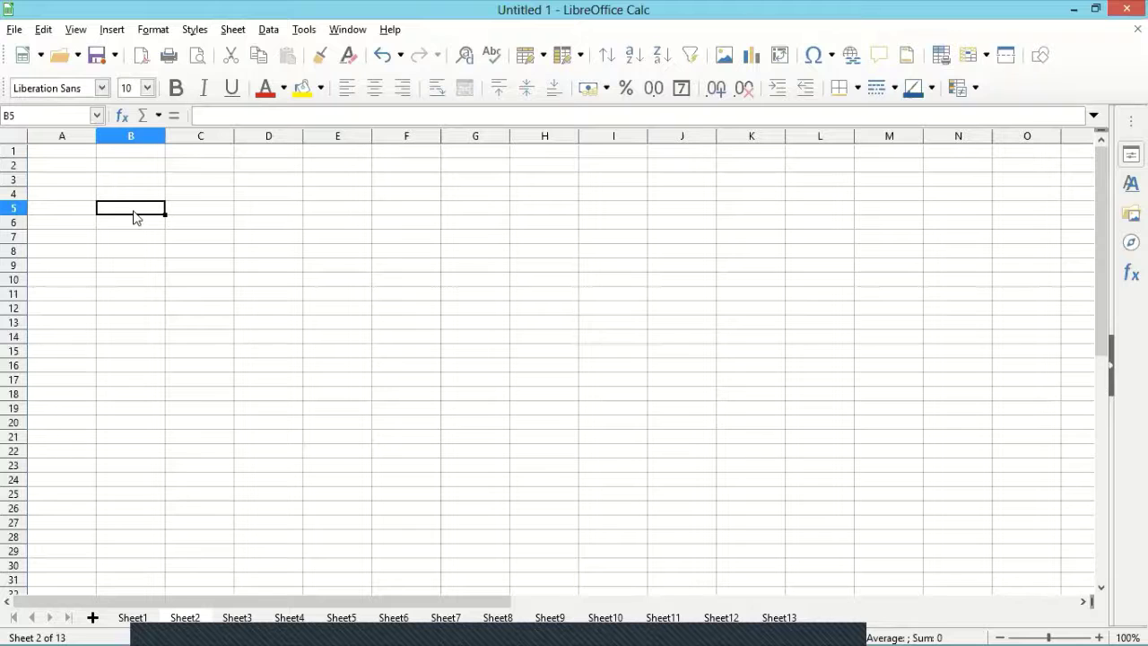
key("ctrl+a")
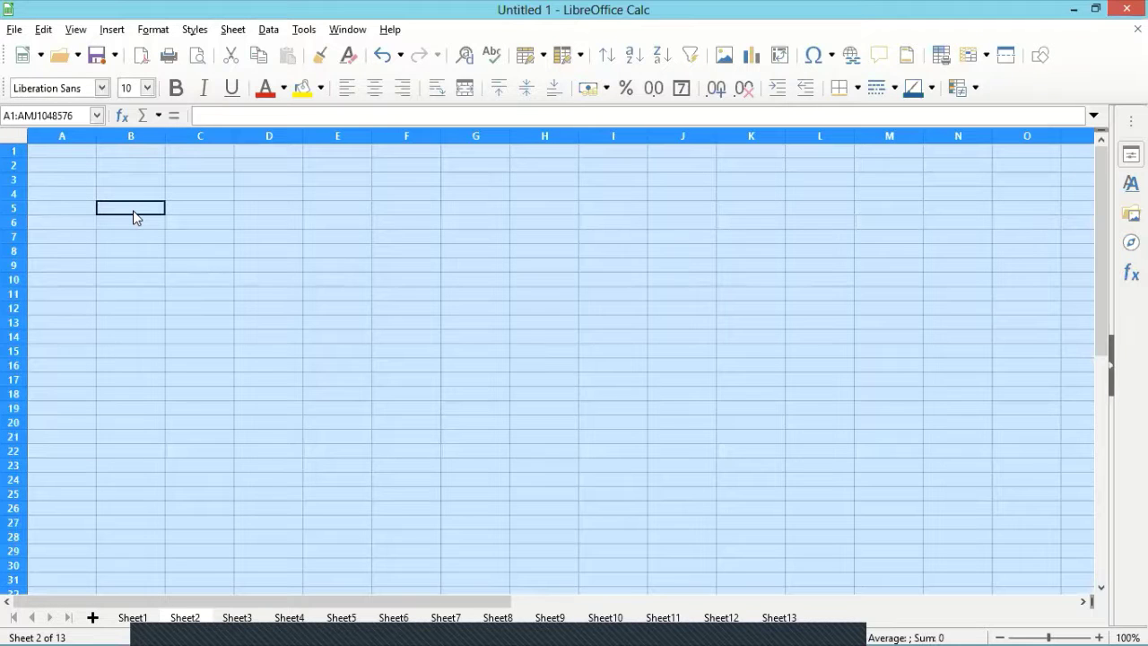
left_click(132, 210)
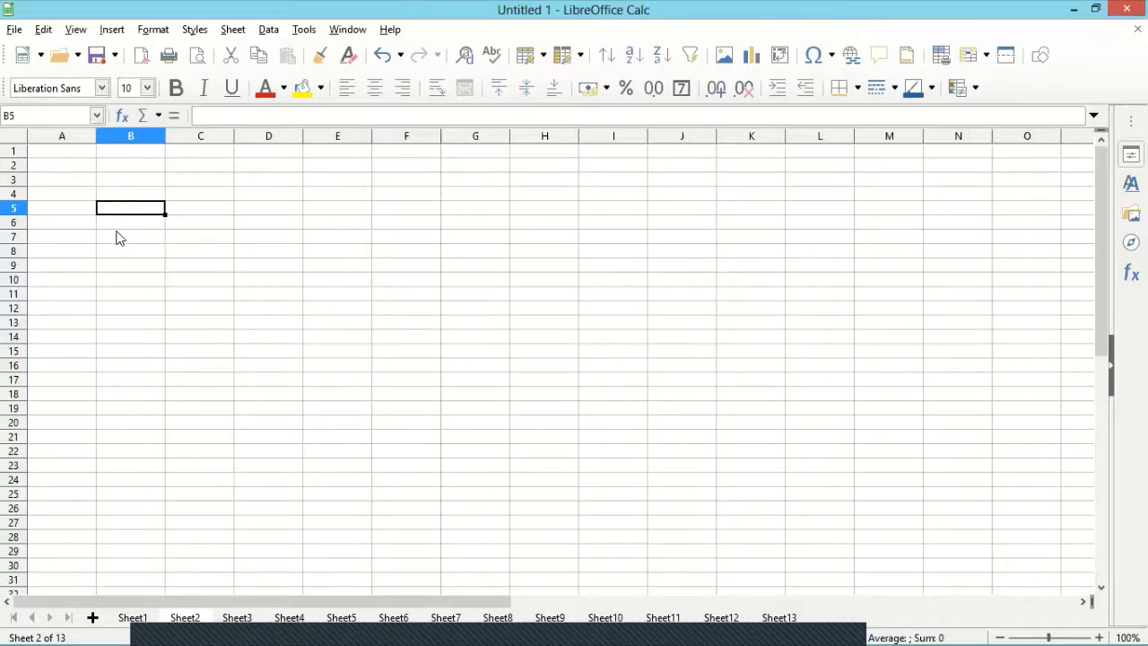
left_click(22, 142)
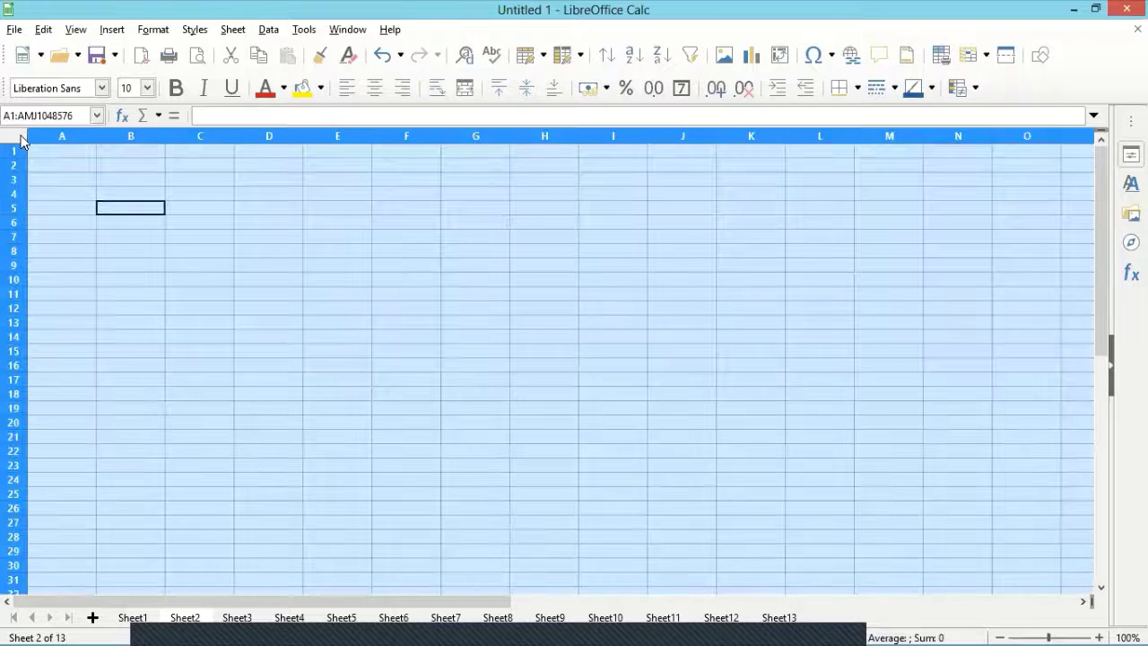
left_click(51, 177)
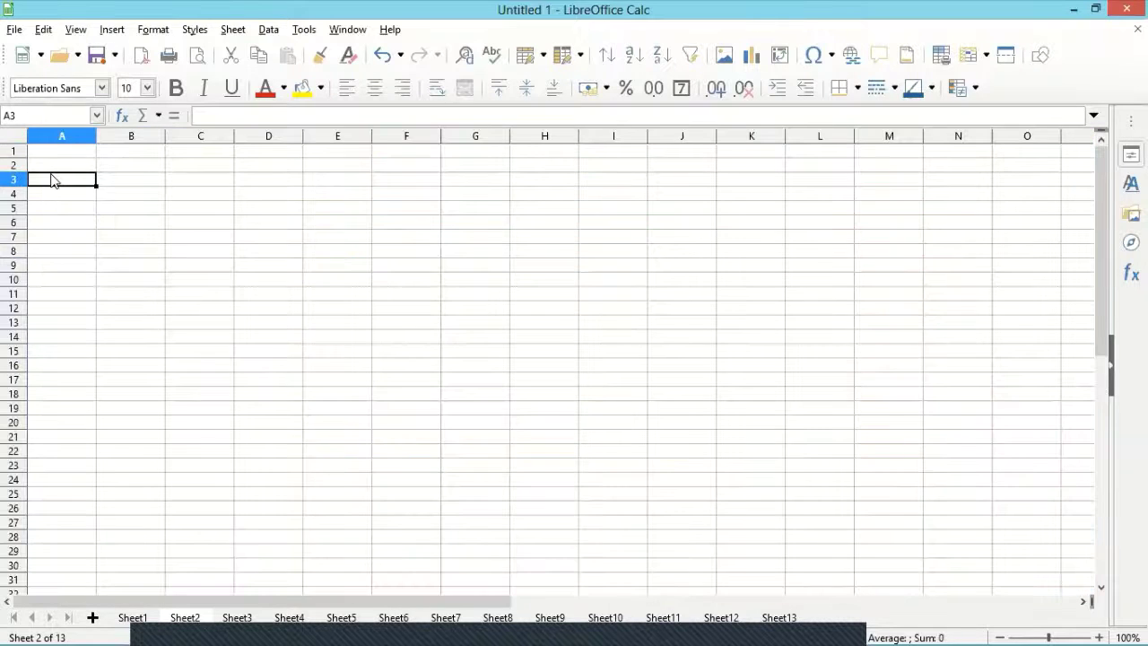
Select the entire column B and the entire row 7 in turn, ending with only cell B12 selected.
left_click(126, 136)
left_click(12, 237)
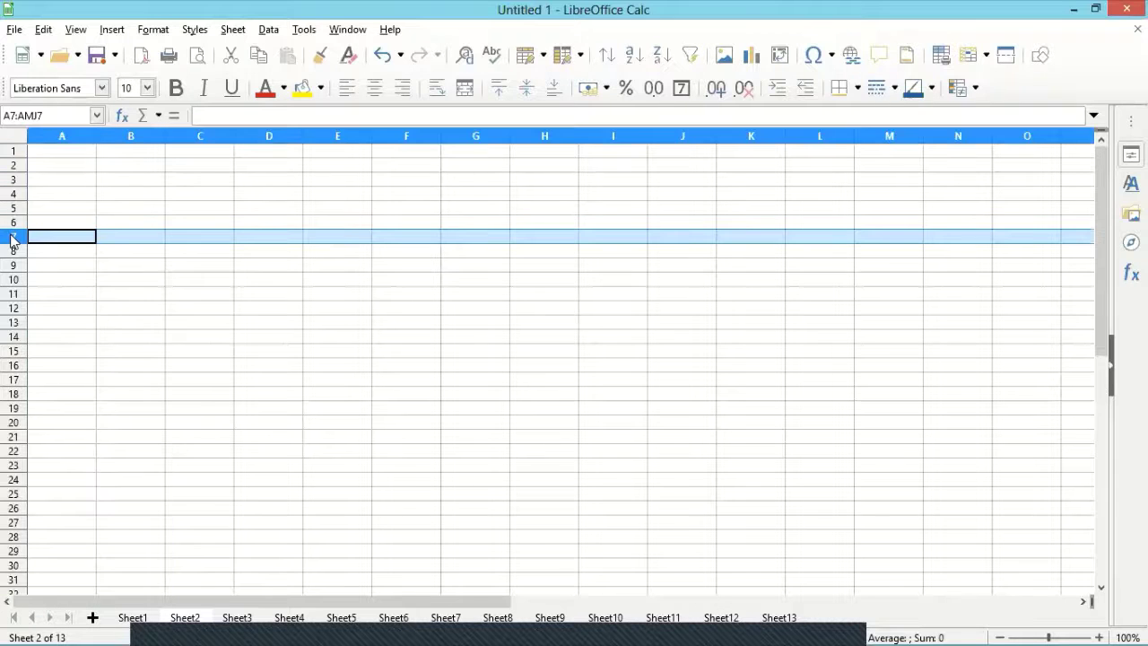
left_click(131, 311)
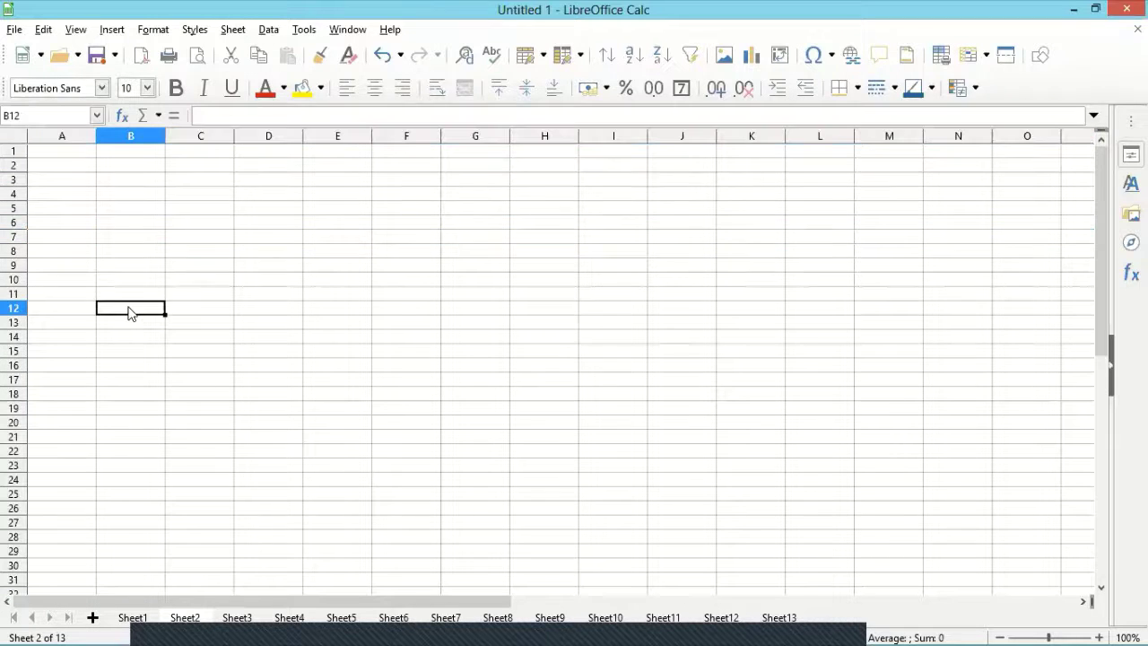